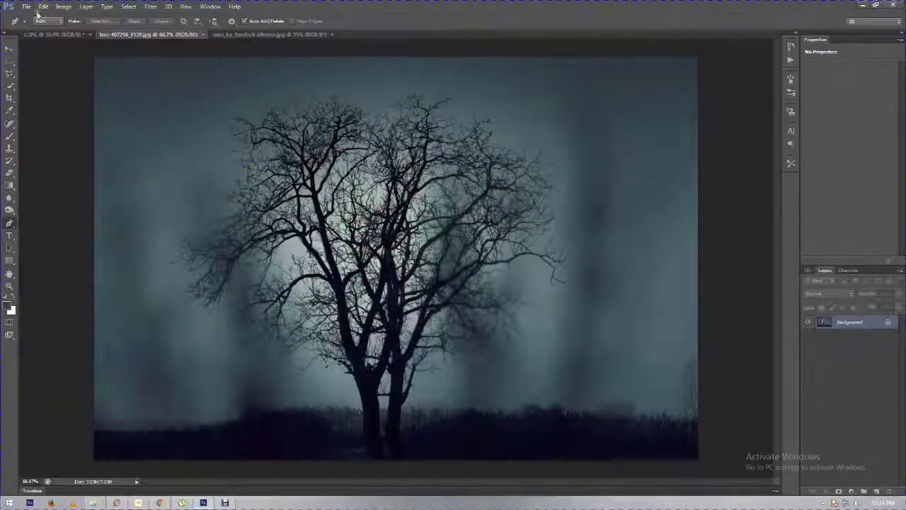
Create a new white-background document, Untitled-1, sized 1280 × 720 pixels.
click(26, 6)
click(30, 19)
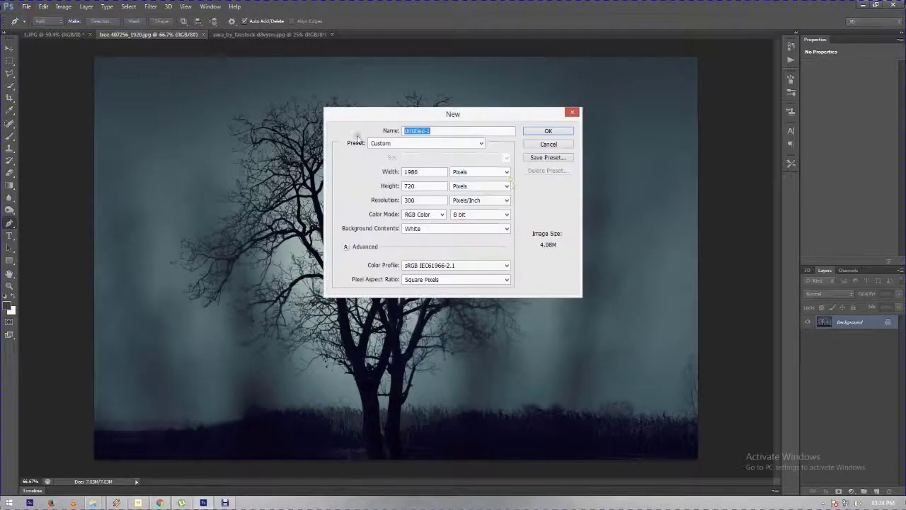
drag(409, 172, 418, 172)
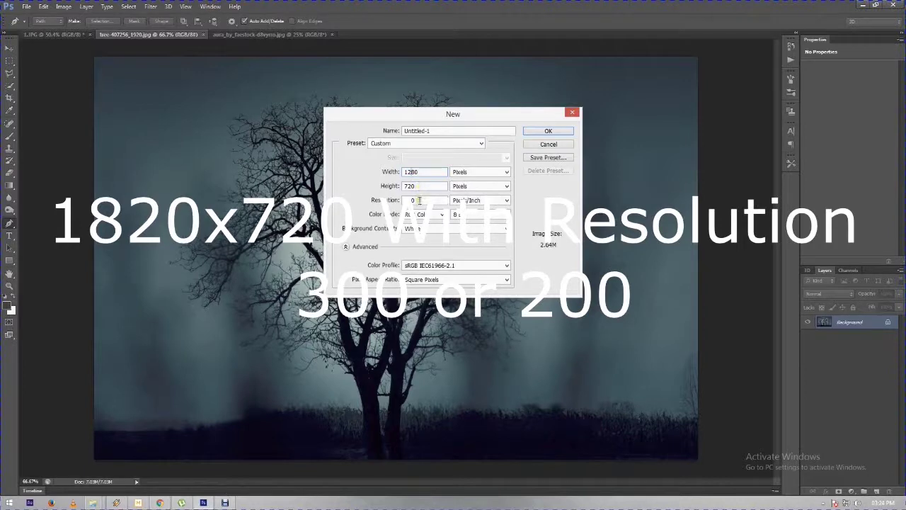
click(546, 132)
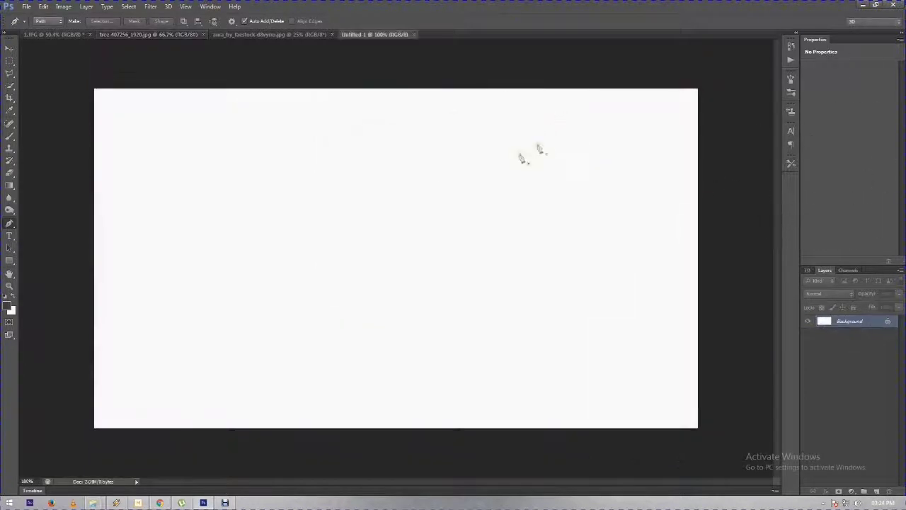
Select all of the misty tree photo and drag it into Untitled-1 as Layer 1.
click(230, 34)
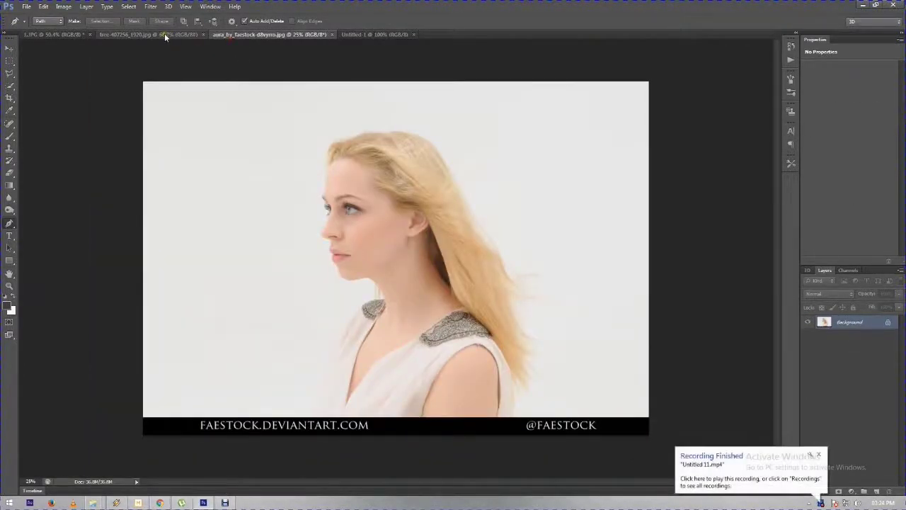
click(164, 34)
click(12, 51)
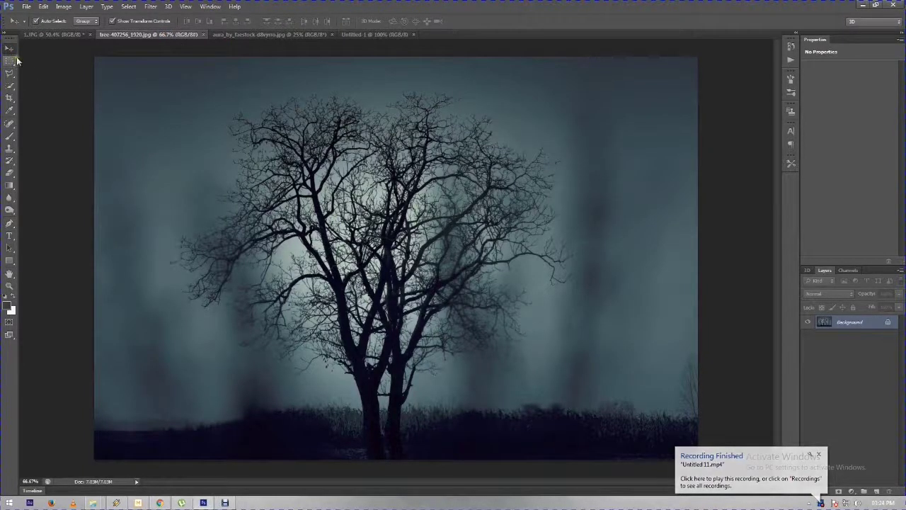
drag(209, 139, 240, 166)
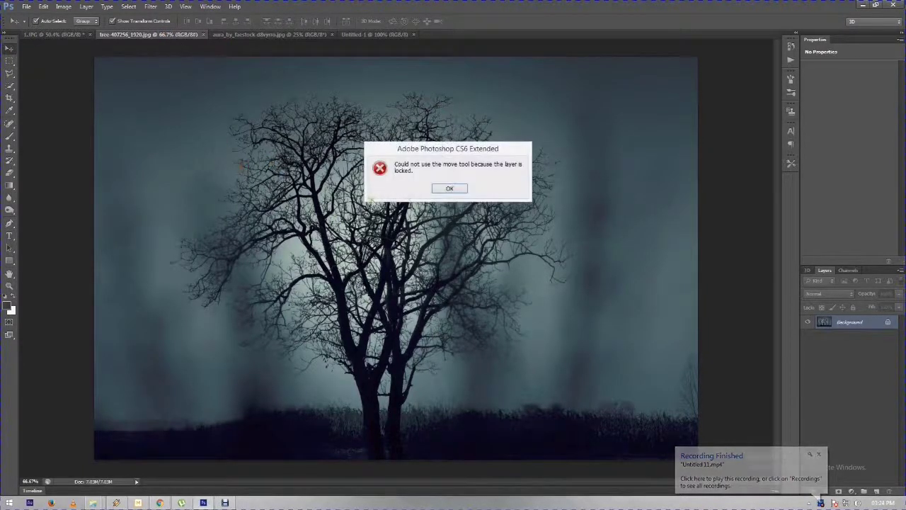
click(444, 188)
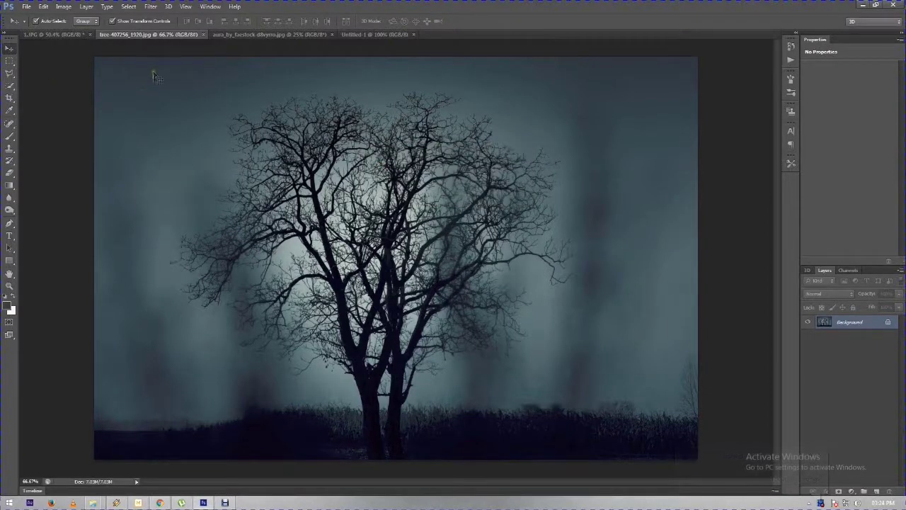
key(ctrl+a)
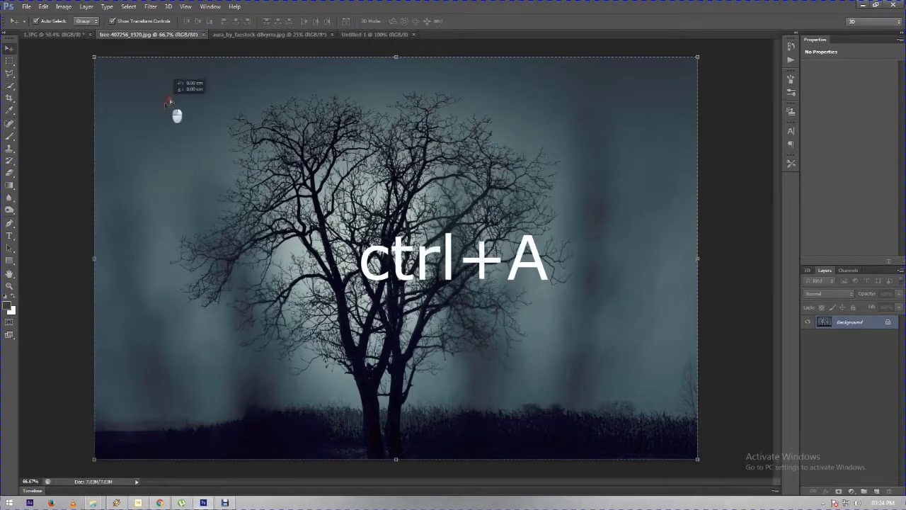
drag(164, 104, 278, 35)
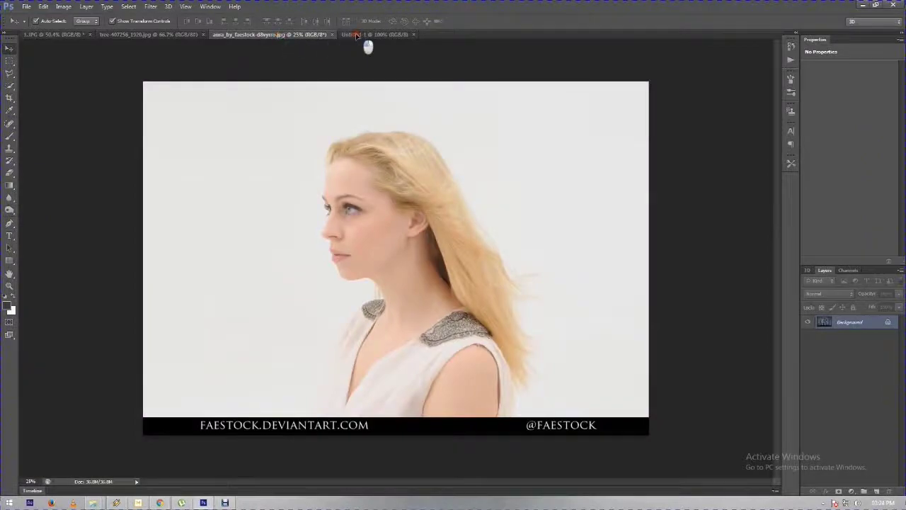
mouse_move(357, 34)
mouse_down()
mouse_move(192, 143)
mouse_move(204, 146)
mouse_up()
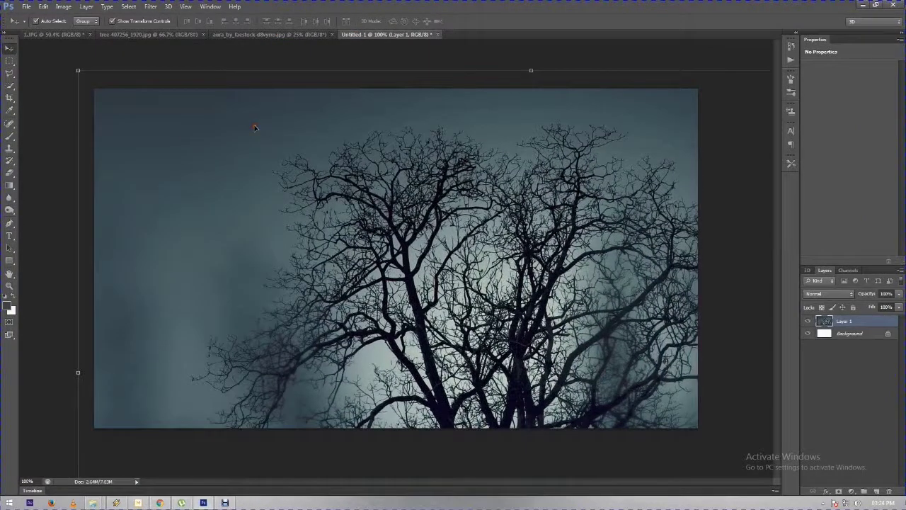
key(ctrl+minus)
key(ctrl+minus)
key(ctrl+minus)
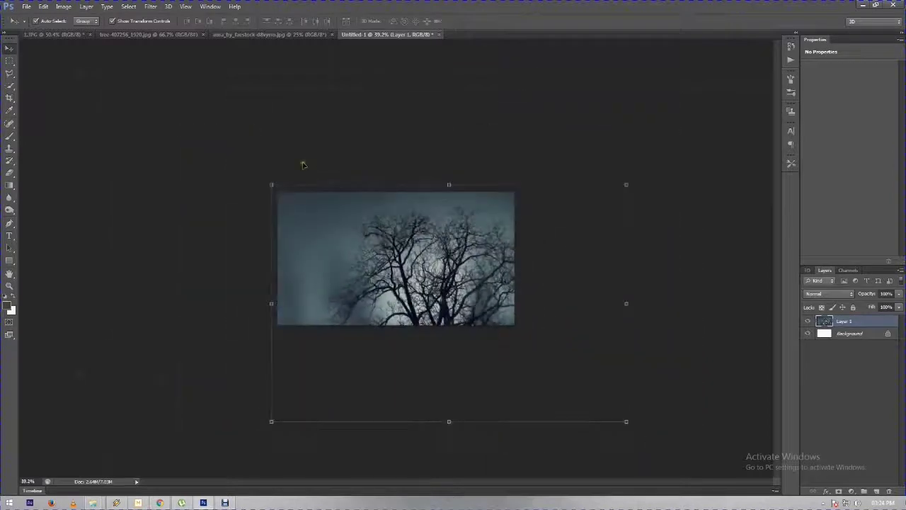
Free-transform the tree layer to the canvas width, leaving a thin white strip at the top.
key(ctrl+t)
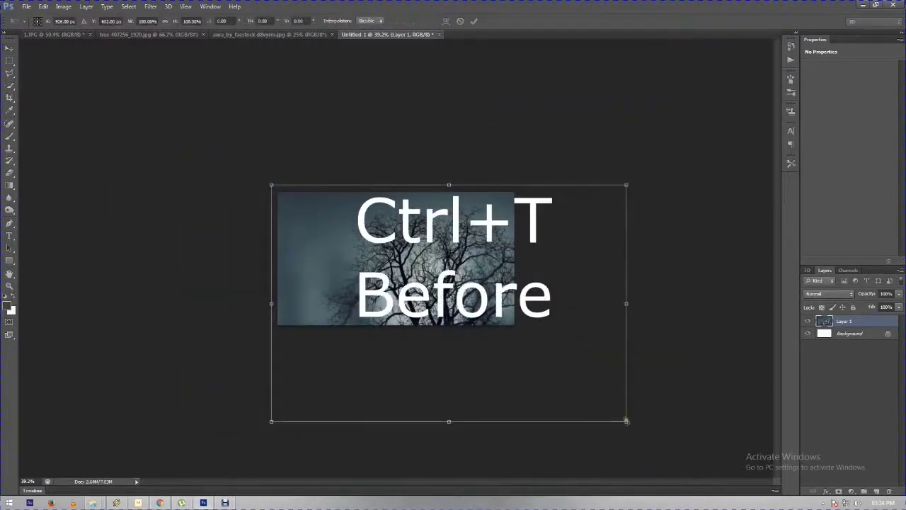
drag(626, 420, 555, 374)
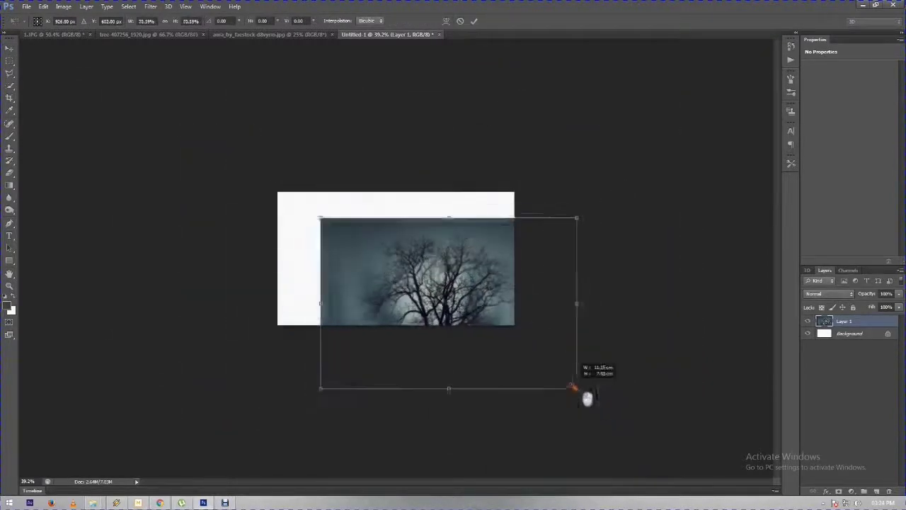
drag(475, 310, 410, 269)
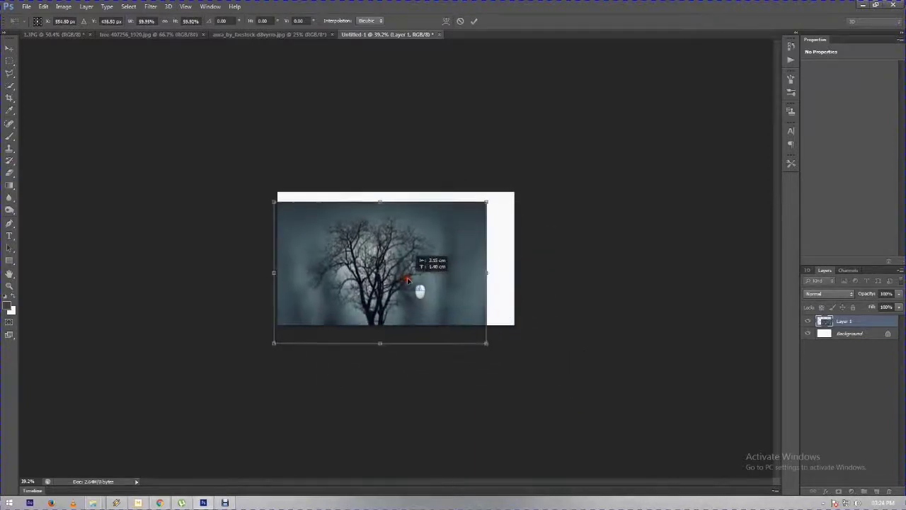
drag(409, 269, 415, 287)
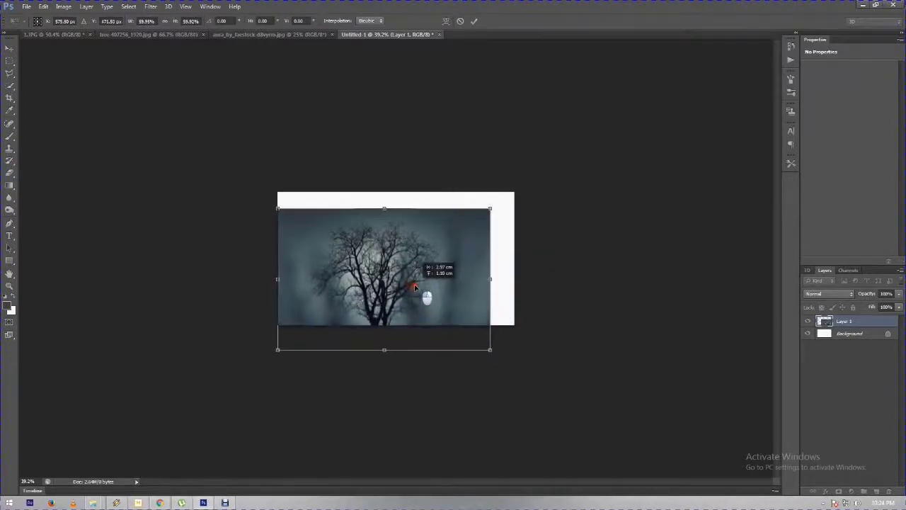
drag(491, 353, 522, 370)
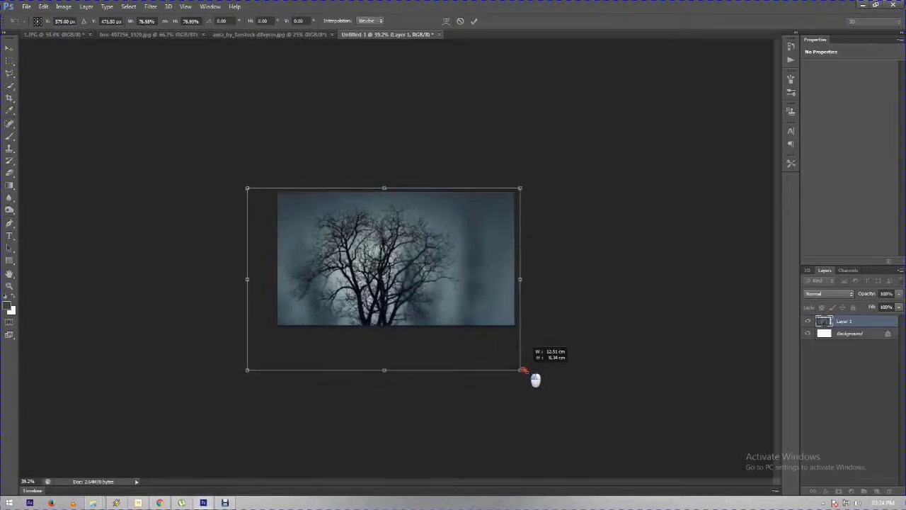
scroll(433, 337, up, 5)
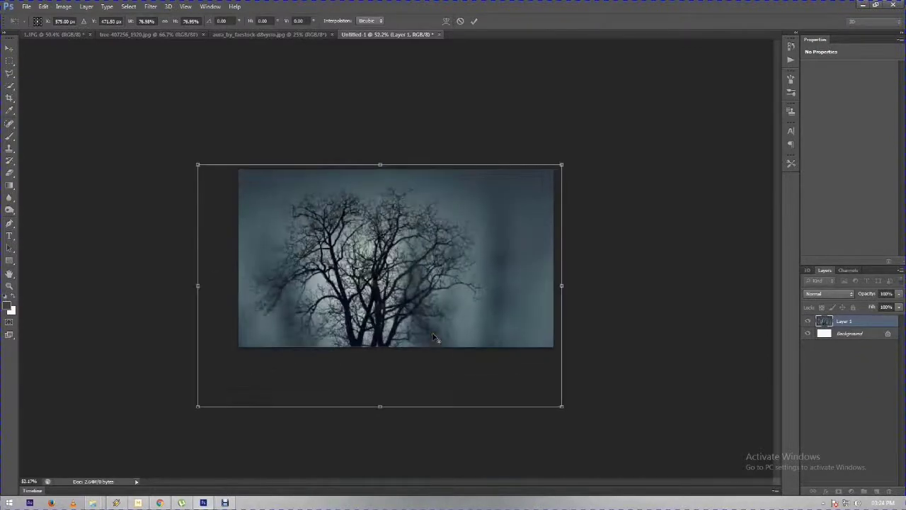
mouse_move(436, 324)
mouse_down()
mouse_move(462, 320)
mouse_move(453, 322)
mouse_up()
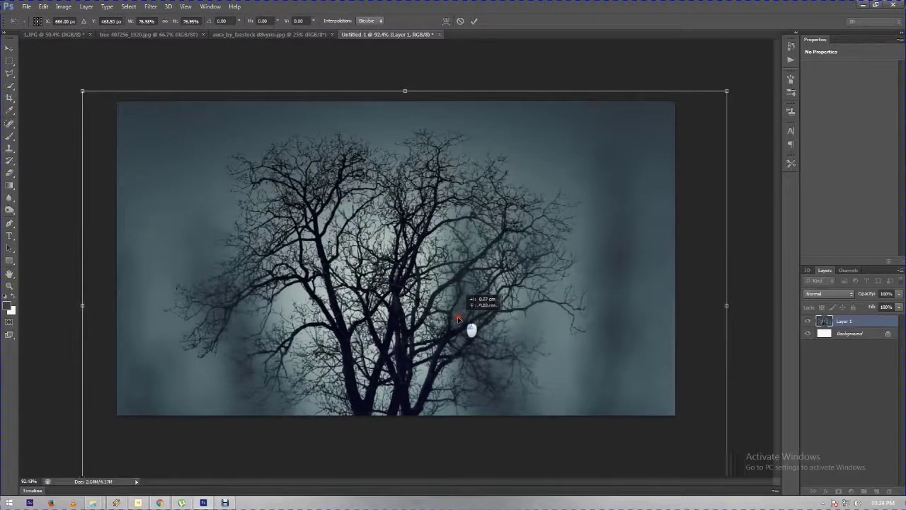
mouse_move(724, 91)
mouse_down()
mouse_move(635, 153)
mouse_move(635, 104)
mouse_move(637, 113)
mouse_up()
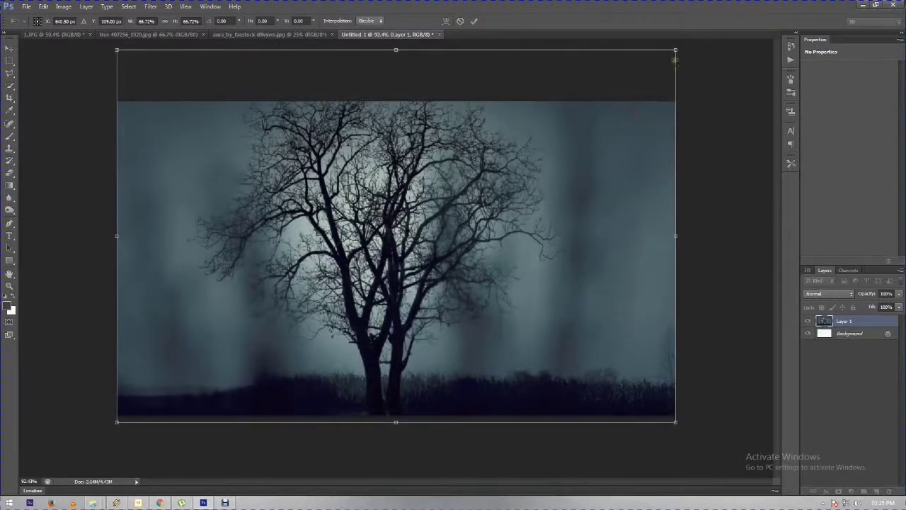
drag(675, 49, 675, 115)
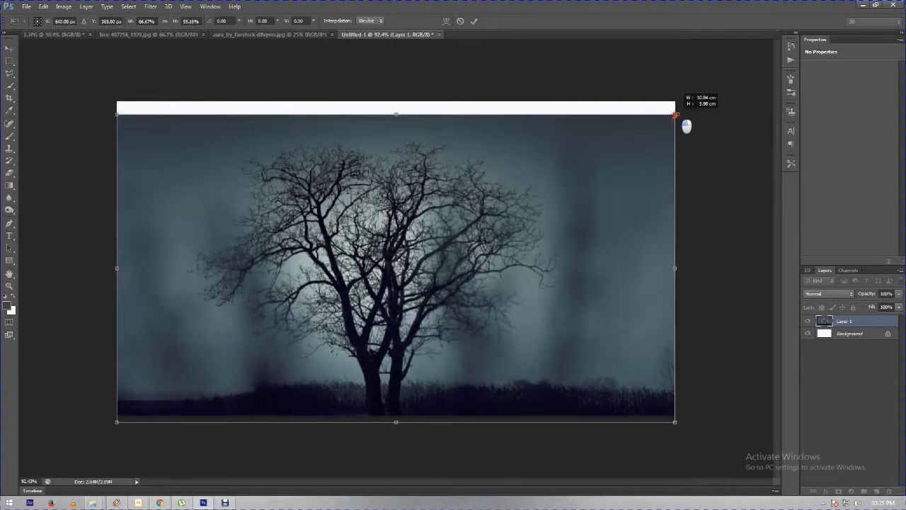
drag(627, 196, 625, 194)
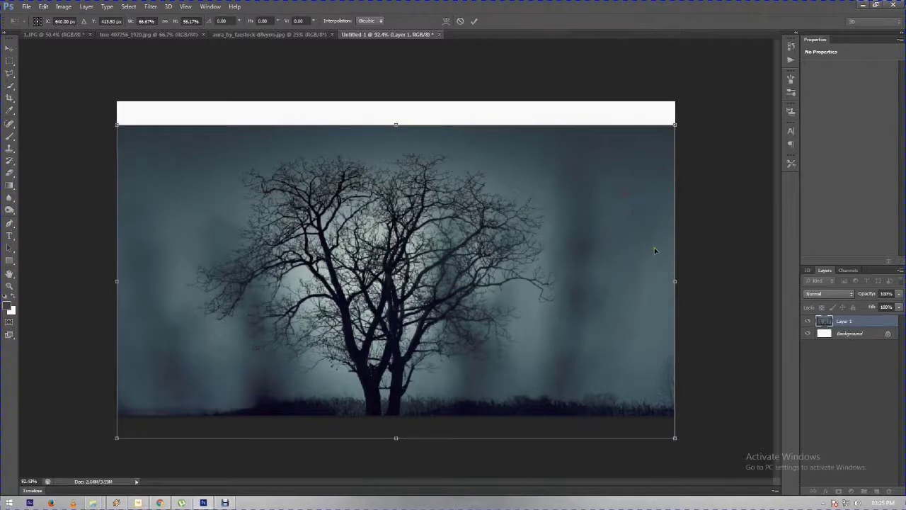
drag(676, 281, 676, 281)
double_click(626, 268)
Marquee-select the white top strip and fill it using Content-Aware.
click(9, 60)
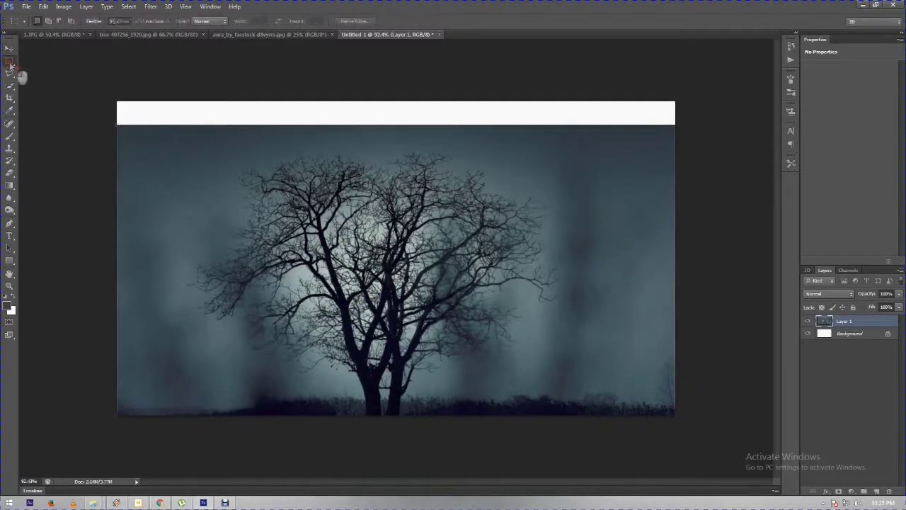
drag(113, 99, 697, 133)
click(63, 6)
mouse_move(43, 6)
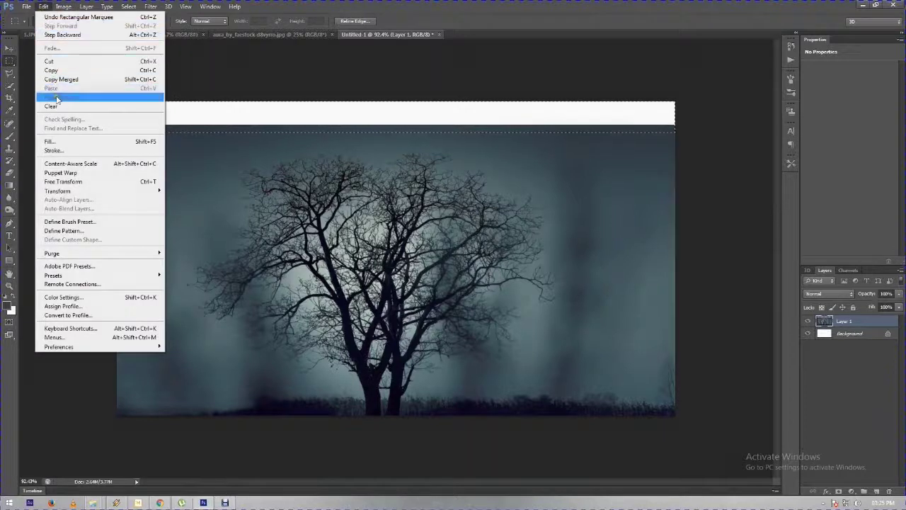
click(49, 141)
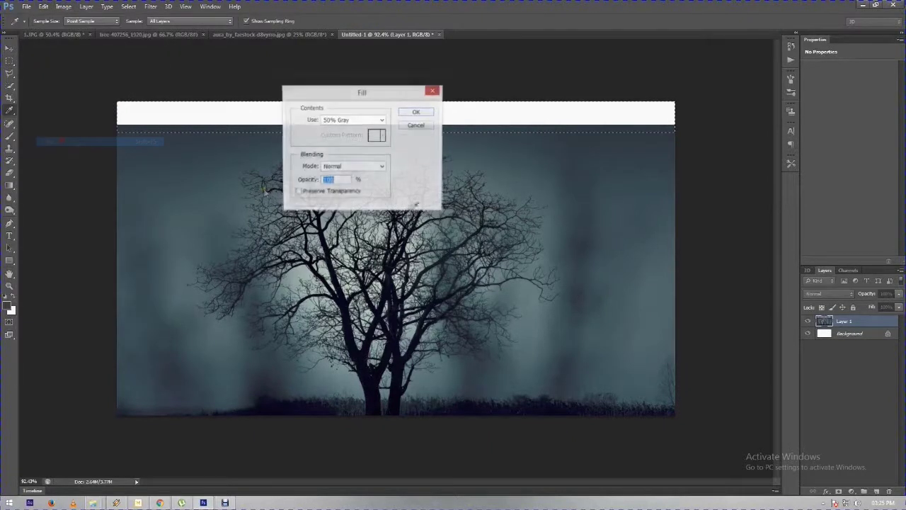
click(380, 121)
click(357, 156)
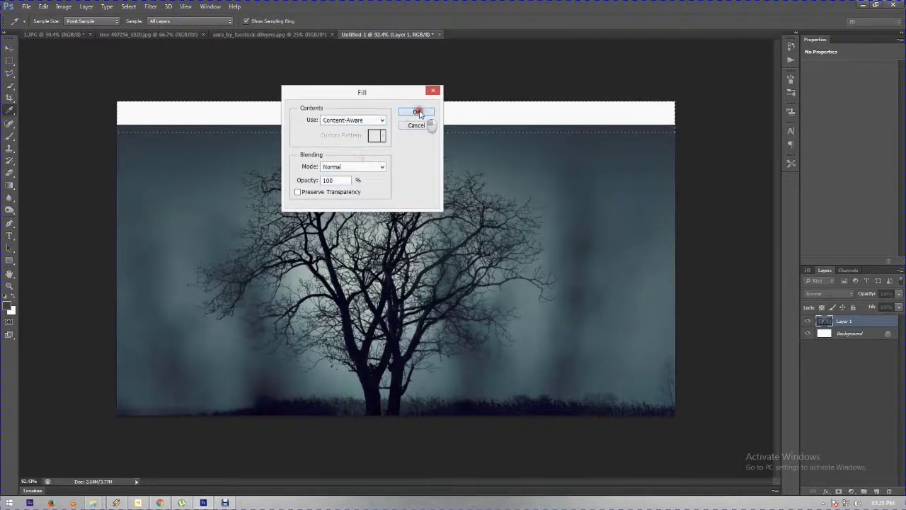
click(418, 114)
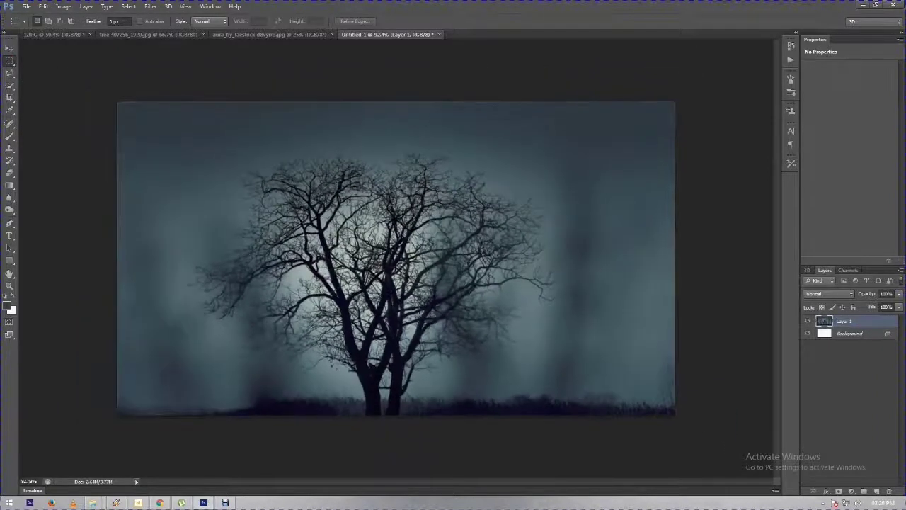
In the portrait photo, use the Pen tool to trace anchors down the woman's hair edge.
click(270, 35)
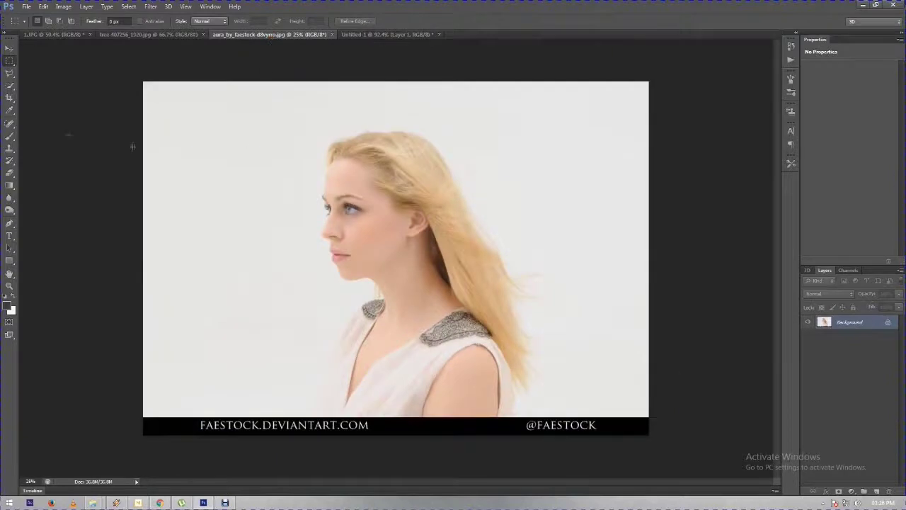
click(9, 223)
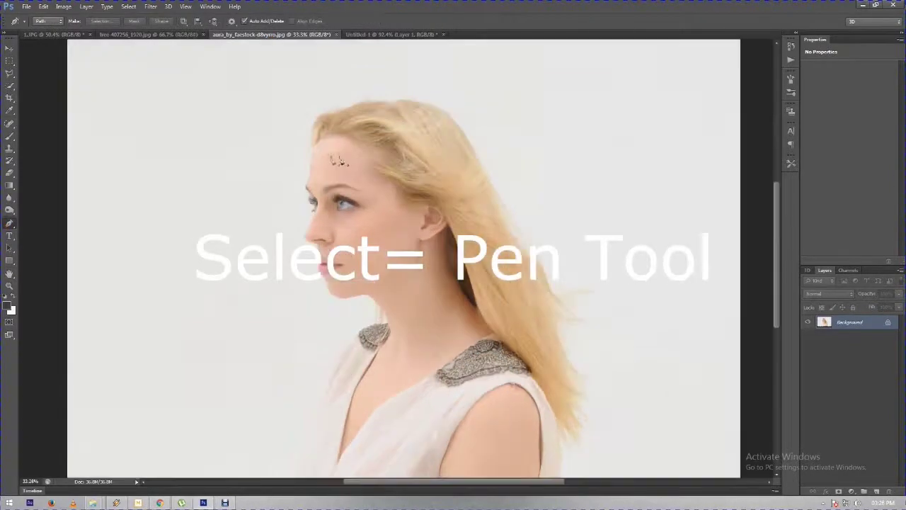
scroll(332, 166, up, 2)
scroll(349, 213, up, 1)
scroll(358, 198, up, 1)
drag(342, 164, 352, 164)
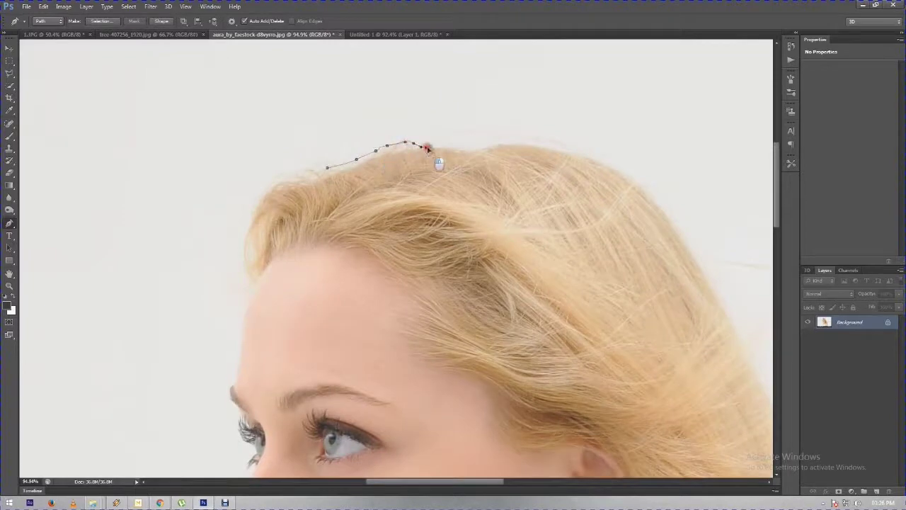
drag(497, 147, 286, 113)
click(425, 177)
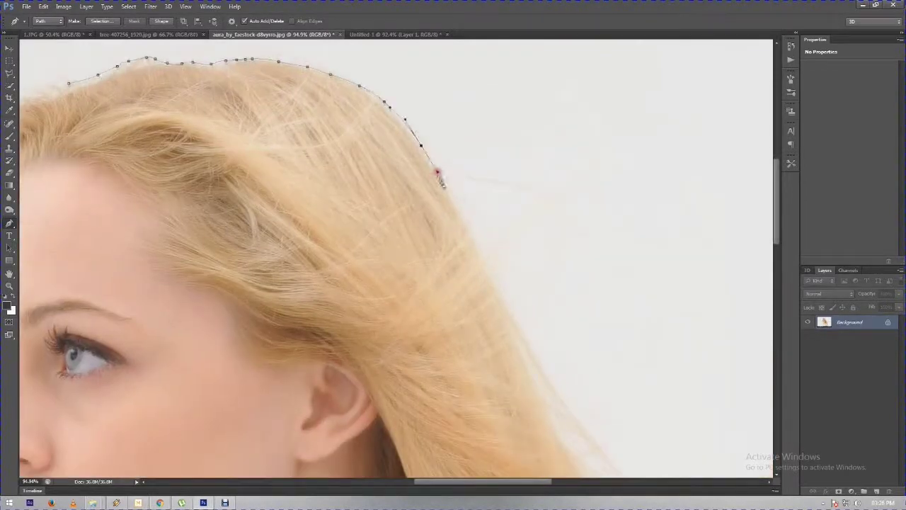
click(441, 190)
click(453, 212)
drag(496, 283, 415, 216)
click(415, 217)
drag(453, 290, 373, 211)
click(416, 251)
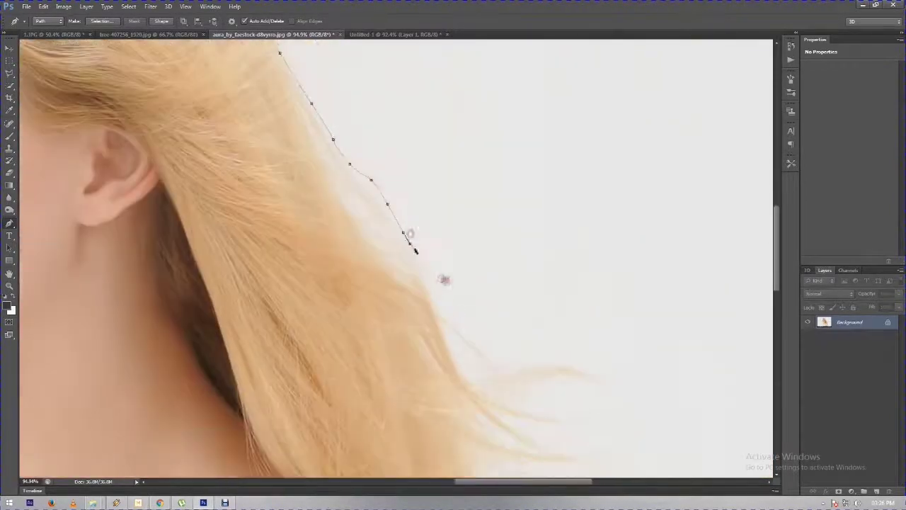
drag(456, 355, 460, 212)
click(482, 304)
drag(481, 304, 400, 184)
drag(425, 354, 445, 252)
click(438, 277)
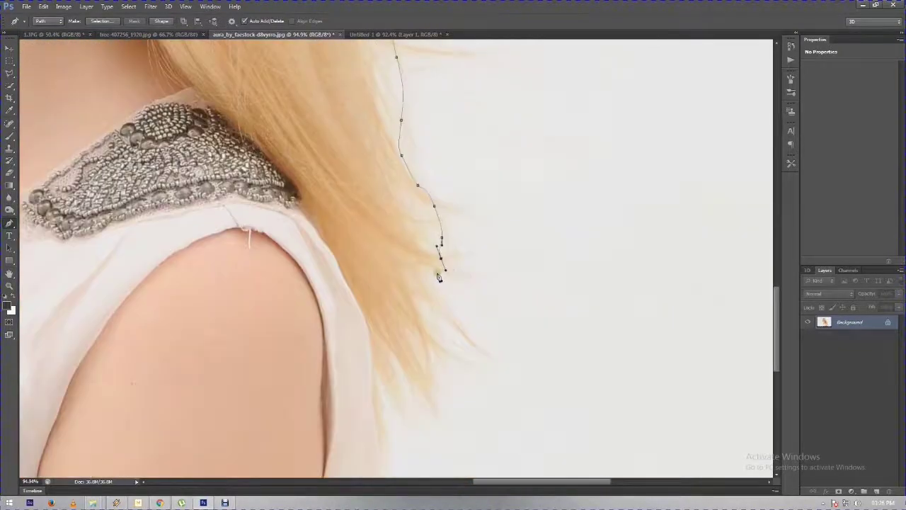
Continue the path along the dress shoulder and up the neck to the chin.
scroll(519, 293, down, 3)
scroll(519, 292, down, 2)
scroll(539, 446, up, 3)
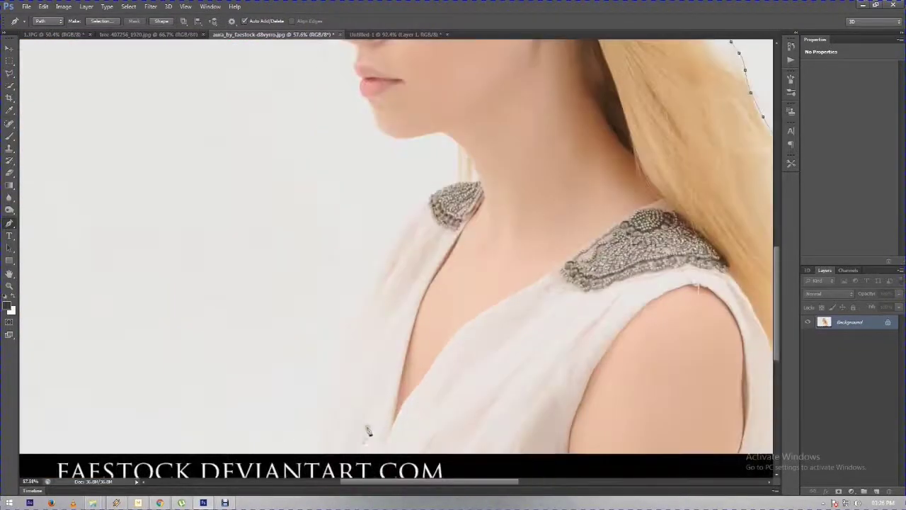
scroll(366, 429, down, 2)
drag(416, 116, 482, 42)
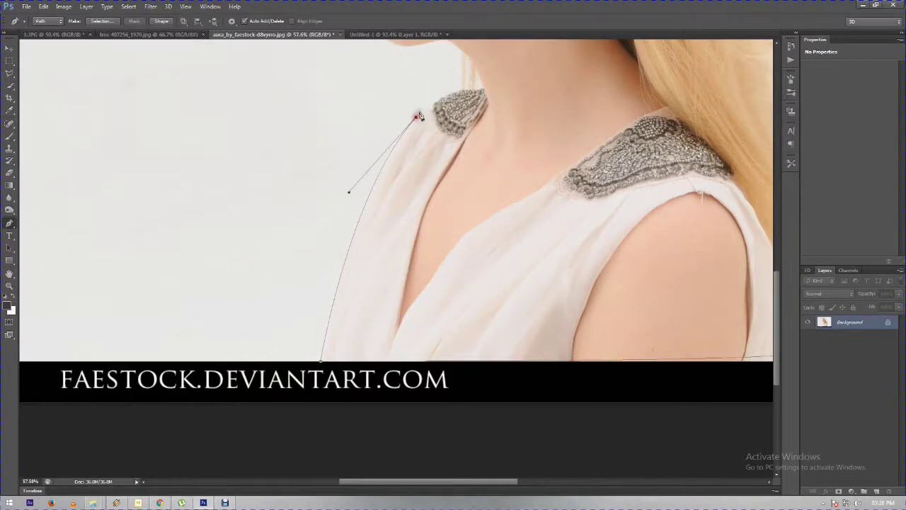
scroll(465, 92, up, 3)
click(487, 174)
click(466, 158)
click(446, 163)
click(422, 167)
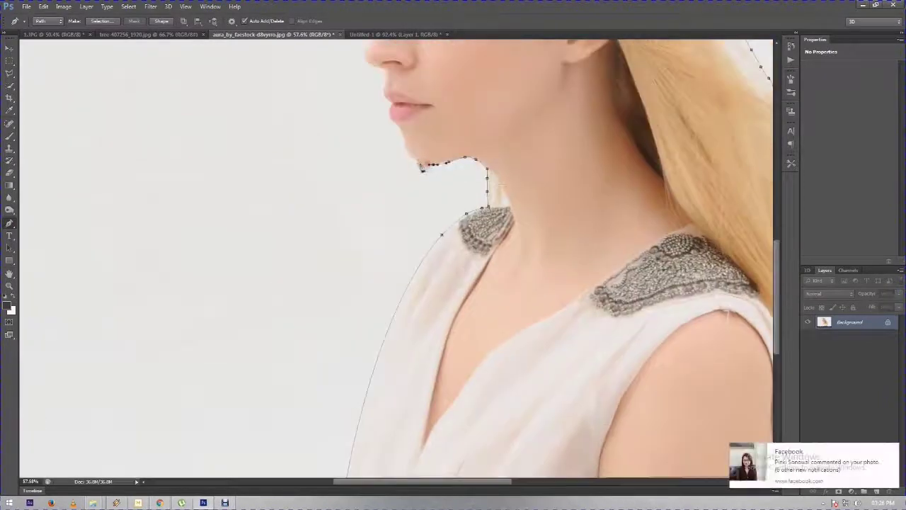
Extend the path around the lips and nose, undoing one misplaced point.
scroll(391, 112, up, 9)
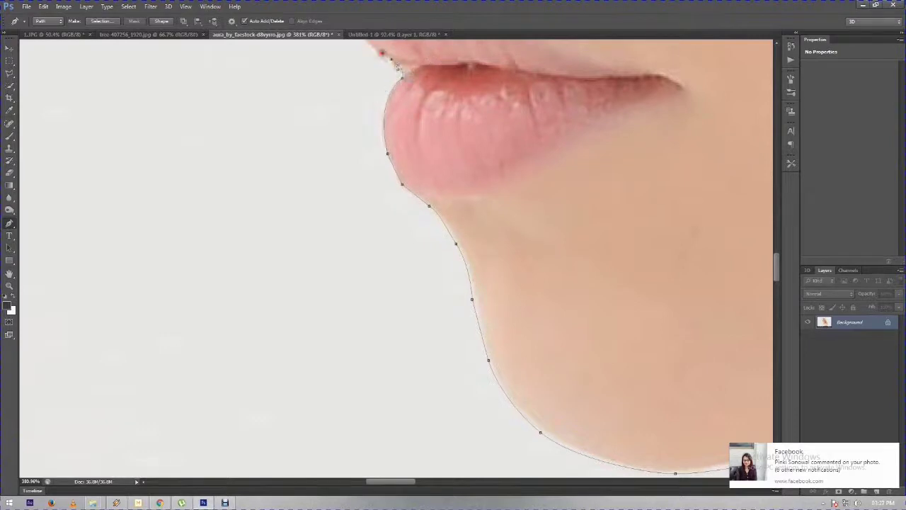
drag(382, 57, 470, 216)
drag(433, 180, 441, 127)
drag(450, 94, 409, 258)
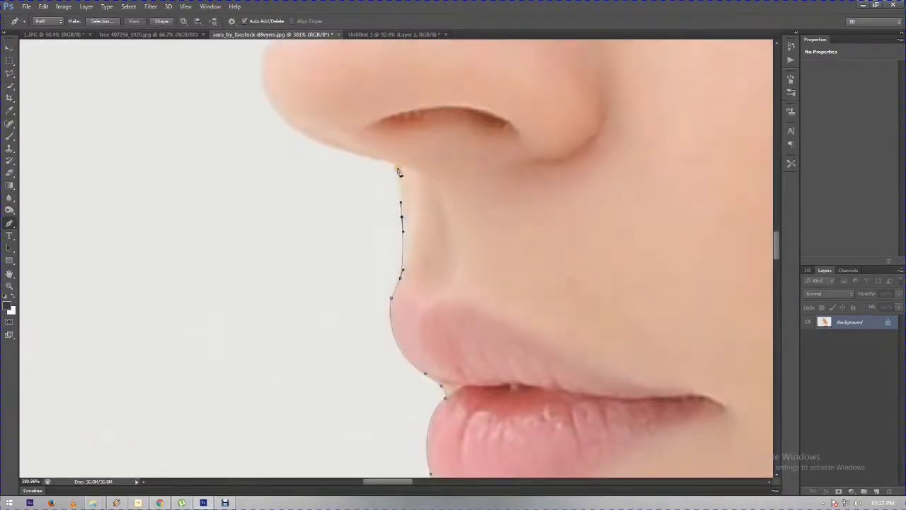
click(400, 168)
drag(307, 143, 367, 203)
key(ctrl+z)
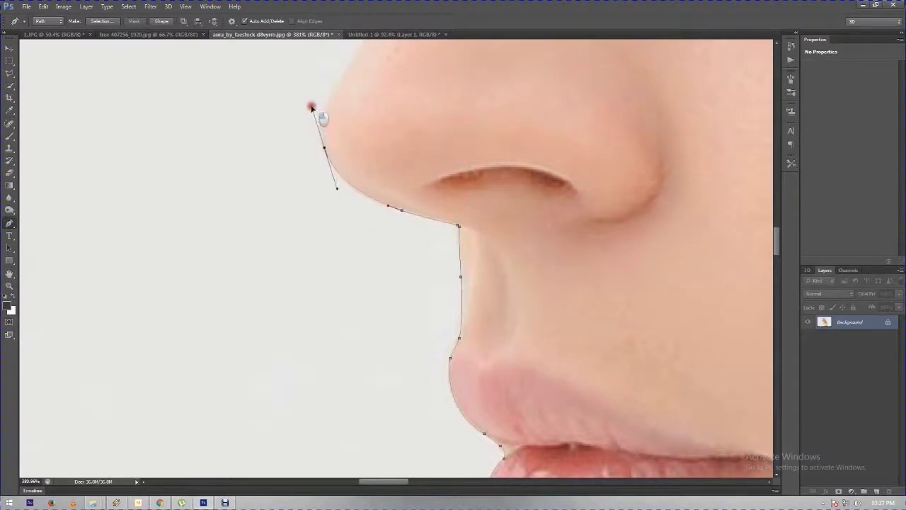
drag(326, 110, 298, 180)
drag(375, 113, 304, 283)
click(269, 258)
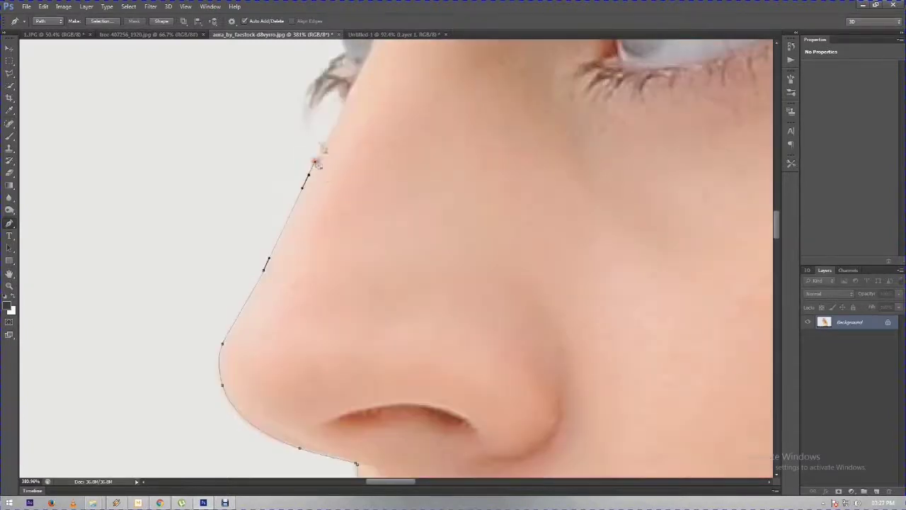
Finish the path past the eyes and brow along the top of the hair.
scroll(312, 142, up, 3)
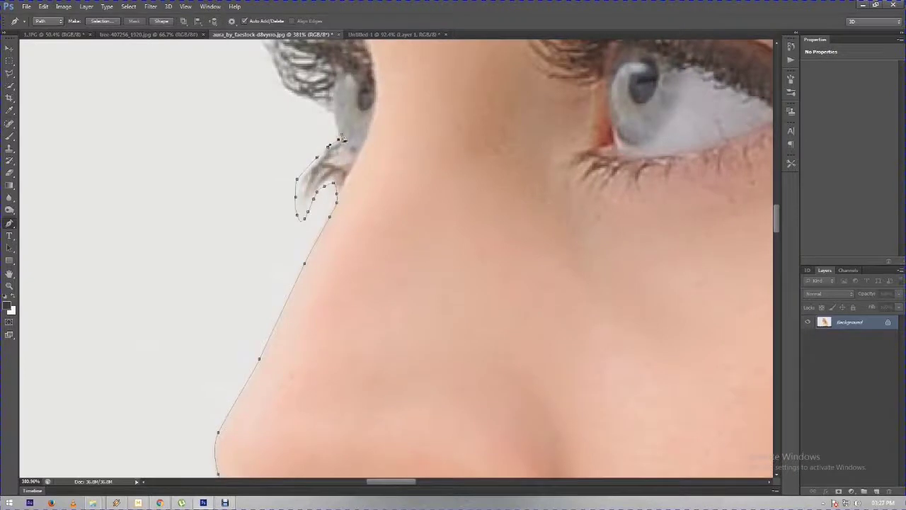
drag(290, 96, 331, 189)
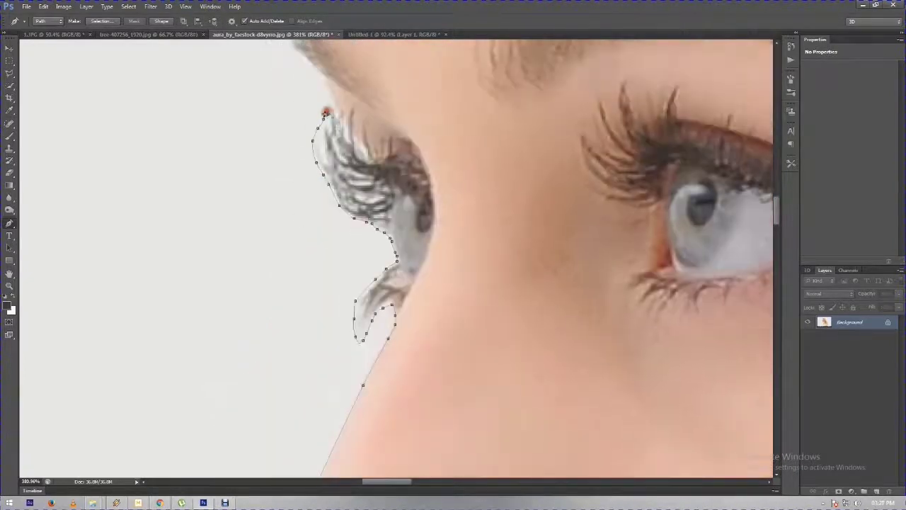
drag(326, 117, 373, 225)
drag(338, 175, 344, 242)
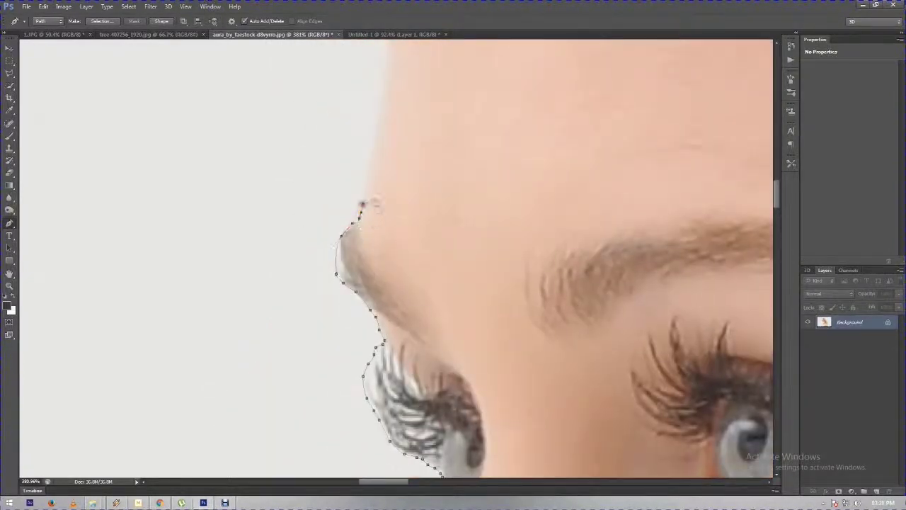
scroll(362, 206, down, 3)
scroll(317, 225, down, 2)
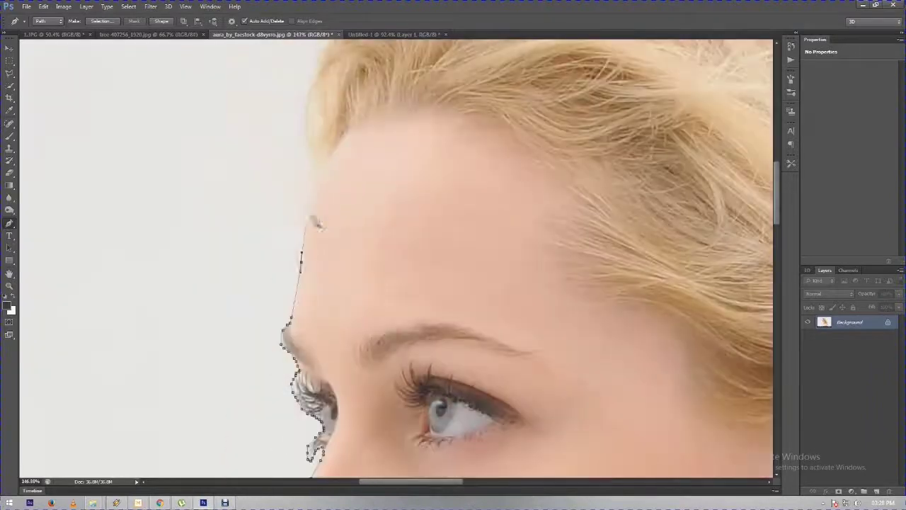
drag(317, 182, 330, 312)
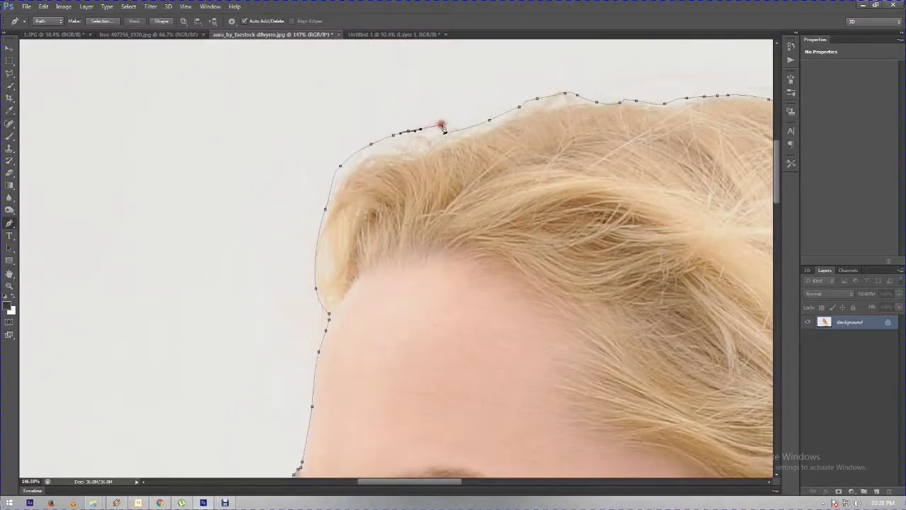
scroll(448, 176, down, 2)
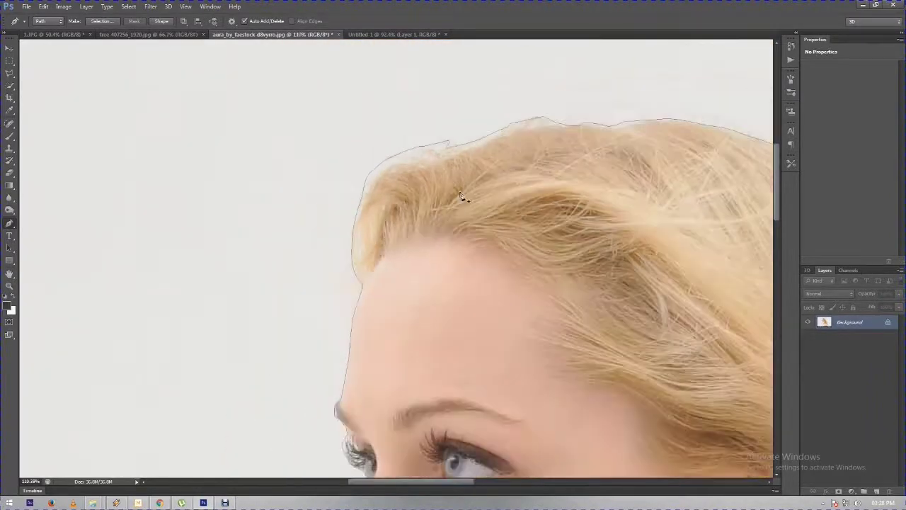
scroll(460, 198, down, 2)
scroll(453, 209, down, 2)
right_click(453, 190)
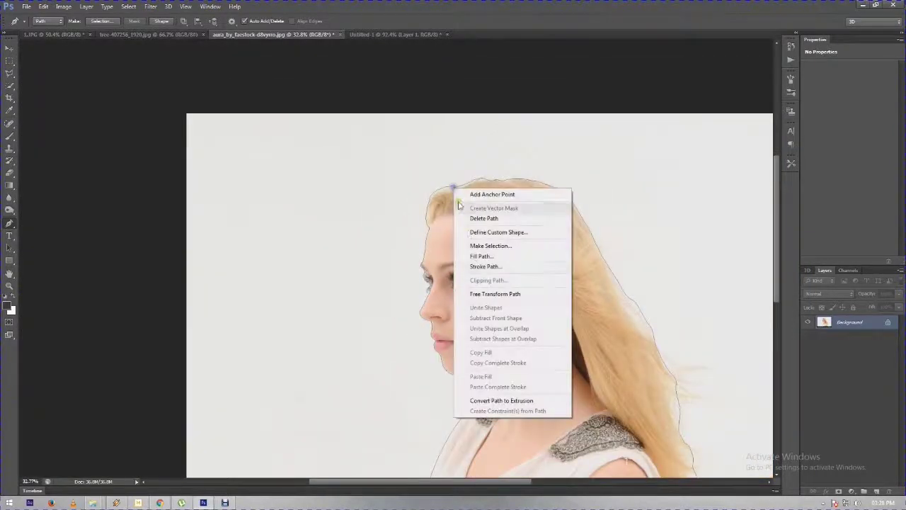
Turn the path into a selection, mask out the white background, and drag the woman toward the tree image.
click(497, 247)
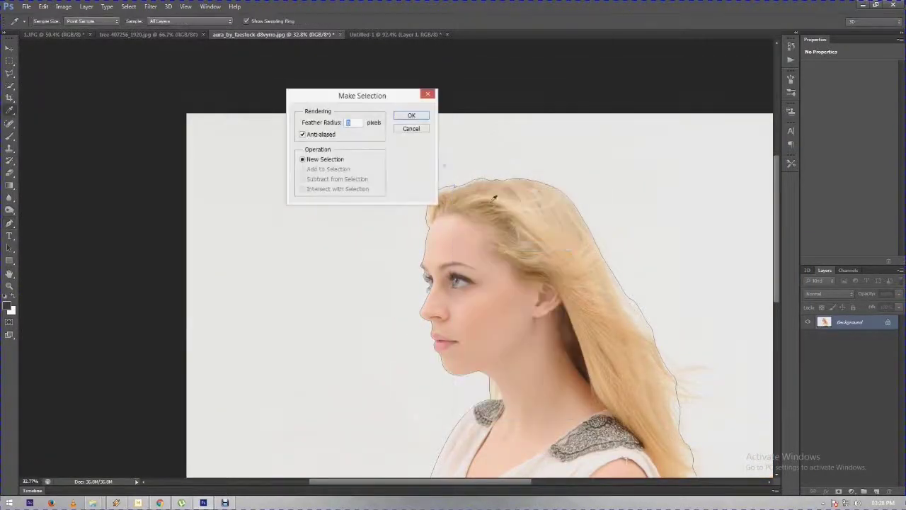
click(413, 117)
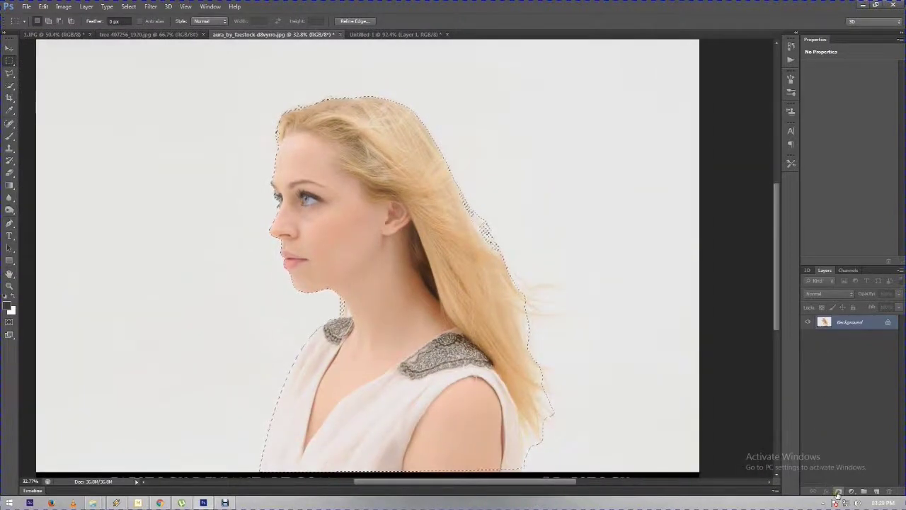
click(839, 490)
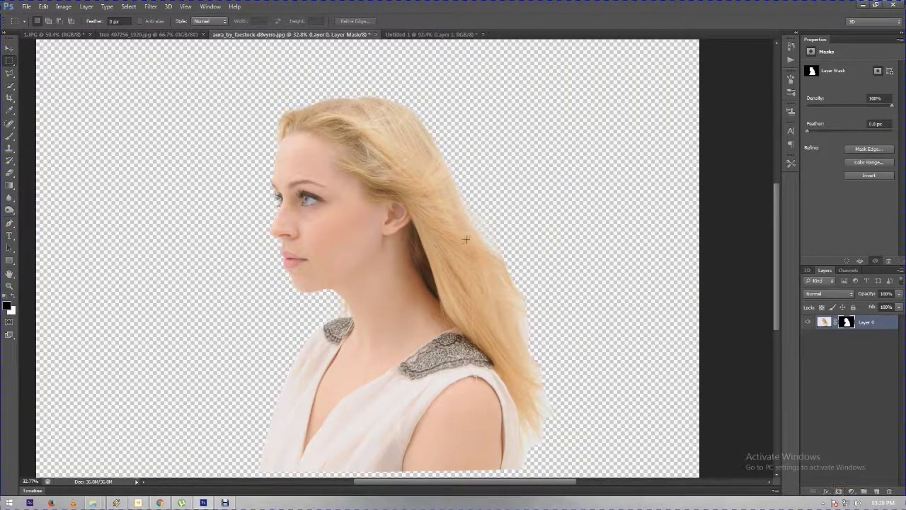
click(7, 50)
drag(370, 118, 170, 37)
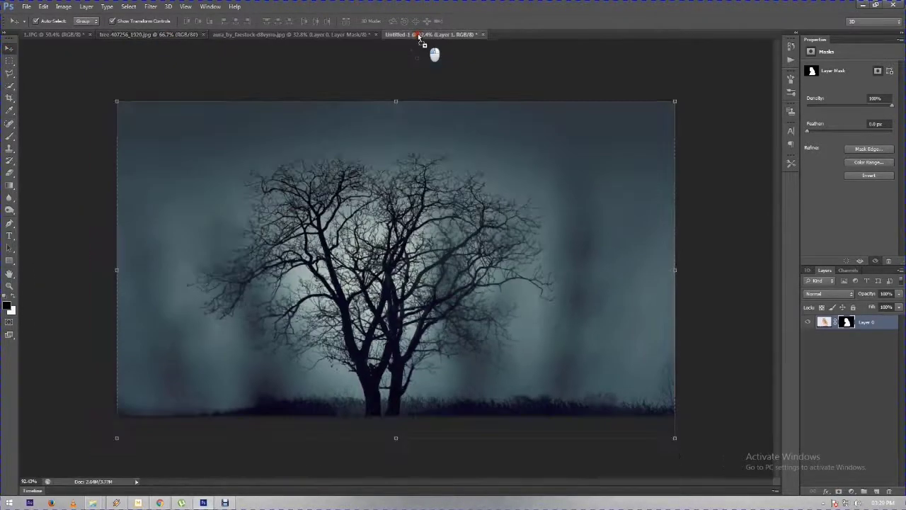
Drop the woman into Untitled-1 as Layer 2 and shrink her to fit the composite.
mouse_move(169, 37)
mouse_down()
mouse_move(303, 152)
mouse_move(342, 203)
mouse_up()
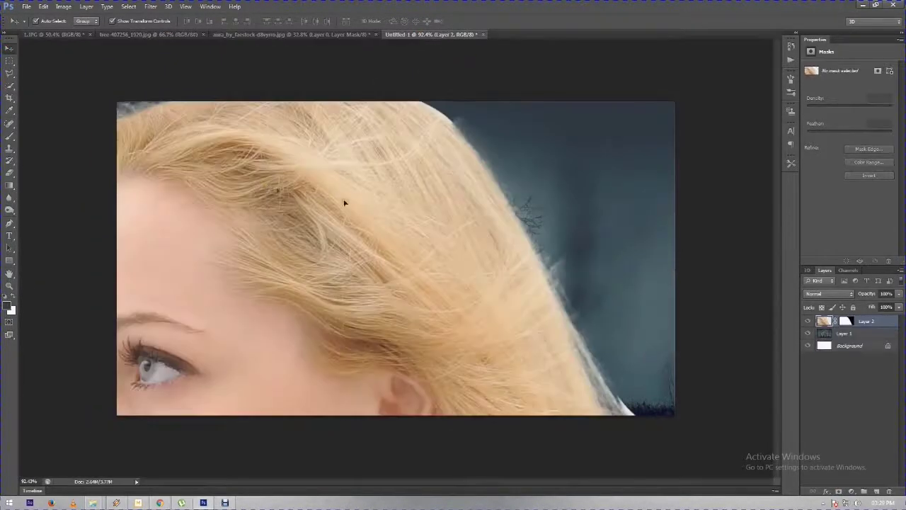
scroll(357, 205, down, 3)
scroll(371, 193, down, 5)
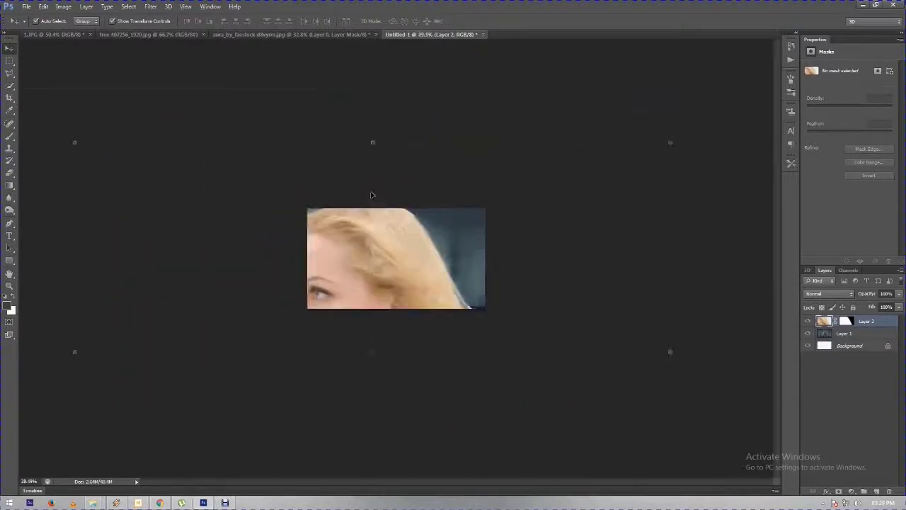
key(ctrl+t)
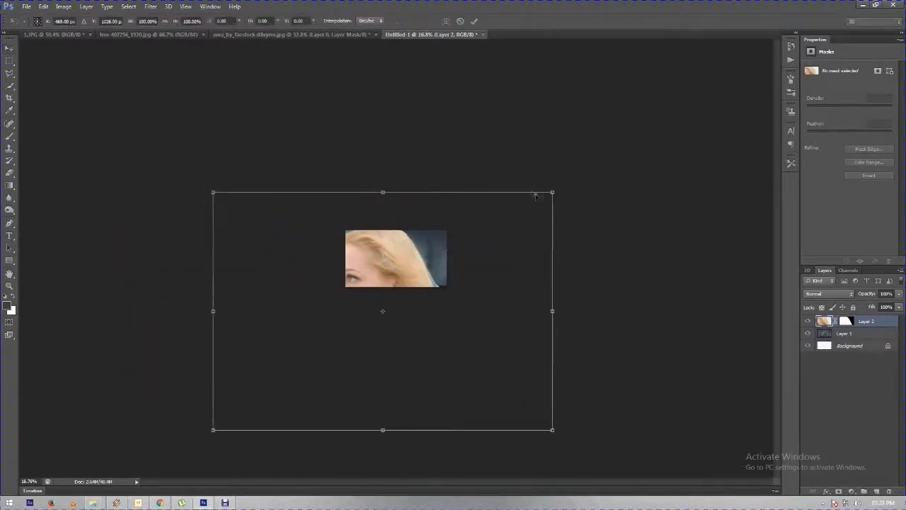
drag(554, 192, 468, 251)
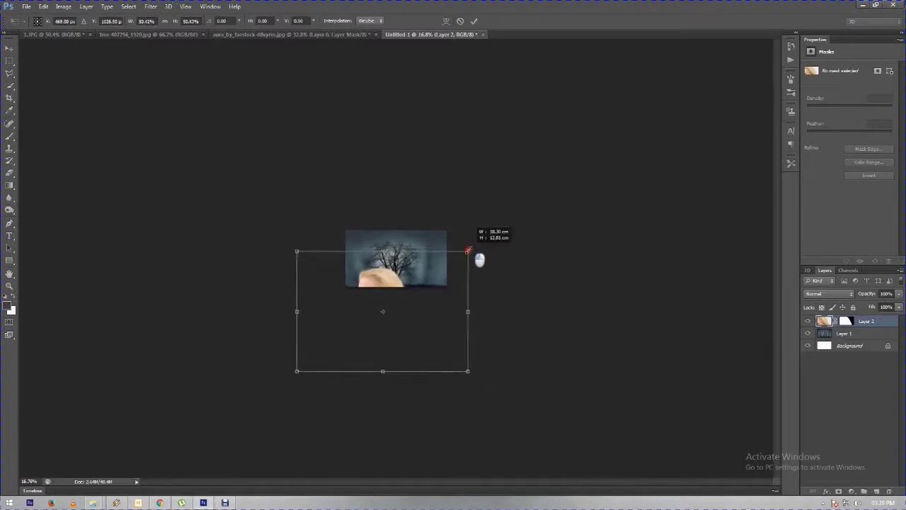
drag(434, 295, 410, 263)
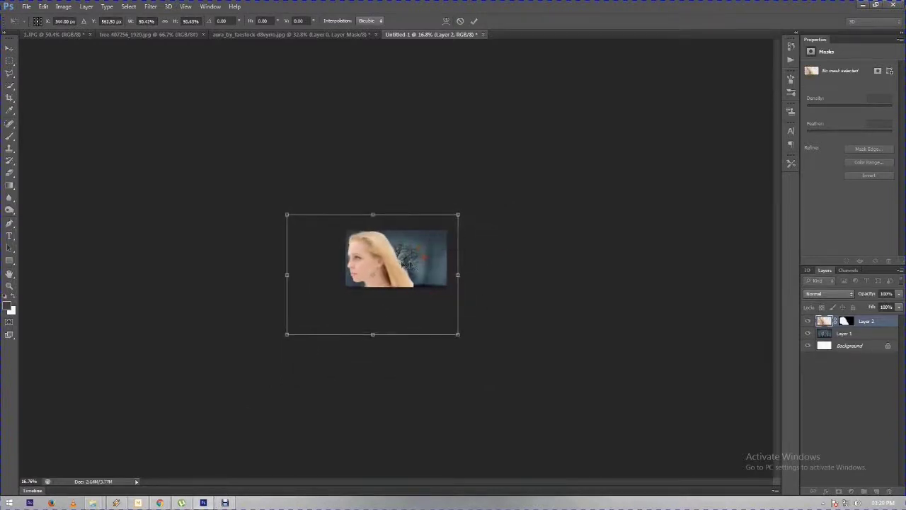
Fine-tune Layer 2's size and position so the tree shows behind her hair.
key(ctrl+0)
drag(573, 133, 458, 200)
drag(516, 142, 522, 149)
drag(469, 228, 480, 239)
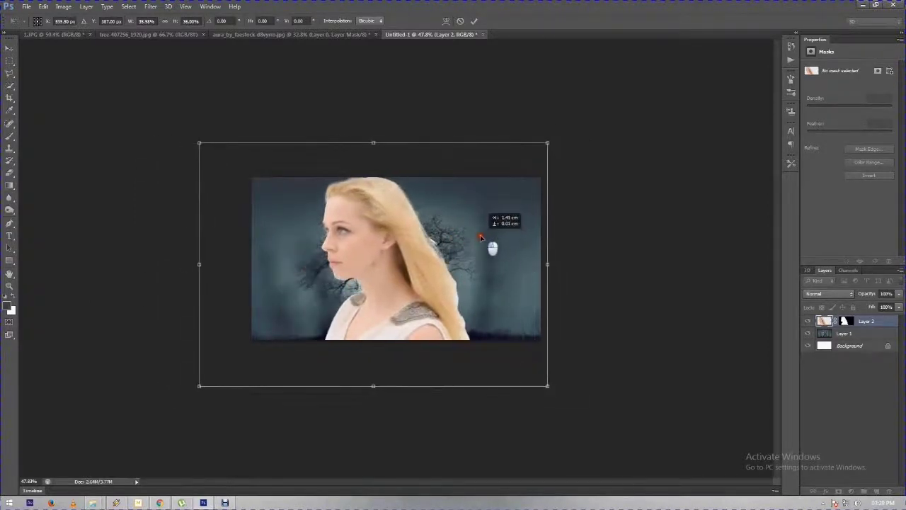
scroll(397, 259, up, 1)
scroll(397, 258, up, 1)
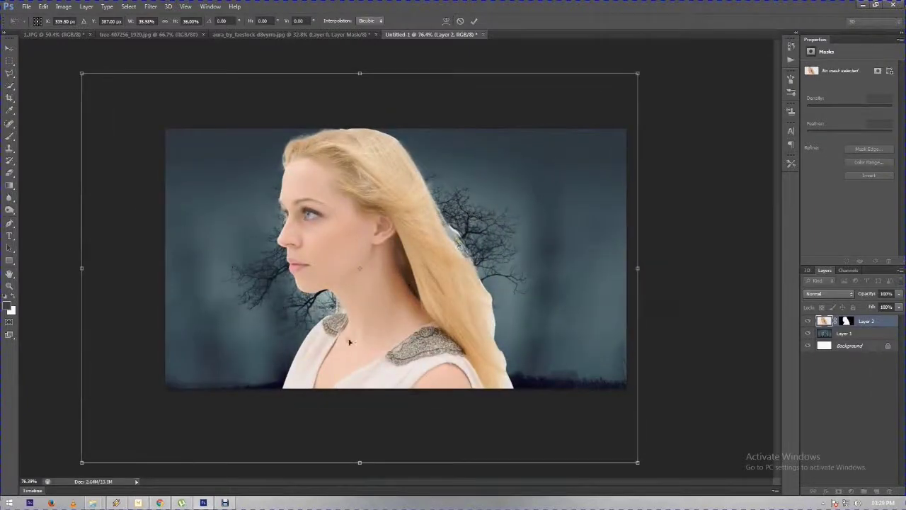
drag(349, 342, 529, 367)
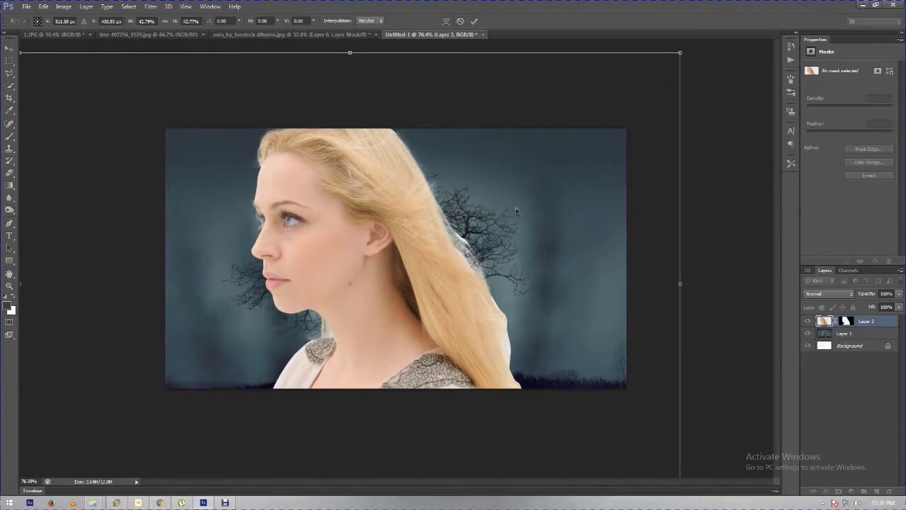
scroll(415, 264, down, 1)
scroll(415, 261, down, 1)
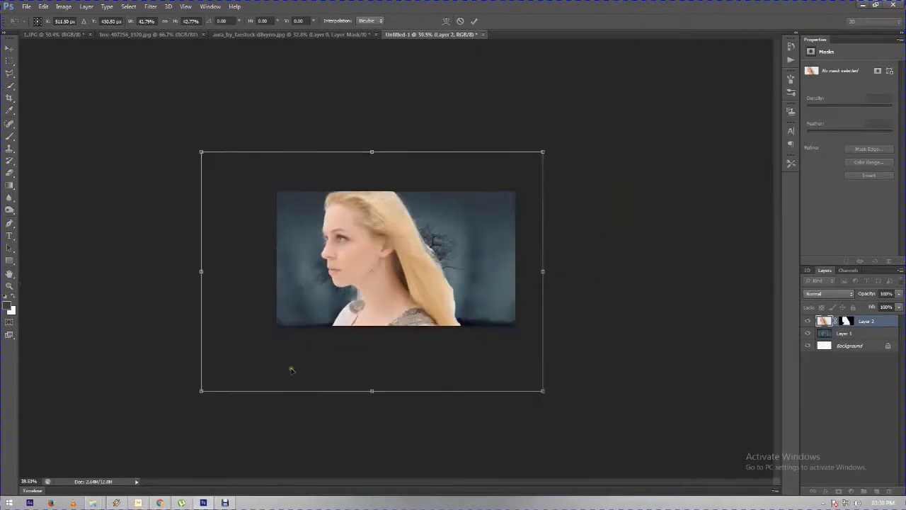
drag(203, 391, 177, 408)
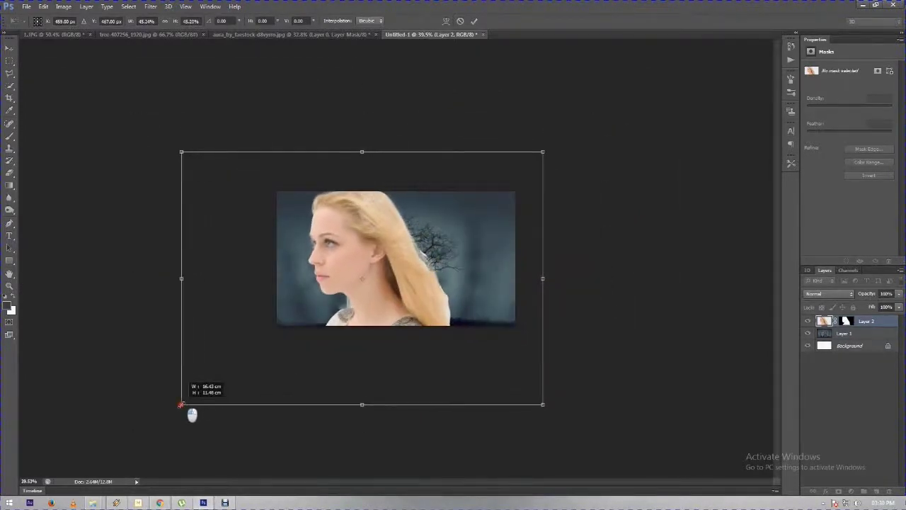
drag(372, 308, 379, 305)
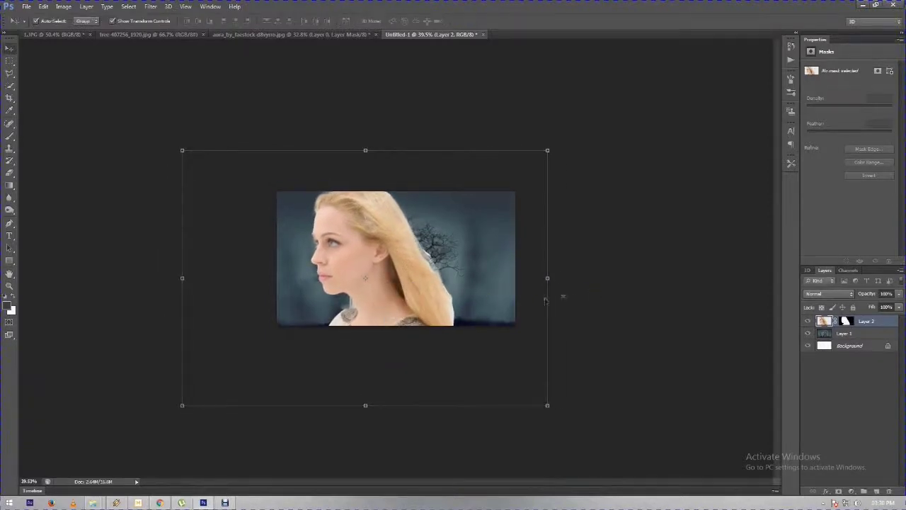
Paint black at 100% opacity on Layer 2's mask to fade the hair and reveal the trunk through her neck.
click(845, 322)
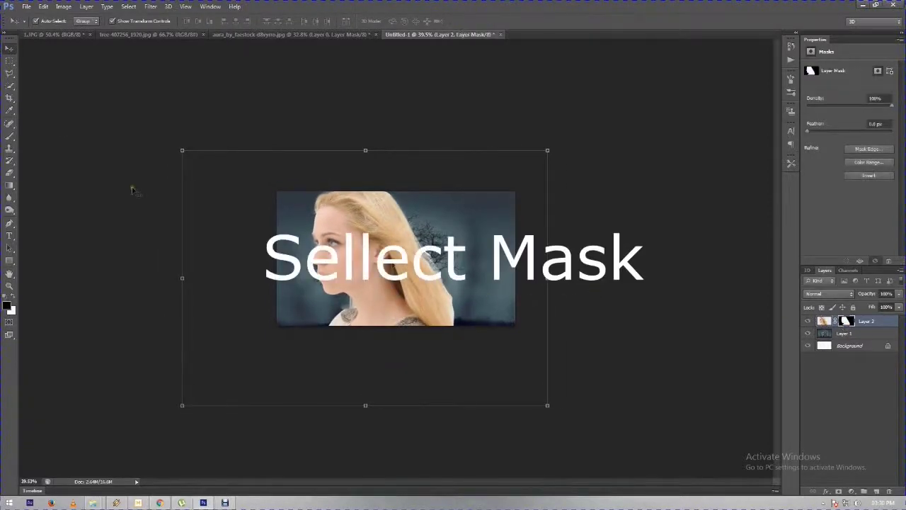
click(9, 136)
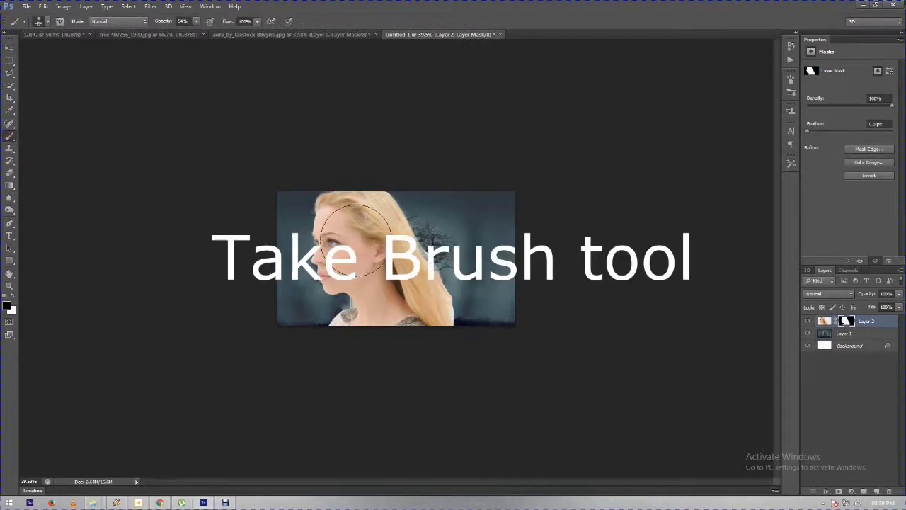
key(ctrl+plus)
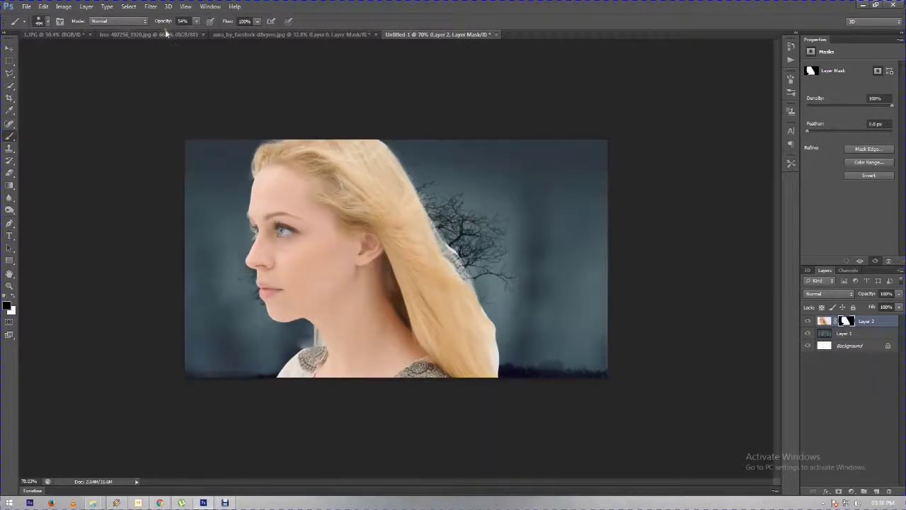
drag(166, 25, 368, 35)
click(395, 121)
mouse_move(312, 83)
mouse_down()
mouse_move(475, 203)
mouse_move(483, 250)
mouse_move(546, 323)
mouse_move(515, 334)
mouse_move(378, 131)
mouse_up()
drag(536, 344, 508, 343)
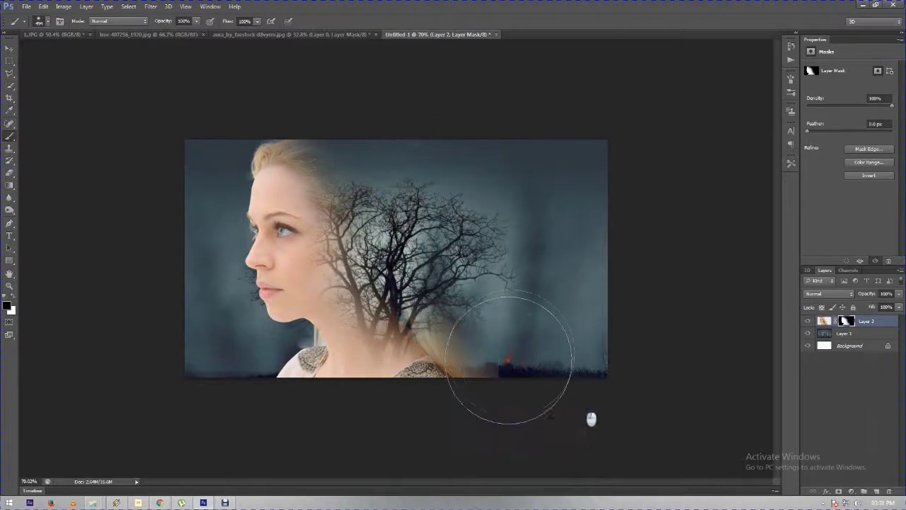
drag(500, 304, 461, 370)
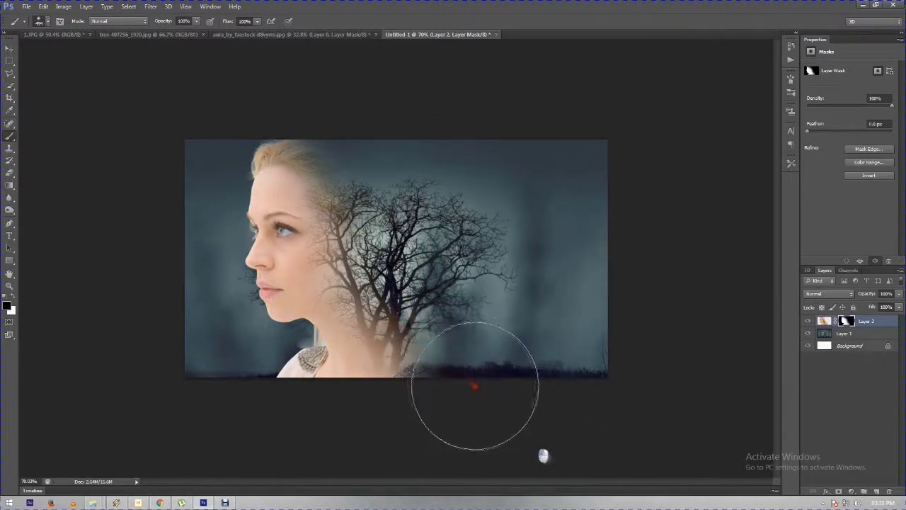
drag(396, 333, 455, 192)
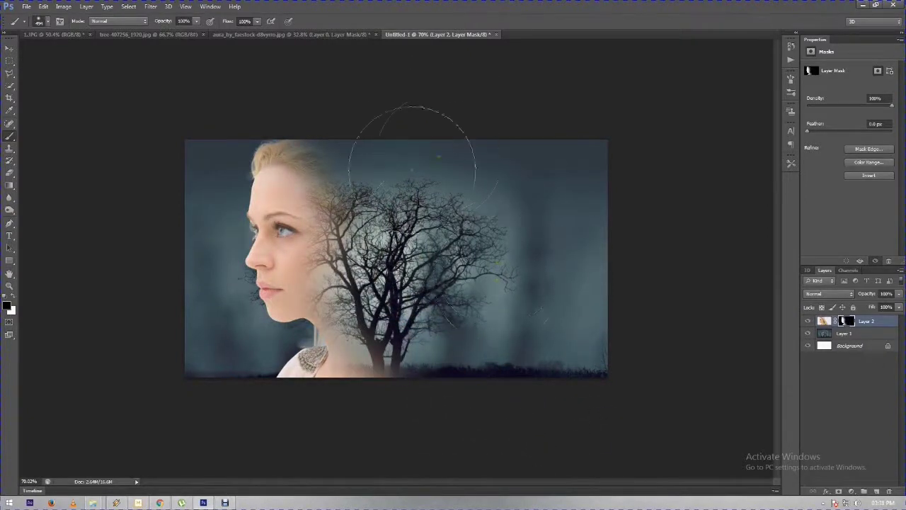
Bring up the 1.JPG photo of two men and select the Pen tool.
click(288, 37)
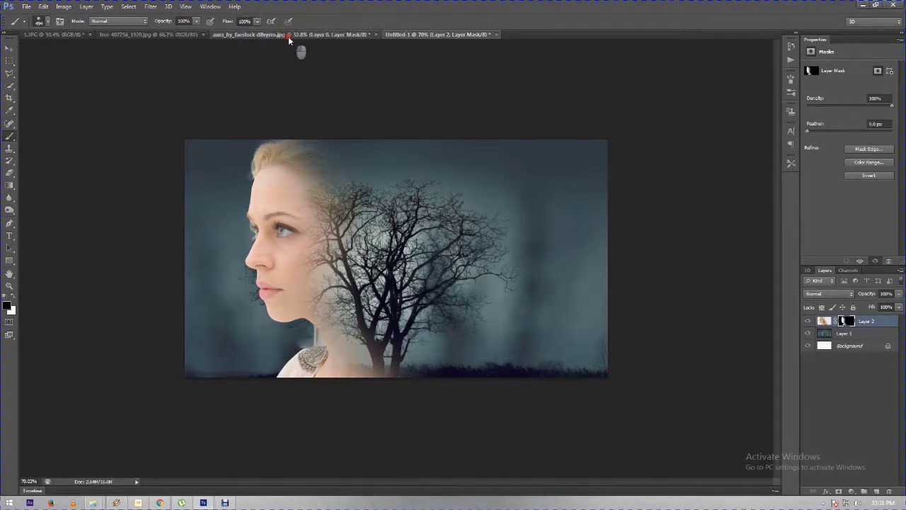
click(149, 34)
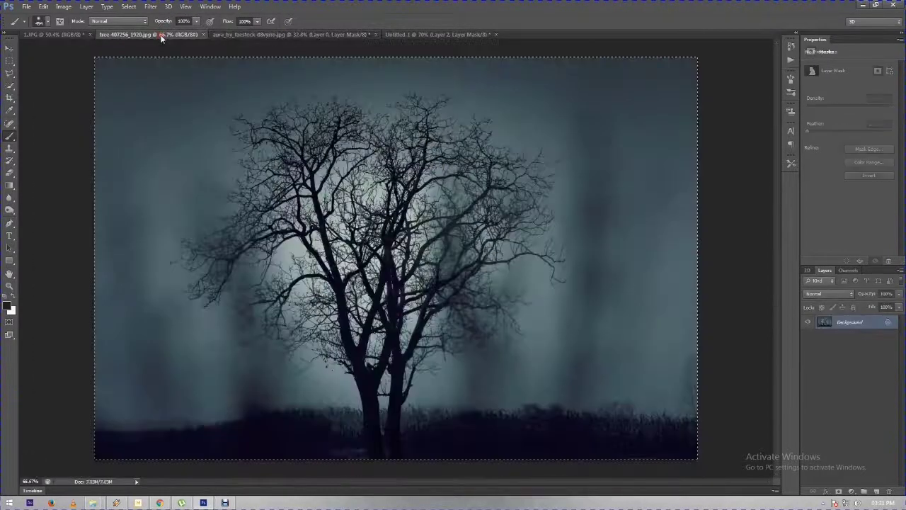
click(66, 34)
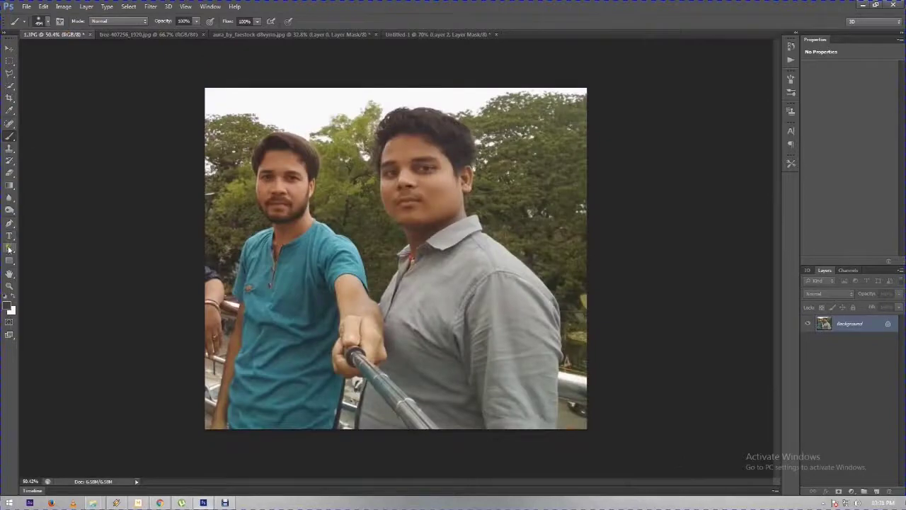
click(10, 224)
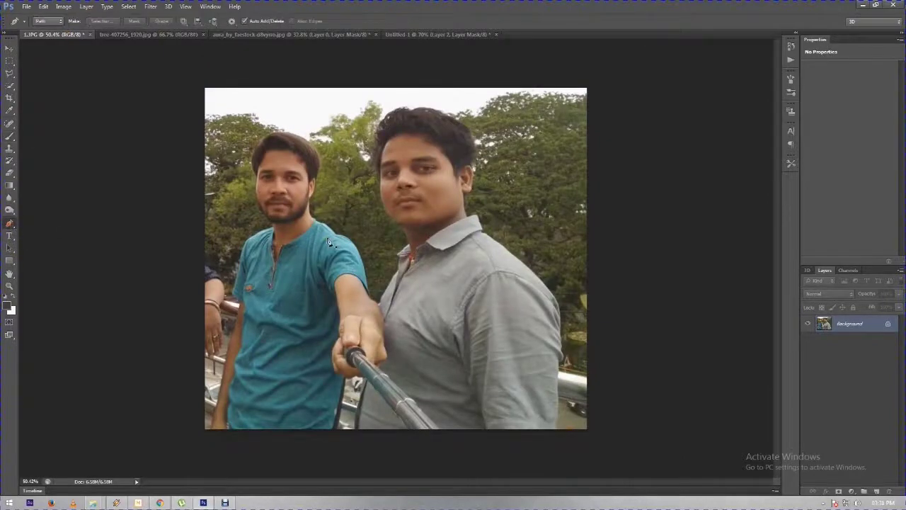
Trace the Pen path along the top of the left man's hair.
scroll(266, 209, up, 5)
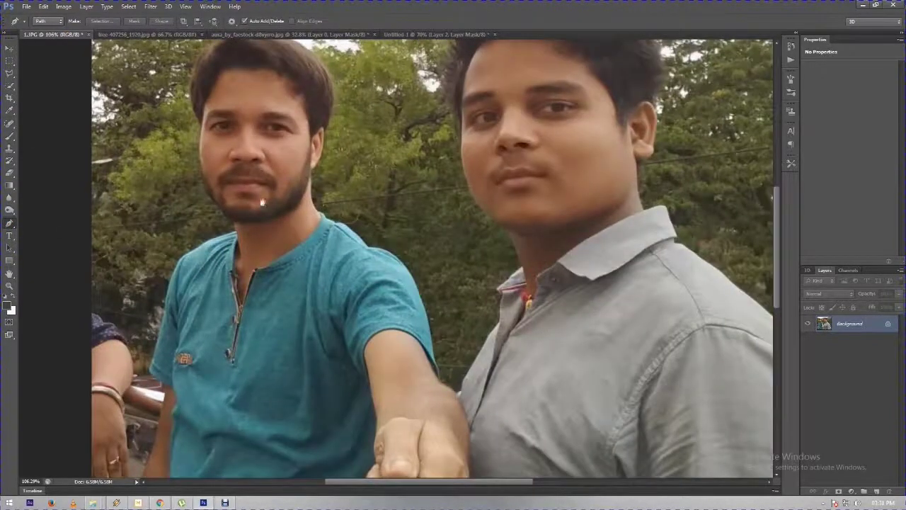
scroll(356, 225, up, 2)
scroll(356, 225, up, 2)
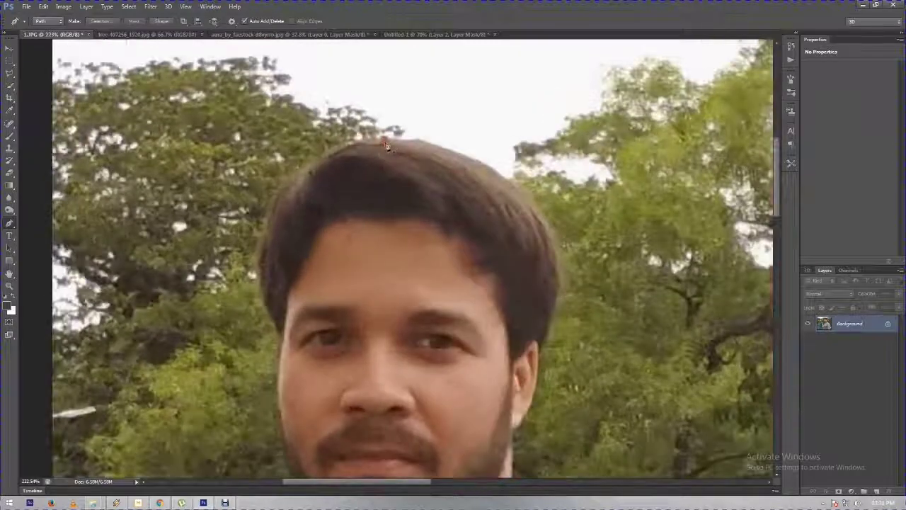
drag(400, 146, 409, 143)
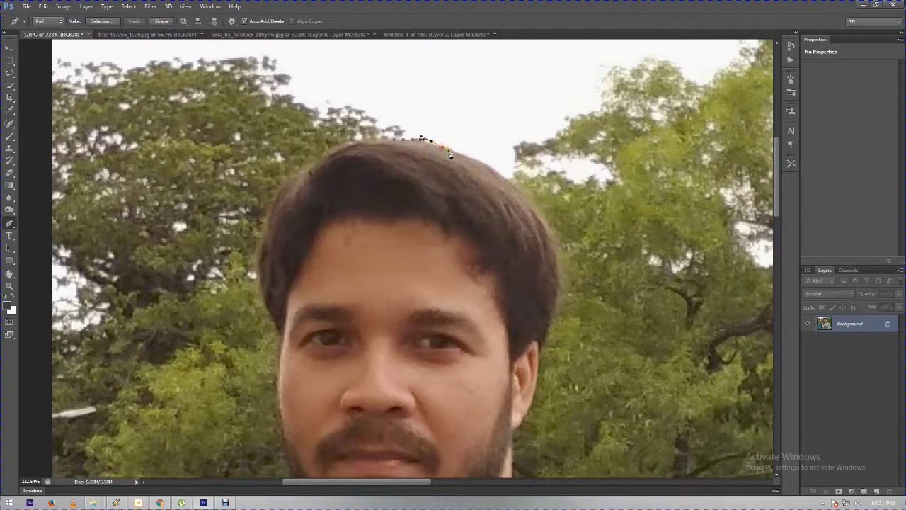
click(495, 177)
click(541, 213)
drag(566, 248, 481, 153)
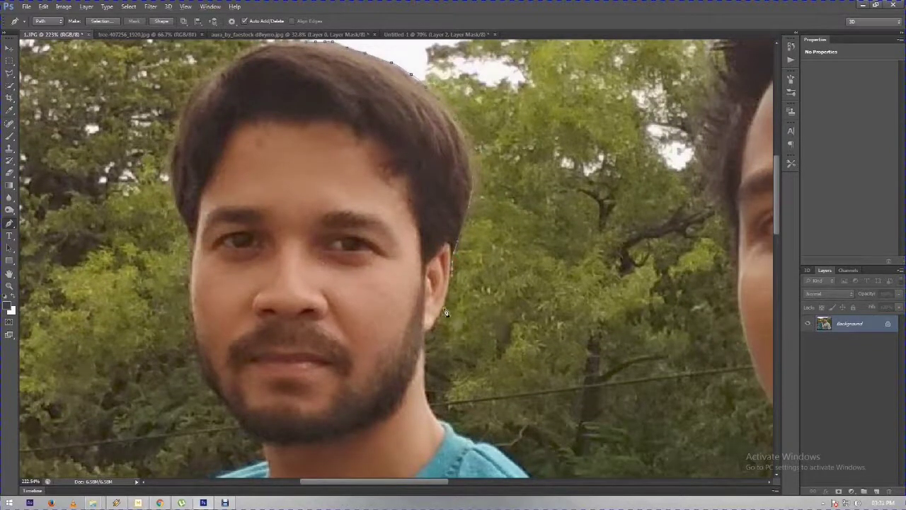
Continue the path down the man's shirt and along his arm.
drag(435, 330, 383, 309)
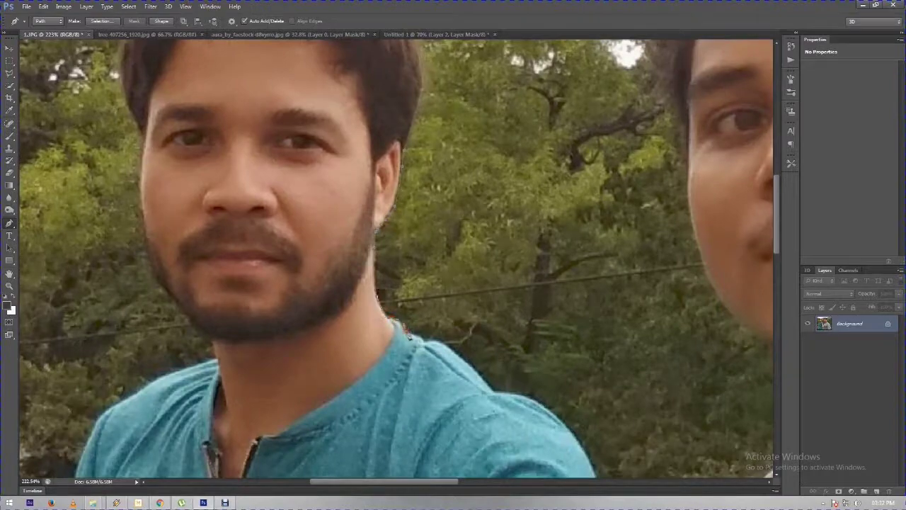
drag(440, 346, 416, 304)
drag(541, 471, 471, 329)
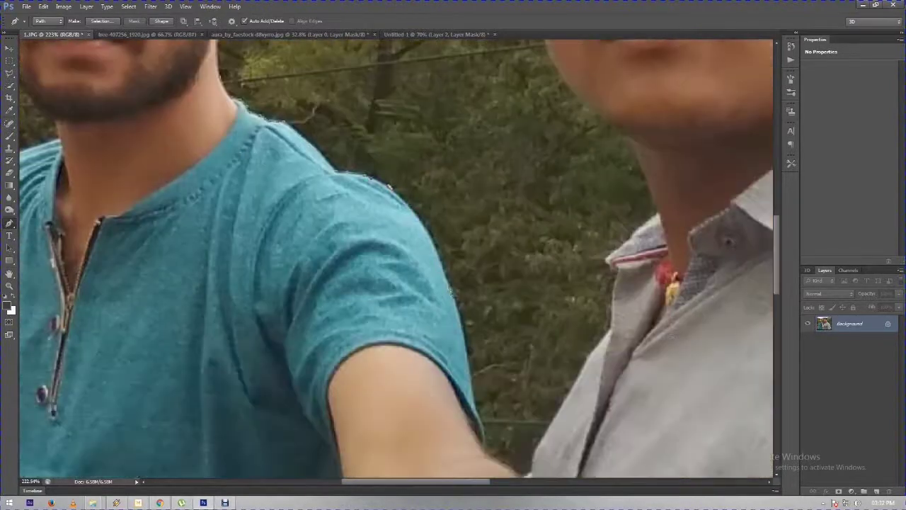
key(ctrl+0)
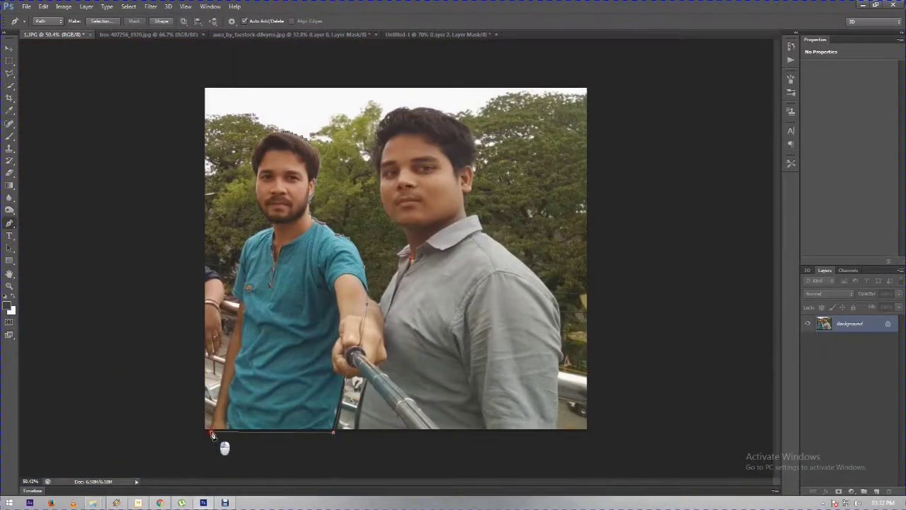
scroll(213, 435, up, 5)
scroll(287, 409, down, 2)
drag(323, 246, 319, 274)
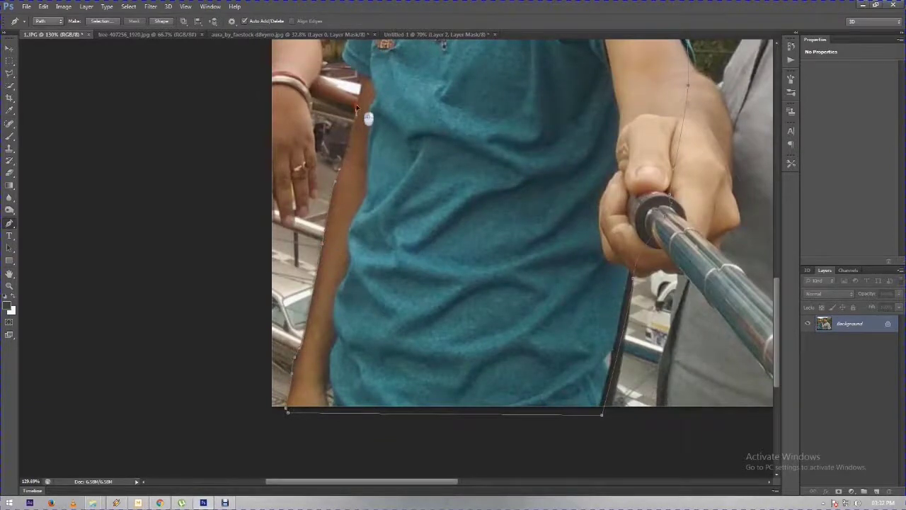
Close the path along the shoulder and around the top of the man's head.
scroll(358, 113, up, 1)
scroll(358, 113, up, 3)
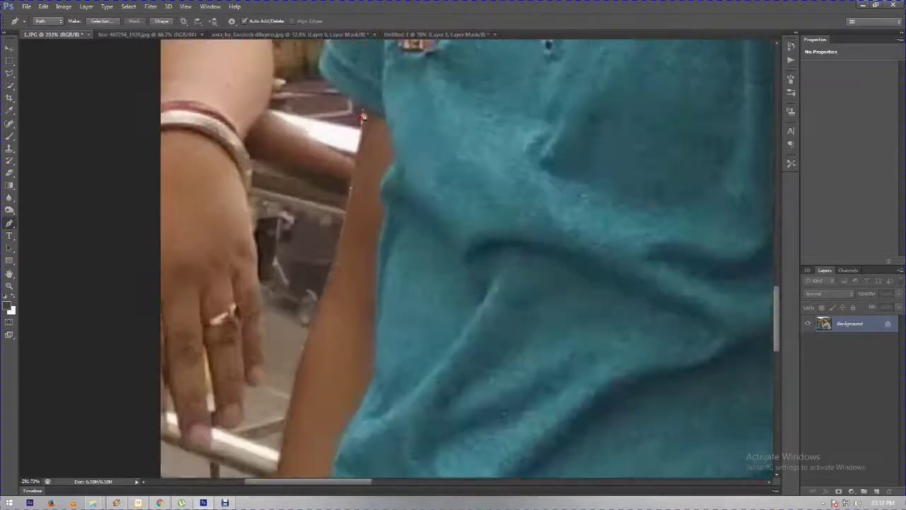
scroll(327, 79, up, 3)
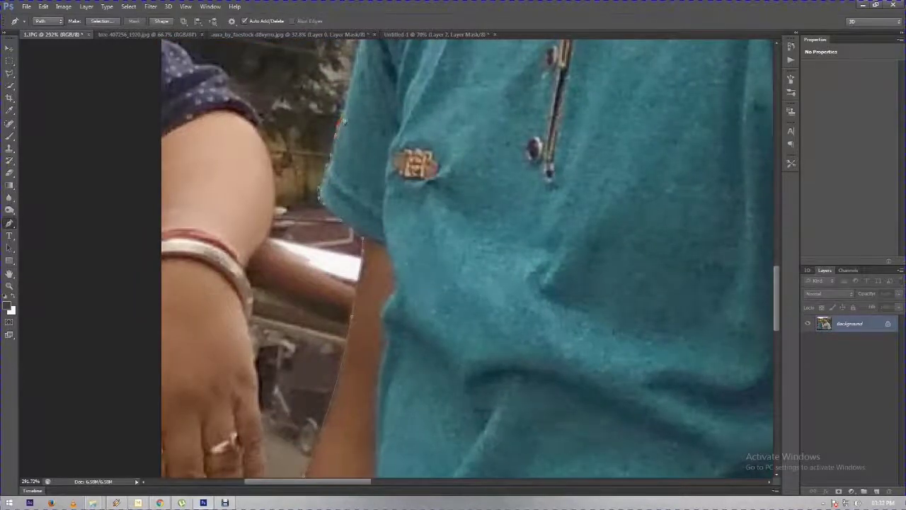
scroll(341, 170, up, 5)
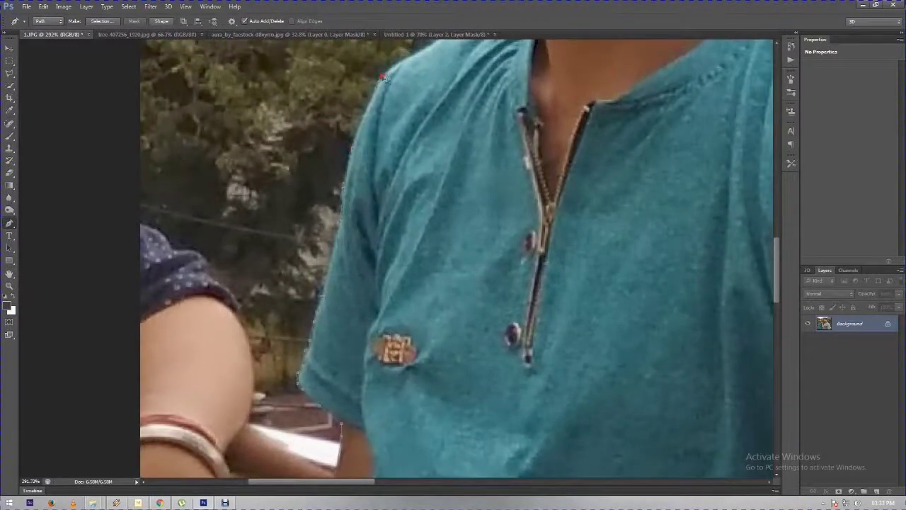
drag(382, 76, 354, 166)
click(442, 122)
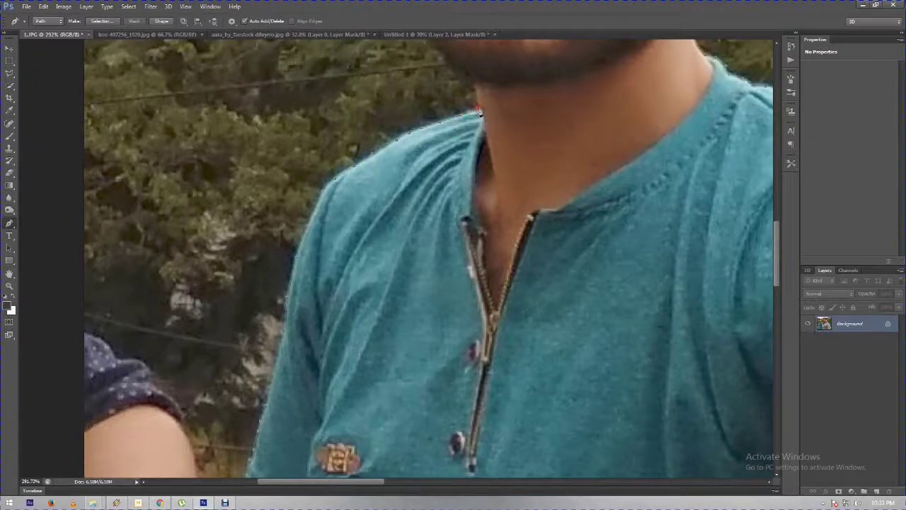
drag(455, 71, 462, 271)
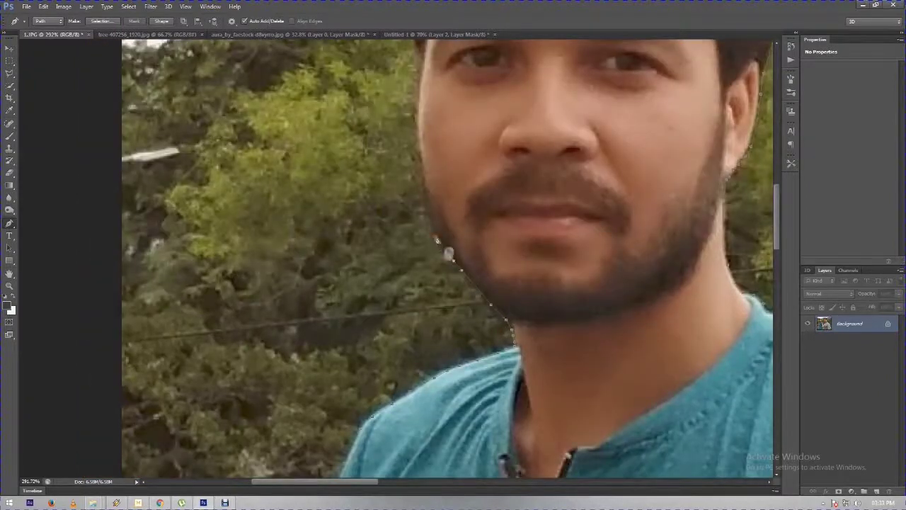
drag(425, 107, 433, 280)
drag(413, 93, 409, 256)
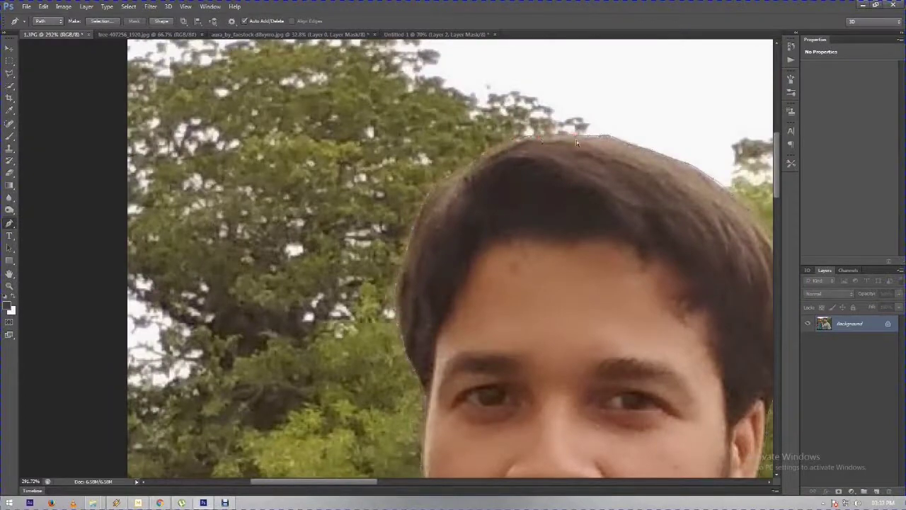
scroll(576, 147, down, 5)
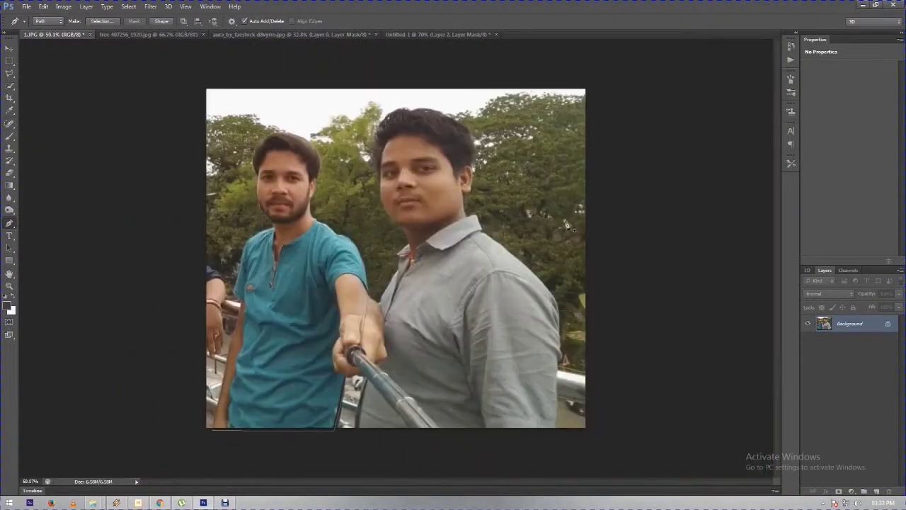
scroll(241, 93, up, 3)
Turn the path into a selection and add a layer mask isolating the left man.
right_click(241, 93)
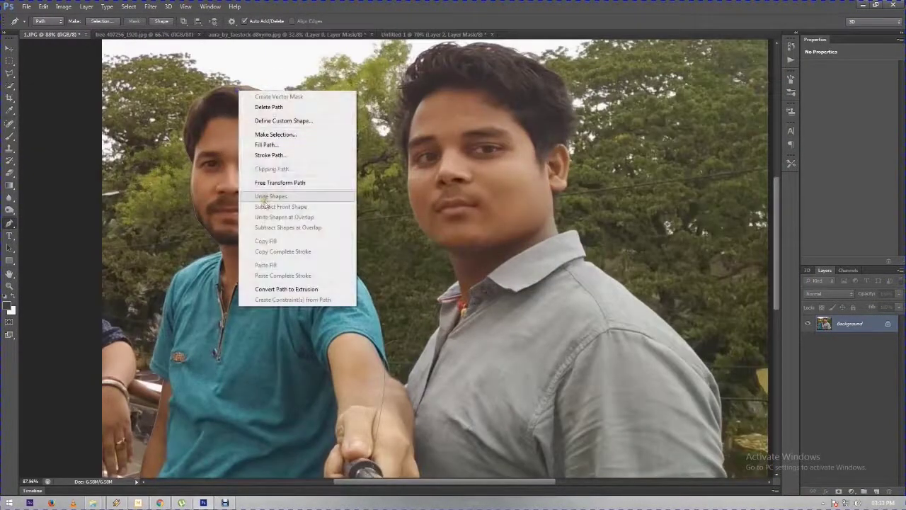
click(276, 134)
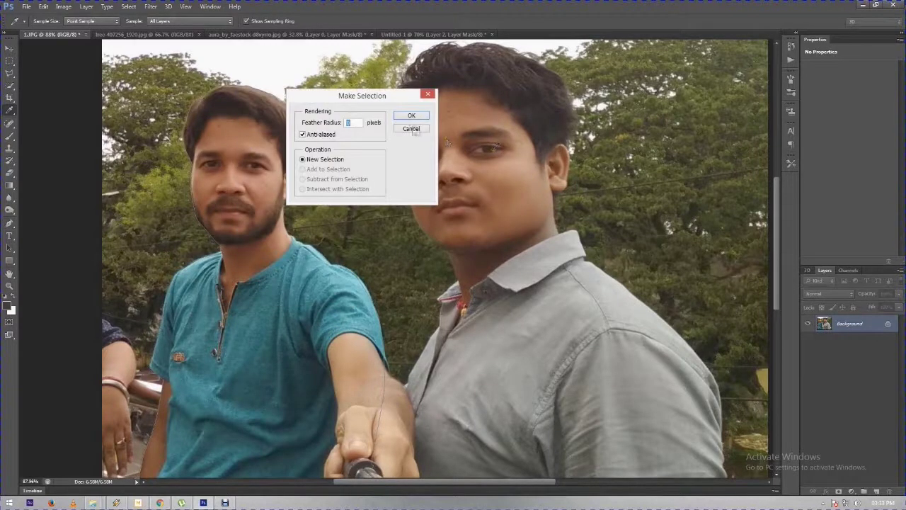
click(412, 117)
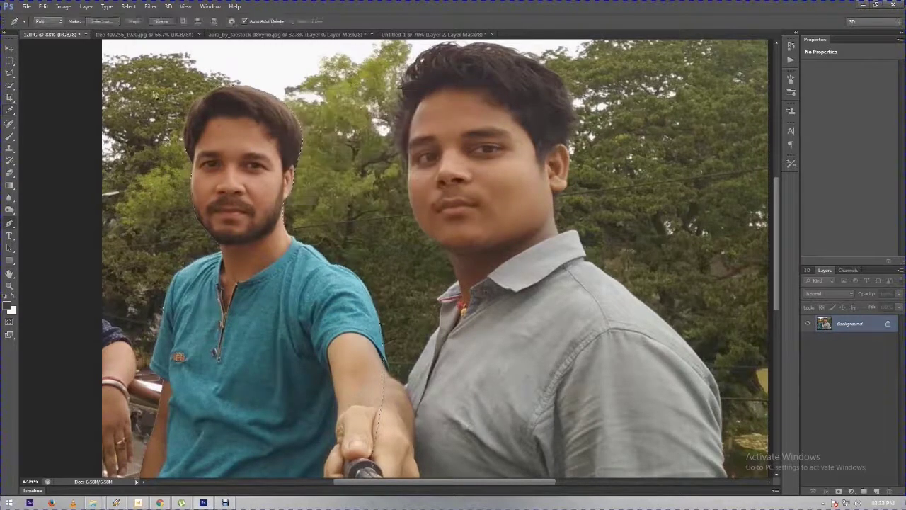
click(837, 490)
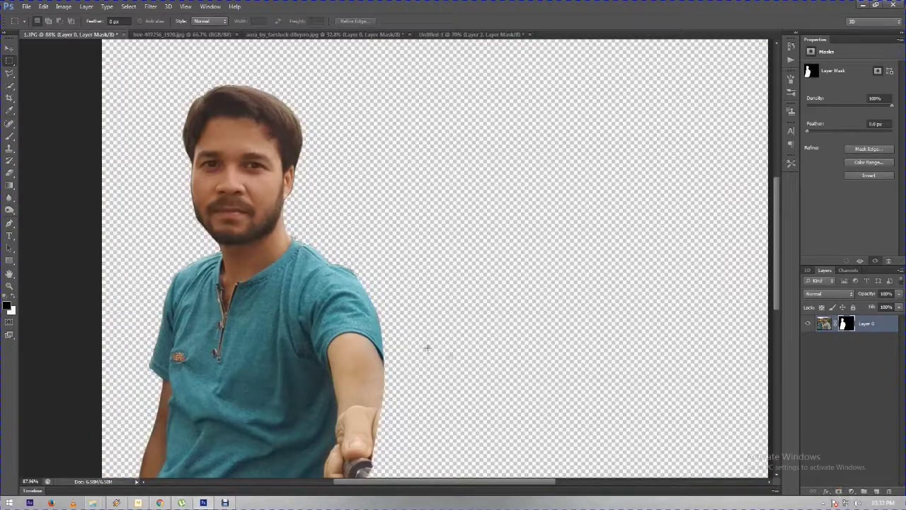
scroll(448, 356, down, 3)
scroll(423, 345, down, 4)
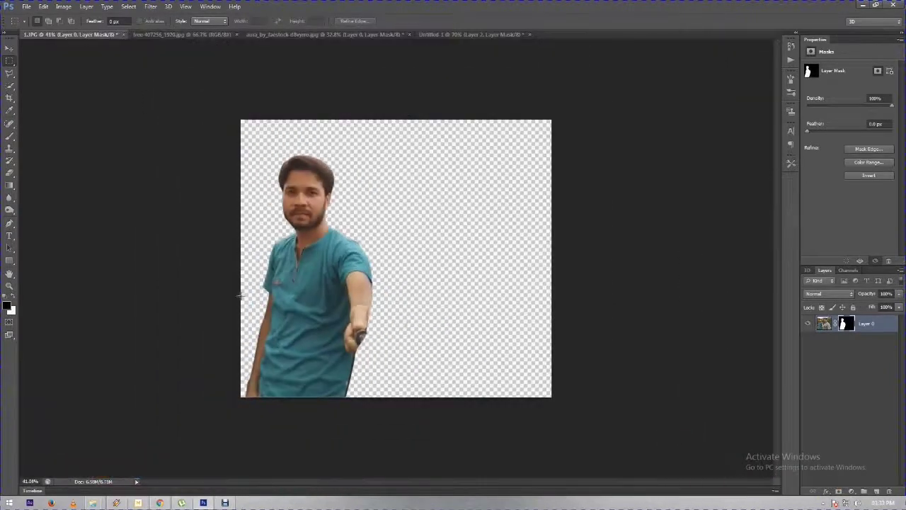
Crop away the empty right side of the man's photo.
click(9, 99)
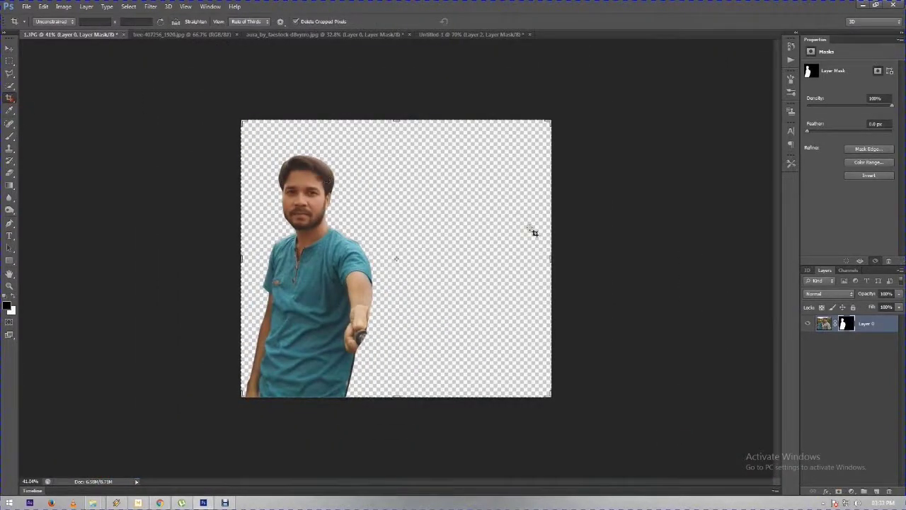
drag(551, 261, 478, 259)
key(Return)
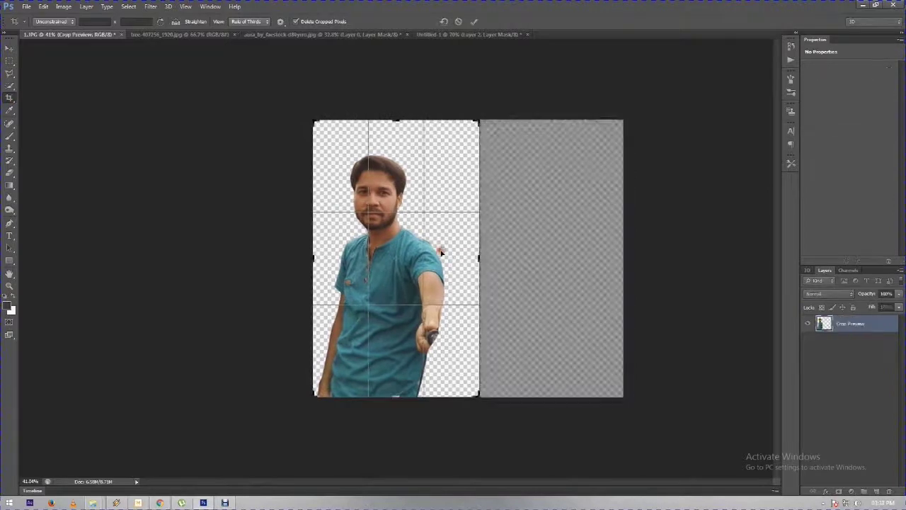
Drag the man cut-out into the double-exposure composite document.
click(10, 48)
drag(335, 236, 303, 43)
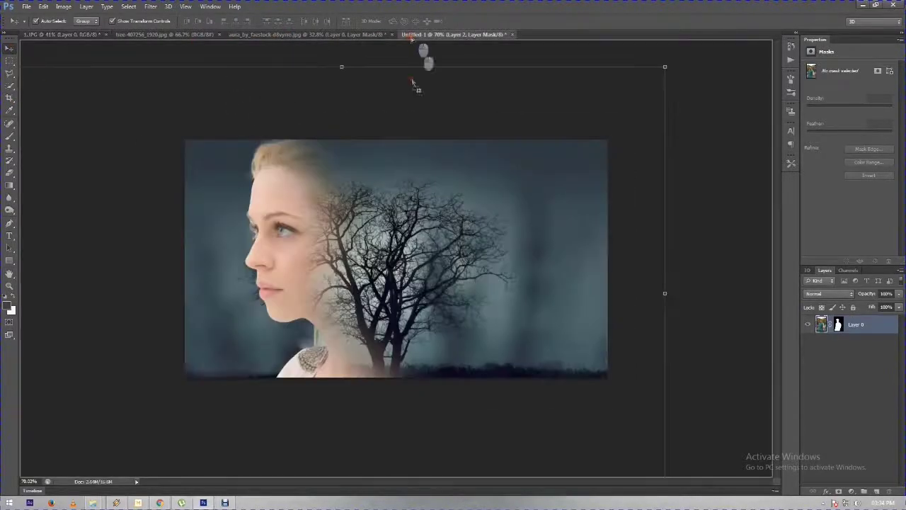
drag(300, 48, 448, 225)
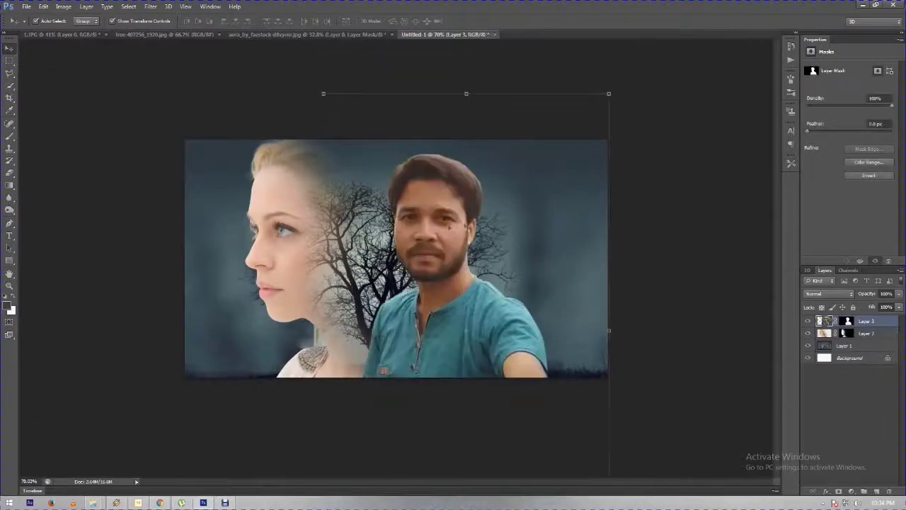
Shrink the man, tilt him about 5 degrees, and flip him horizontally.
click(609, 92)
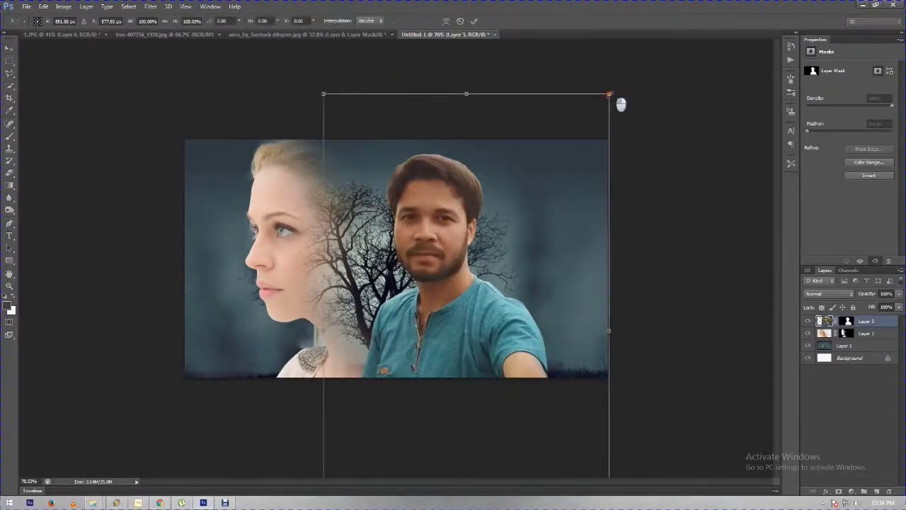
drag(610, 94, 550, 193)
drag(527, 301, 542, 206)
drag(591, 101, 584, 97)
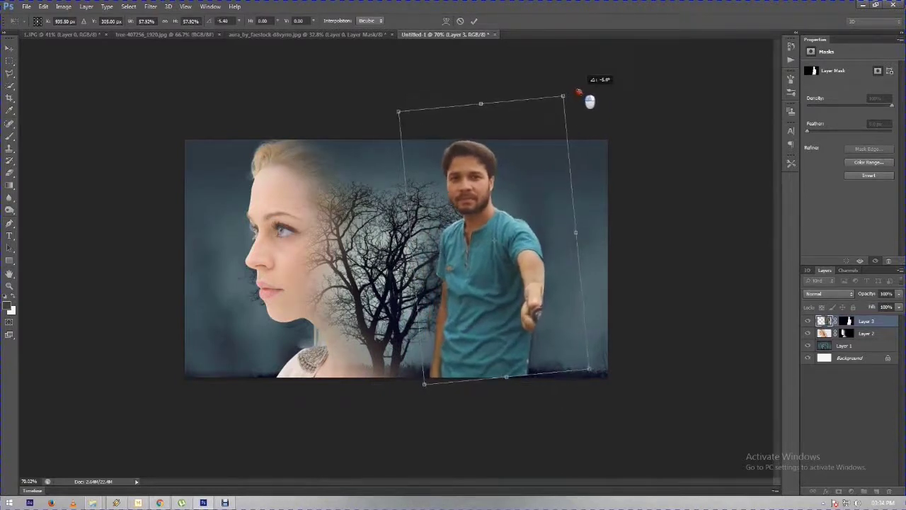
right_click(493, 226)
click(535, 364)
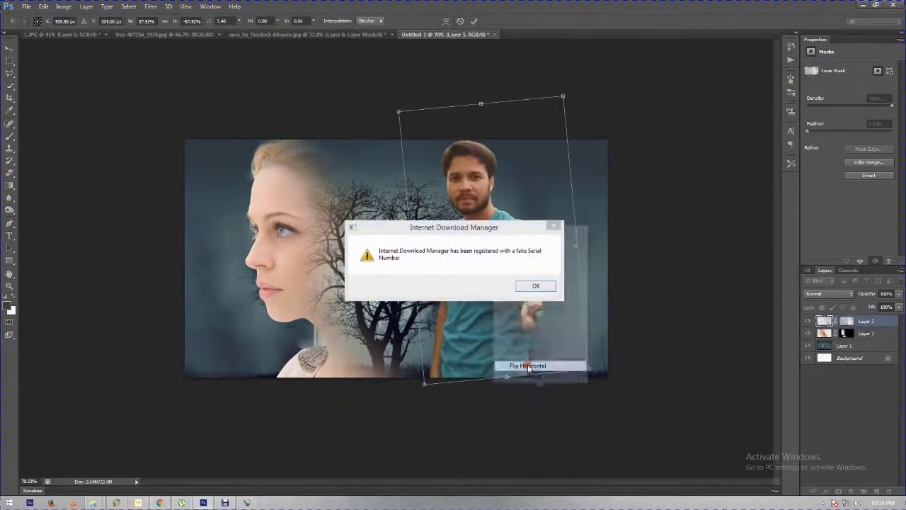
drag(531, 231, 511, 223)
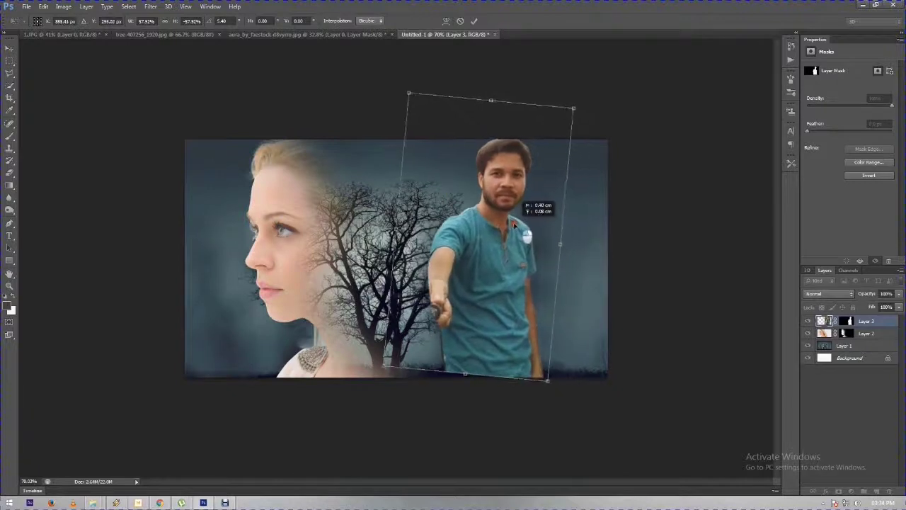
mouse_move(543, 376)
mouse_down()
mouse_move(500, 368)
mouse_move(509, 380)
mouse_up()
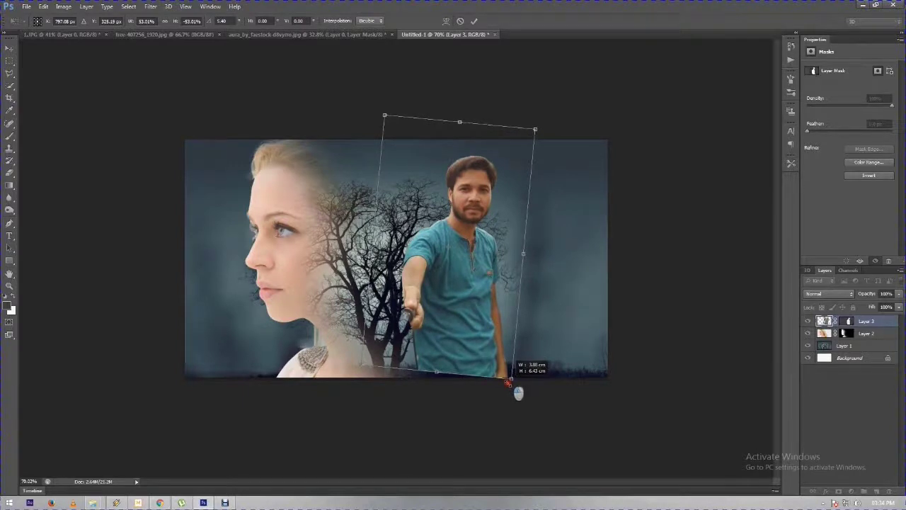
key(Return)
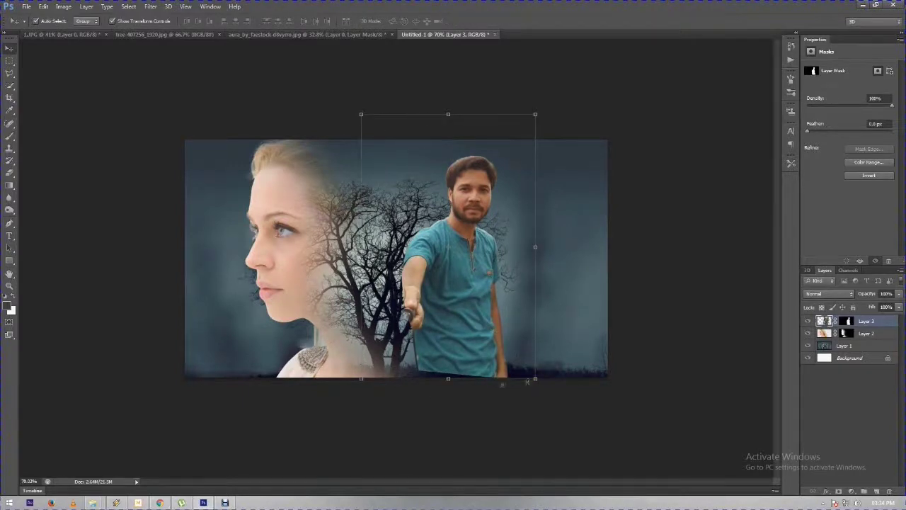
Nudge the man left toward the tree and tilt him very slightly.
drag(456, 300, 441, 298)
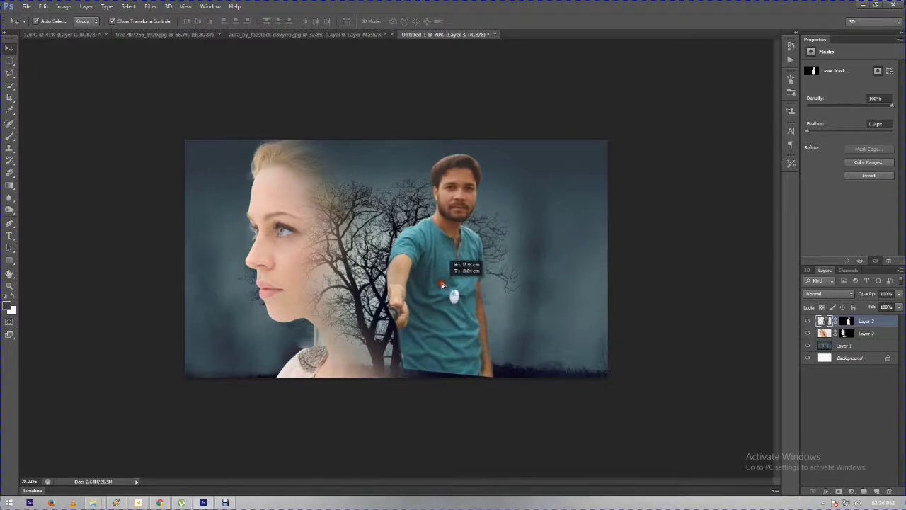
key(ctrl+t)
drag(531, 395, 533, 396)
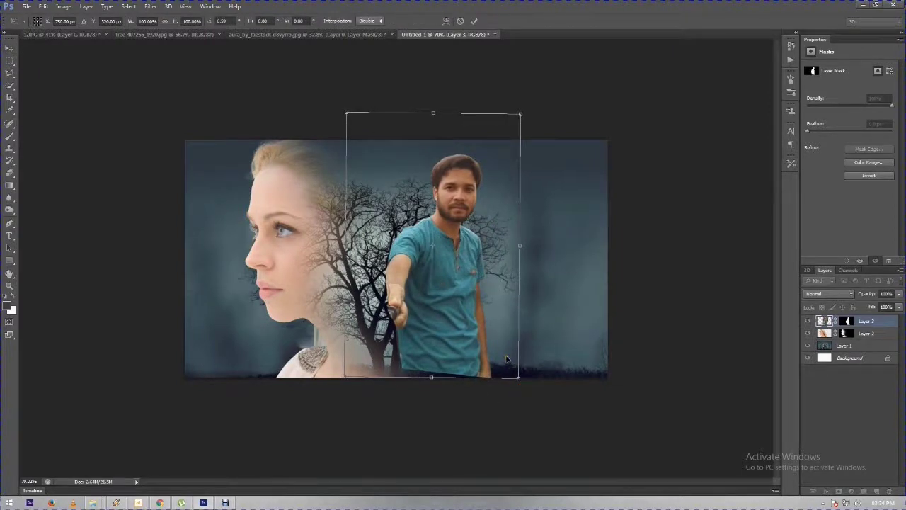
scroll(507, 359, down, 1)
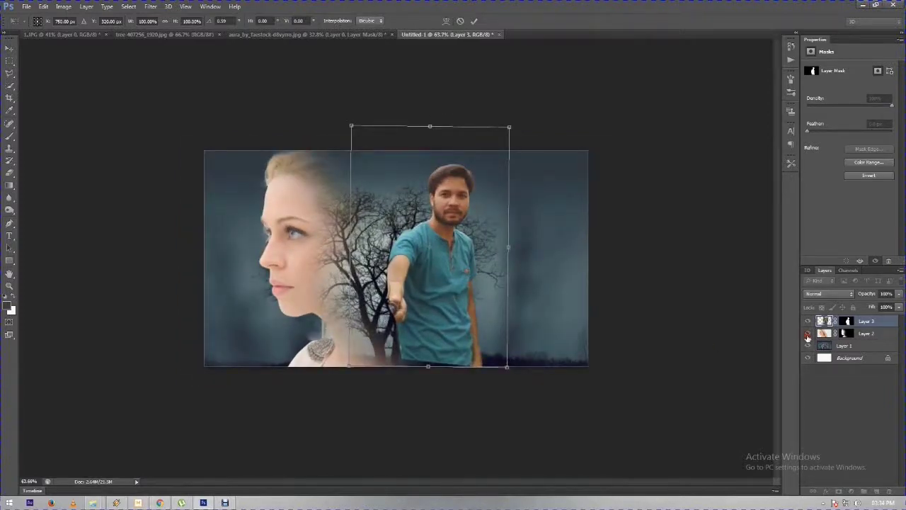
key(Return)
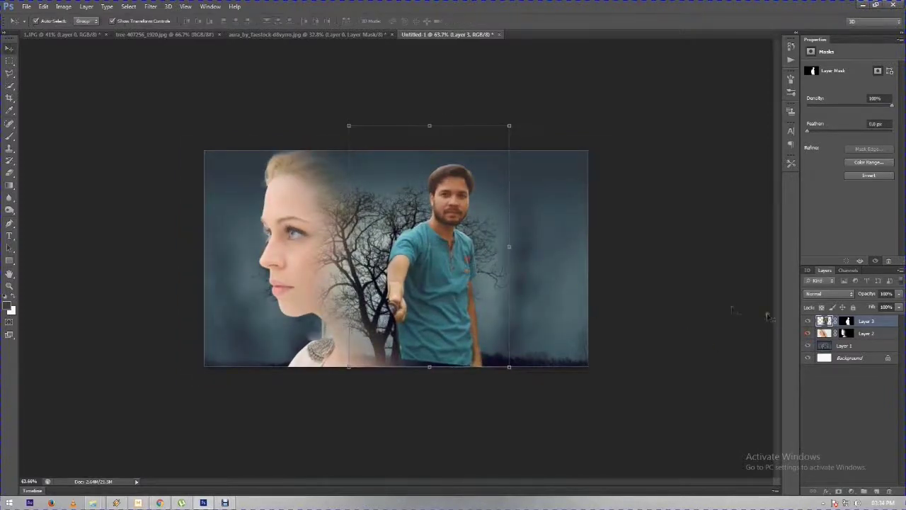
With Layer 2 hidden, paint black on Layer 3's mask to fade the man's arm.
click(808, 333)
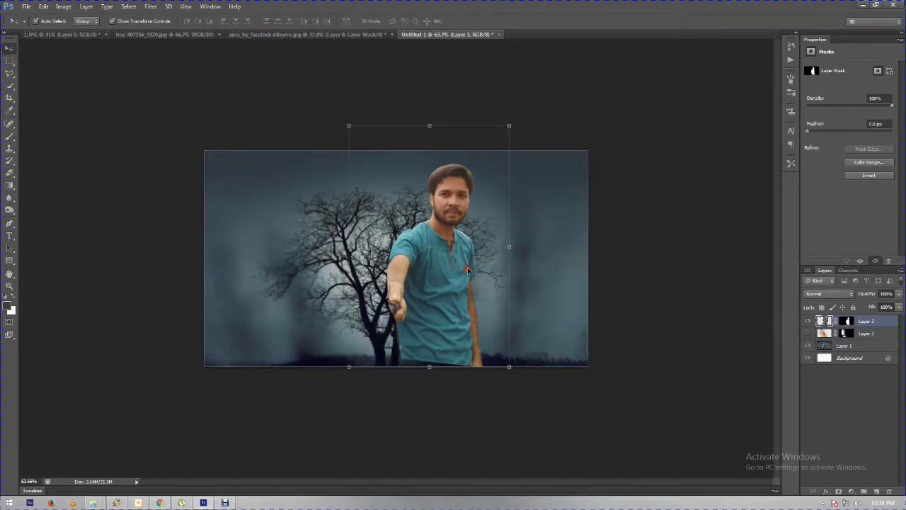
click(849, 322)
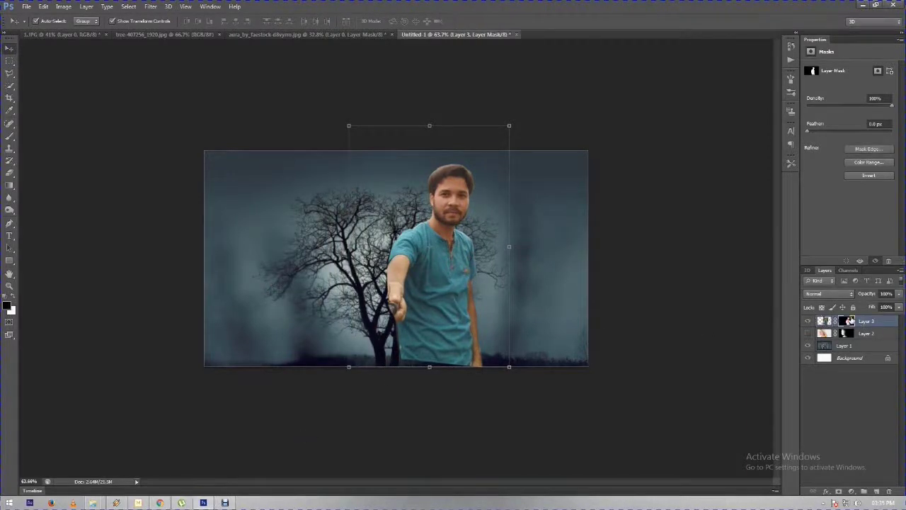
click(10, 138)
mouse_move(384, 192)
mouse_down()
mouse_move(343, 262)
mouse_move(334, 303)
mouse_move(346, 319)
mouse_move(323, 303)
mouse_move(384, 222)
mouse_move(353, 192)
mouse_move(343, 244)
mouse_move(347, 344)
mouse_up()
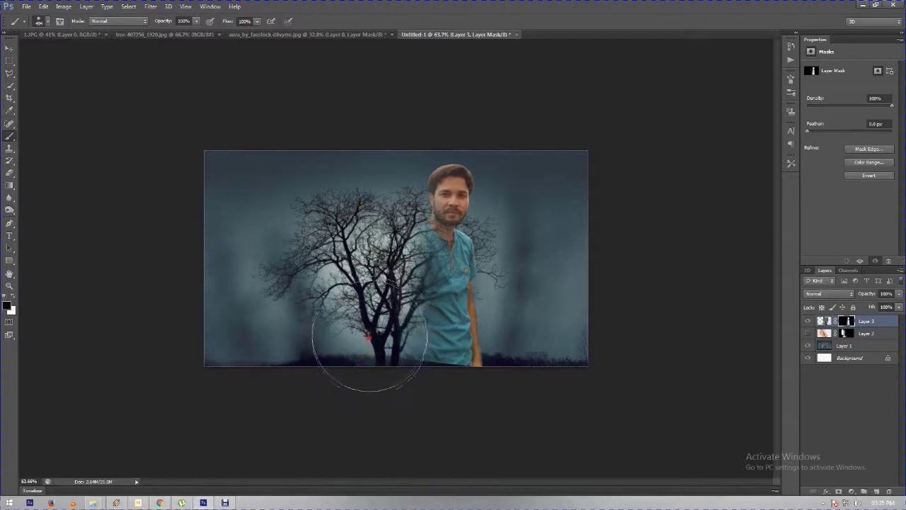
Show Layer 2 again and paint its mask to reveal more hair near the man.
click(807, 332)
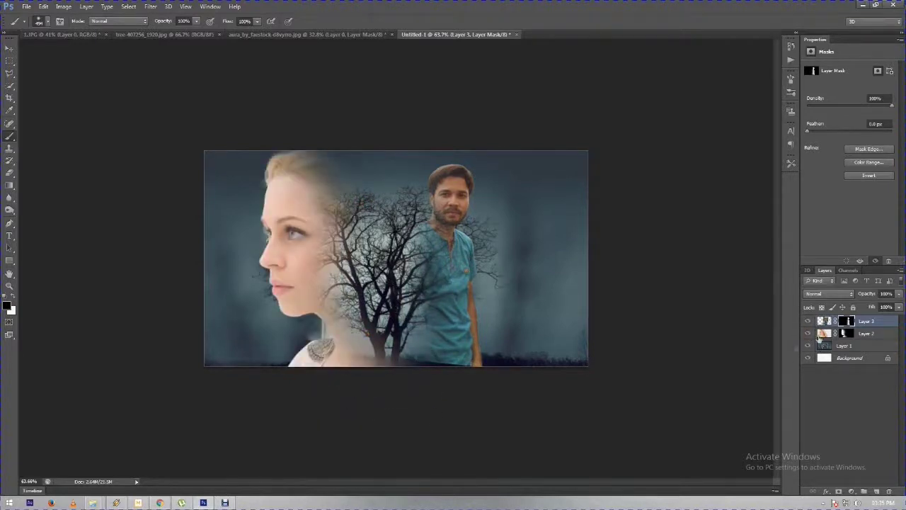
click(12, 300)
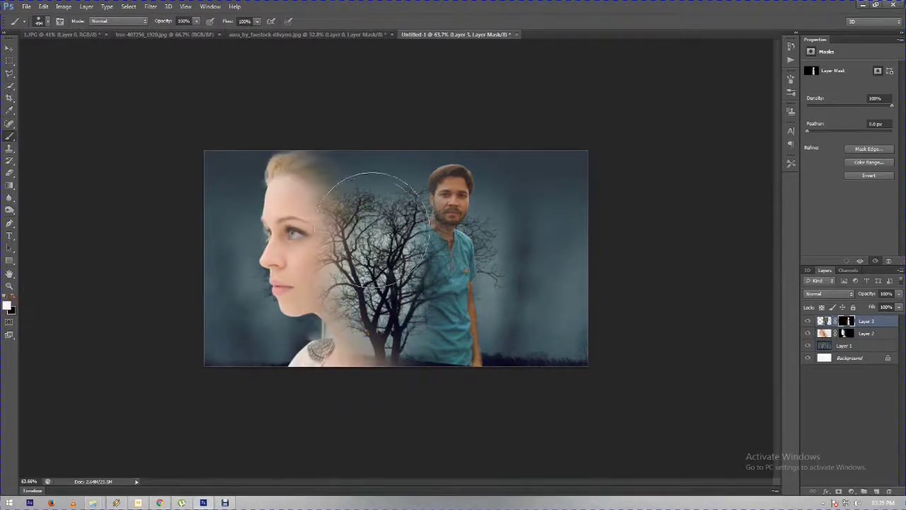
drag(354, 191, 375, 162)
key(ctrl+z)
click(845, 333)
mouse_move(345, 198)
mouse_down()
mouse_move(368, 167)
mouse_move(361, 170)
mouse_up()
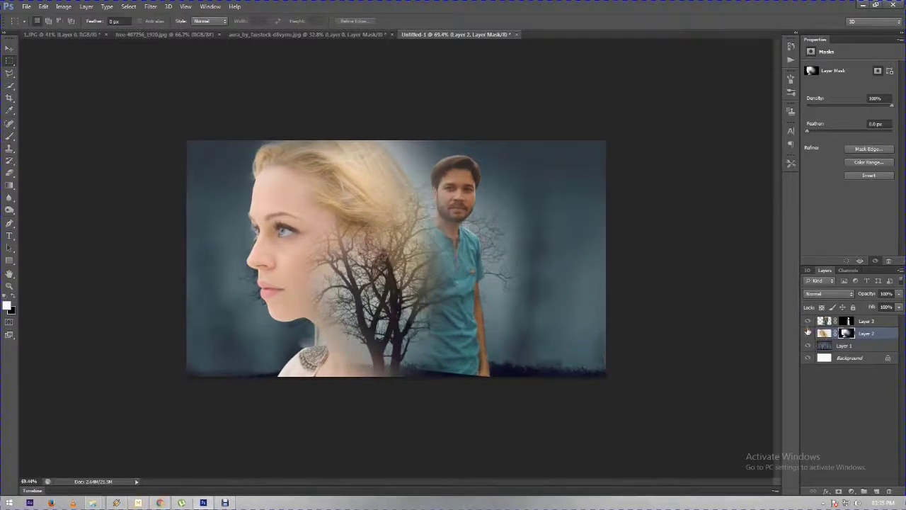
Hide Layer 2 and paint Layer 3's mask with a 150 px brush to fade the man's body into the trunk.
click(808, 332)
click(843, 322)
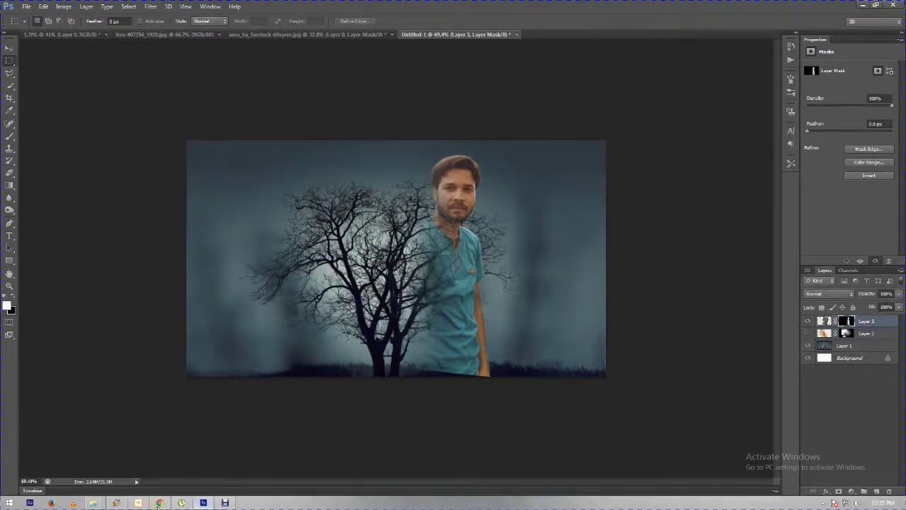
key(b)
right_click(488, 188)
text(150)
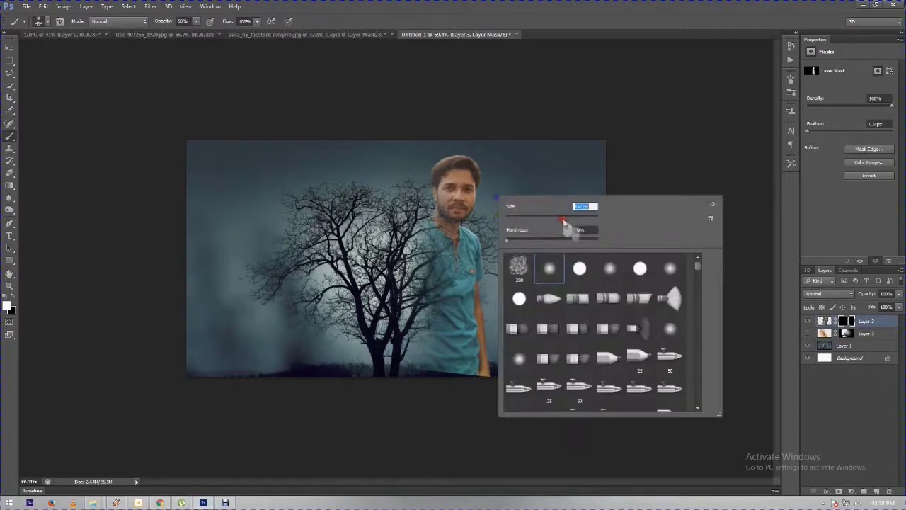
key(Return)
drag(456, 191, 461, 207)
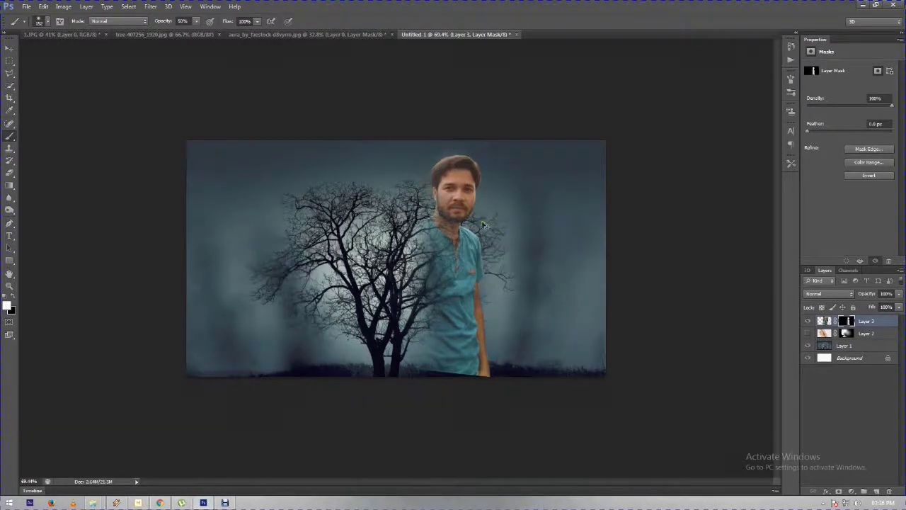
key(ctrl+z)
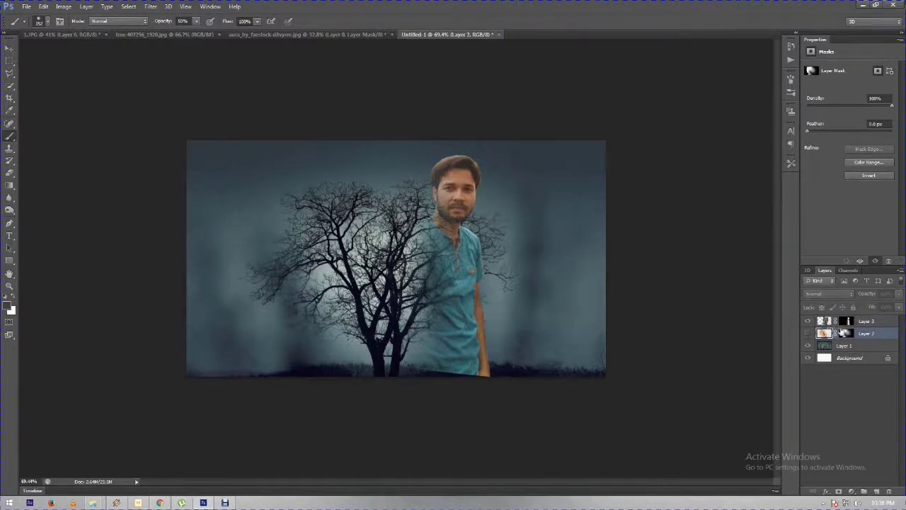
click(846, 321)
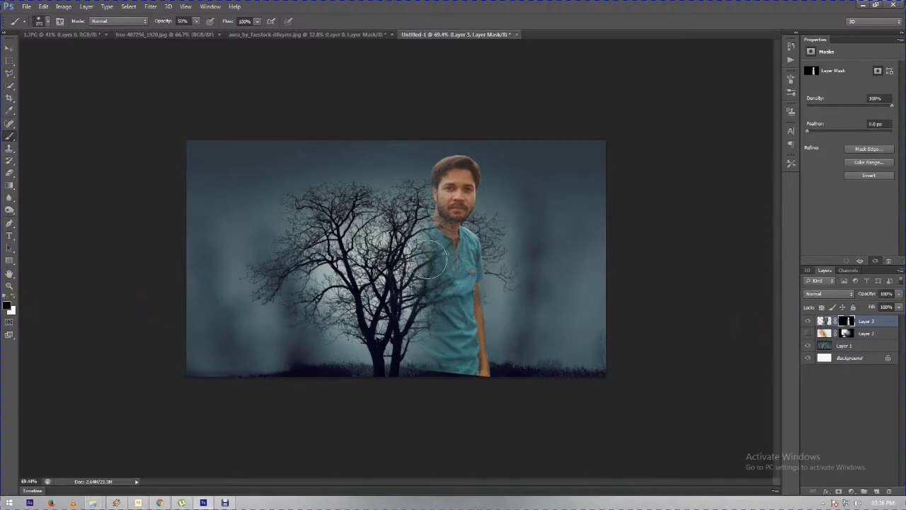
key(bracketright)
key(bracketright)
key(bracketright)
mouse_move(425, 297)
mouse_down()
mouse_move(391, 347)
mouse_move(394, 387)
mouse_move(383, 385)
mouse_move(371, 271)
mouse_up()
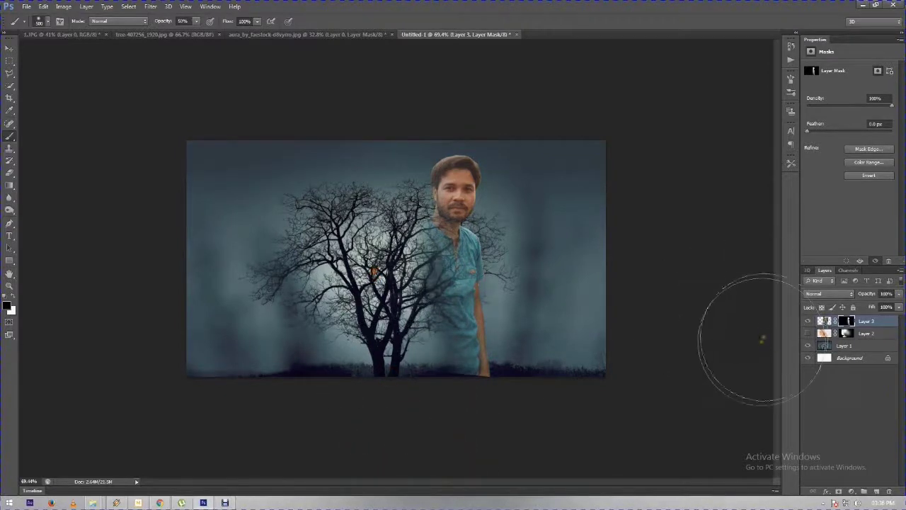
Show Layer 2 and paint its mask to spread the woman's hair toward the man's head.
click(808, 334)
click(863, 333)
mouse_move(550, 263)
mouse_down()
mouse_move(482, 116)
mouse_move(535, 318)
mouse_move(453, 290)
mouse_up()
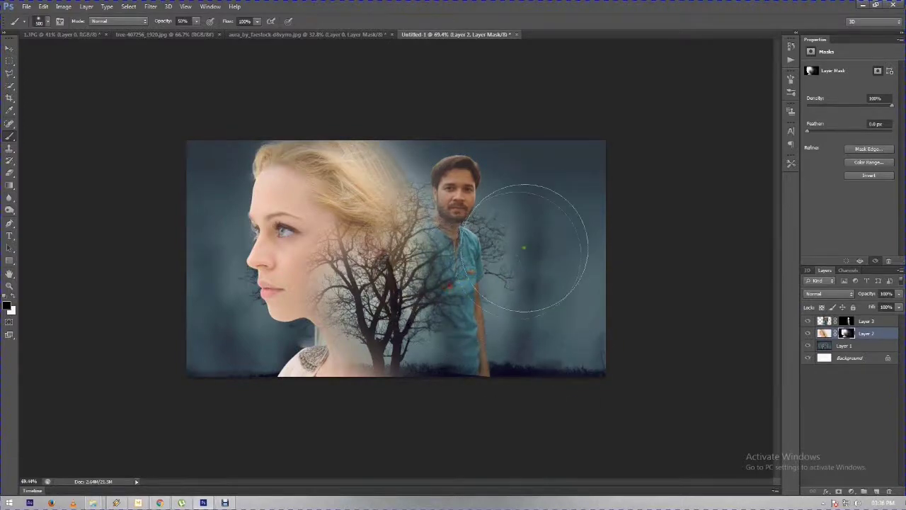
Paint white at 100% opacity on the man's mask to restore his face, beard and shirt.
scroll(460, 254, down, 3)
scroll(425, 265, up, 1)
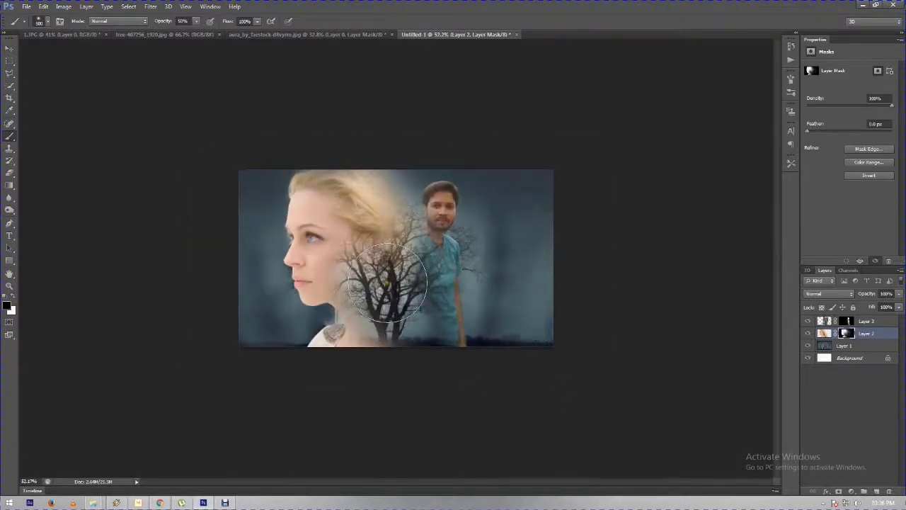
scroll(403, 276, up, 1)
scroll(388, 281, up, 1)
scroll(392, 257, down, 1)
scroll(392, 319, down, 1)
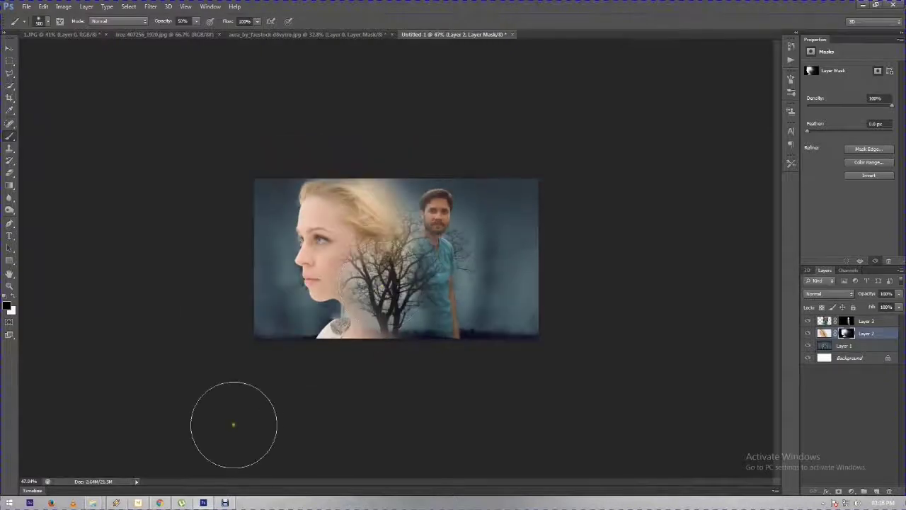
key(alt+bracketright)
key(x)
scroll(392, 330, up, 2)
drag(472, 224, 400, 224)
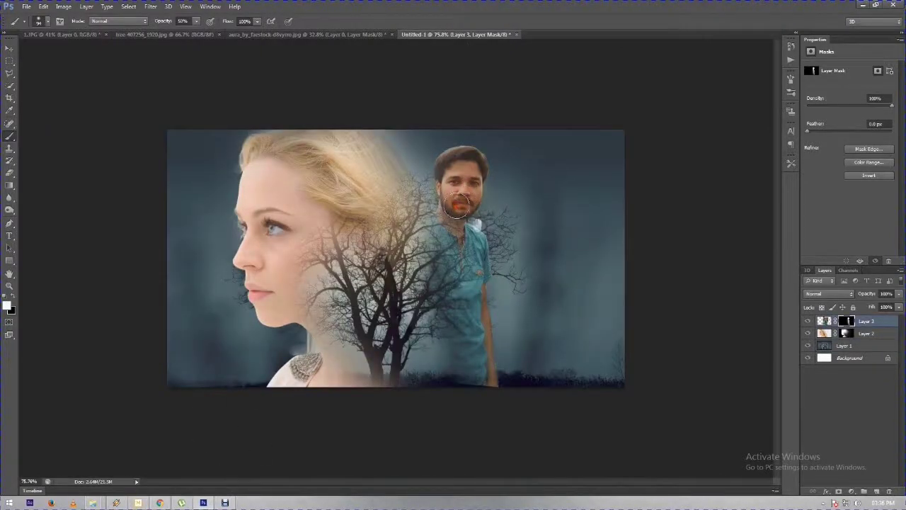
drag(160, 23, 185, 24)
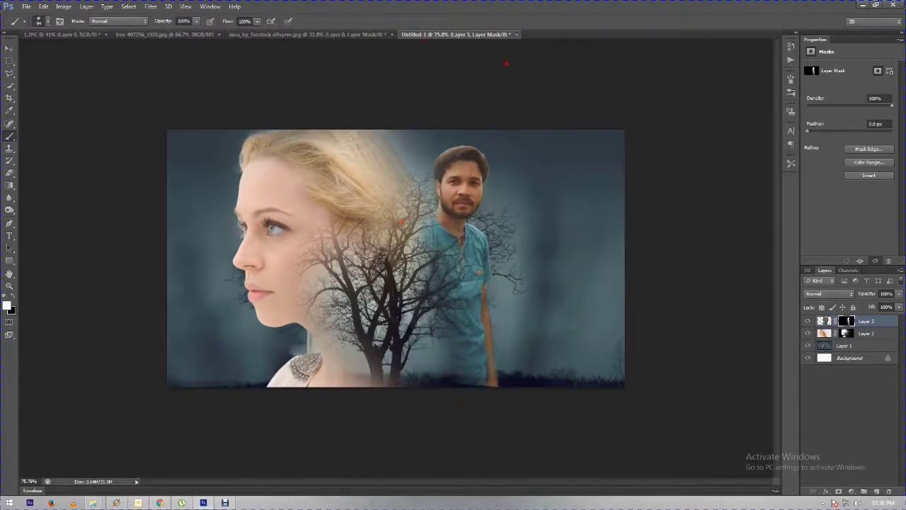
drag(457, 234, 471, 256)
scroll(482, 312, down, 2)
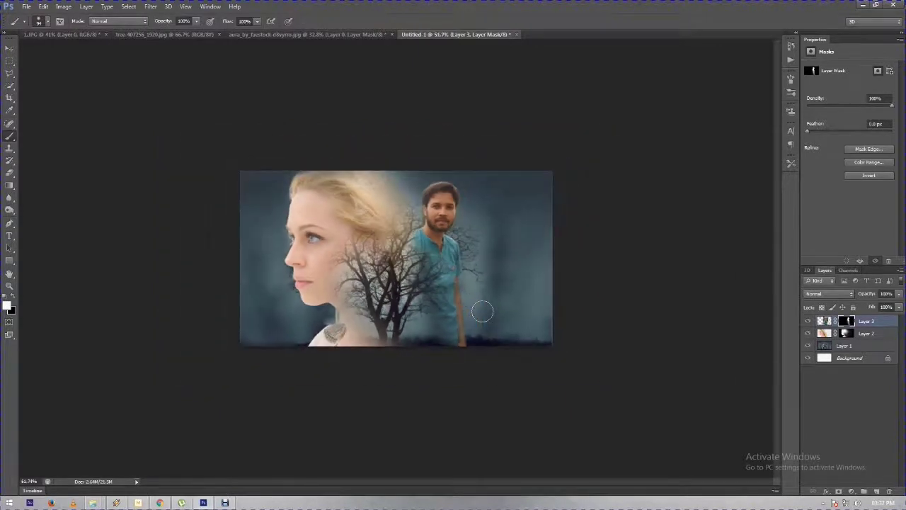
scroll(482, 311, up, 1)
scroll(578, 343, up, 1)
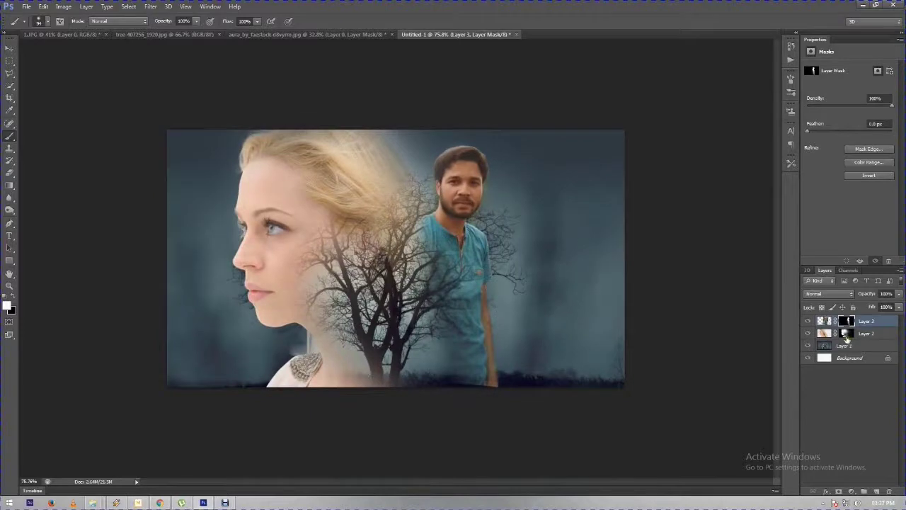
Dismiss the download warning and restore the woman's profile beside her eyelashes on Layer 2's mask.
click(878, 334)
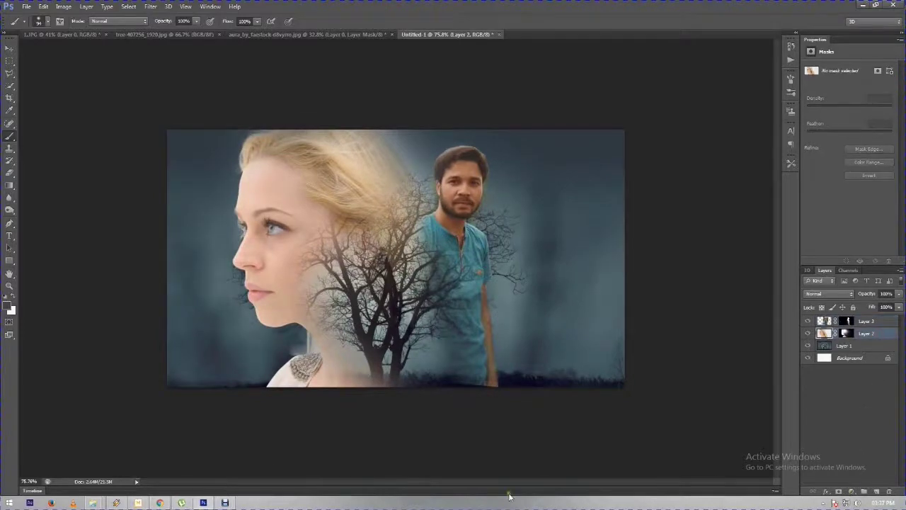
click(554, 228)
scroll(184, 247, up, 3)
scroll(198, 244, up, 2)
scroll(247, 248, up, 3)
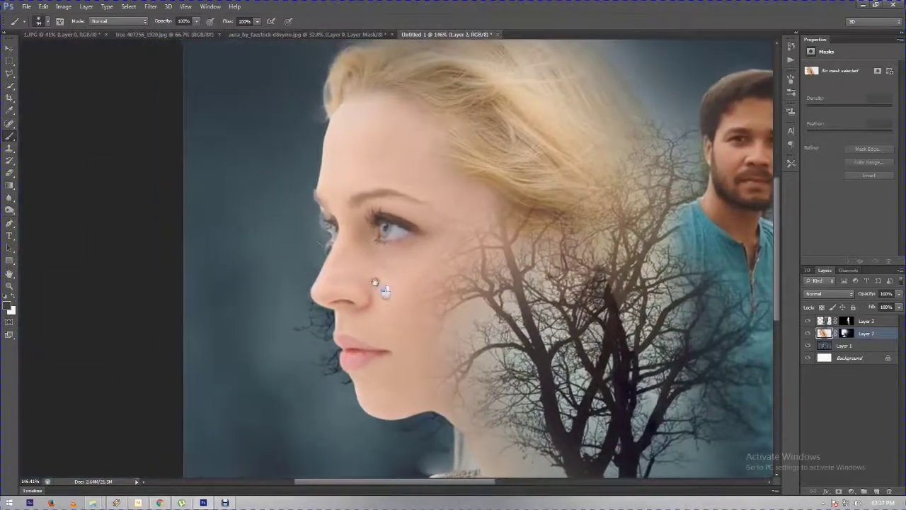
scroll(300, 251, up, 2)
scroll(299, 251, up, 2)
scroll(313, 238, up, 2)
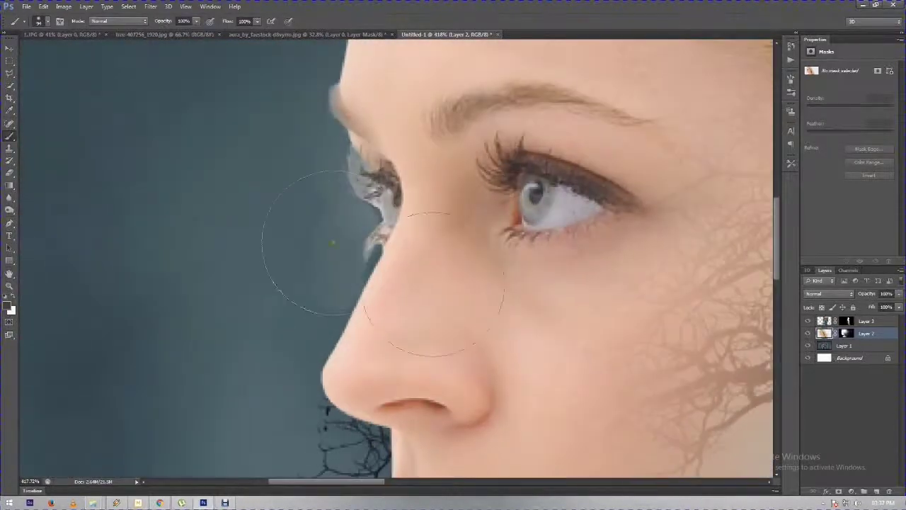
click(845, 333)
right_click(589, 278)
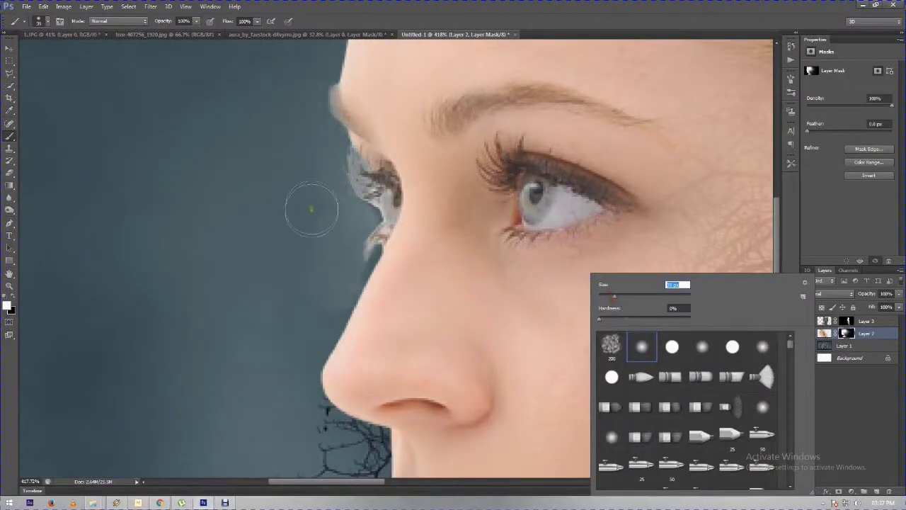
drag(312, 208, 326, 199)
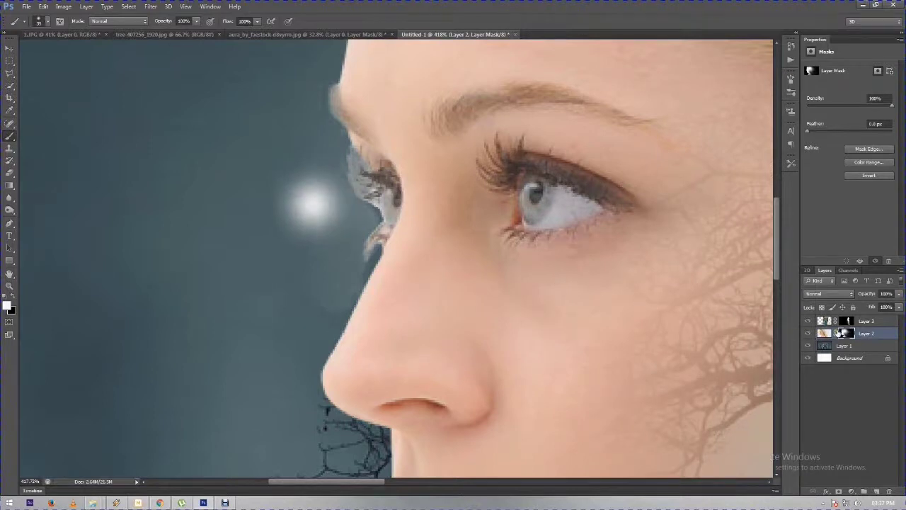
Paint out the light halo along the woman's face edge, then reduce the brush to about 27 px.
click(839, 327)
click(845, 333)
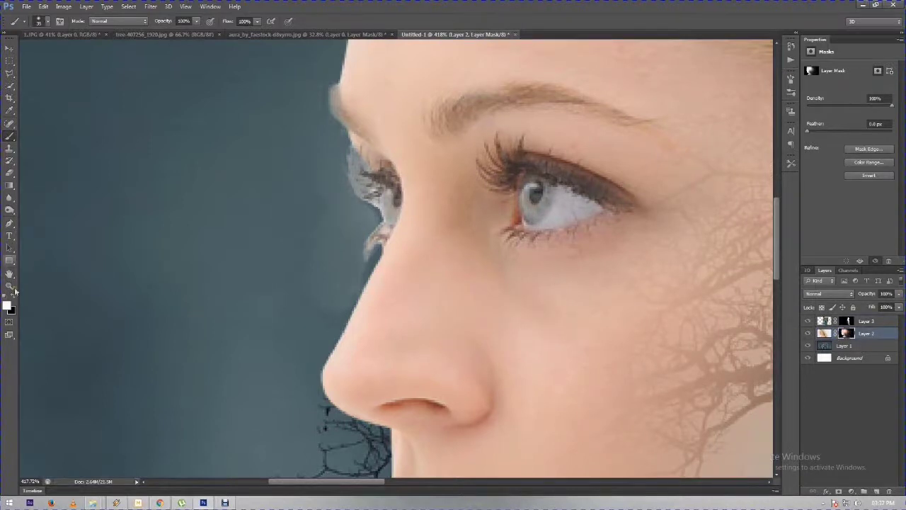
mouse_move(326, 192)
mouse_down()
mouse_move(342, 205)
mouse_move(303, 89)
mouse_move(352, 223)
mouse_up()
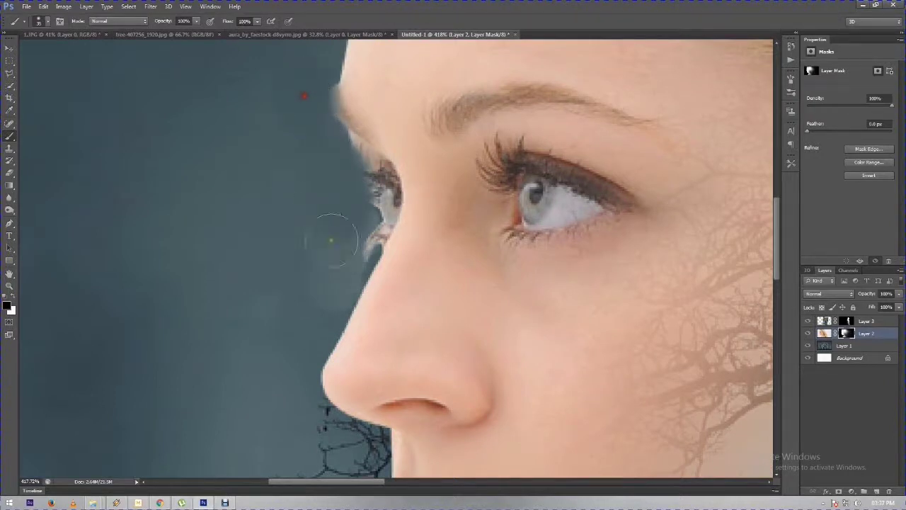
right_click(351, 223)
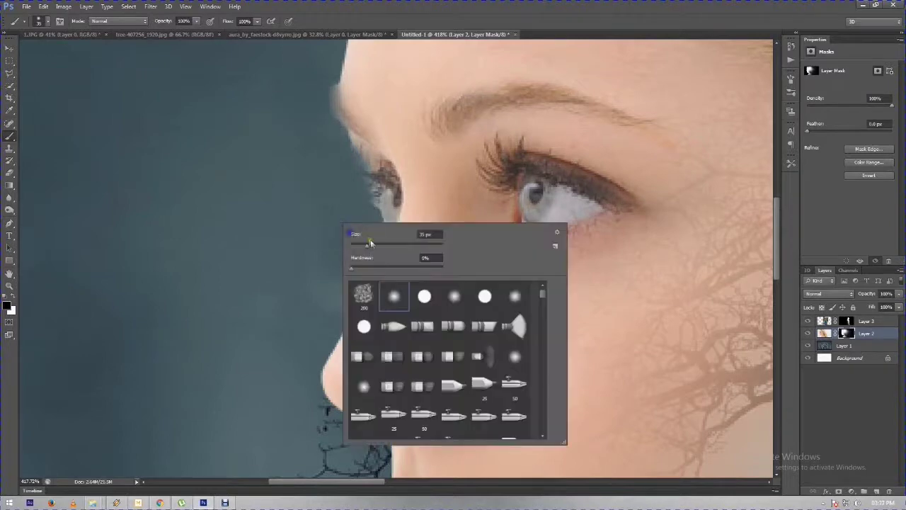
drag(363, 248, 360, 247)
key(Return)
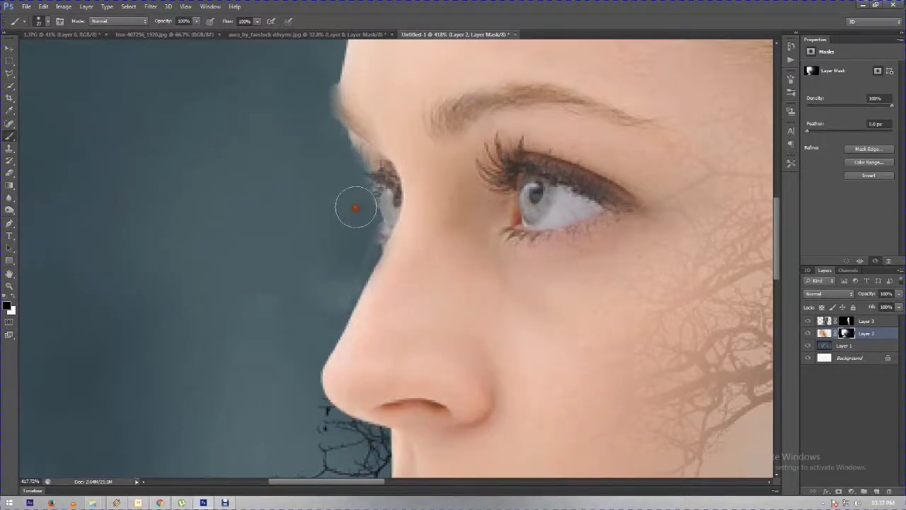
Paint Layer 2's mask with the 27 px brush to blend more of the neck into the tree.
scroll(339, 209, down, 3)
scroll(339, 209, down, 3)
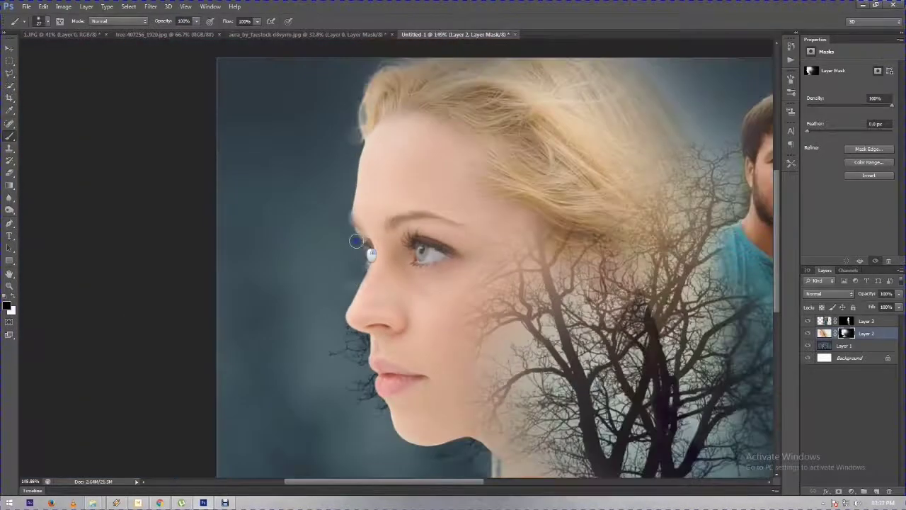
right_click(355, 239)
key(Return)
scroll(398, 360, down, 3)
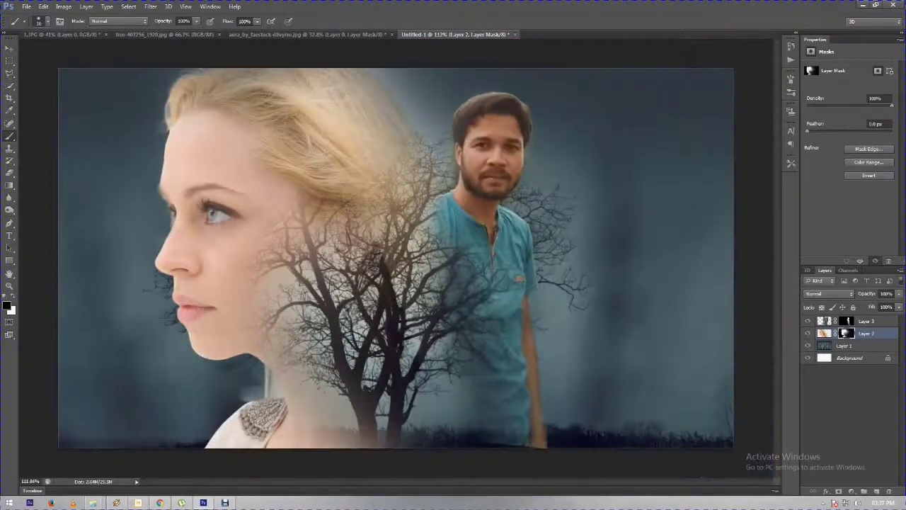
scroll(398, 250, down, 1)
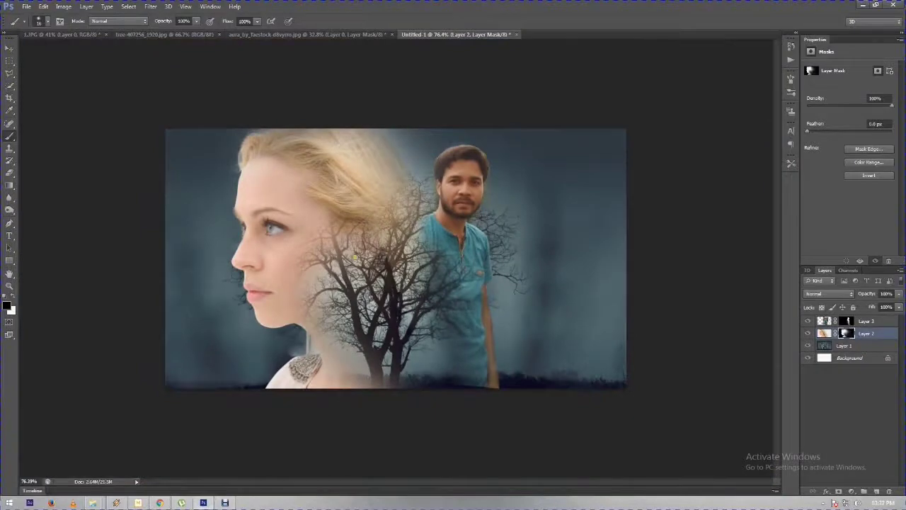
scroll(399, 250, down, 1)
scroll(399, 253, up, 3)
right_click(319, 334)
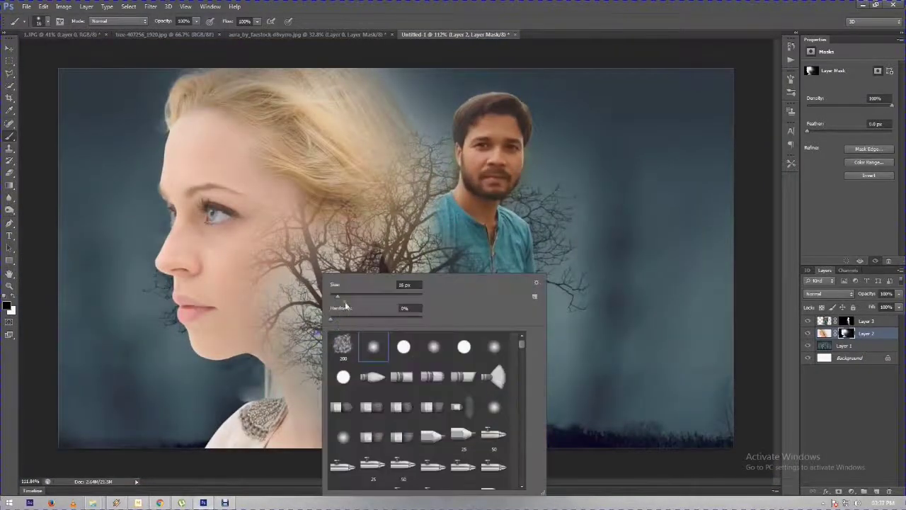
key(Return)
mouse_move(247, 378)
mouse_down()
mouse_move(252, 389)
mouse_move(249, 374)
mouse_up()
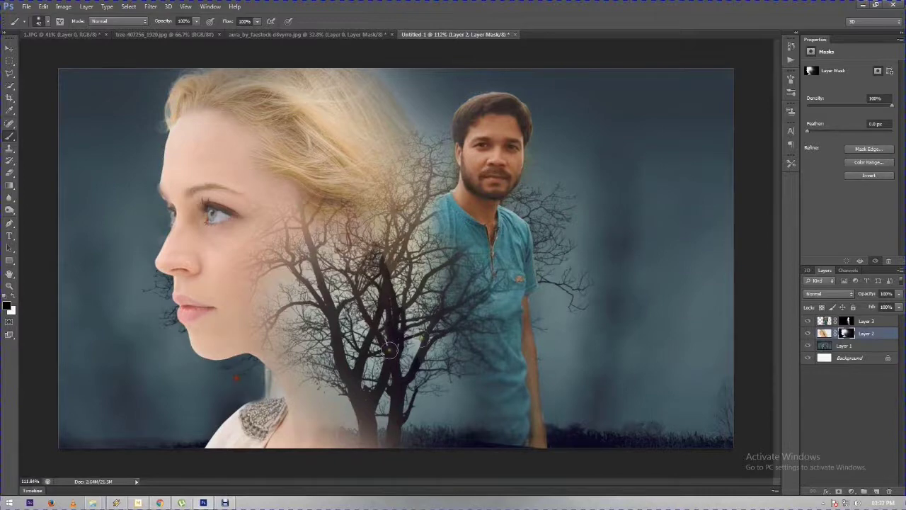
scroll(422, 339, down, 1)
scroll(422, 339, down, 1)
click(850, 492)
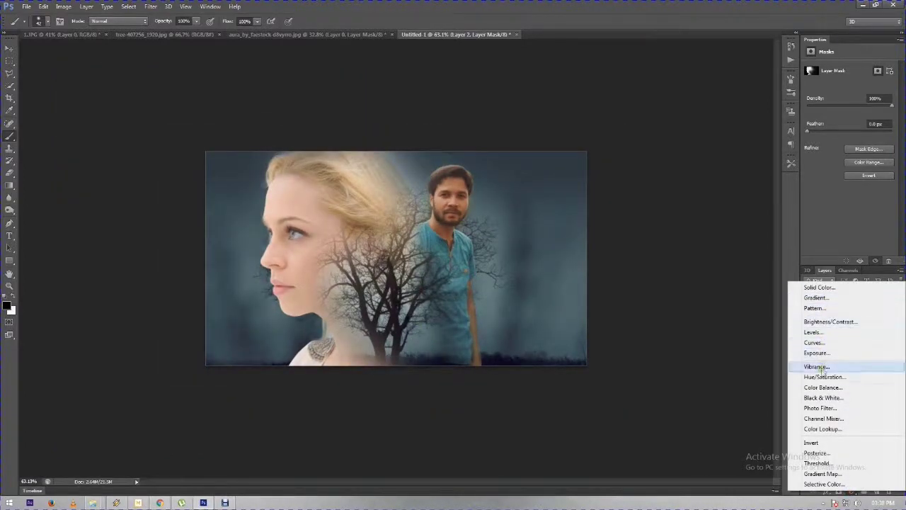
Add a Vibrance adjustment clipped to Layer 2 with vibrance -82 and saturation -32.
click(818, 367)
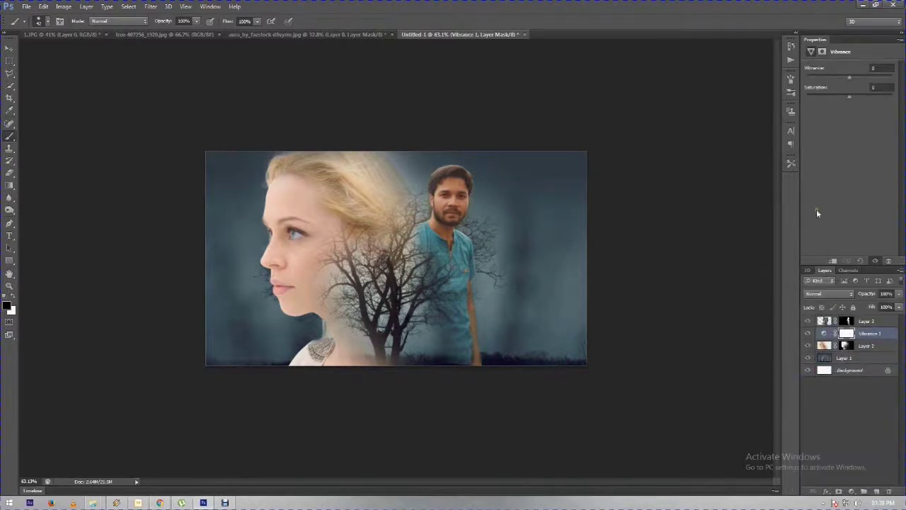
click(832, 261)
mouse_move(851, 80)
mouse_down()
mouse_move(821, 80)
mouse_move(828, 101)
mouse_up()
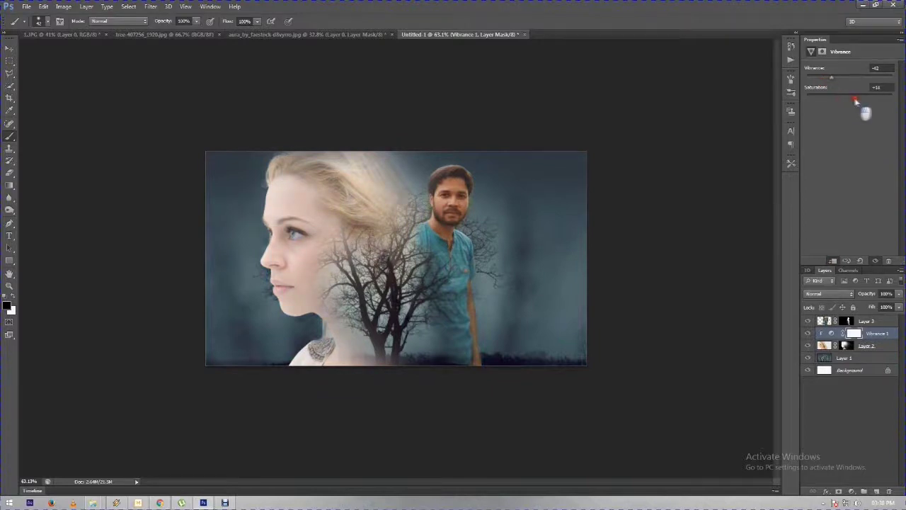
drag(831, 78, 819, 80)
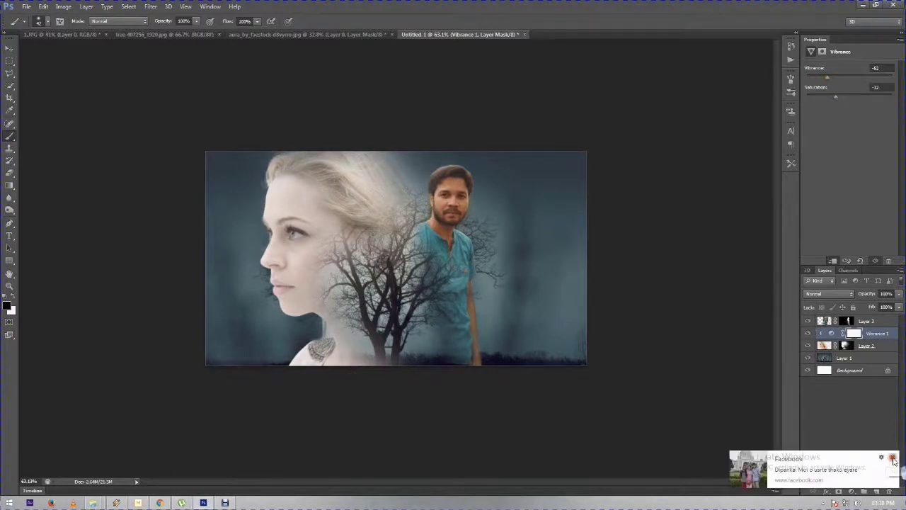
click(893, 458)
click(852, 491)
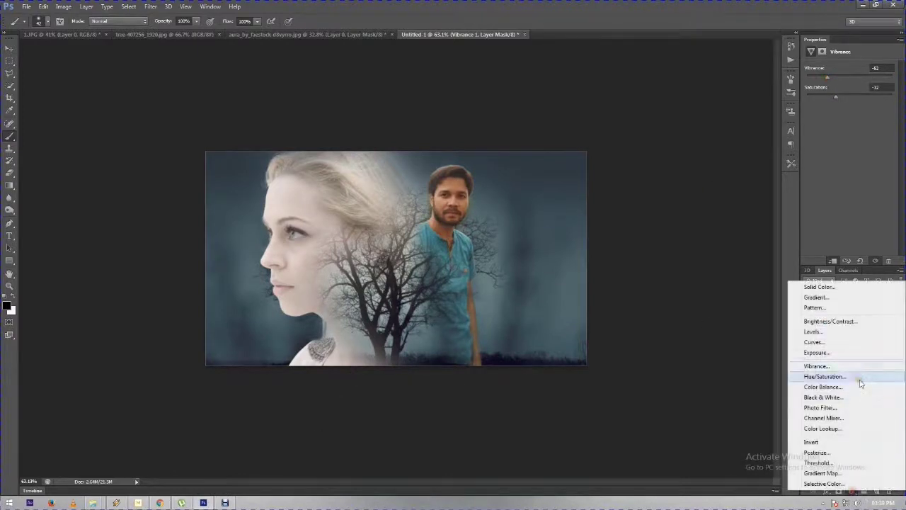
Add a Gradient Map adjustment layer above Vibrance 1, discarding an accidental Gradient fill layer.
click(852, 298)
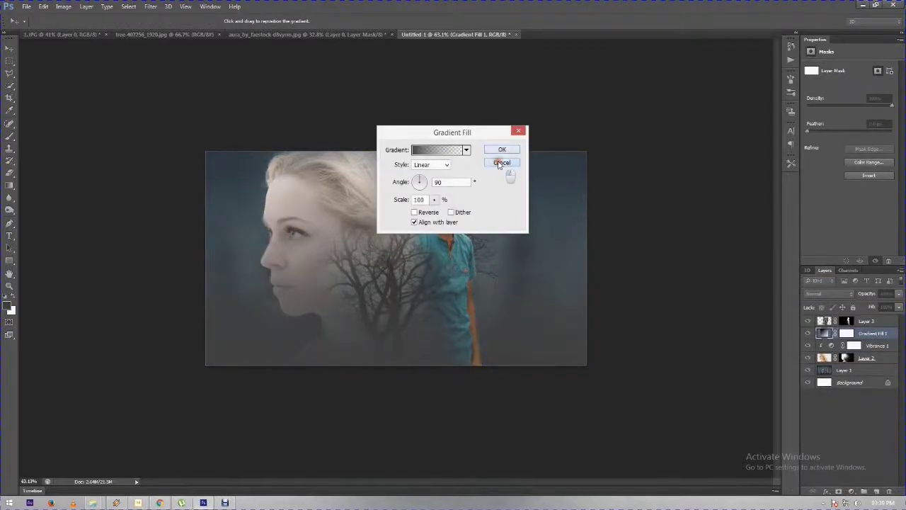
click(500, 163)
click(853, 491)
click(849, 471)
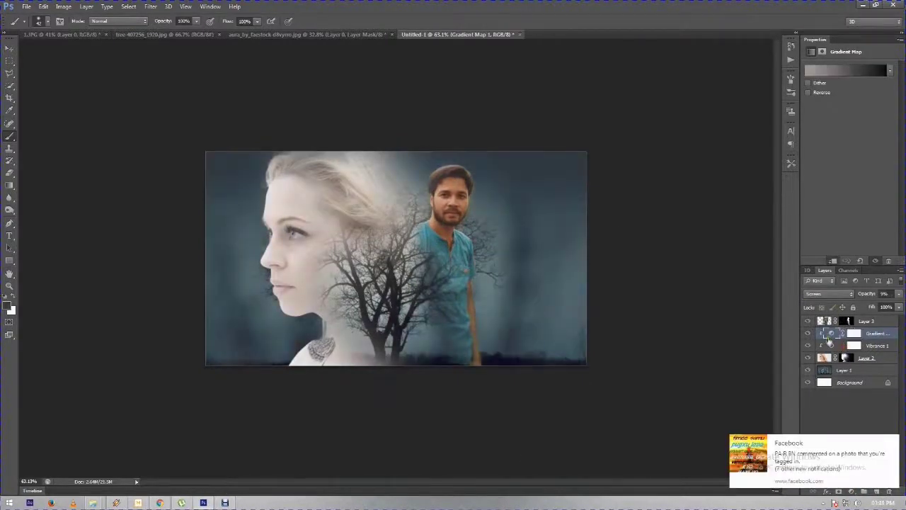
Set the gradient's left stop to a near-black grey in the Gradient Editor.
click(856, 73)
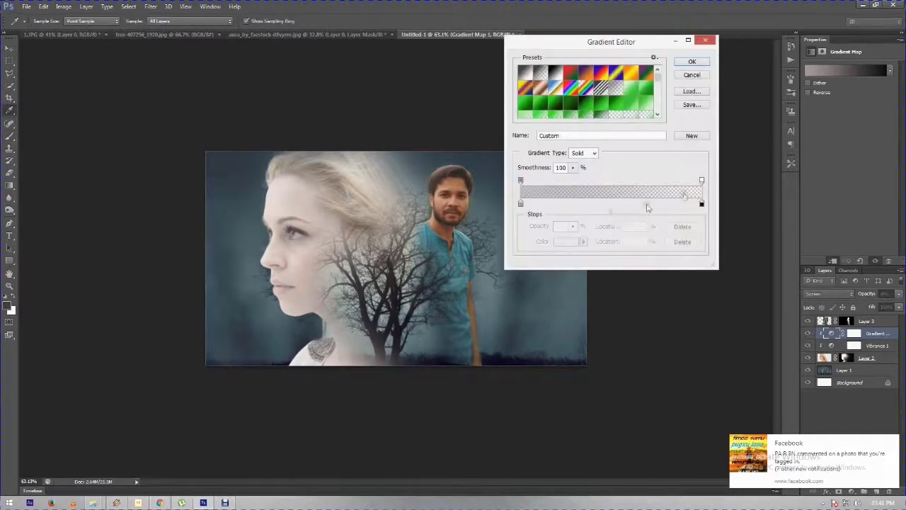
click(520, 204)
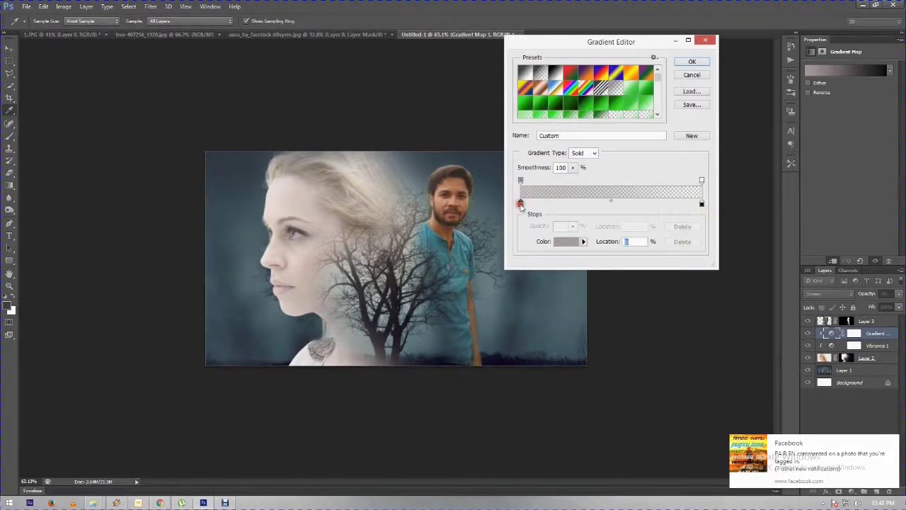
click(566, 241)
click(458, 155)
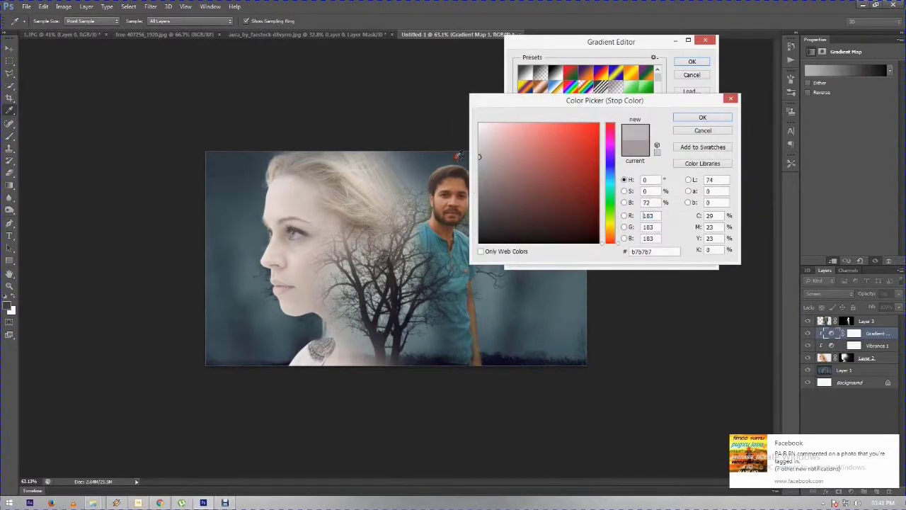
drag(554, 213, 532, 217)
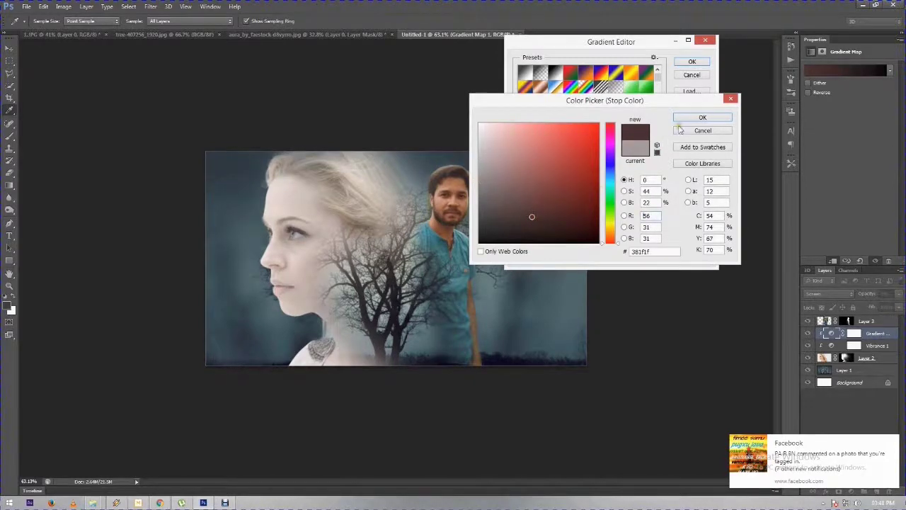
click(701, 117)
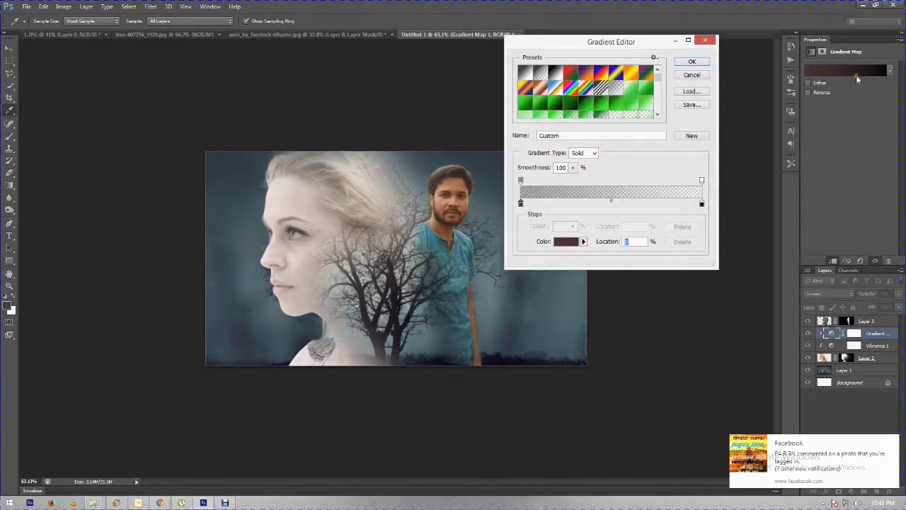
click(566, 243)
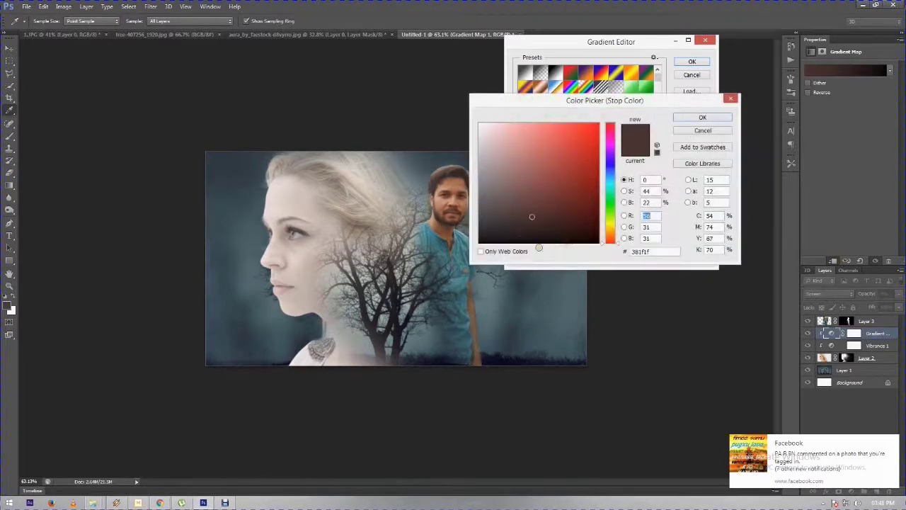
drag(513, 232, 488, 234)
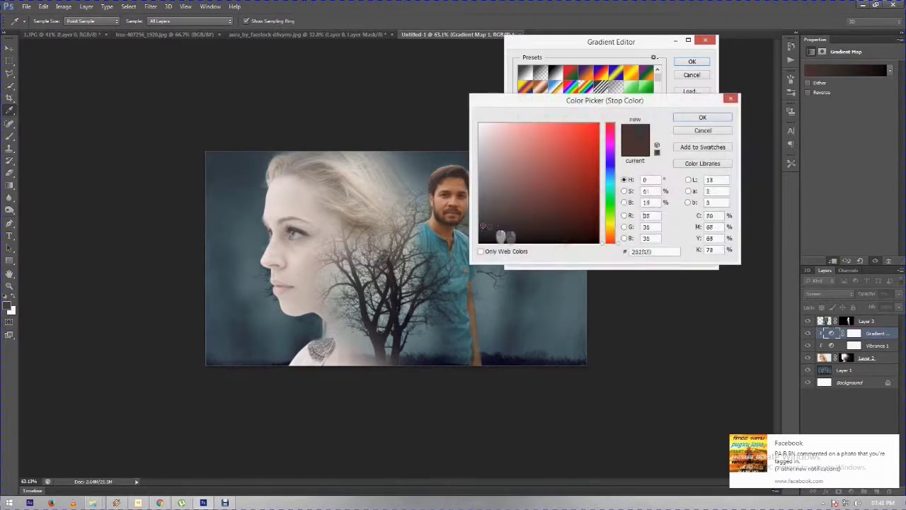
click(702, 119)
Set the gradient's right stop to a dark teal and apply the gradient.
click(700, 205)
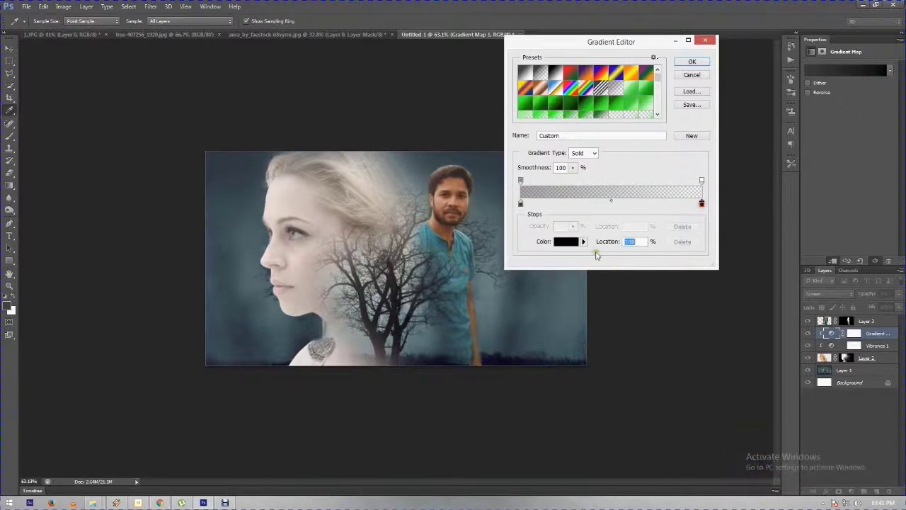
click(570, 242)
click(572, 215)
drag(610, 239, 610, 180)
mouse_move(572, 215)
mouse_down()
mouse_move(579, 186)
mouse_move(587, 212)
mouse_move(489, 224)
mouse_up()
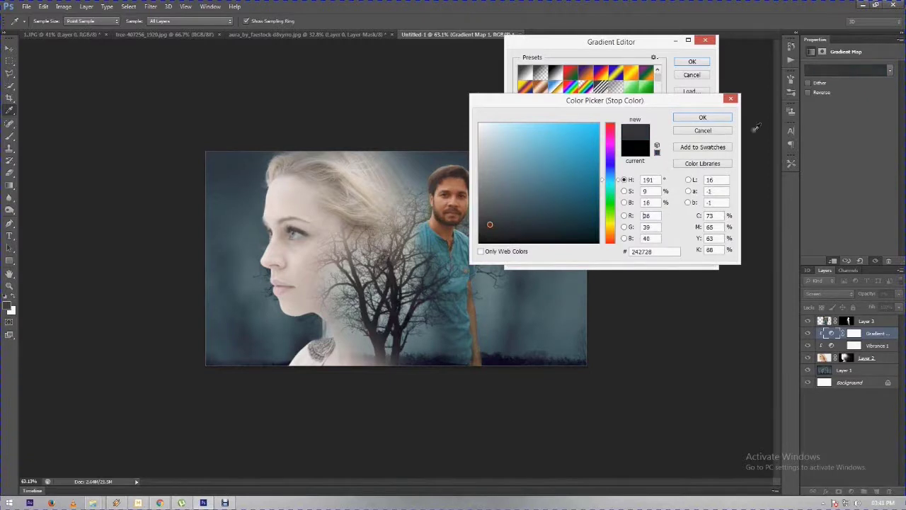
click(708, 118)
click(692, 62)
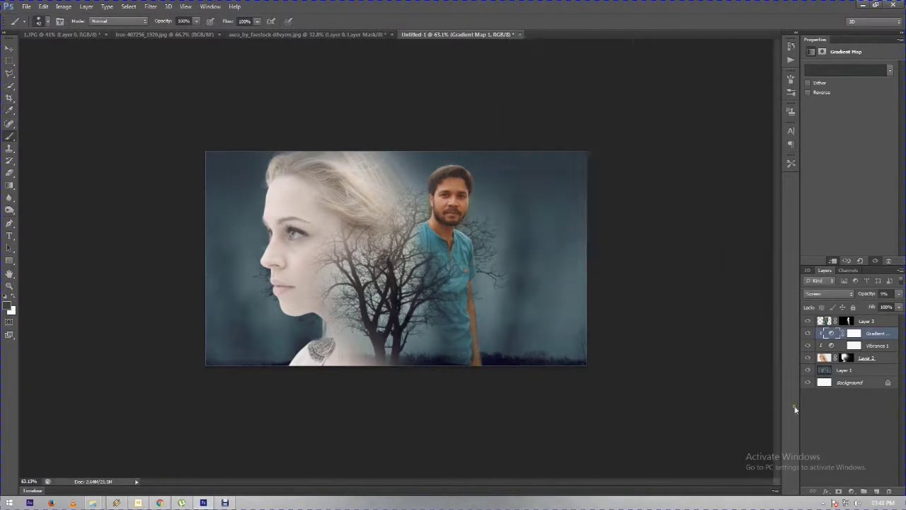
Set the Gradient Map to Normal blending and deepen its right stop to dark teal.
click(846, 295)
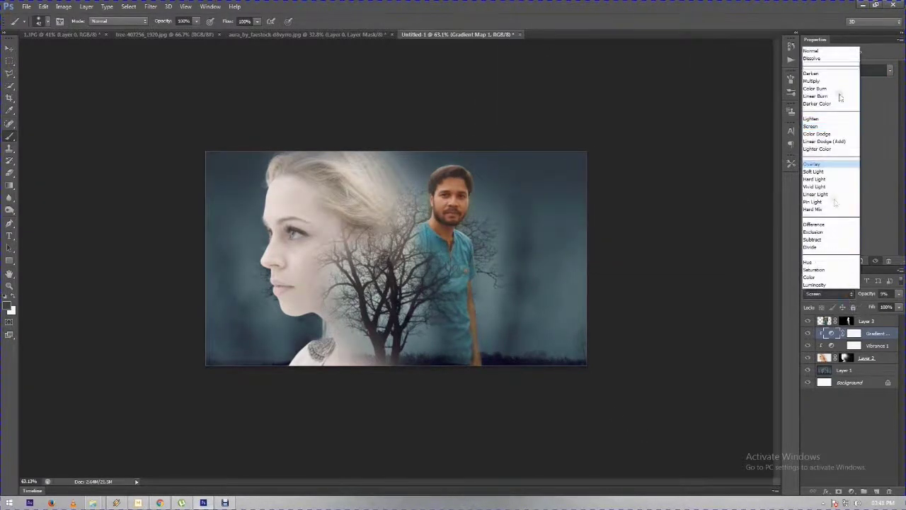
click(835, 54)
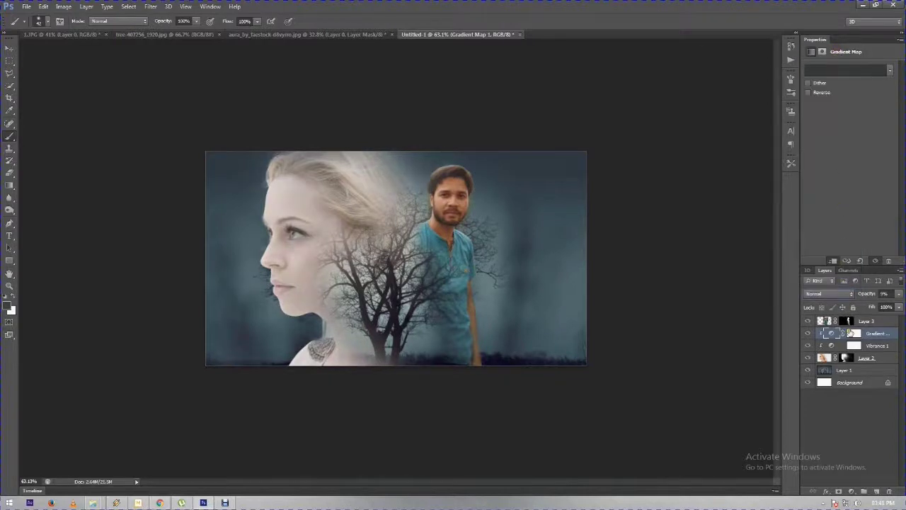
click(820, 70)
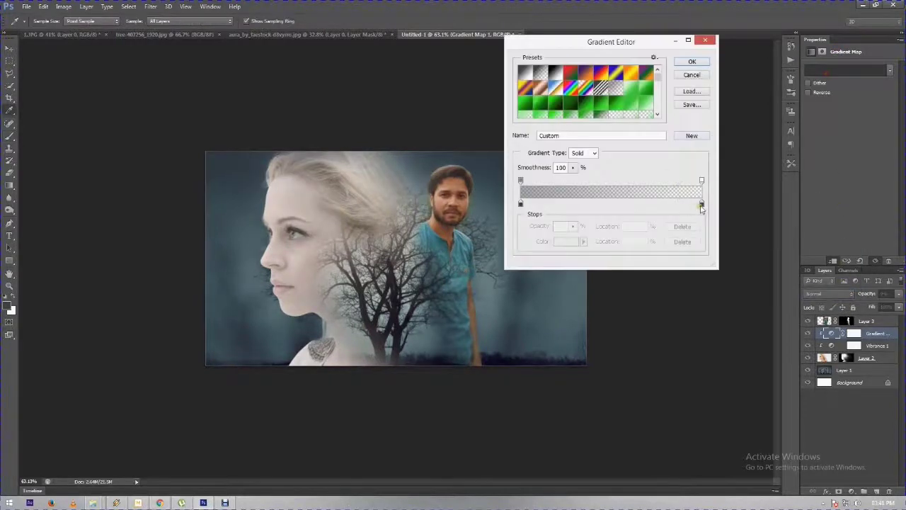
click(701, 205)
click(564, 242)
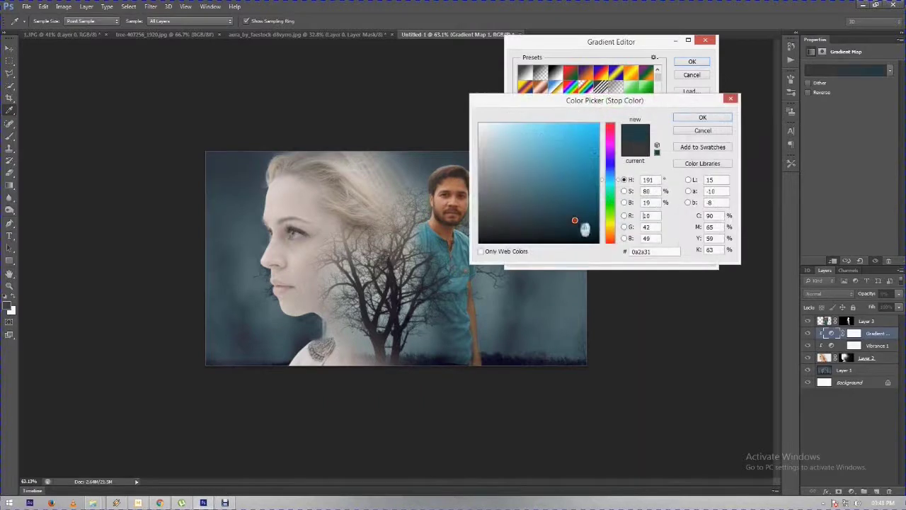
click(503, 186)
drag(521, 195, 578, 227)
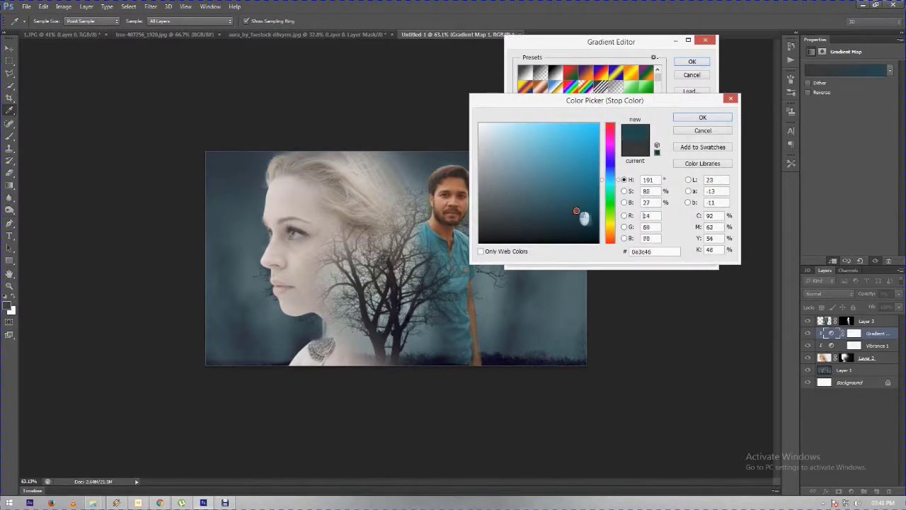
click(696, 119)
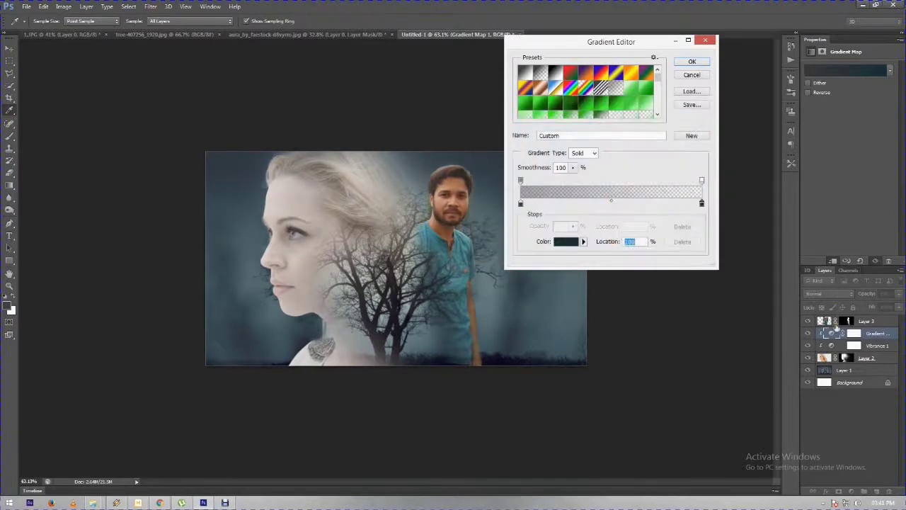
Set the left stop to near-black #1a1a1a and apply the edited gradient.
click(521, 204)
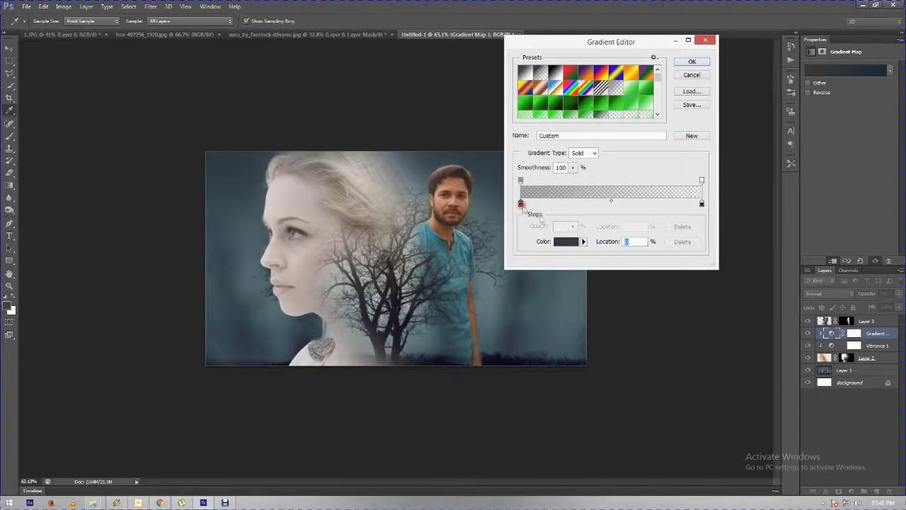
click(565, 242)
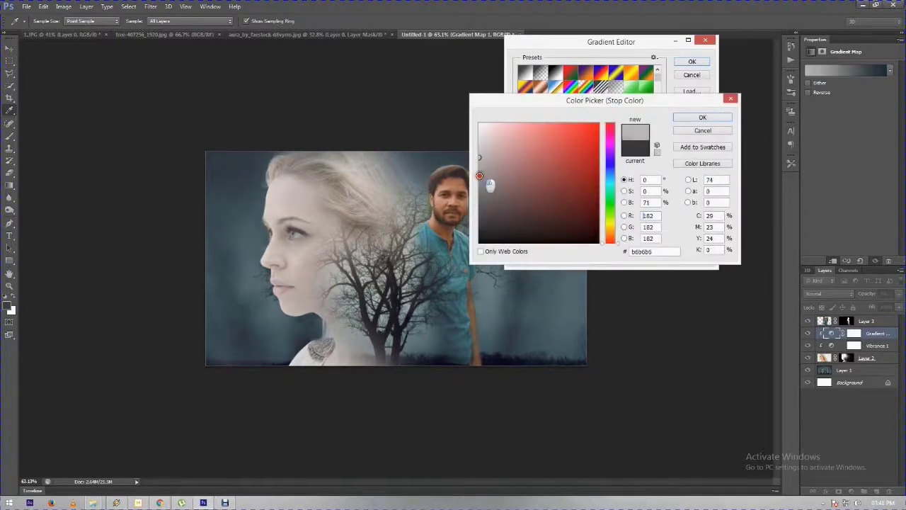
drag(479, 225, 477, 247)
click(481, 231)
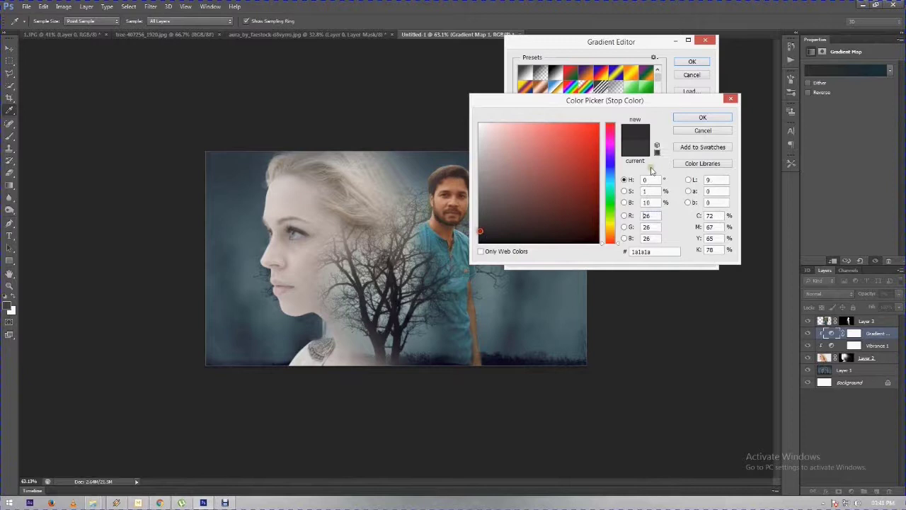
click(701, 118)
click(699, 64)
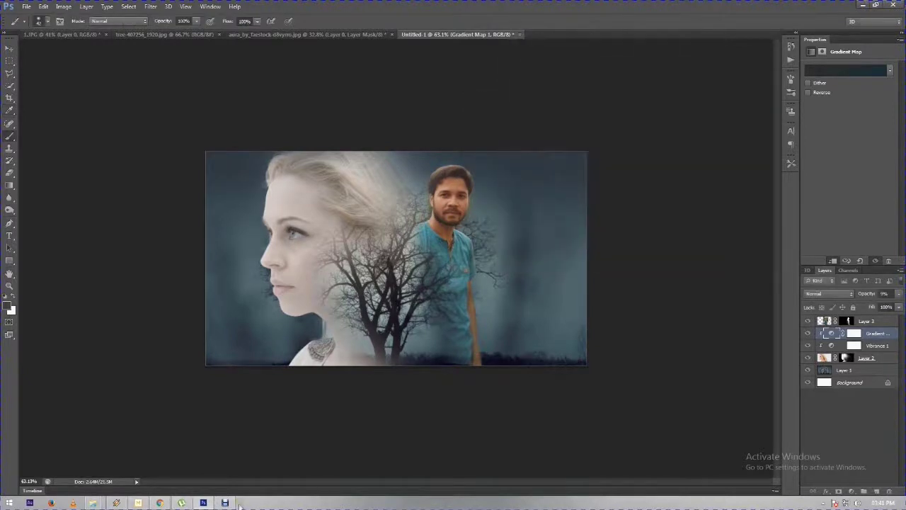
Set Vibrance 1 to -28 vibrance and +47 saturation, then target Layer 2's mask for brushing.
click(853, 345)
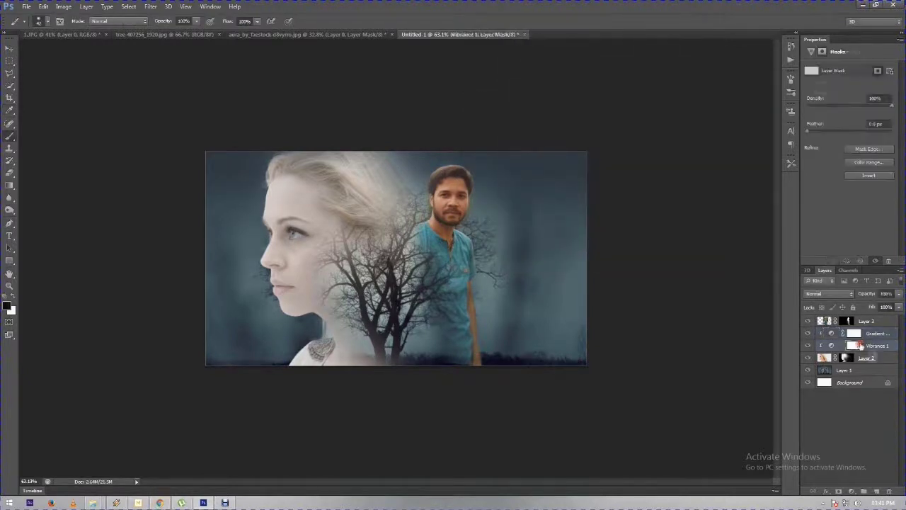
click(832, 346)
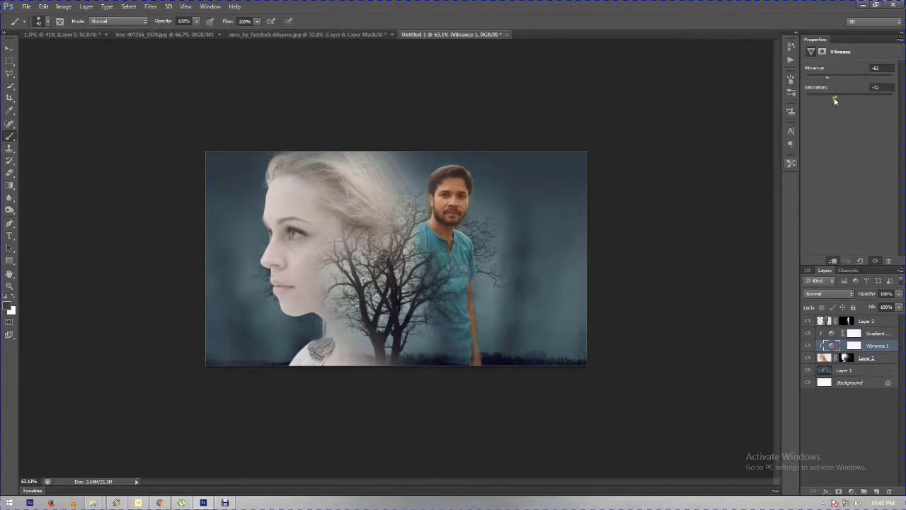
drag(864, 99, 870, 99)
drag(847, 77, 836, 76)
click(846, 358)
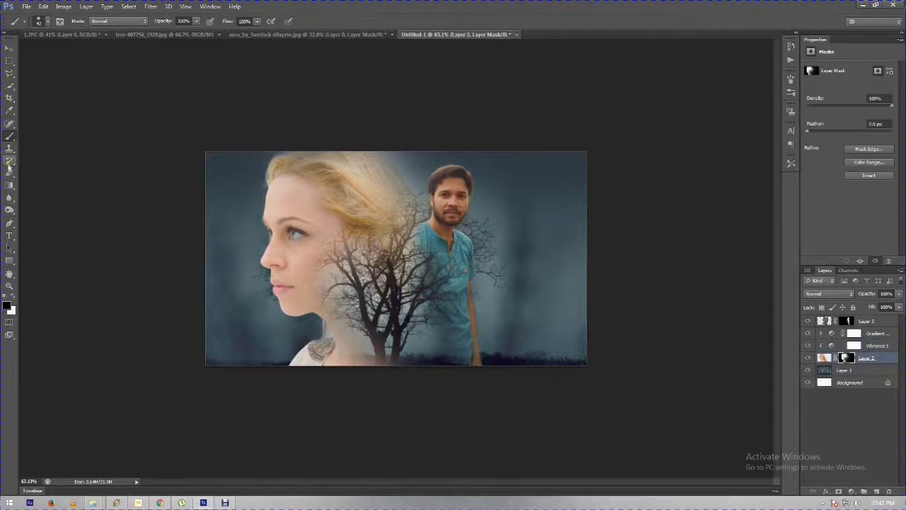
right_click(412, 182)
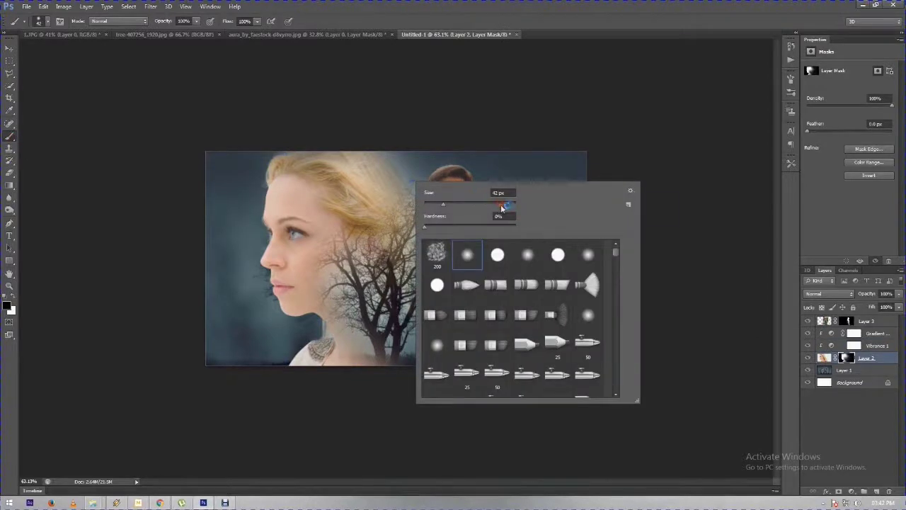
Paint Layer 2's mask over the woman's hair at 41% brush opacity, undoing a rough stroke.
key(Return)
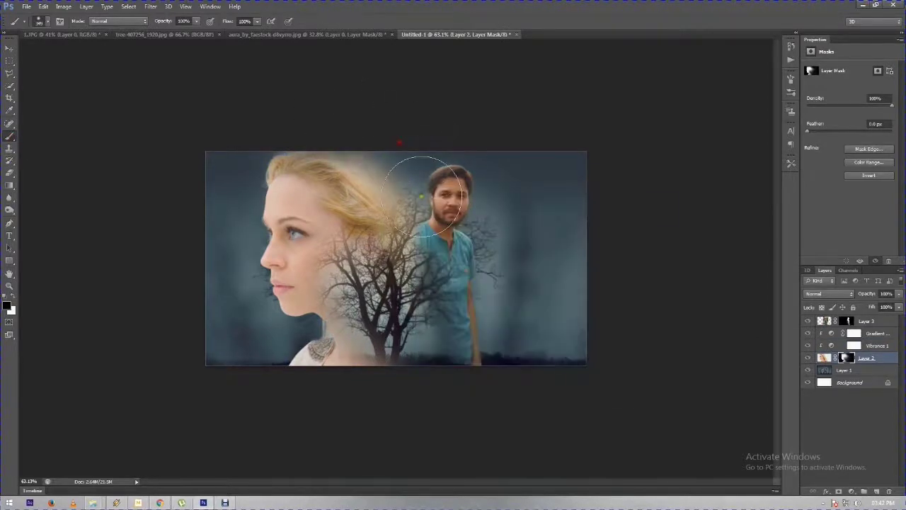
drag(402, 161, 425, 255)
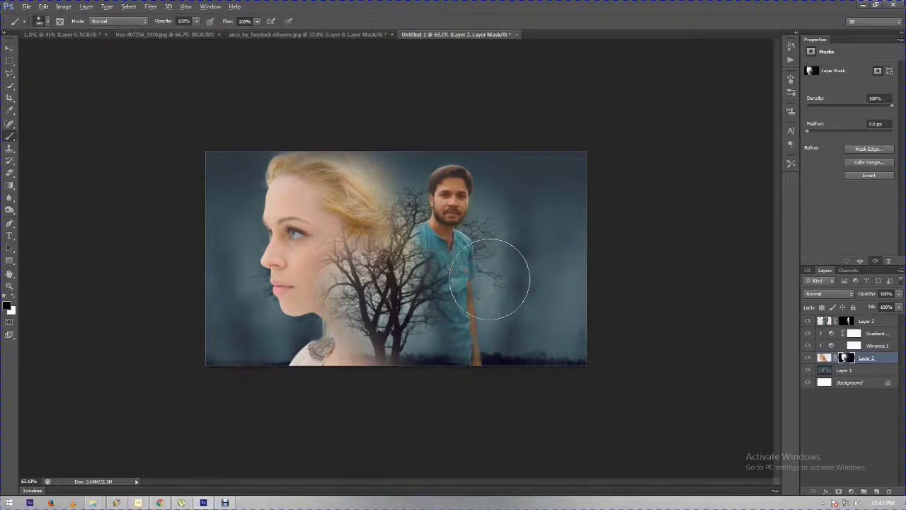
key(ctrl+z)
key(alt+bracketright)
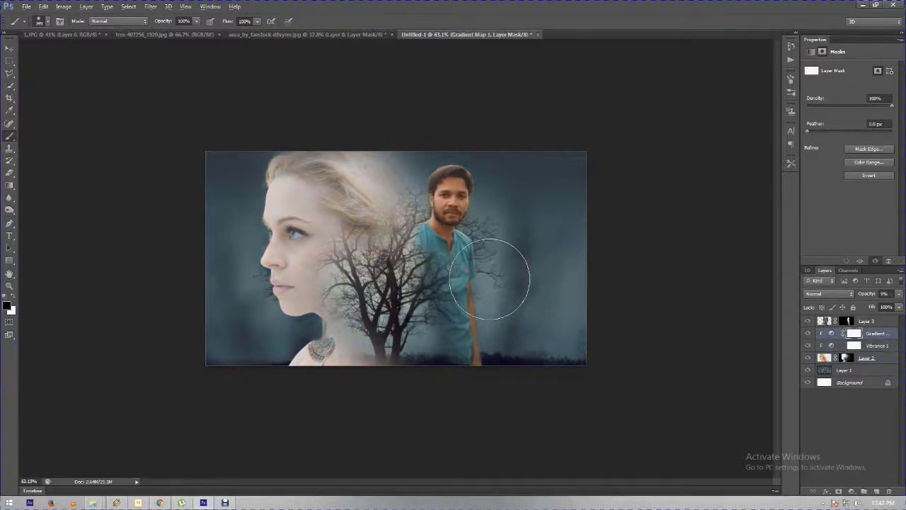
drag(160, 26, 141, 30)
drag(436, 177, 412, 189)
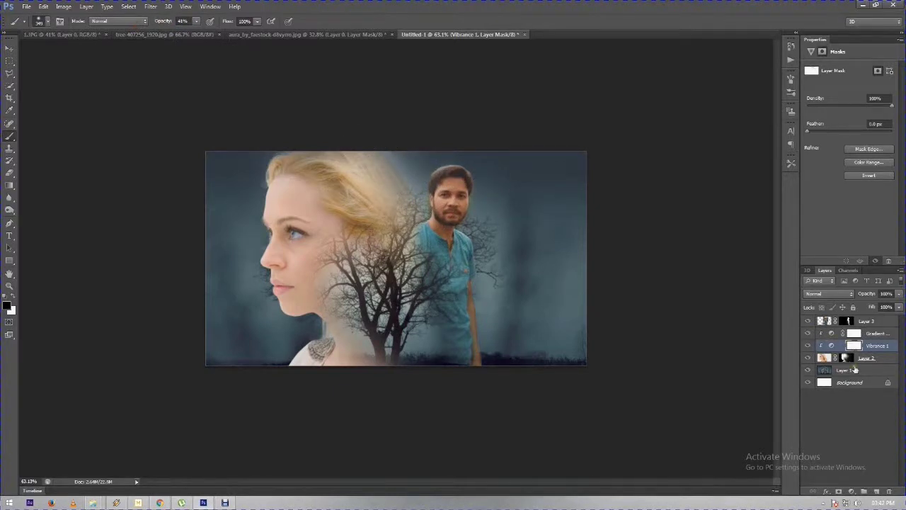
click(854, 358)
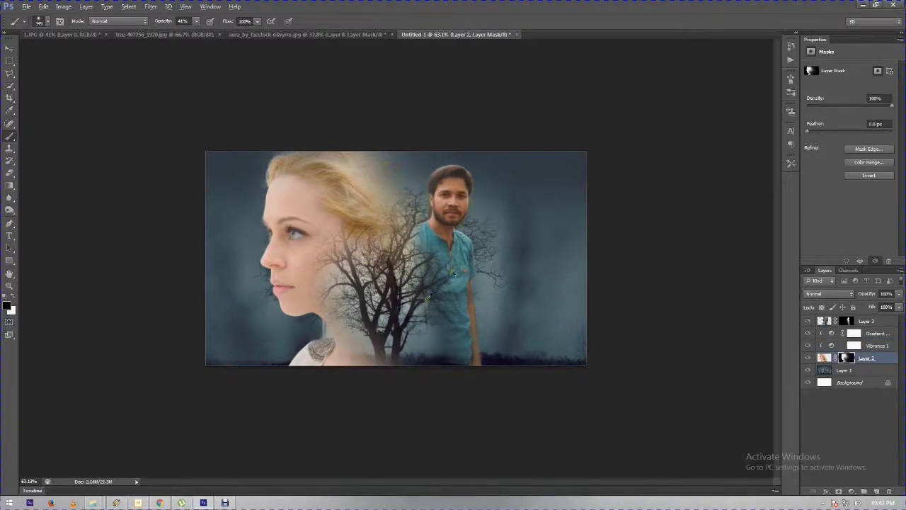
At 36% opacity, reveal branches above the head, then restore the upper hair with white.
drag(340, 226, 390, 205)
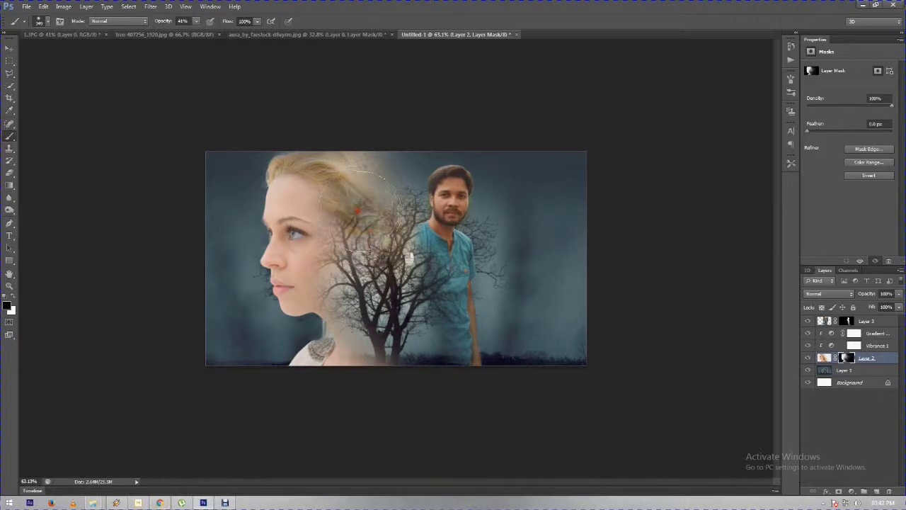
mouse_move(395, 238)
mouse_down()
mouse_move(359, 237)
mouse_move(417, 254)
mouse_up()
drag(160, 25, 150, 26)
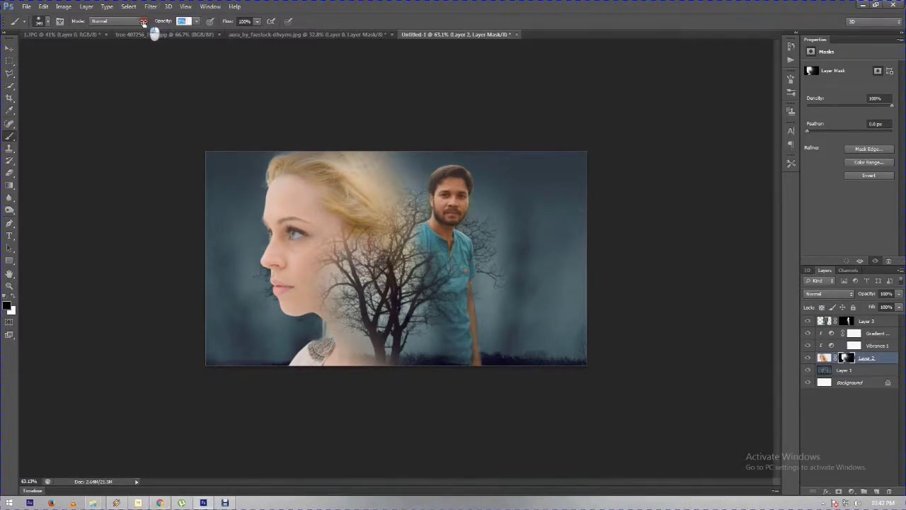
mouse_move(336, 205)
mouse_down()
mouse_move(396, 202)
mouse_move(358, 134)
mouse_up()
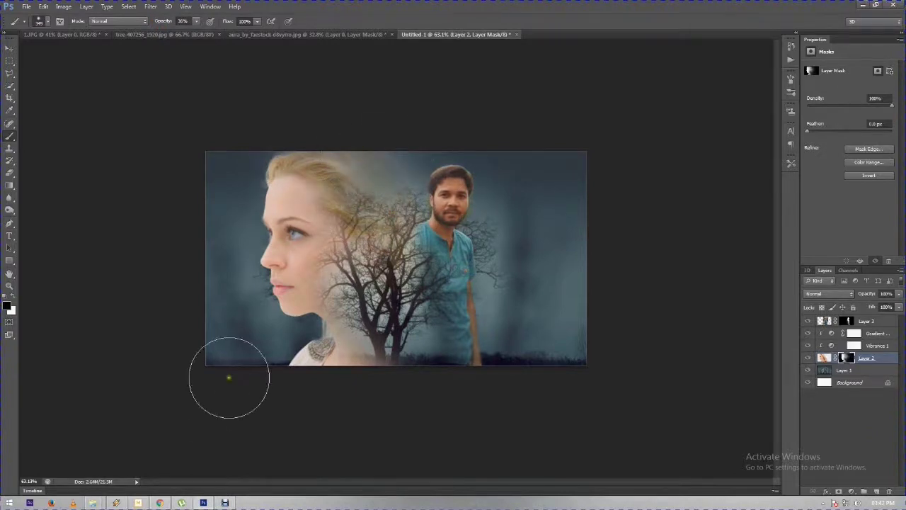
click(12, 299)
drag(382, 177, 404, 151)
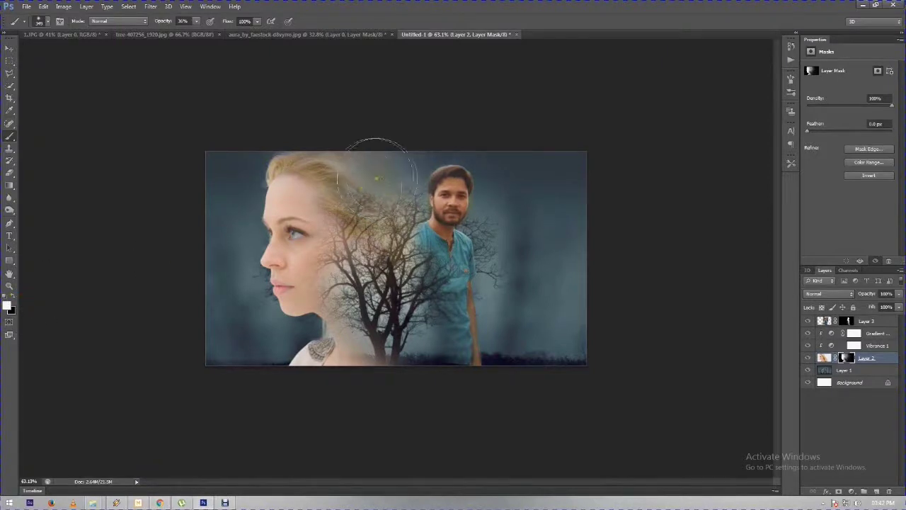
drag(377, 178, 382, 206)
Enlarge the brush and paint out branches over the woman's hair and neck.
right_click(467, 205)
drag(507, 223, 550, 225)
key(Return)
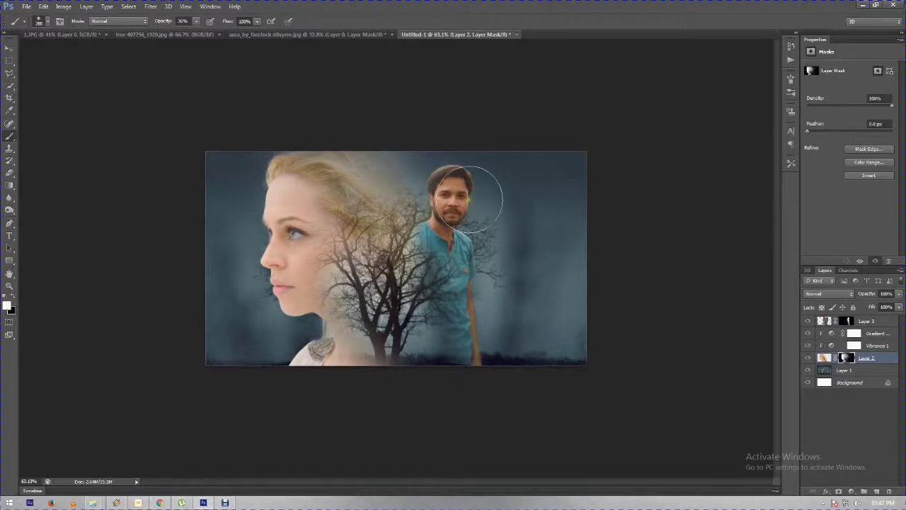
right_click(471, 202)
drag(521, 225, 535, 225)
key(Return)
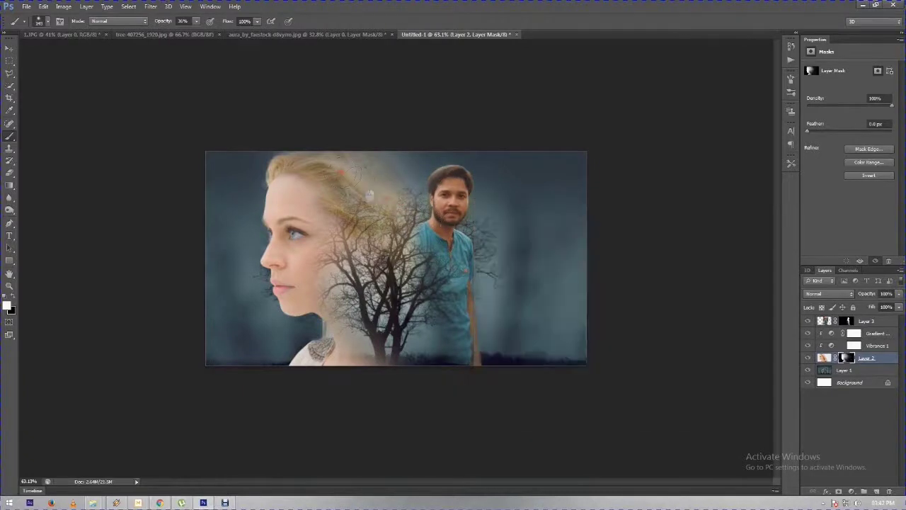
mouse_move(382, 191)
mouse_down()
mouse_move(315, 301)
mouse_move(332, 205)
mouse_up()
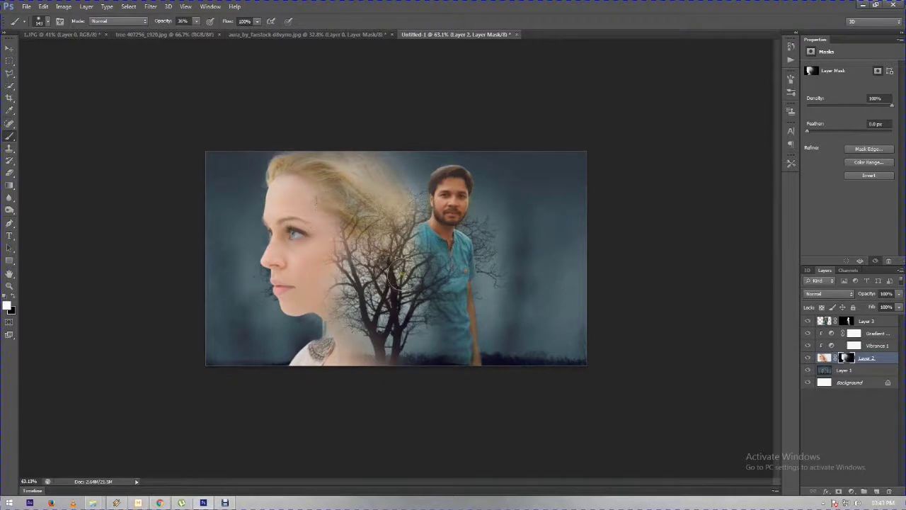
scroll(397, 275, down, 1)
scroll(350, 344, up, 2)
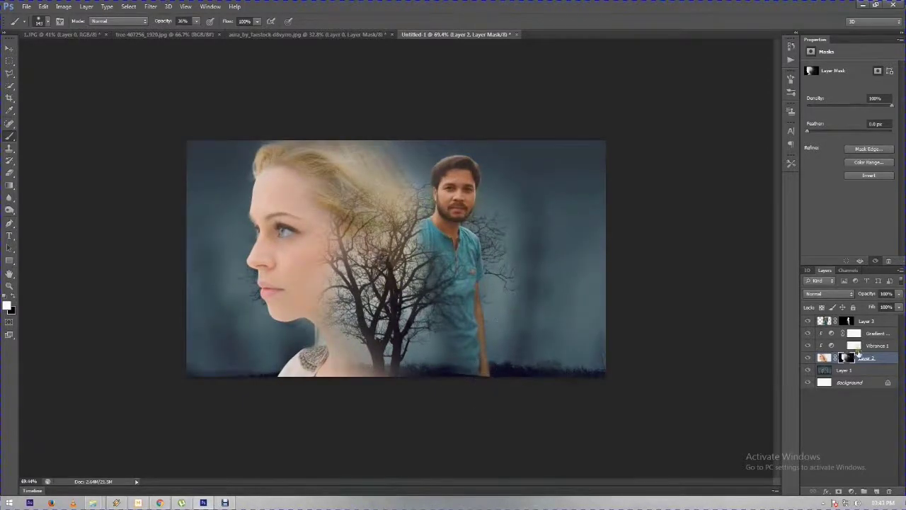
click(848, 321)
Paint Layer 3's mask to show tree around the trunk, over the man's shirt and lower body.
drag(439, 318, 393, 311)
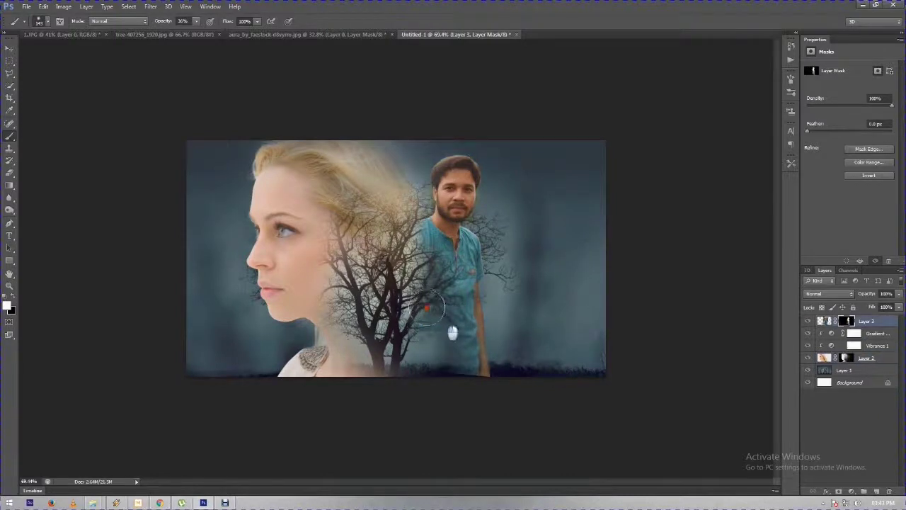
drag(414, 297, 401, 267)
click(550, 227)
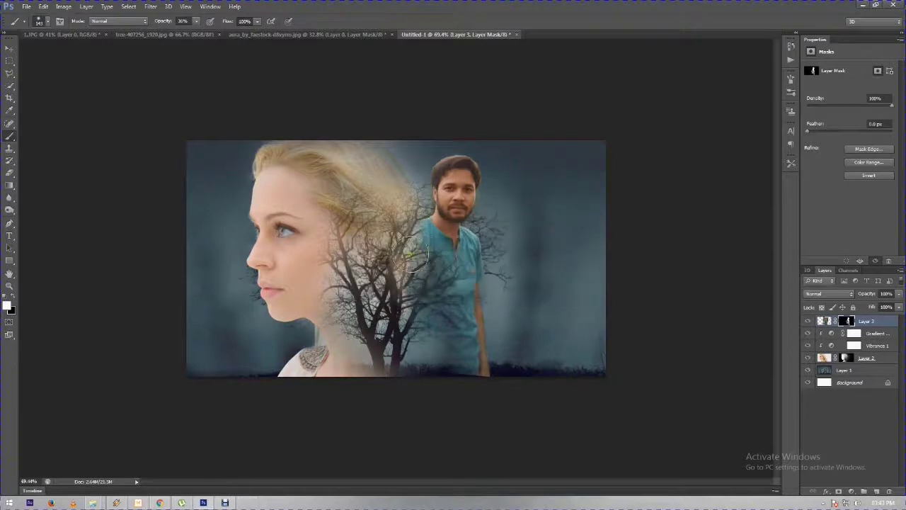
scroll(439, 333, down, 2)
scroll(457, 333, down, 2)
scroll(460, 335, up, 2)
scroll(460, 336, up, 2)
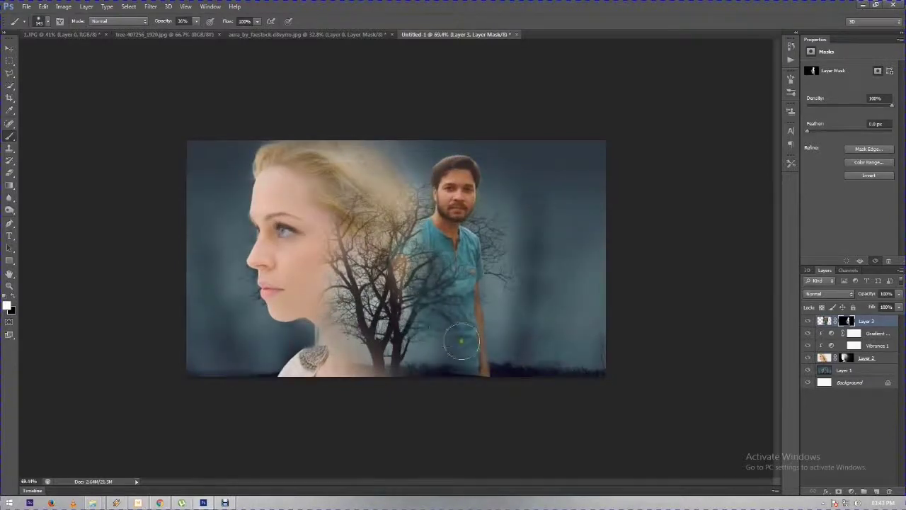
drag(403, 263, 403, 301)
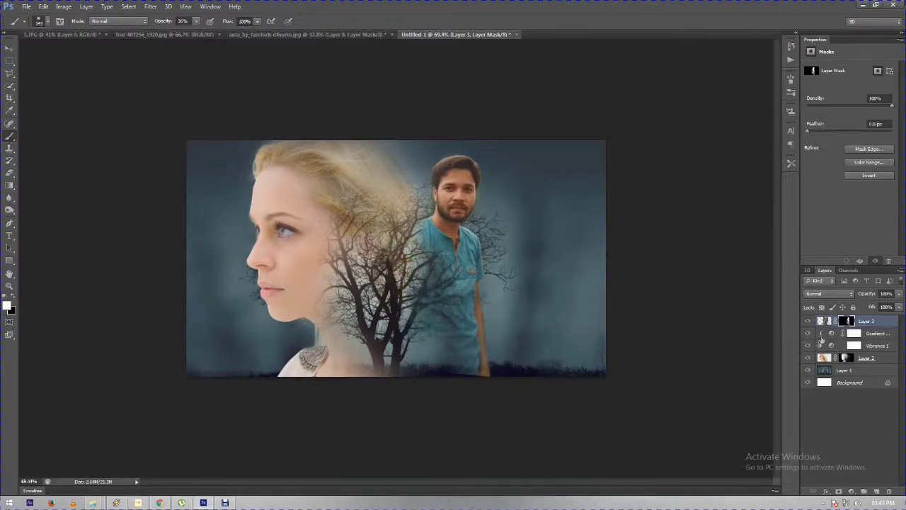
click(13, 298)
mouse_move(423, 312)
mouse_down()
mouse_move(419, 359)
mouse_move(403, 265)
mouse_move(425, 333)
mouse_move(419, 267)
mouse_move(440, 326)
mouse_up()
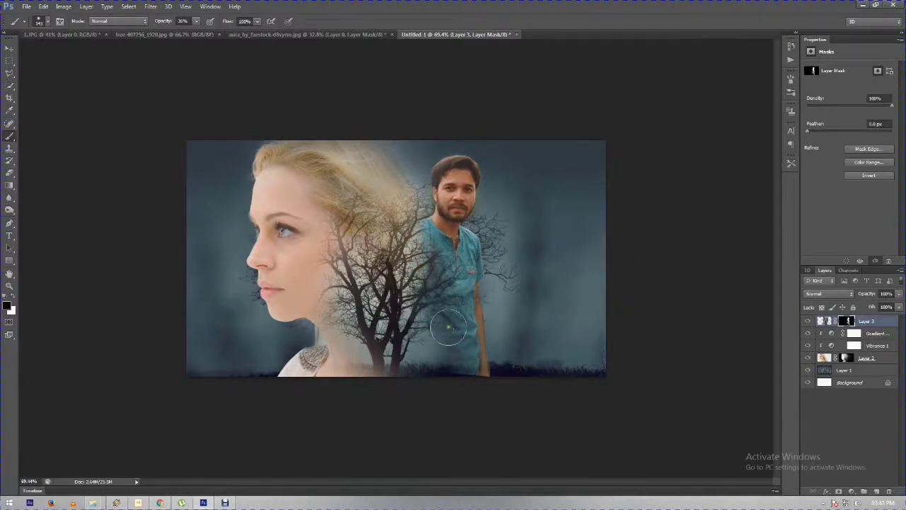
click(877, 333)
shift+click(882, 358)
Group Gradient Map, Vibrance 1 and Layer 2 into Group 1, duplicate it, and merge the copy.
key(ctrl+g)
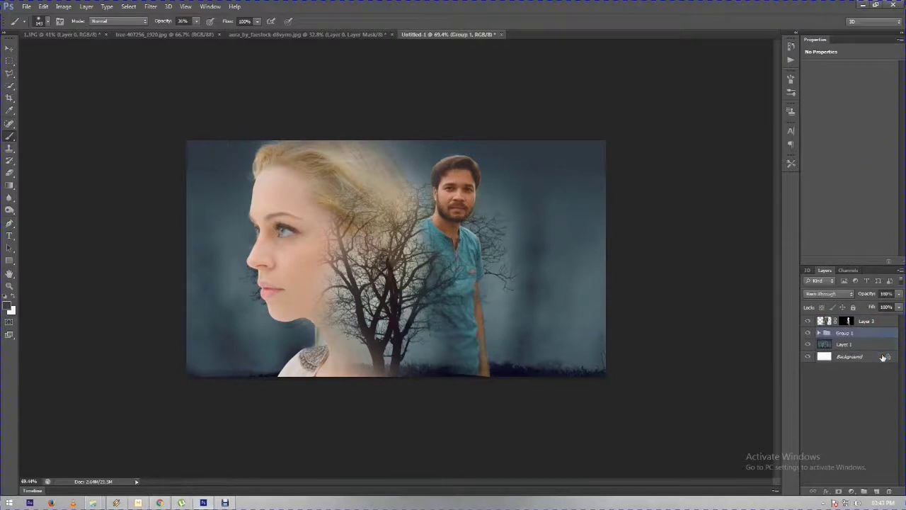
key(ctrl+j)
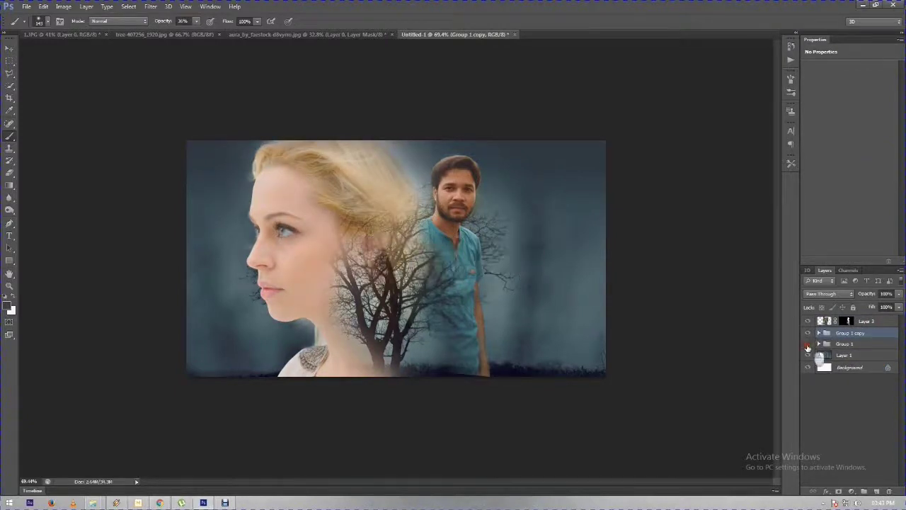
right_click(881, 336)
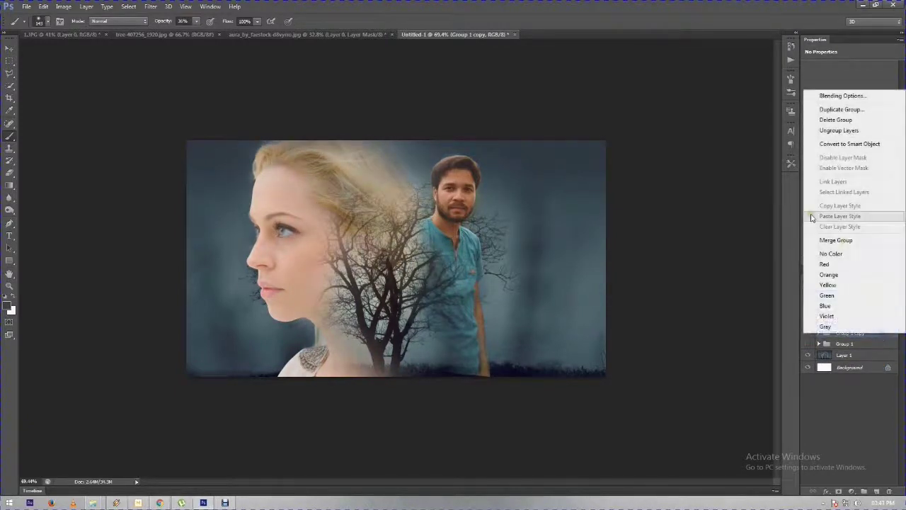
click(852, 242)
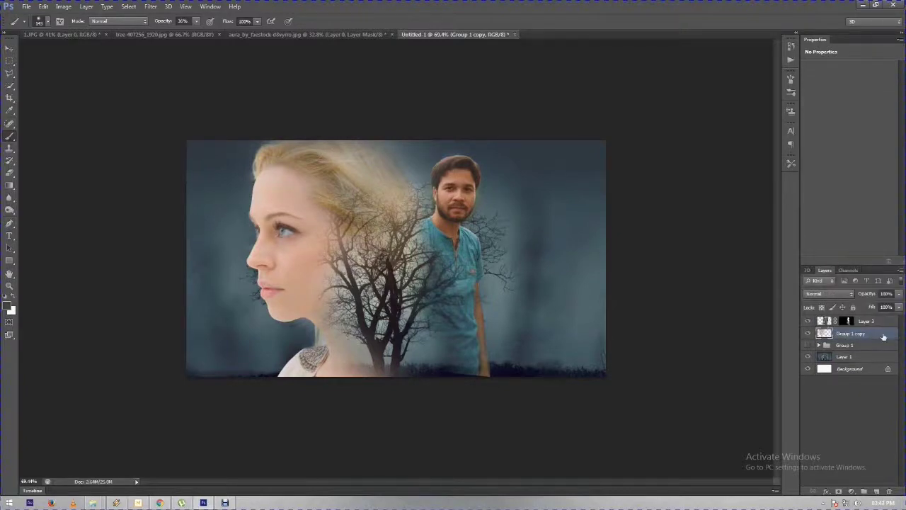
click(150, 7)
mouse_move(166, 213)
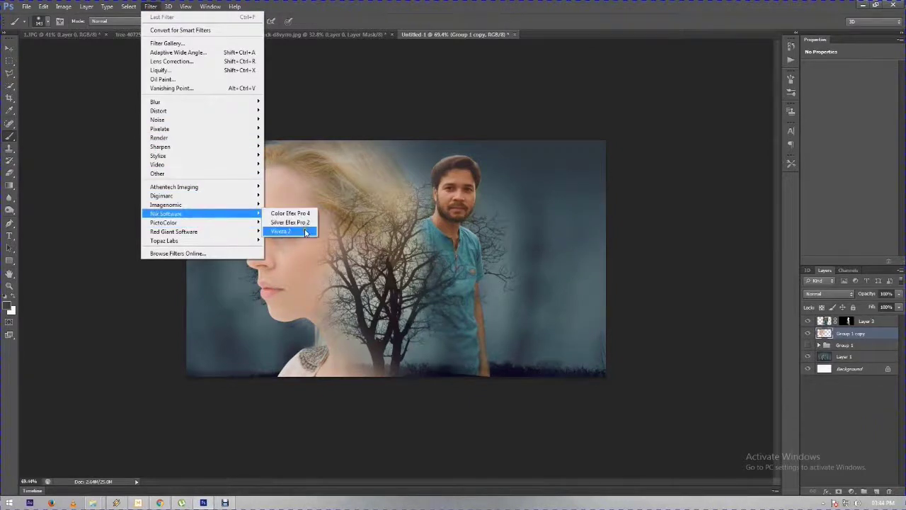
Apply Viveza 2 to the portrait with 74% structure, added contrast and -20% brightness.
click(286, 231)
mouse_move(665, 212)
mouse_down()
mouse_move(697, 213)
mouse_move(651, 201)
mouse_up()
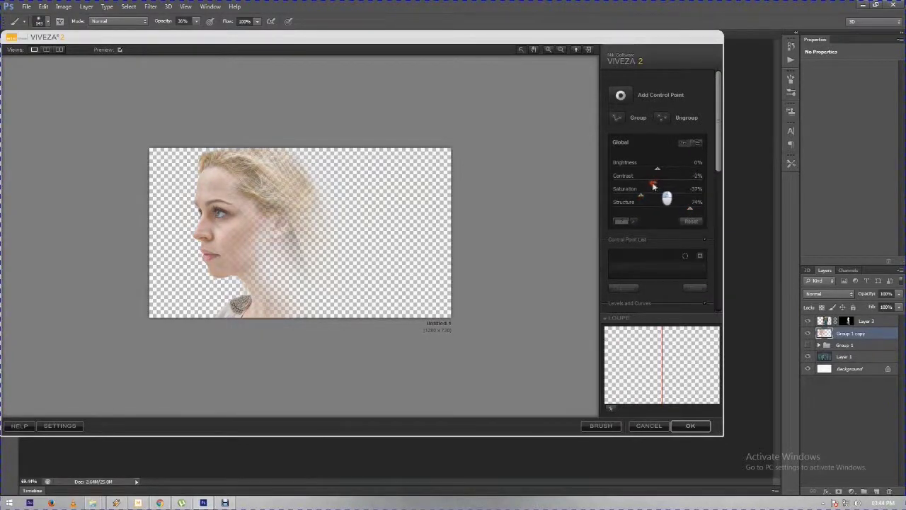
drag(657, 186, 662, 187)
drag(653, 172, 647, 175)
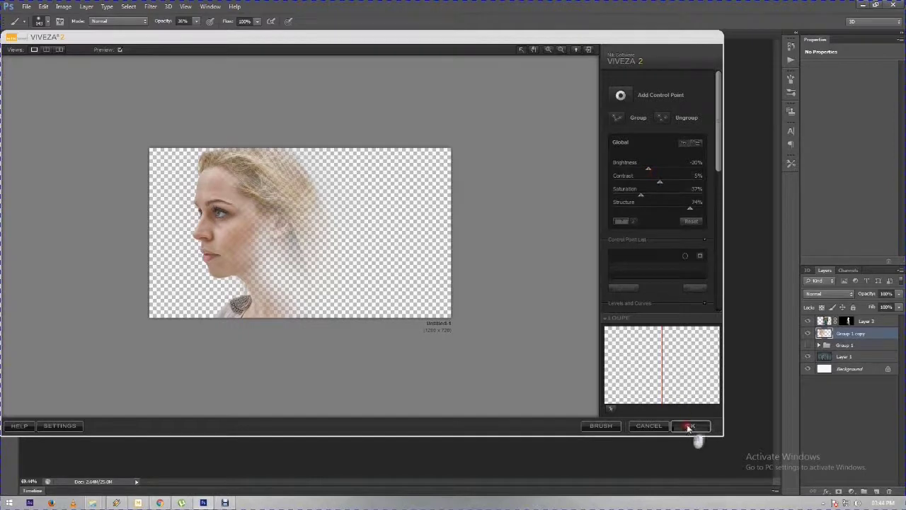
click(688, 426)
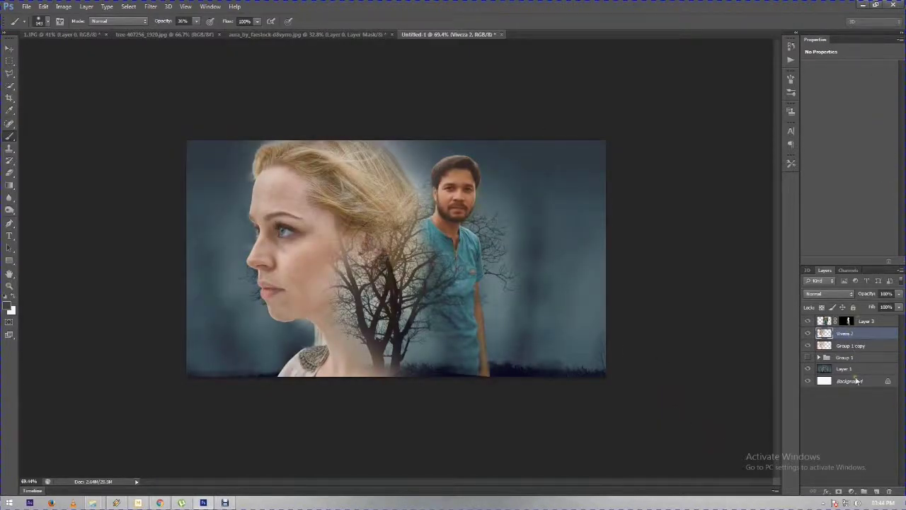
click(838, 491)
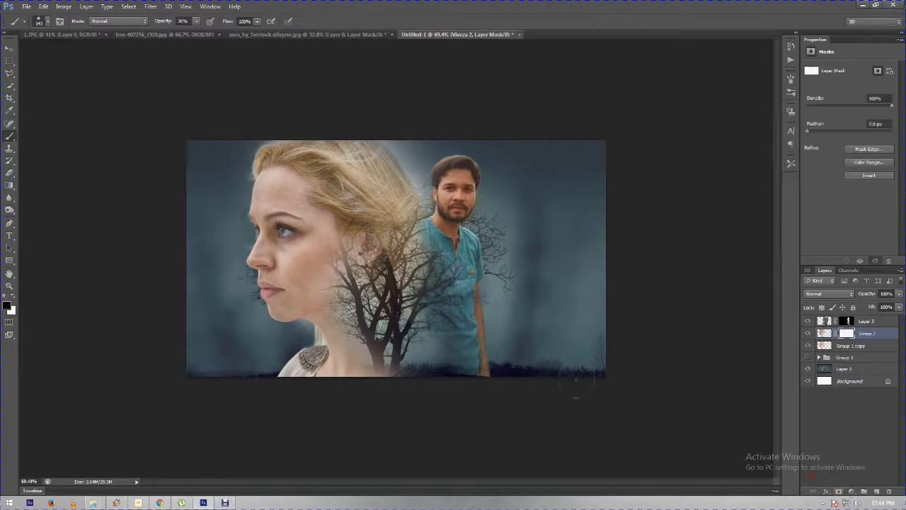
Paint Viveza 2's mask black so tree shows through the man's shirt and the image bottom.
click(11, 173)
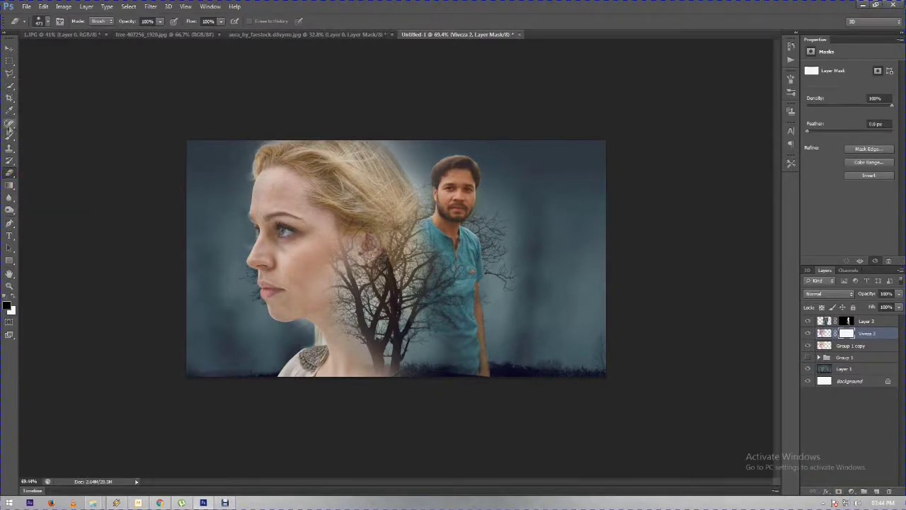
click(9, 136)
right_click(433, 165)
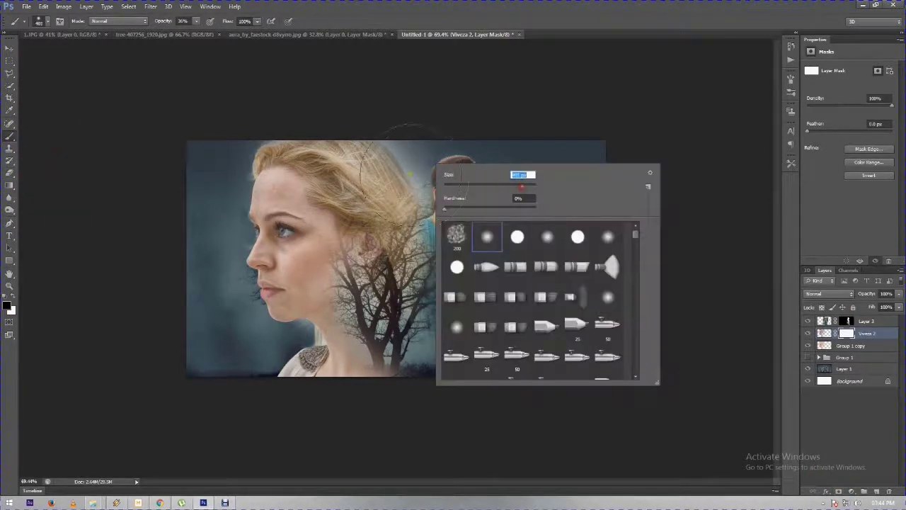
key(Return)
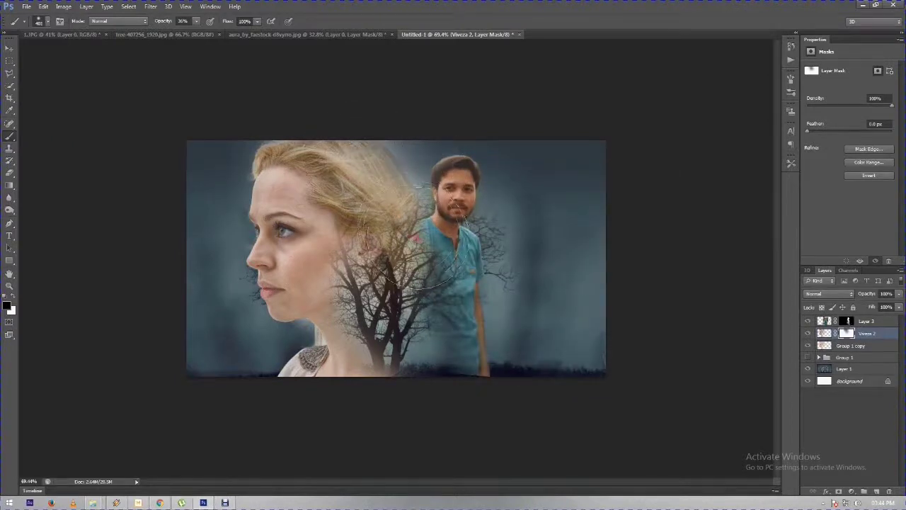
drag(411, 237, 452, 317)
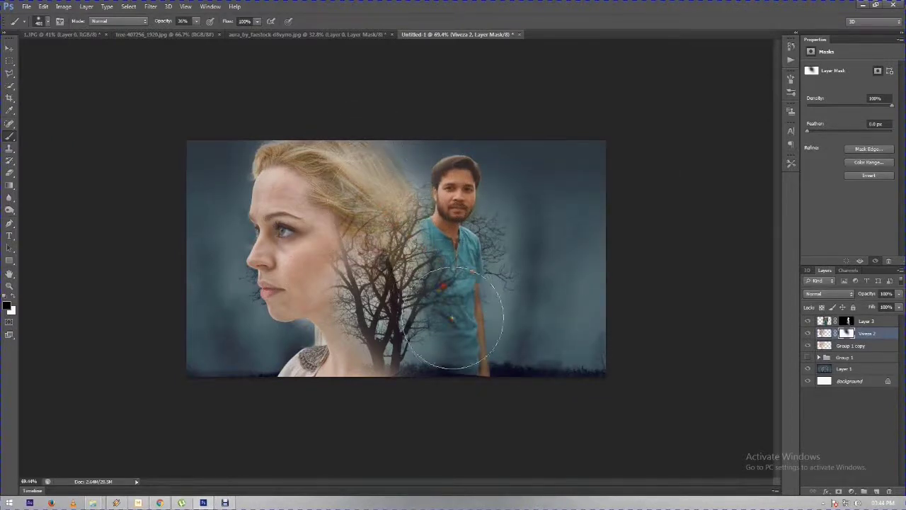
scroll(522, 212, down, 3)
scroll(522, 213, up, 2)
scroll(354, 305, up, 3)
key(0)
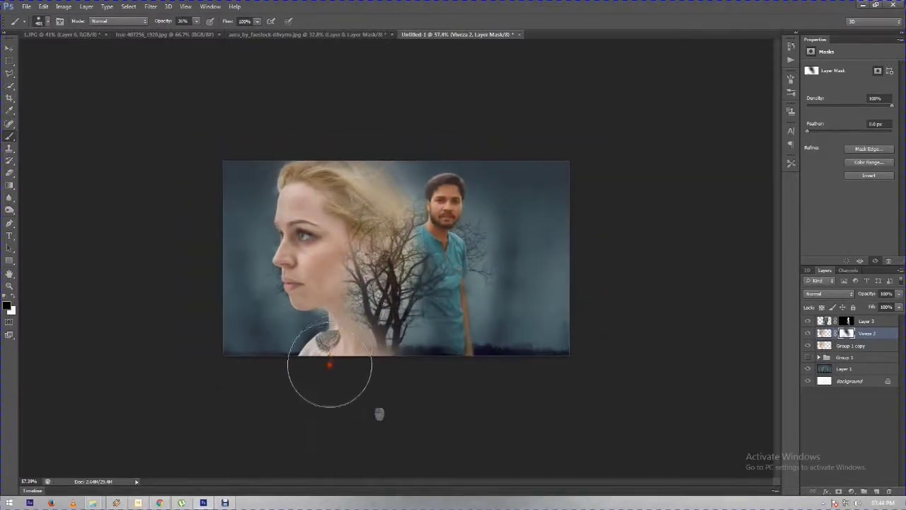
drag(281, 427, 422, 377)
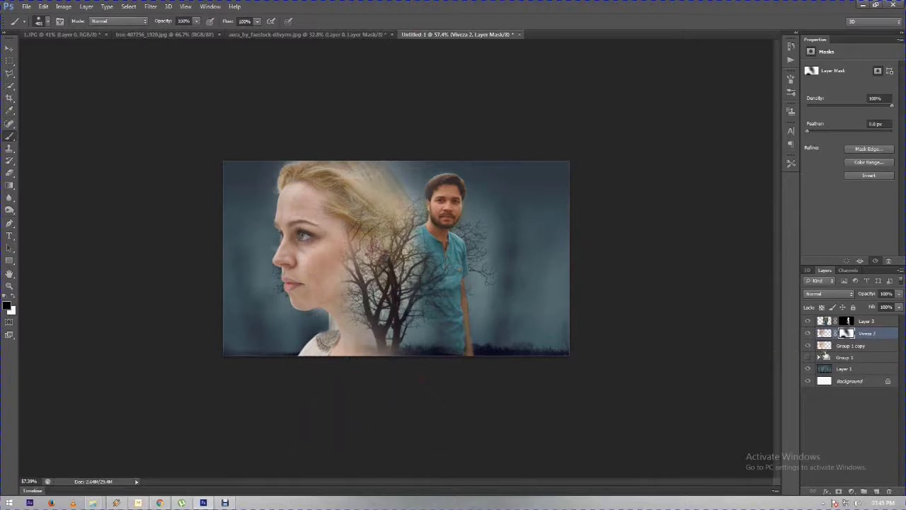
Hide Group 1 copy and undo stray mask strokes near the woman's neck.
click(807, 356)
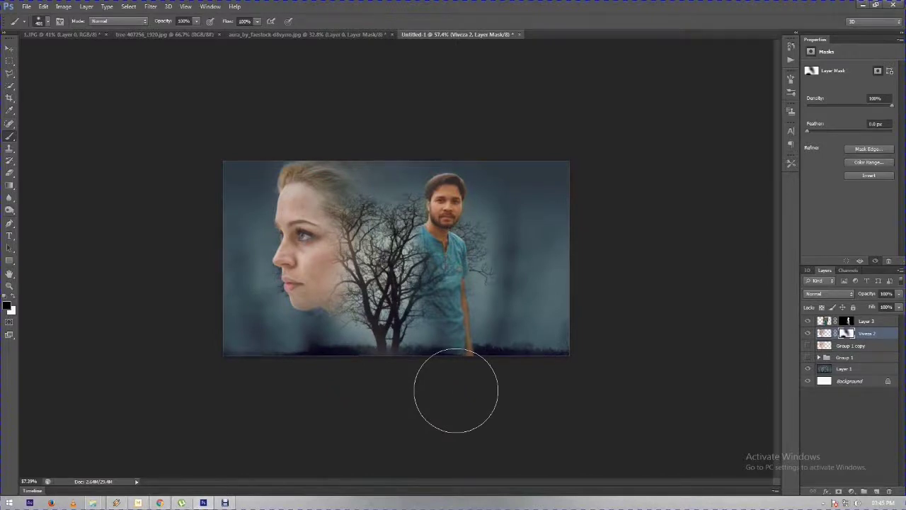
key(ctrl+z)
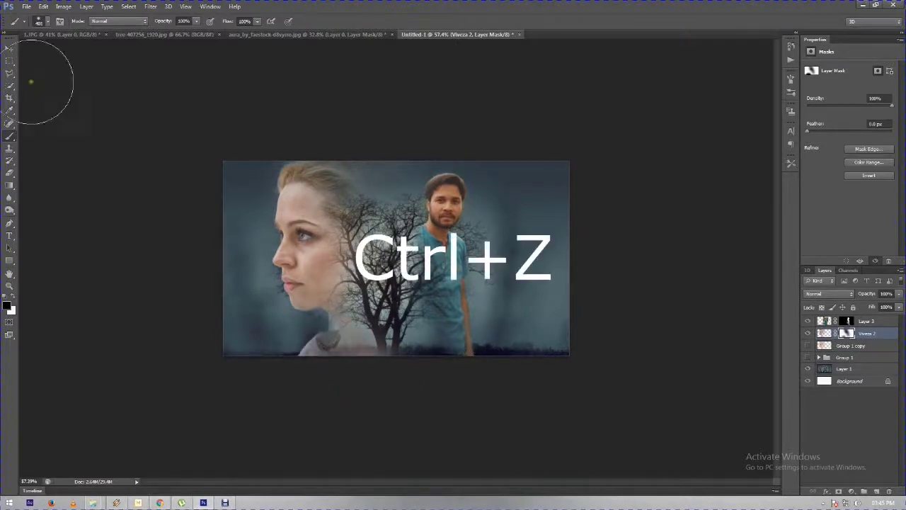
click(12, 66)
key(ctrl+z)
key(ctrl+z)
key(ctrl+z)
key(ctrl+z)
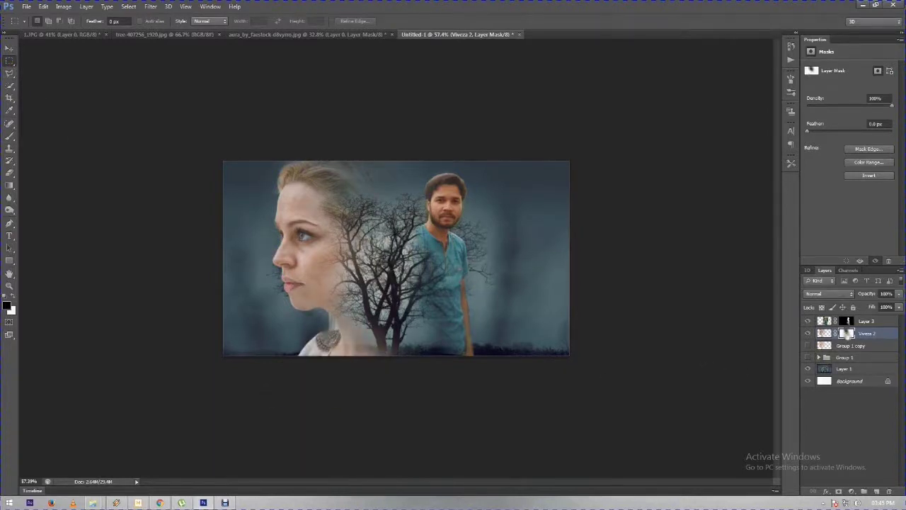
click(10, 136)
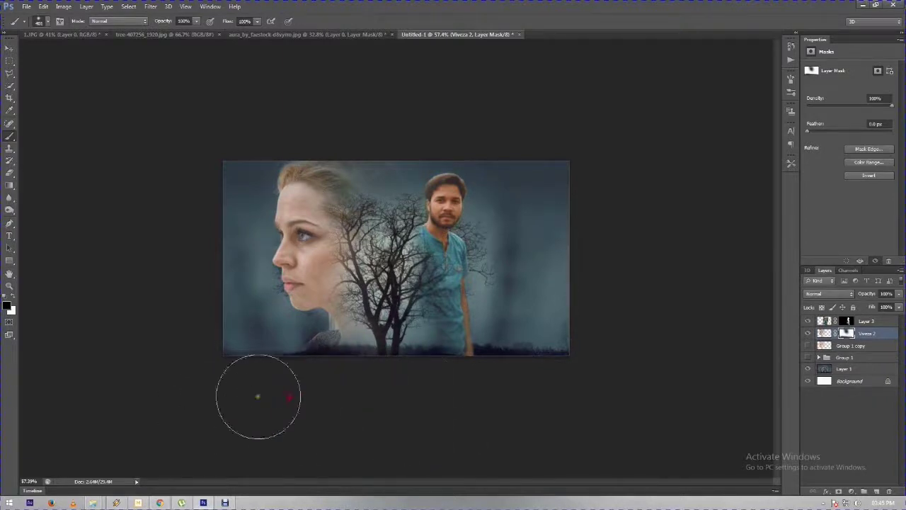
scroll(410, 381, down, 2)
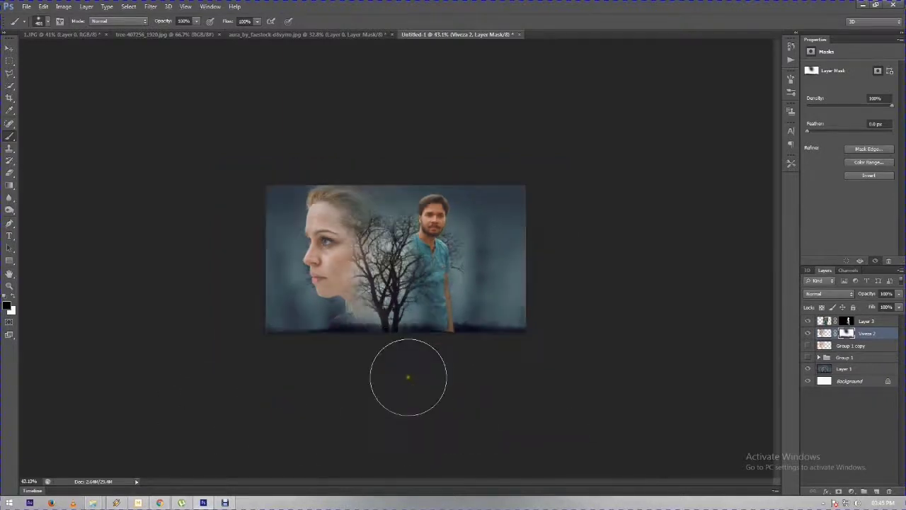
scroll(400, 388, up, 1)
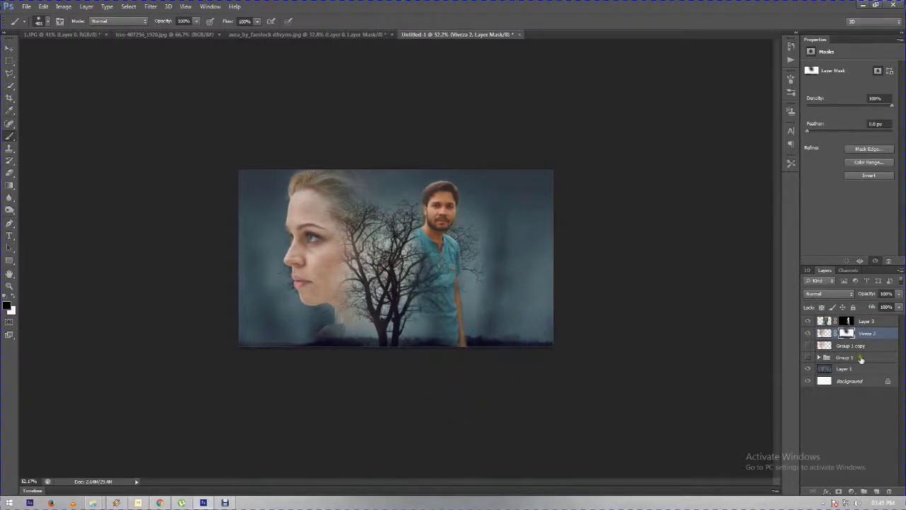
Scale Layer 3's man up to about 116% from the corner handle and commit.
click(866, 322)
click(9, 48)
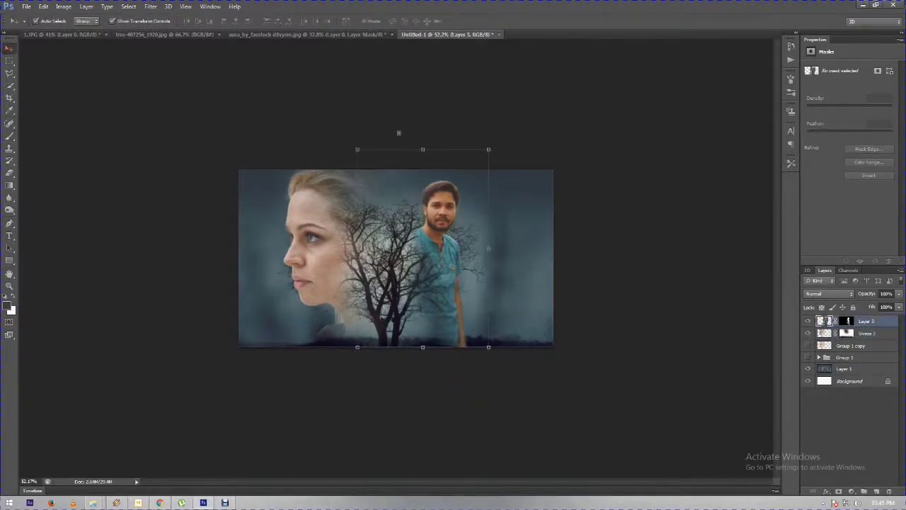
drag(487, 150, 496, 133)
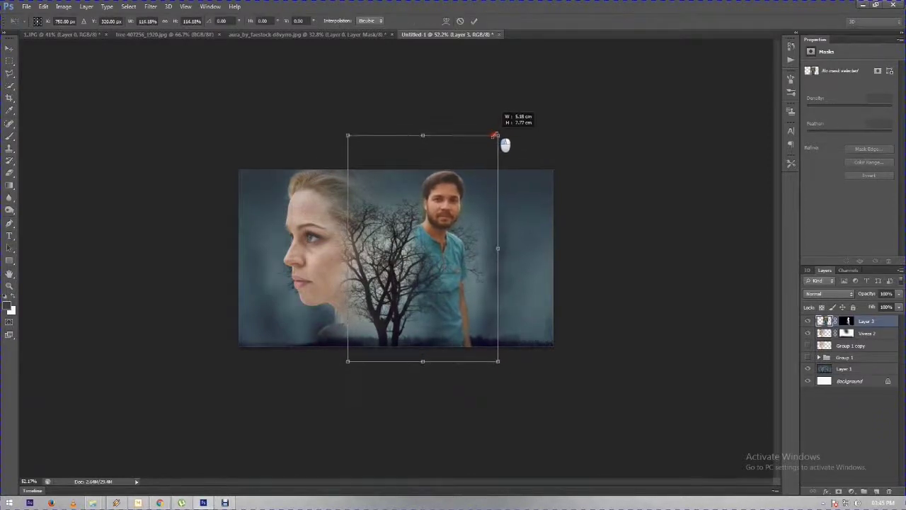
drag(495, 133, 494, 138)
double_click(454, 203)
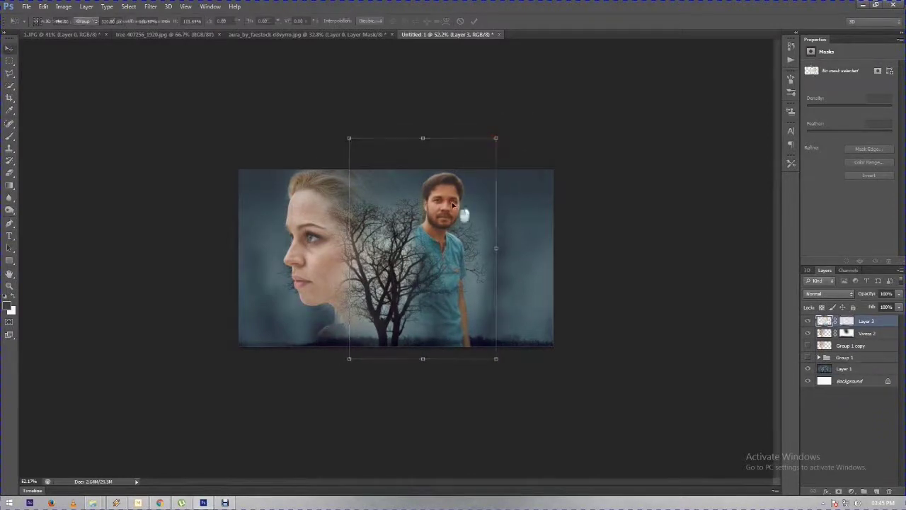
click(11, 61)
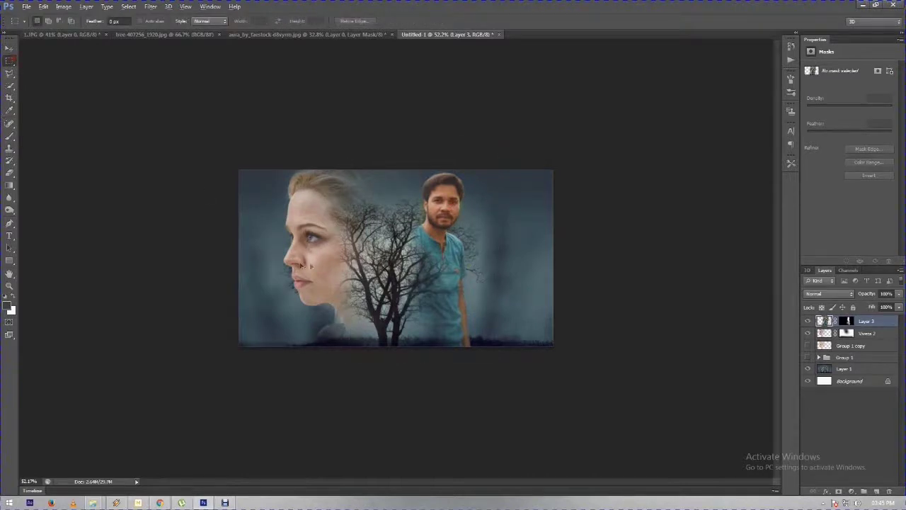
scroll(348, 204, up, 3)
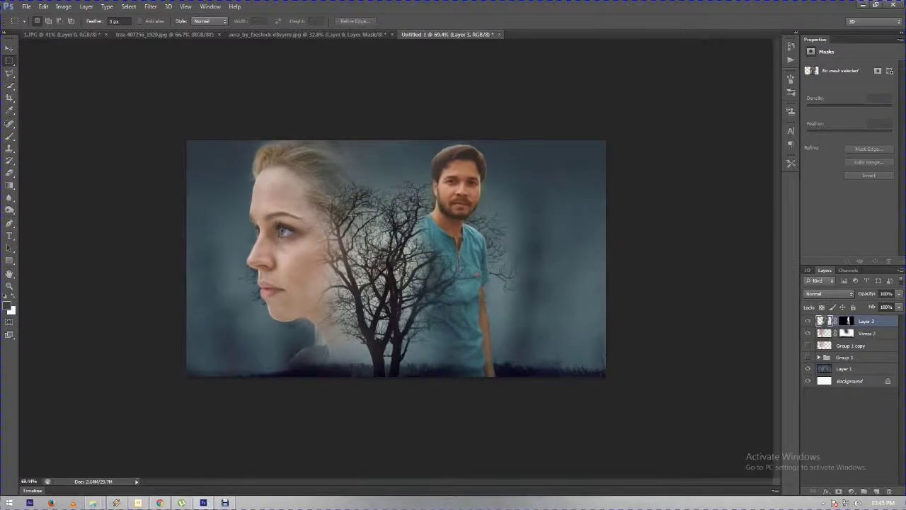
scroll(304, 382, up, 2)
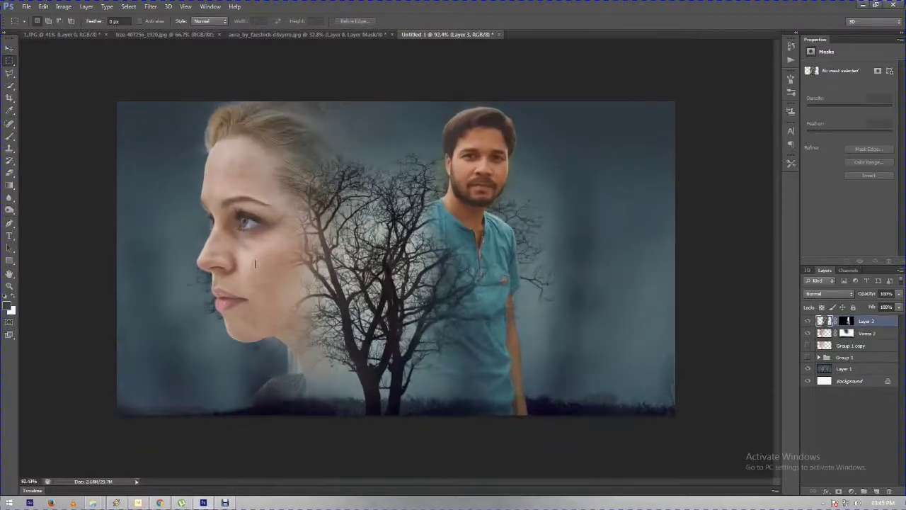
scroll(303, 382, down, 1)
click(10, 49)
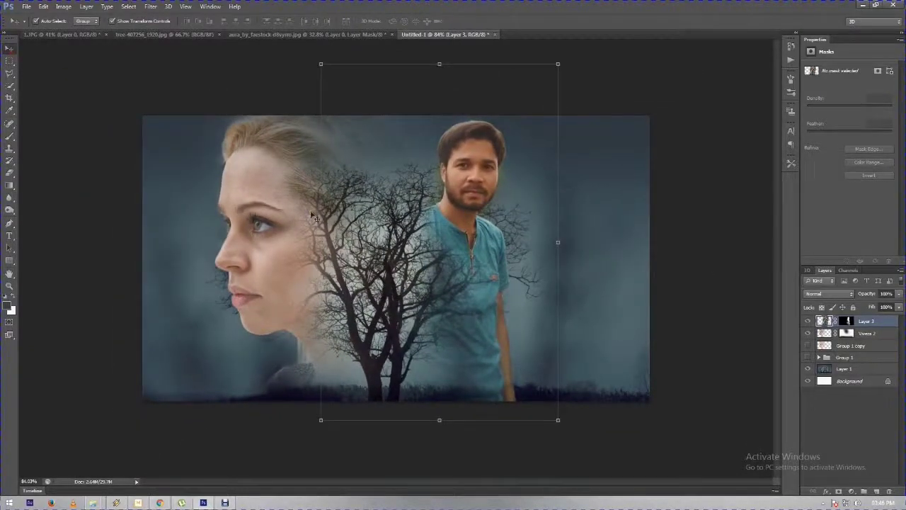
Move the woman's face layer right, rotate it about -0.9° and scale it to about 109%.
drag(278, 190, 316, 200)
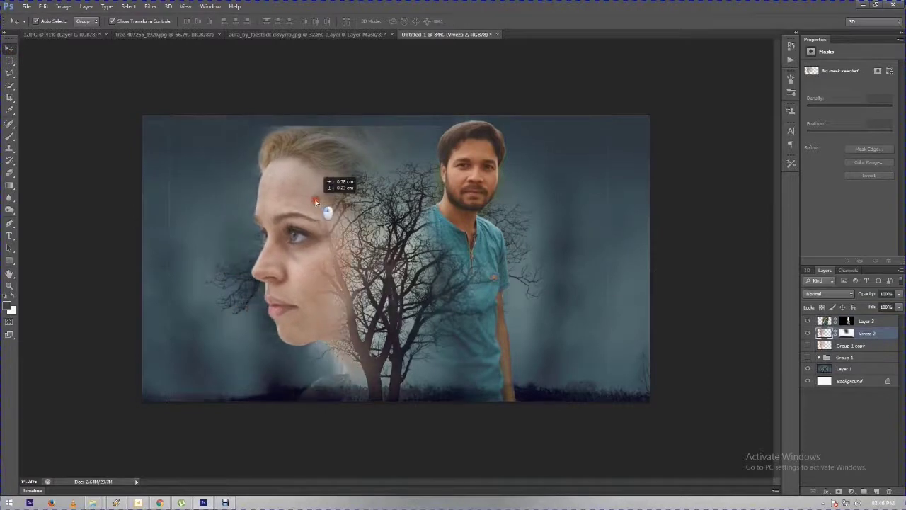
drag(316, 200, 312, 201)
mouse_move(649, 123)
mouse_down()
mouse_move(660, 128)
mouse_move(667, 111)
mouse_up()
drag(629, 135, 626, 137)
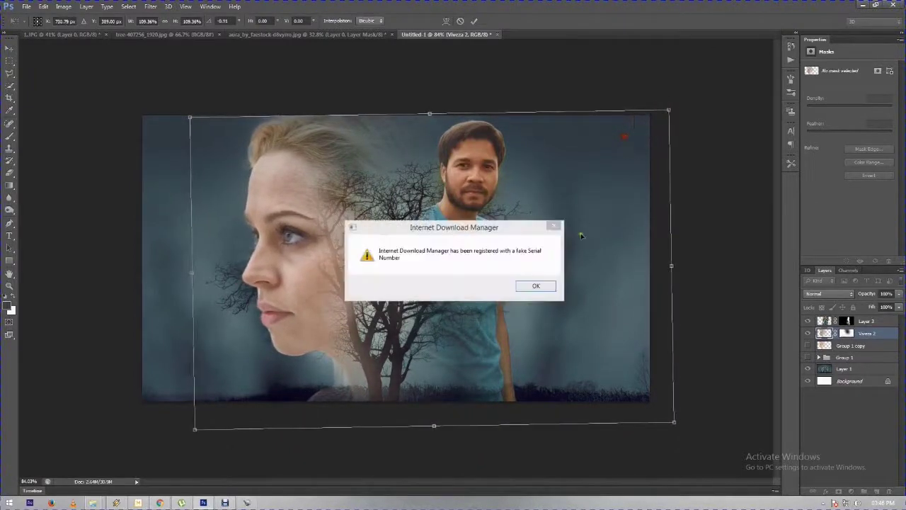
click(553, 226)
key(Return)
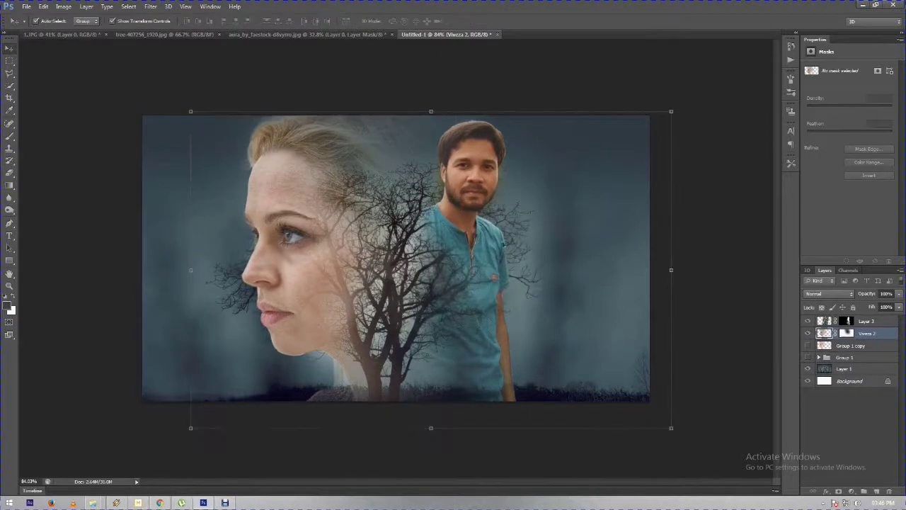
Target Viveza 2's mask, undo a stray stroke, and resize the soft brush to about 116 px.
click(10, 136)
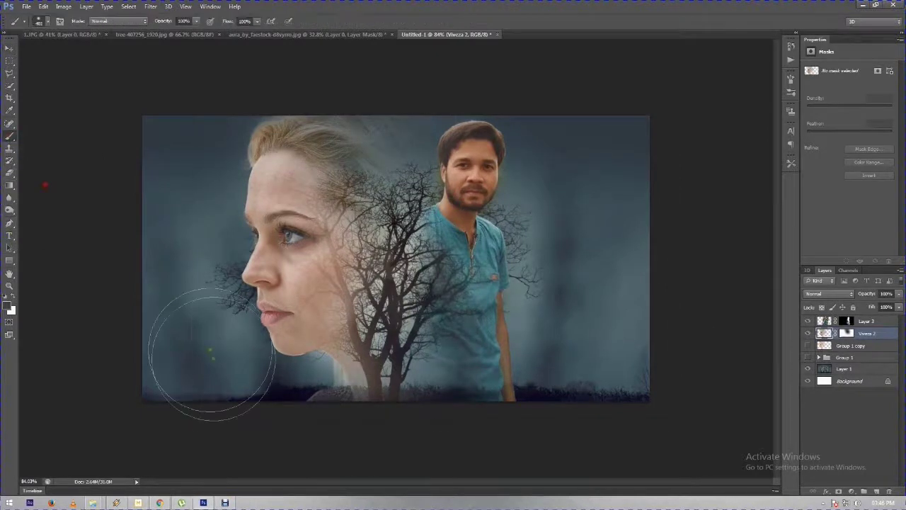
drag(202, 363, 394, 394)
click(847, 333)
key(ctrl+z)
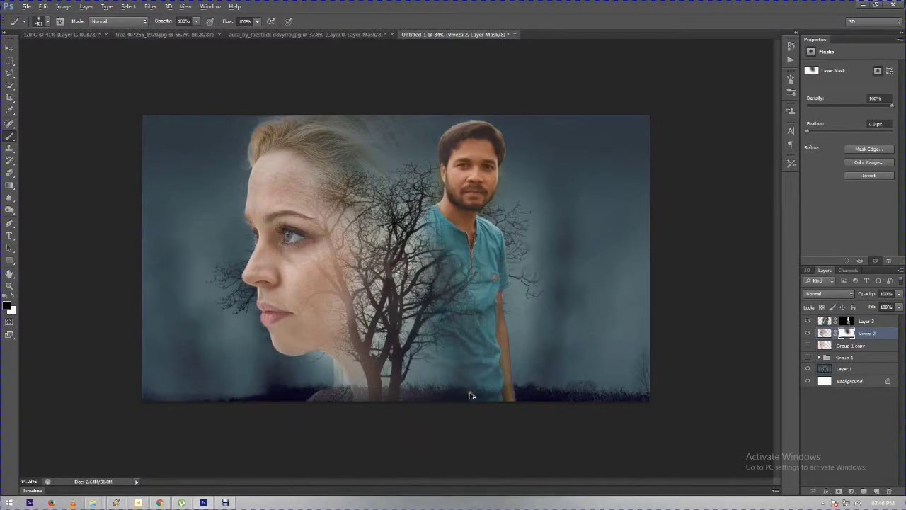
right_click(488, 276)
drag(538, 297, 523, 297)
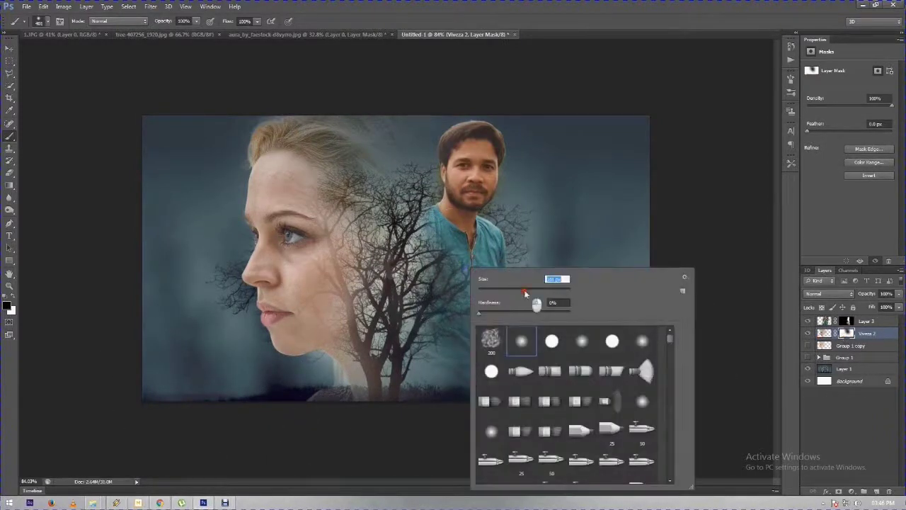
click(334, 399)
key(ctrl+z)
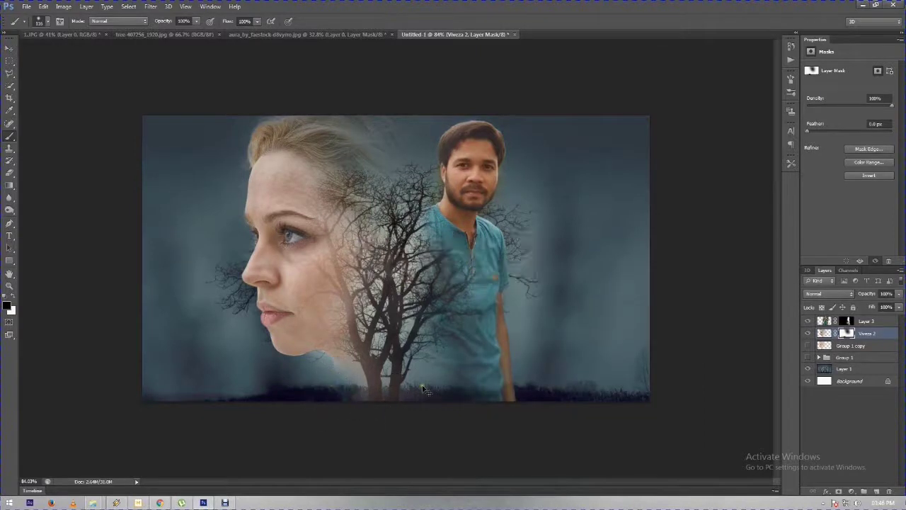
right_click(458, 290)
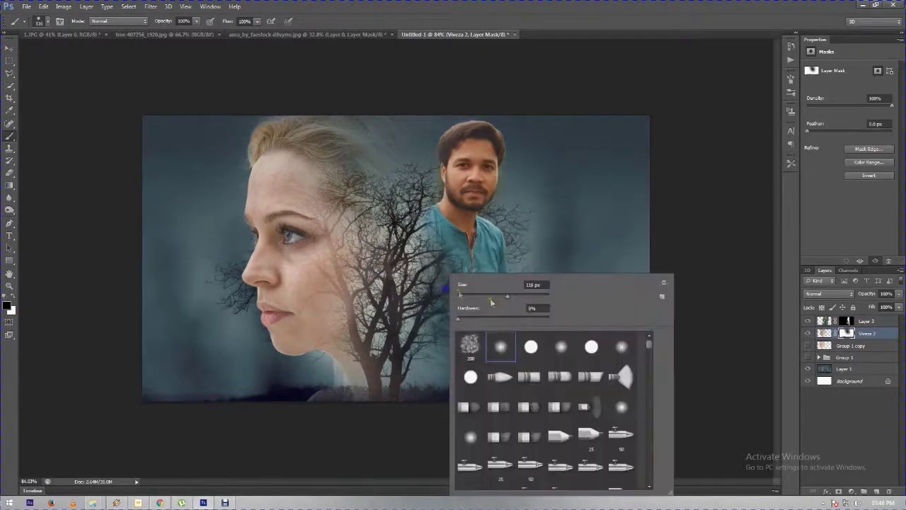
click(307, 417)
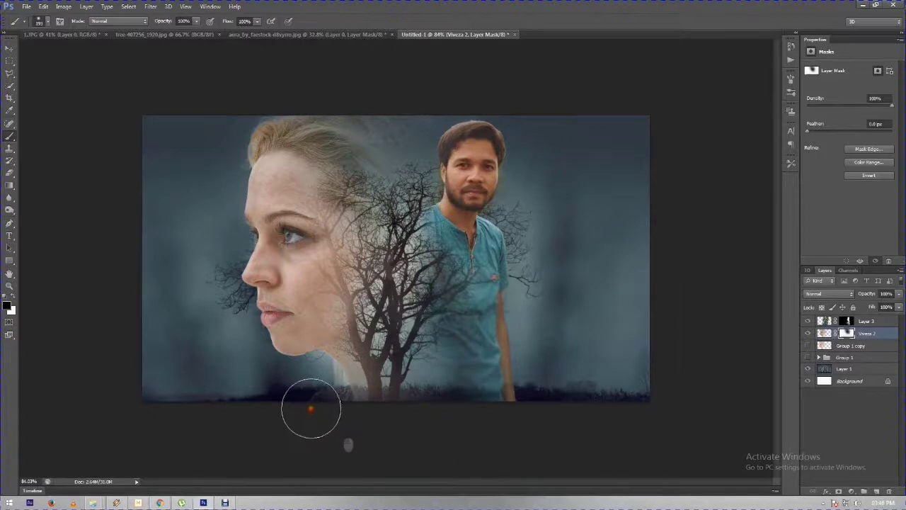
Reveal tree branches over the woman's cheek, jaw, eye and forehead on the mask.
drag(357, 329, 347, 290)
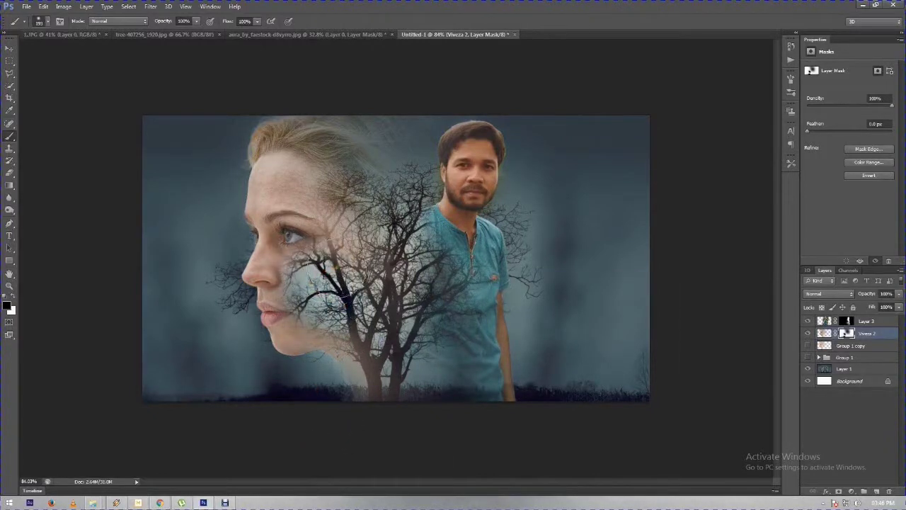
key(ctrl+alt+z)
key(ctrl+alt+z)
key(ctrl+alt+z)
key(ctrl+alt+z)
key(ctrl+alt+z)
key(ctrl+alt+z)
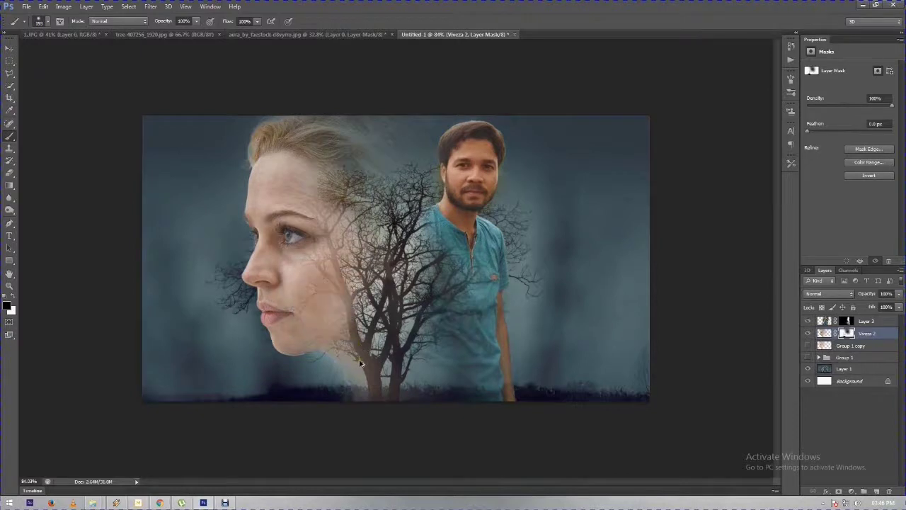
right_click(390, 274)
drag(467, 293, 473, 293)
key(Return)
mouse_move(477, 340)
mouse_down()
mouse_move(436, 364)
mouse_move(384, 344)
mouse_up()
mouse_move(350, 221)
mouse_down()
mouse_move(333, 309)
mouse_move(301, 339)
mouse_up()
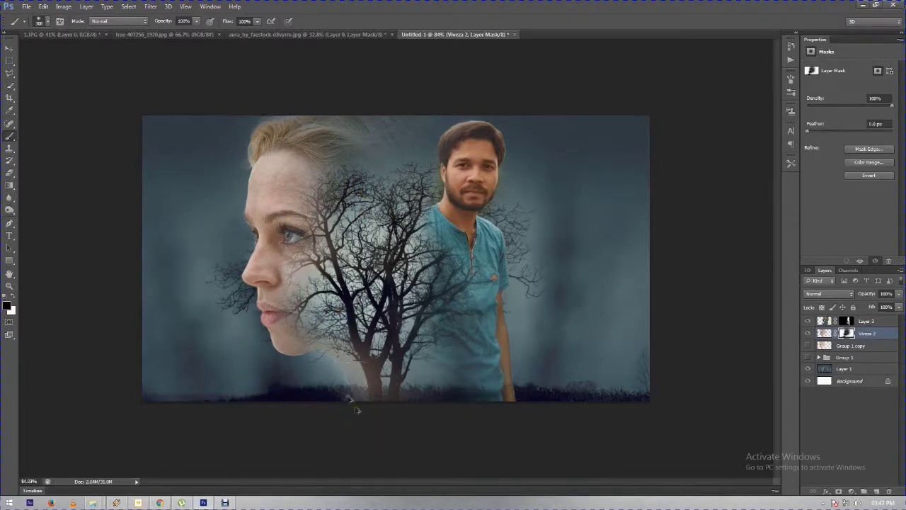
click(9, 48)
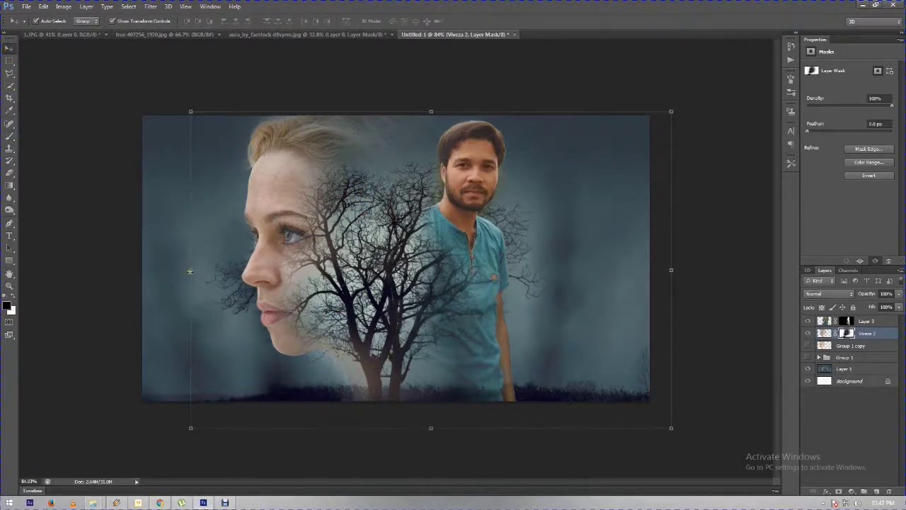
Stretch the woman's profile layer slightly wider to the left and apply the resize.
drag(190, 271, 177, 273)
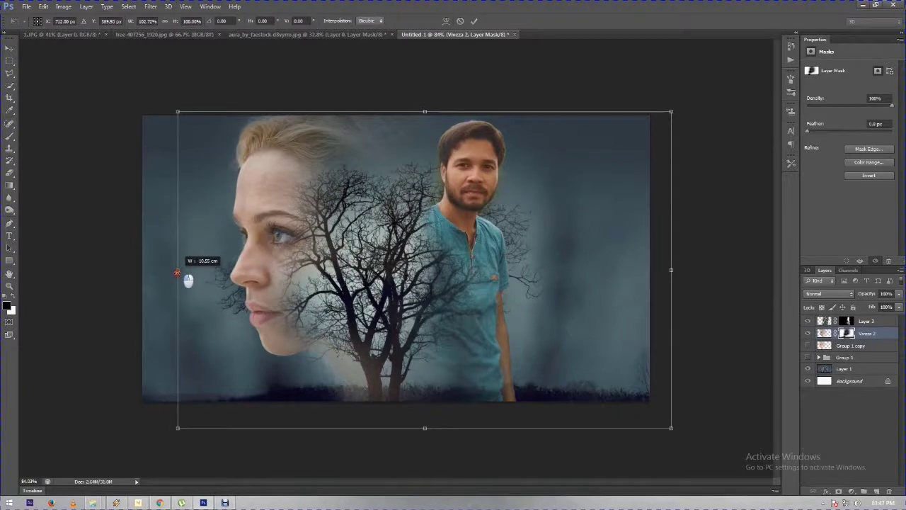
drag(177, 273, 179, 272)
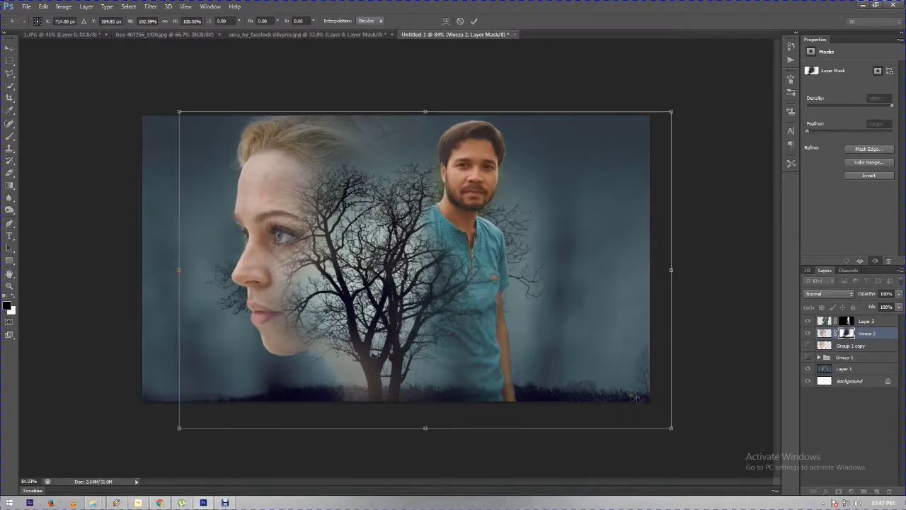
double_click(562, 365)
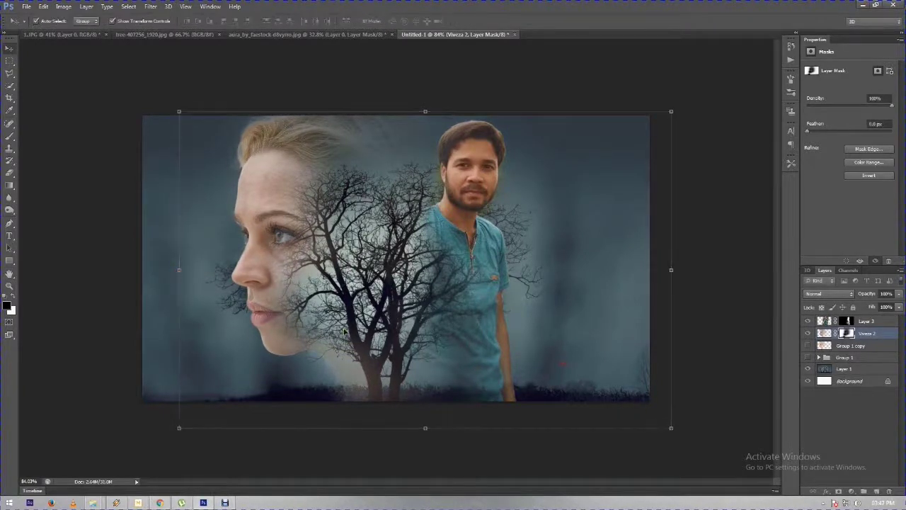
Set the Brush to paint white on the mask at 100% opacity.
click(12, 138)
click(14, 300)
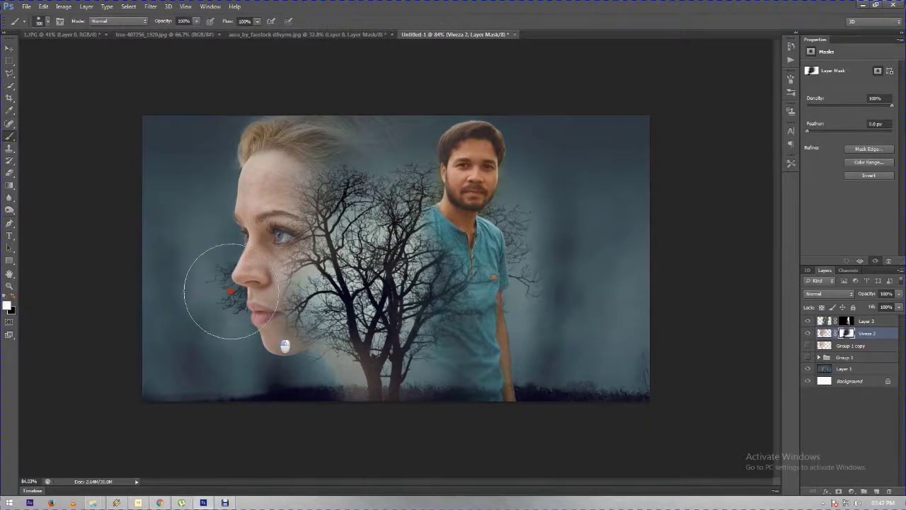
key(0)
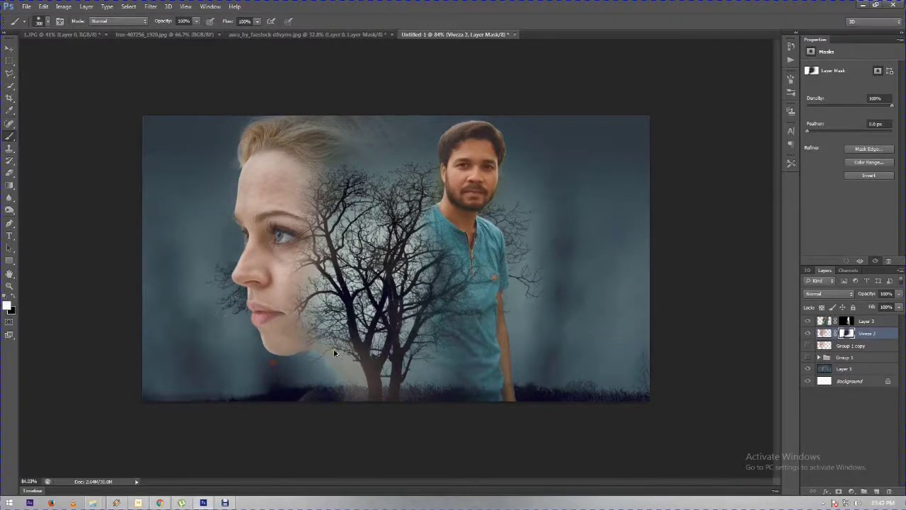
scroll(336, 351, down, 1)
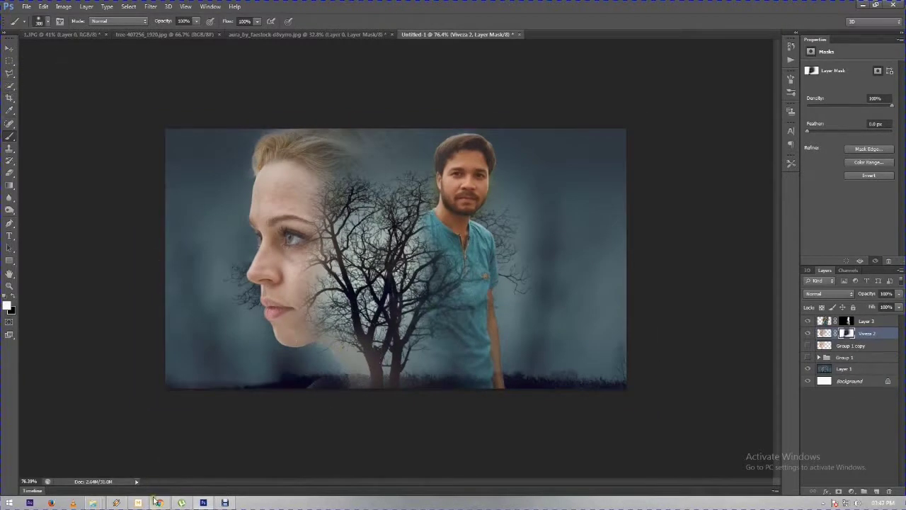
Rotate the woman's layer about 2.36°, nudge it right, and commit the transform.
click(8, 48)
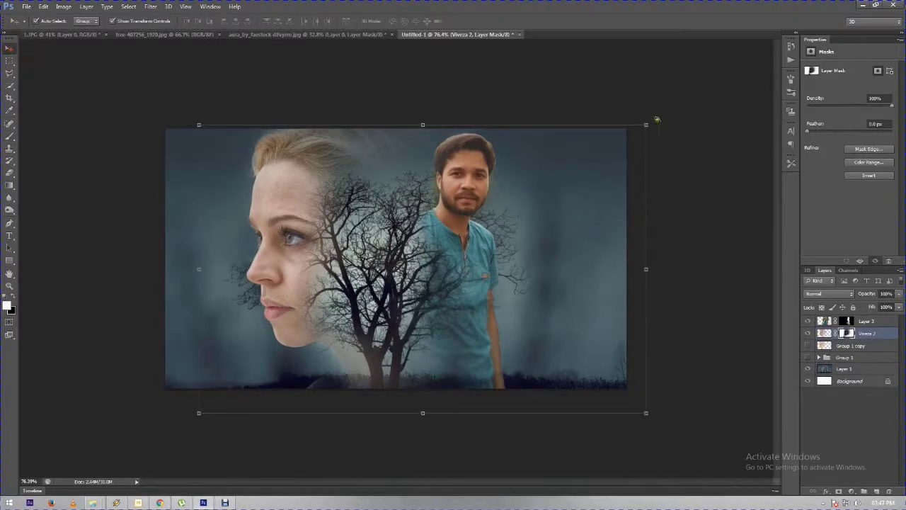
drag(658, 123, 677, 134)
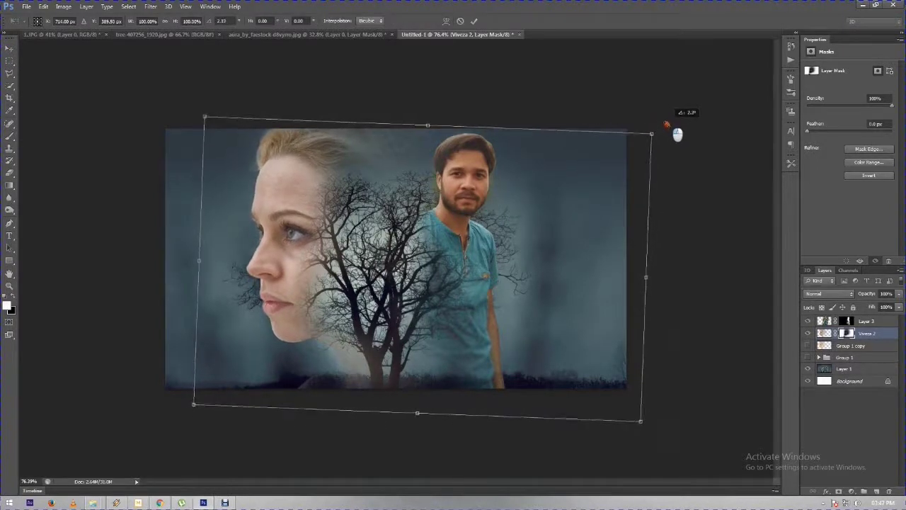
mouse_move(678, 135)
mouse_down()
mouse_move(621, 106)
mouse_move(671, 141)
mouse_up()
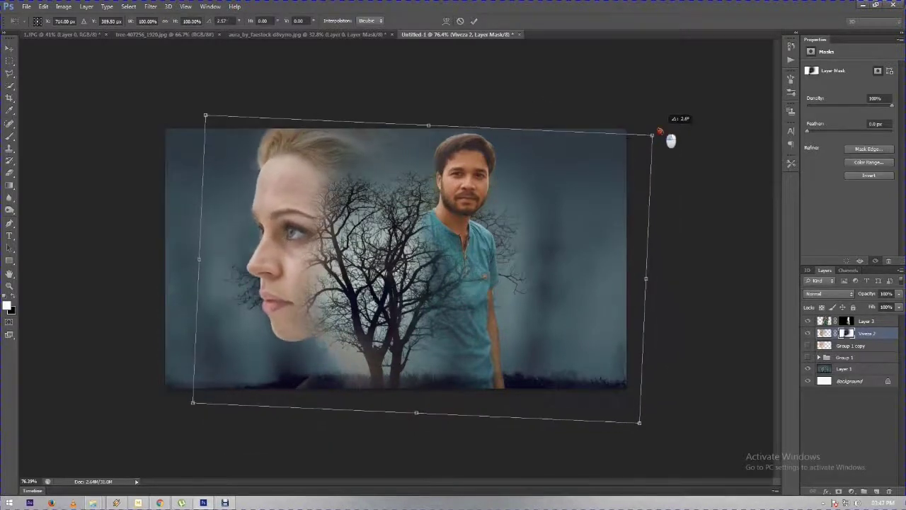
mouse_move(550, 204)
mouse_down()
mouse_move(562, 205)
mouse_move(553, 196)
mouse_up()
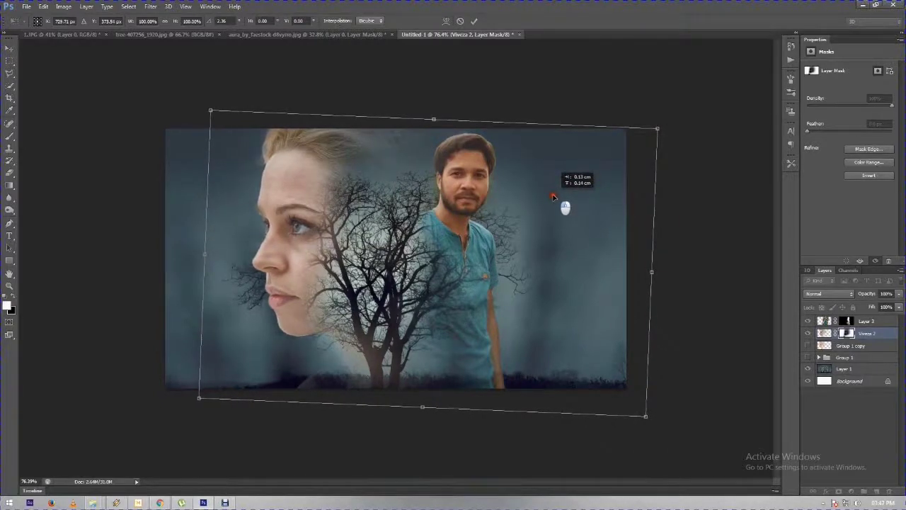
key(Return)
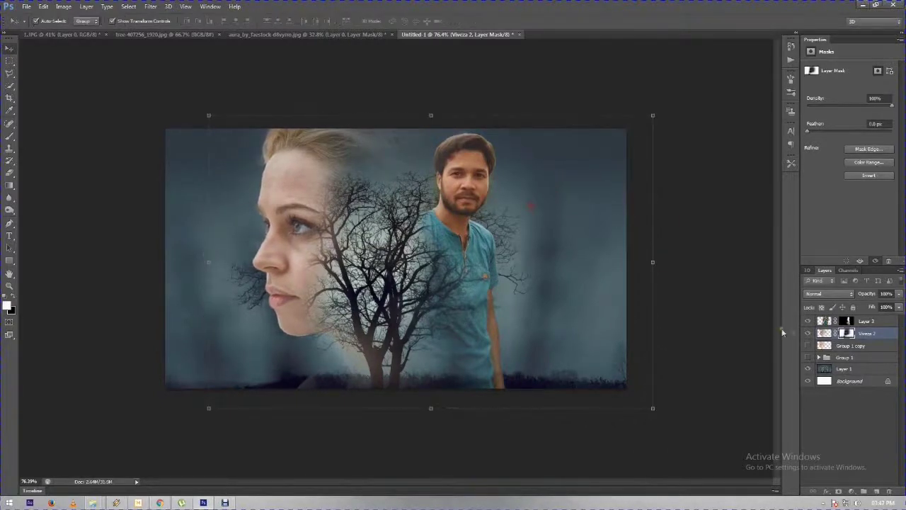
click(10, 135)
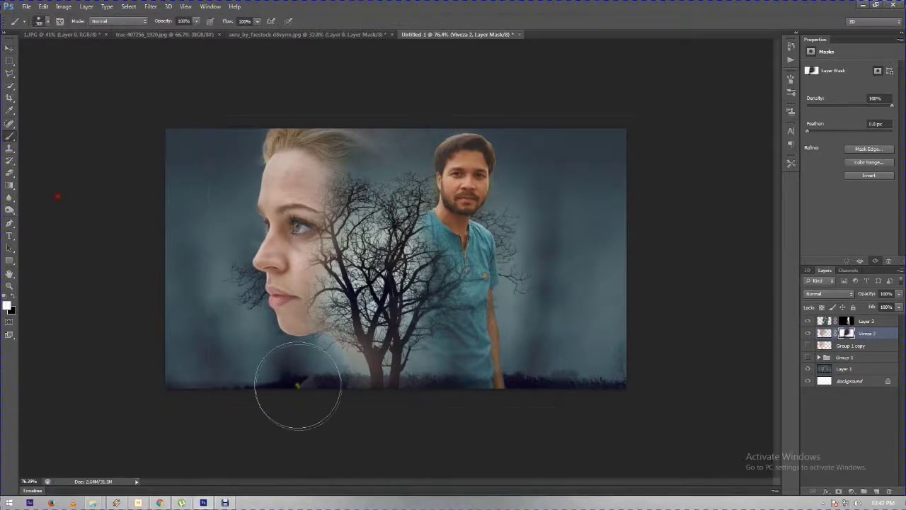
Restore the neck patch, paint black on the bottom edge, then fade the forehead branches at 36% opacity.
drag(300, 384, 333, 382)
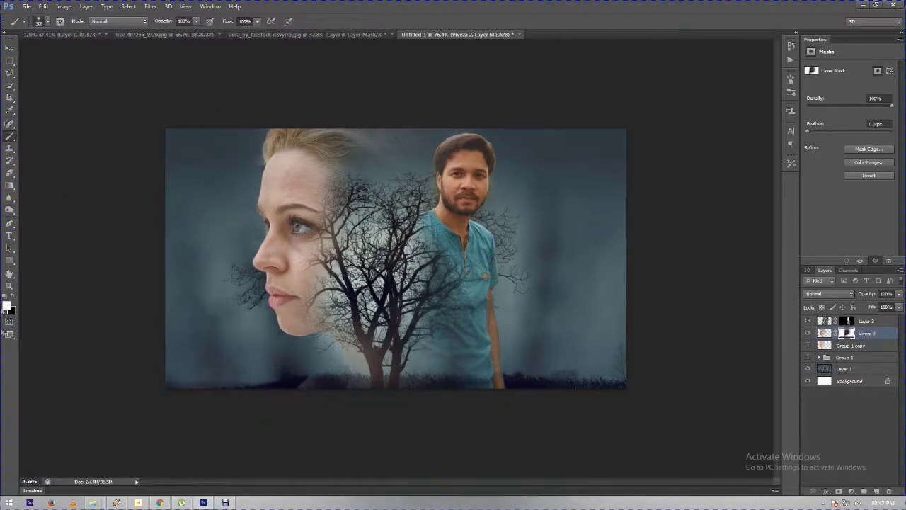
click(16, 303)
drag(283, 404, 289, 413)
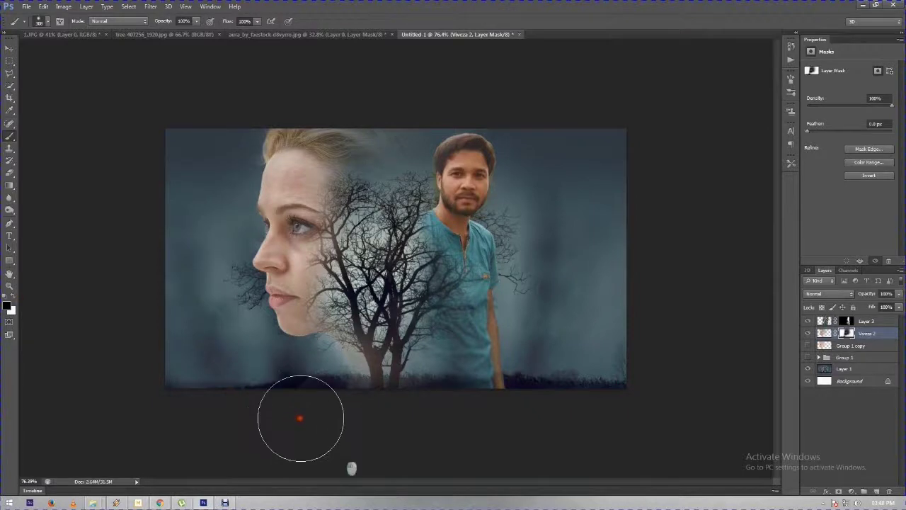
drag(162, 20, 138, 21)
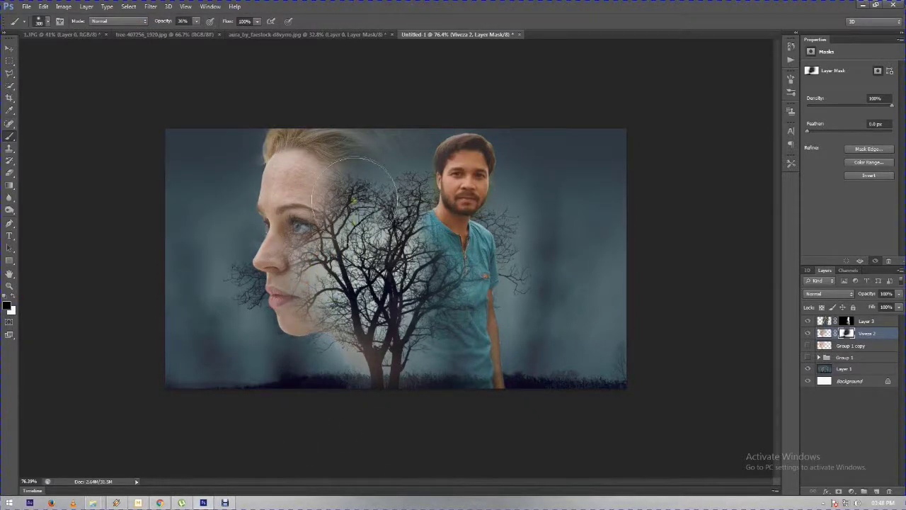
mouse_move(353, 189)
mouse_down()
mouse_move(364, 152)
mouse_move(340, 173)
mouse_up()
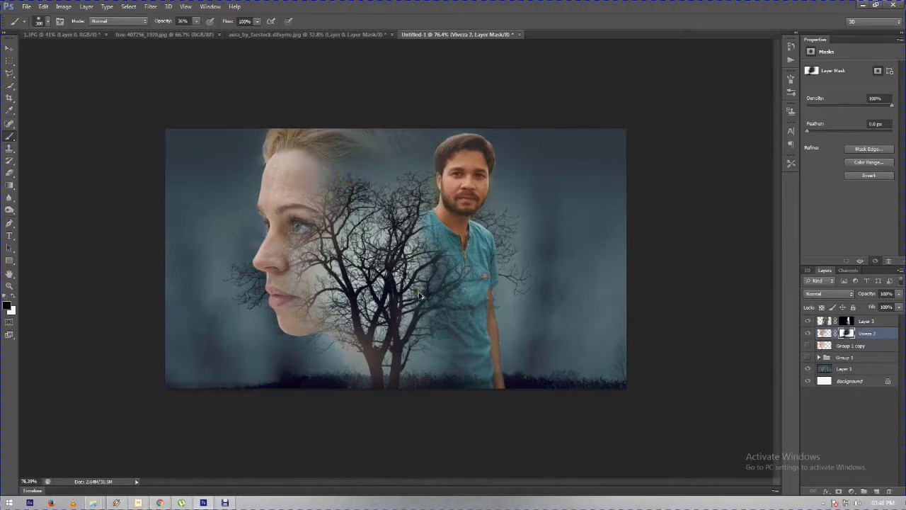
scroll(419, 296, down, 3)
scroll(404, 333, up, 3)
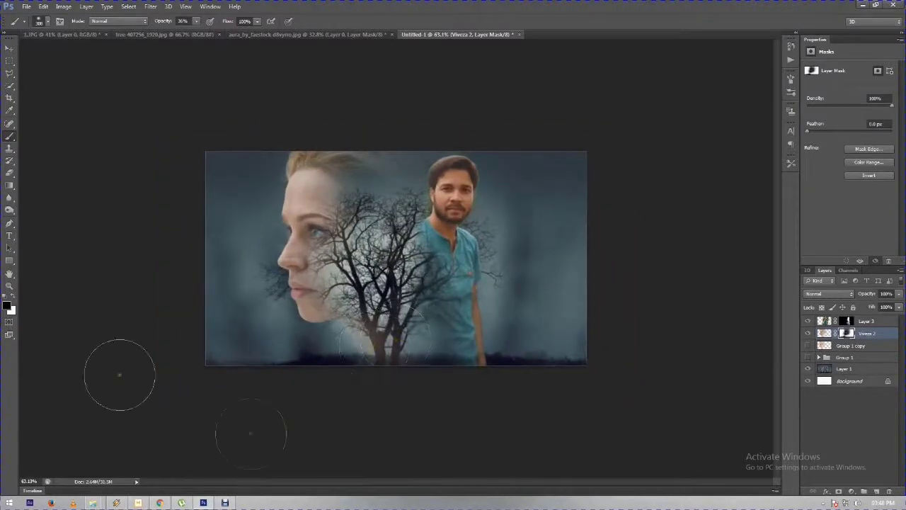
click(12, 48)
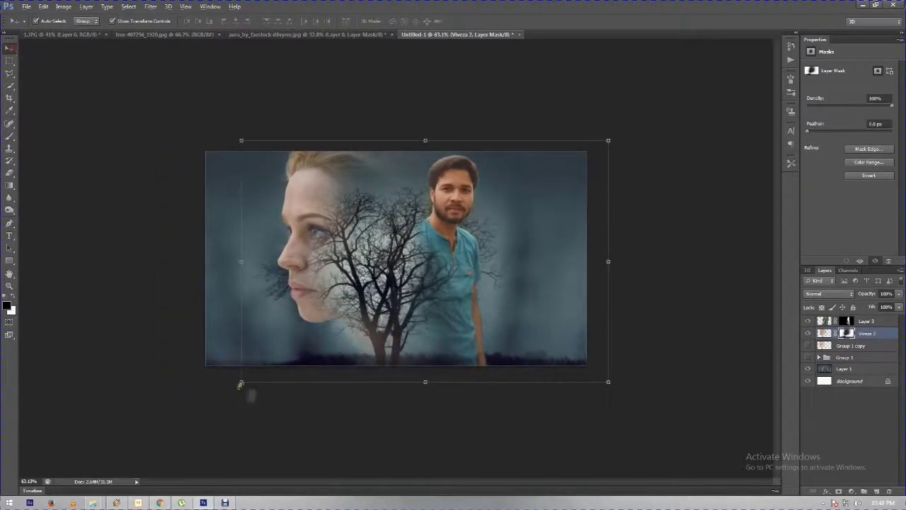
Enlarge the woman's layer to about 127%, reposition it and apply the enlargement.
drag(240, 385, 212, 432)
mouse_move(385, 345)
mouse_down()
mouse_move(398, 357)
mouse_move(381, 340)
mouse_up()
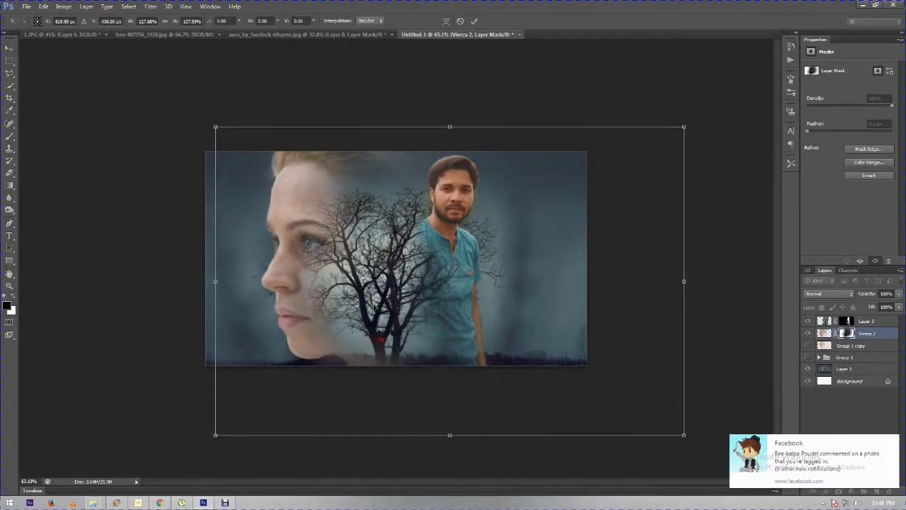
key(Return)
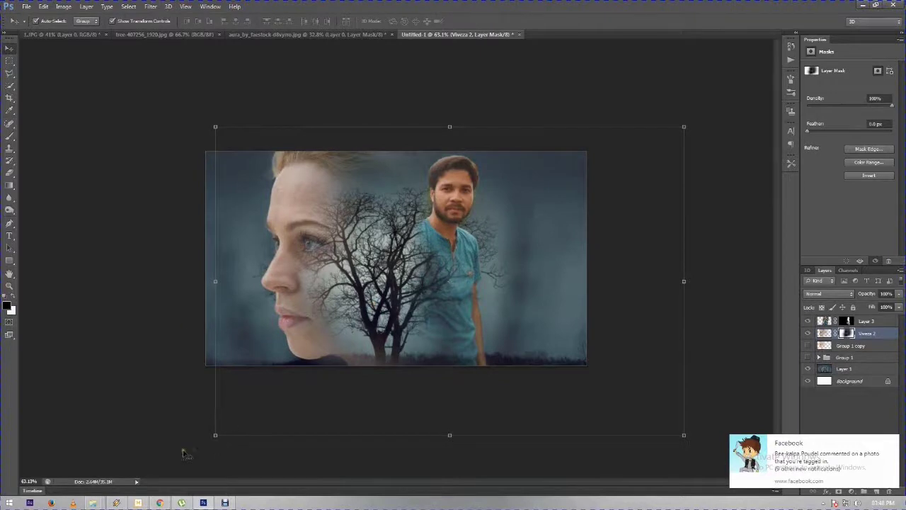
Trim the layer from the right and top, shift it up, and soften the mask at the tree base.
drag(684, 281, 675, 281)
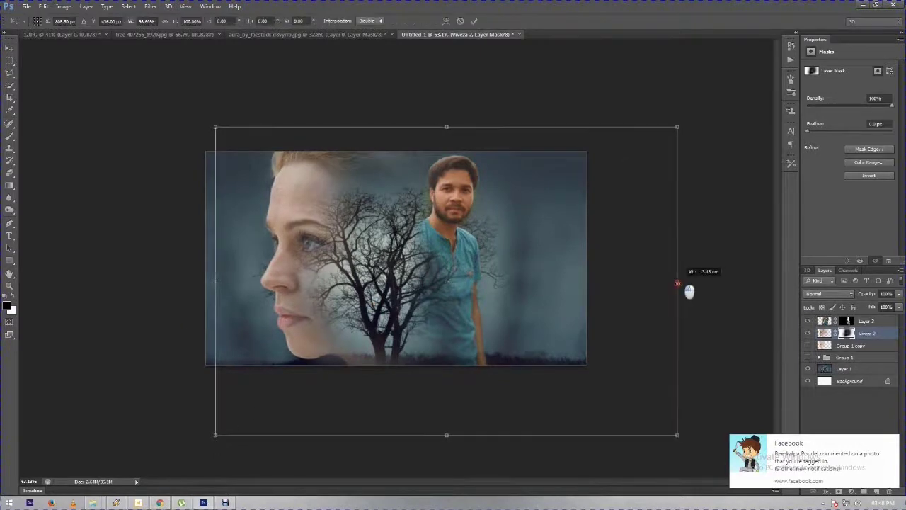
drag(443, 126, 443, 132)
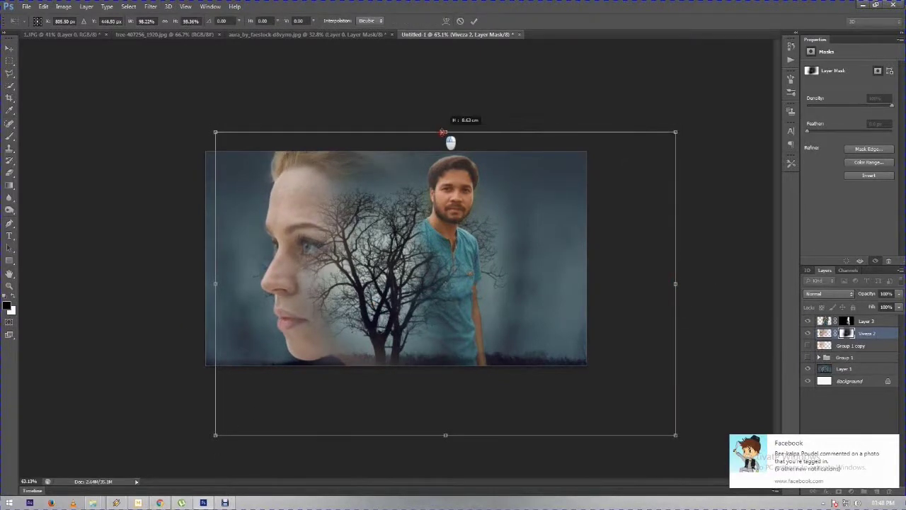
drag(449, 175, 451, 171)
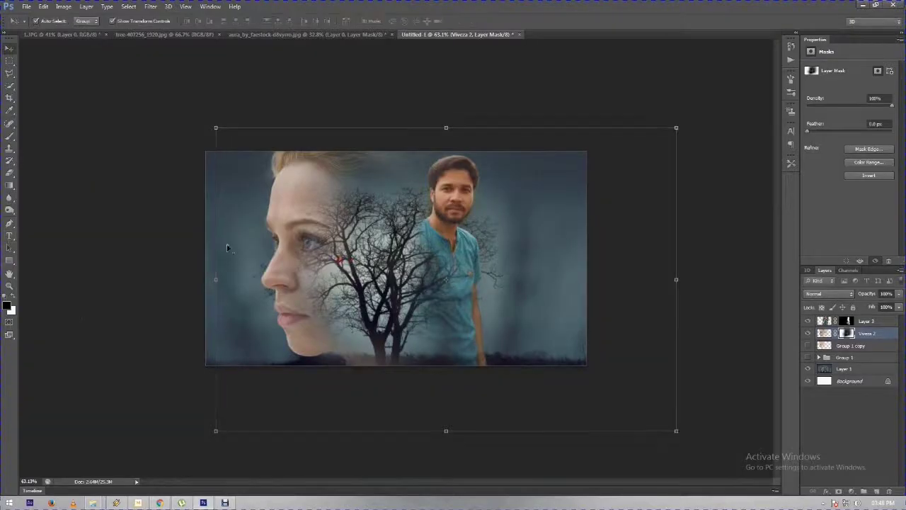
click(9, 136)
mouse_move(387, 354)
mouse_down()
mouse_move(410, 361)
mouse_move(336, 404)
mouse_up()
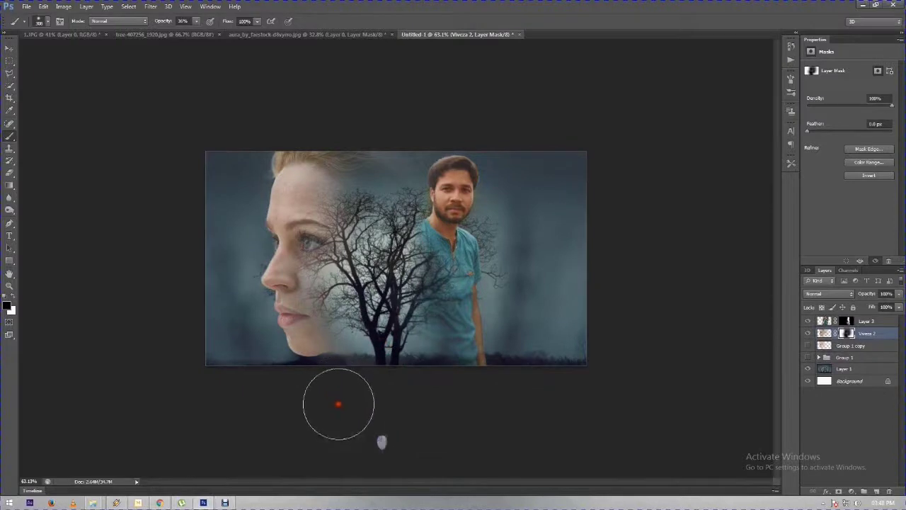
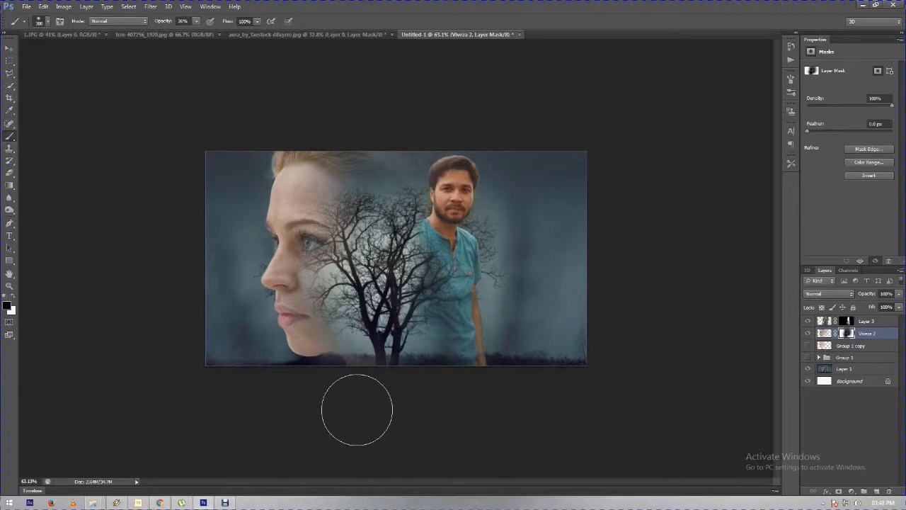
Paint the Vieeza 2 mask to reveal the tree's base and its branches over the face.
drag(400, 374, 435, 369)
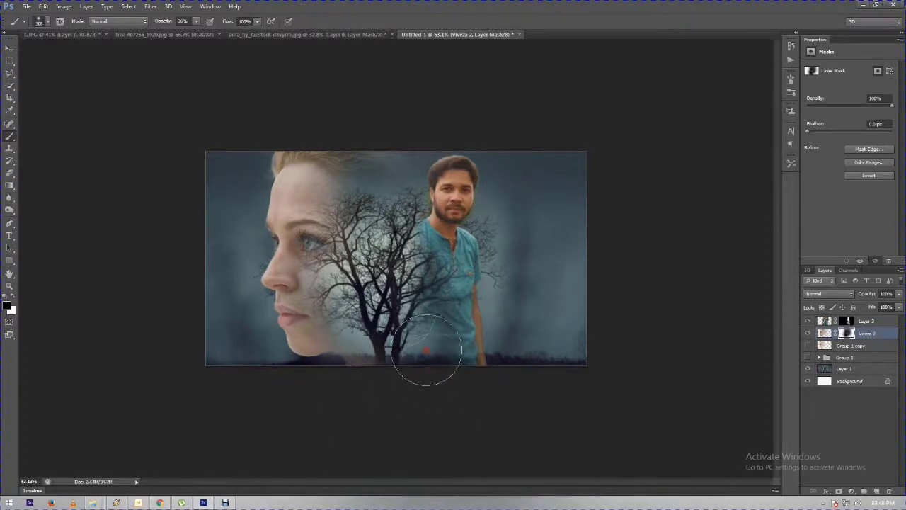
drag(333, 207, 401, 286)
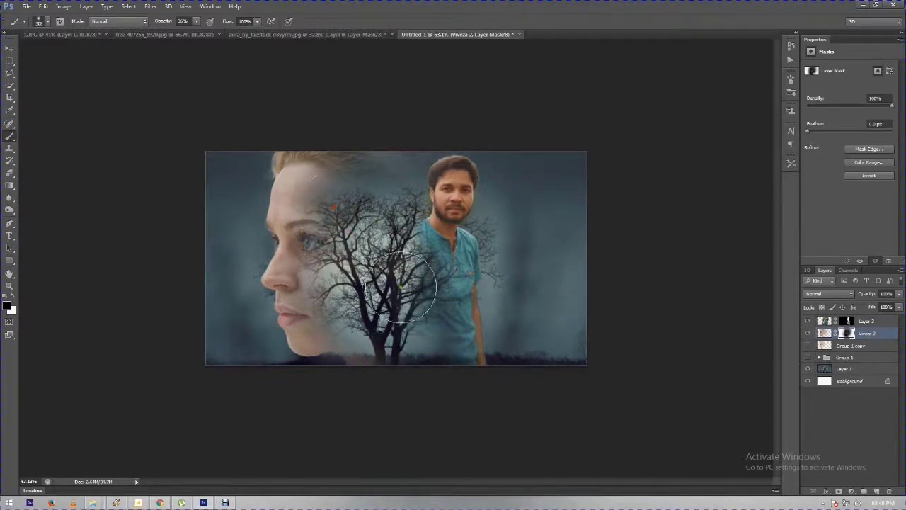
click(867, 370)
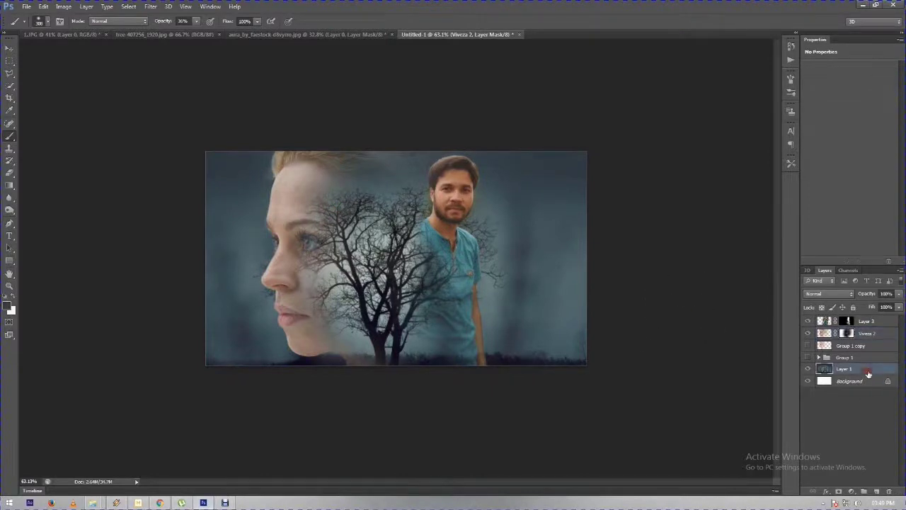
Add a Color Balance layer above Layer 1, nudging midtones slightly toward magenta and yellow.
click(851, 490)
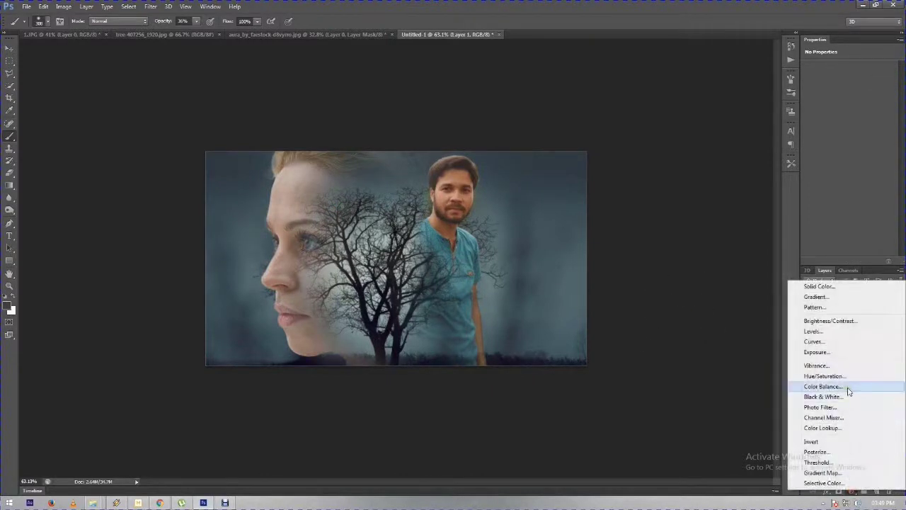
click(848, 387)
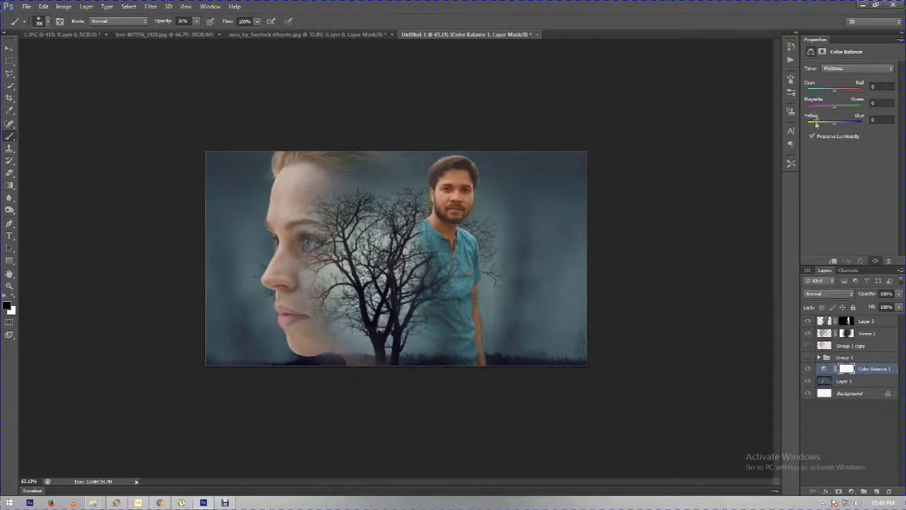
drag(835, 108, 845, 108)
drag(832, 128, 834, 124)
click(9, 48)
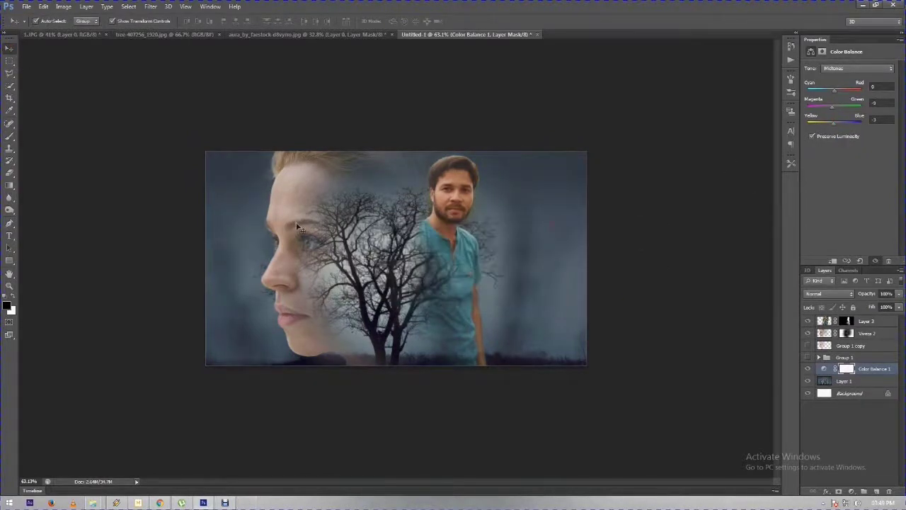
click(326, 229)
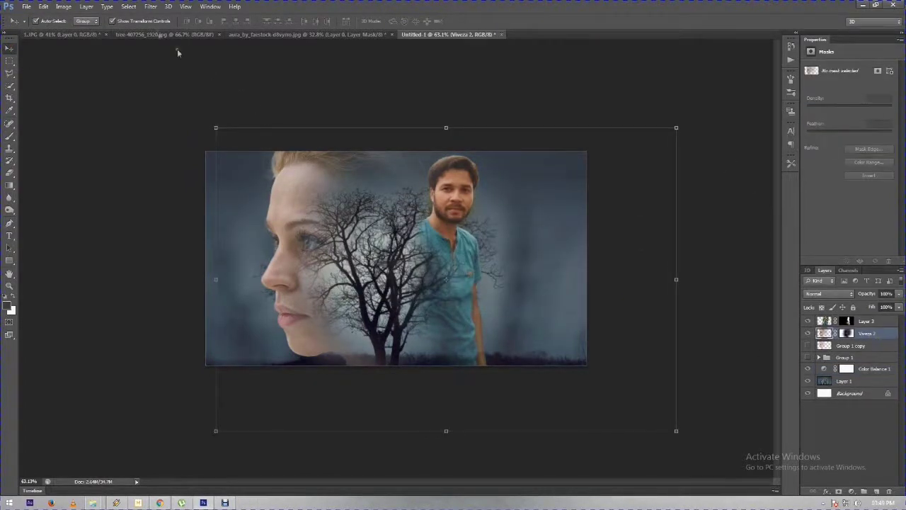
Add a second Color Balance adjustment clipped to the Vieeza 2 layer.
click(155, 9)
click(455, 116)
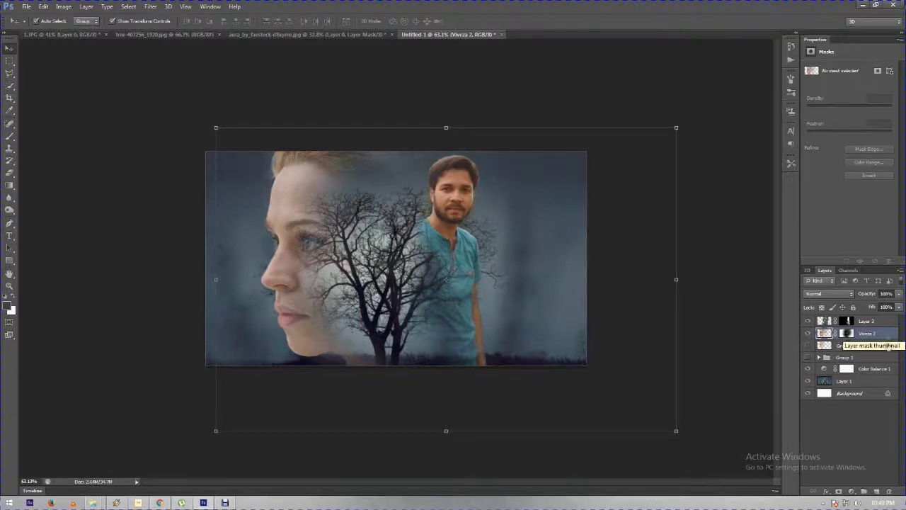
click(851, 491)
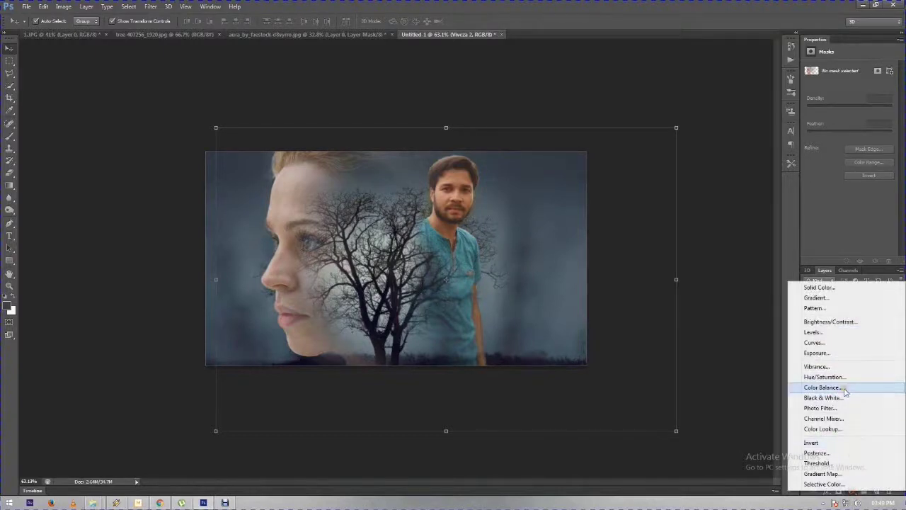
click(822, 387)
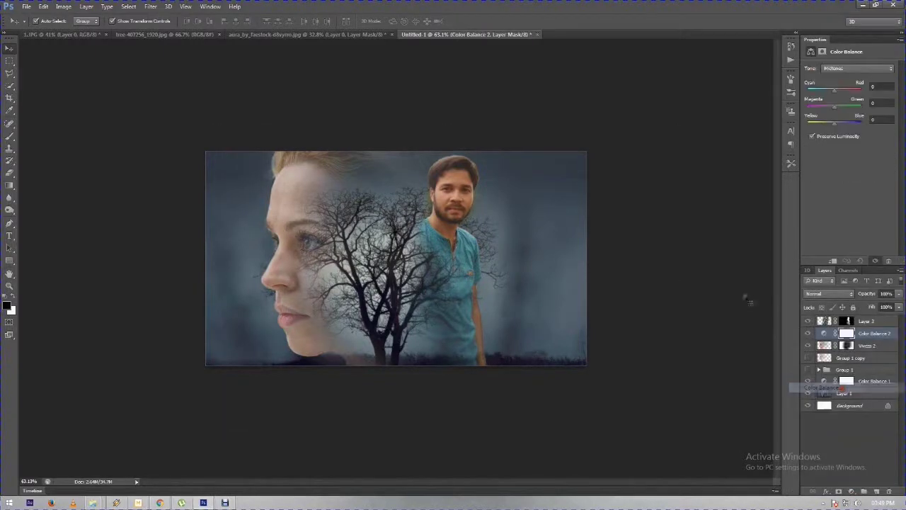
click(832, 261)
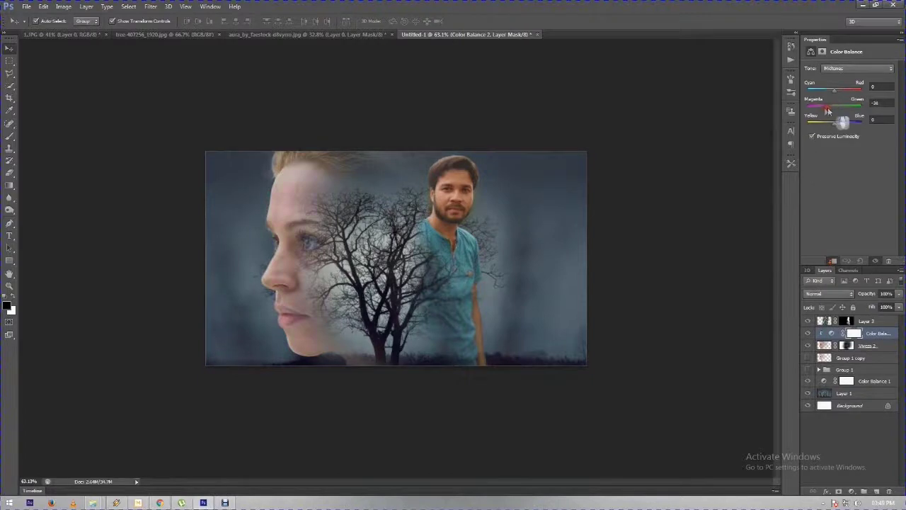
Set its midtones to -67 cyan/red, -21 magenta/green and +16 yellow/blue.
mouse_move(824, 108)
mouse_down()
mouse_move(837, 109)
mouse_move(824, 125)
mouse_move(841, 127)
mouse_up()
drag(829, 108, 822, 108)
mouse_move(842, 124)
mouse_down()
mouse_move(832, 123)
mouse_move(847, 125)
mouse_up()
drag(840, 125, 830, 125)
drag(818, 90, 830, 91)
drag(818, 94, 811, 93)
click(10, 62)
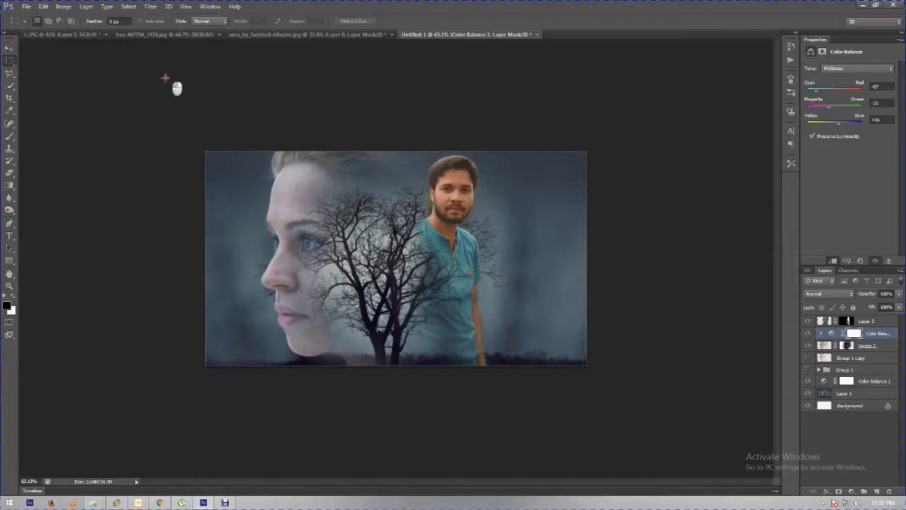
Add a Photo Filter adjustment layer clipped to Layer 3.
scroll(396, 258, down, 3)
scroll(396, 258, up, 2)
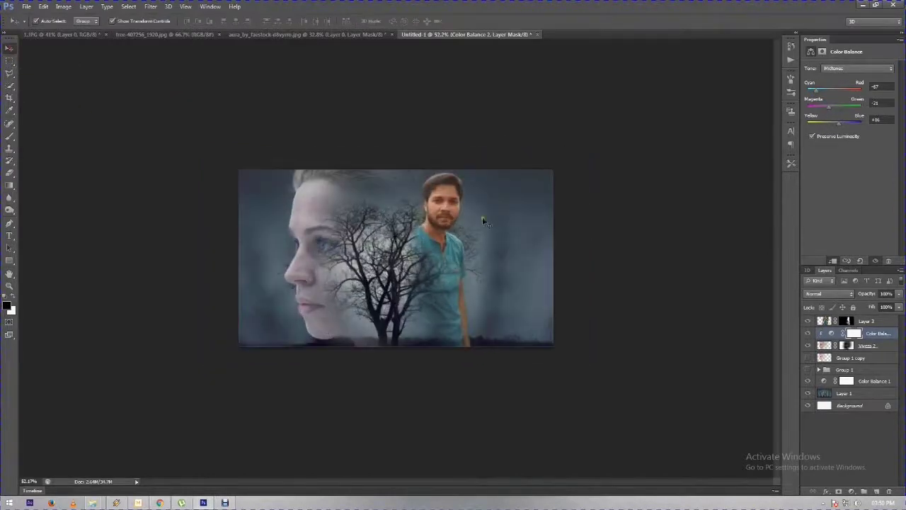
key(v)
click(458, 203)
click(851, 491)
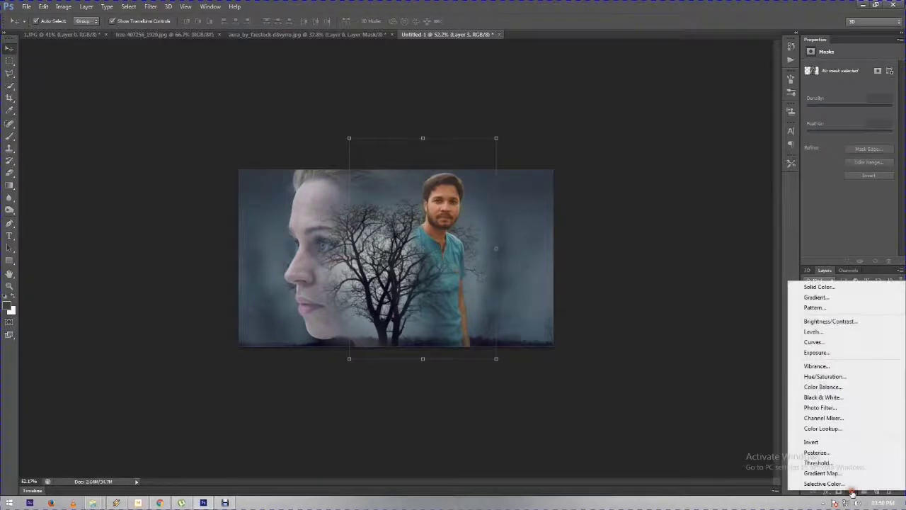
click(823, 408)
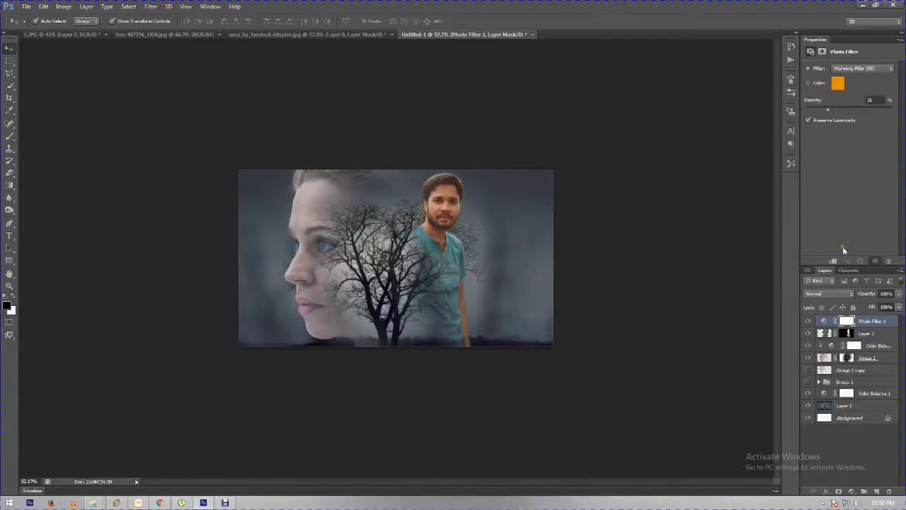
click(831, 261)
Set the Photo Filter to Cyan at 74% density.
click(858, 71)
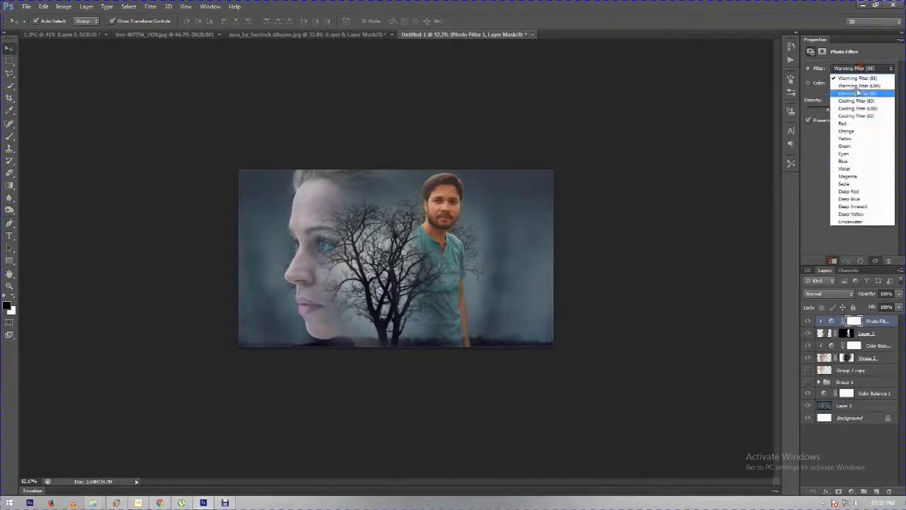
click(860, 155)
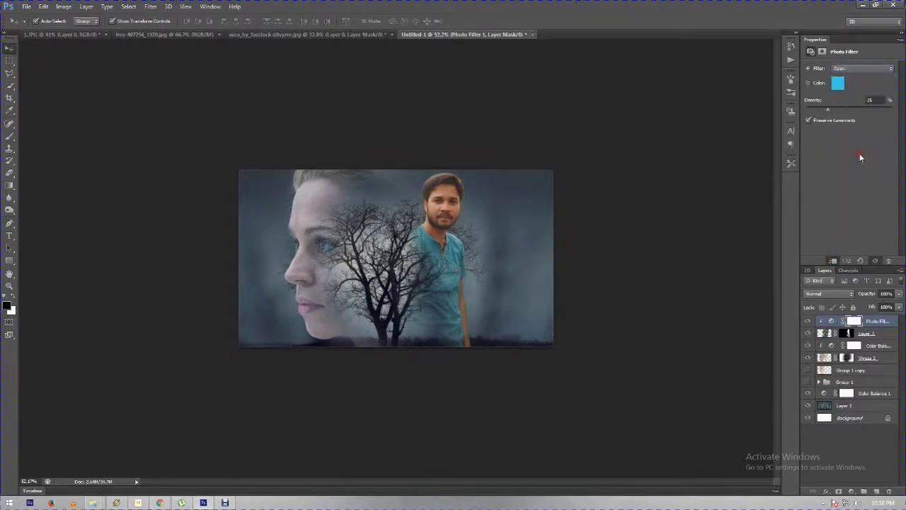
mouse_move(827, 109)
mouse_down()
mouse_move(891, 110)
mouse_move(870, 121)
mouse_up()
click(9, 60)
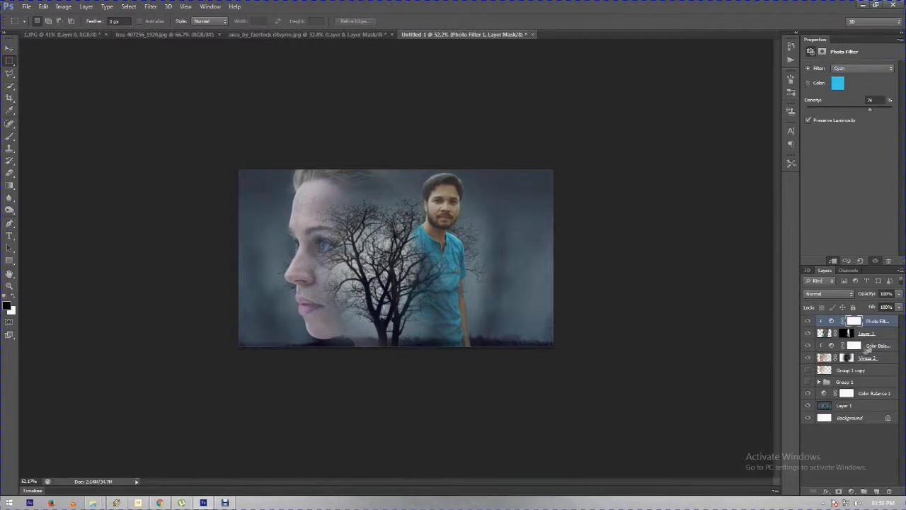
click(890, 338)
click(10, 49)
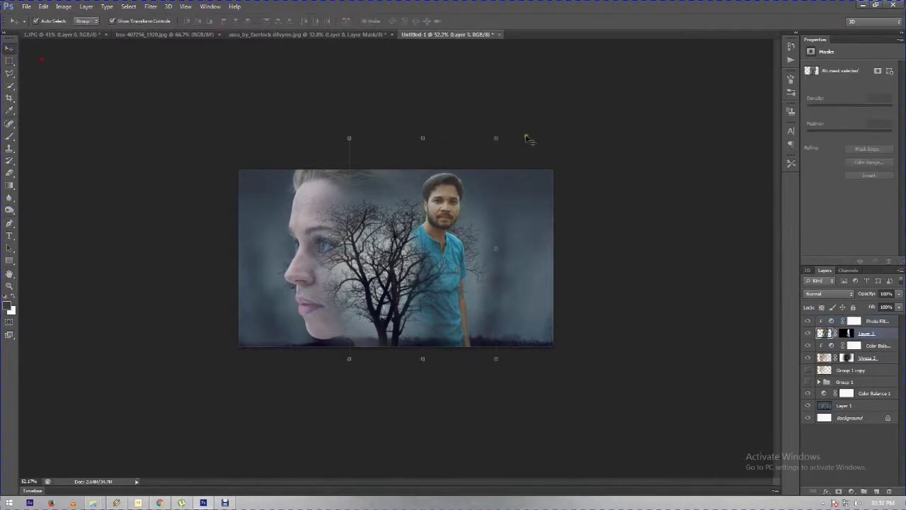
Free-transform Layer 3 to rotate it a fraction of a degree and commit.
key(ctrl+t)
drag(503, 129, 503, 128)
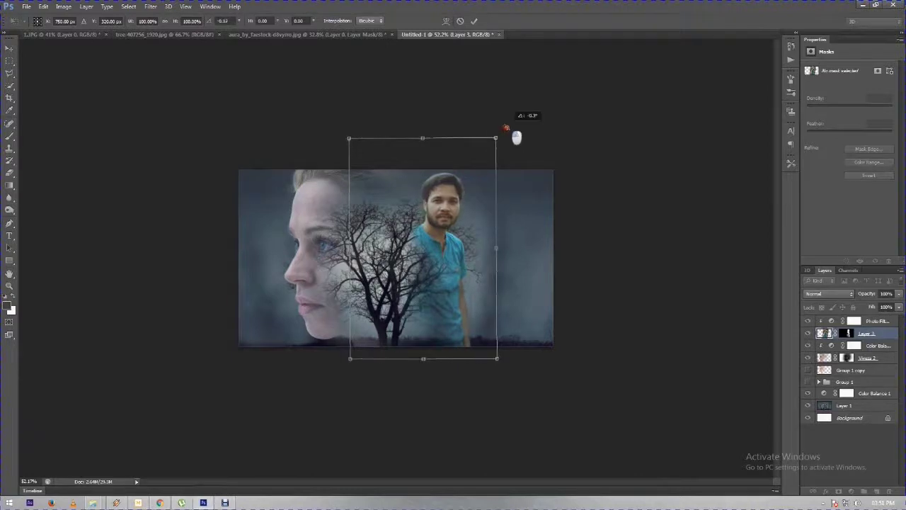
double_click(467, 197)
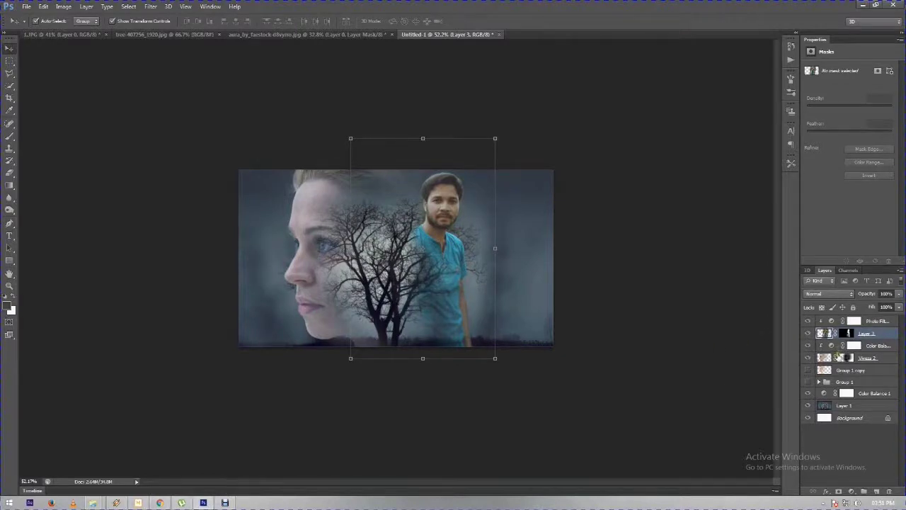
click(9, 135)
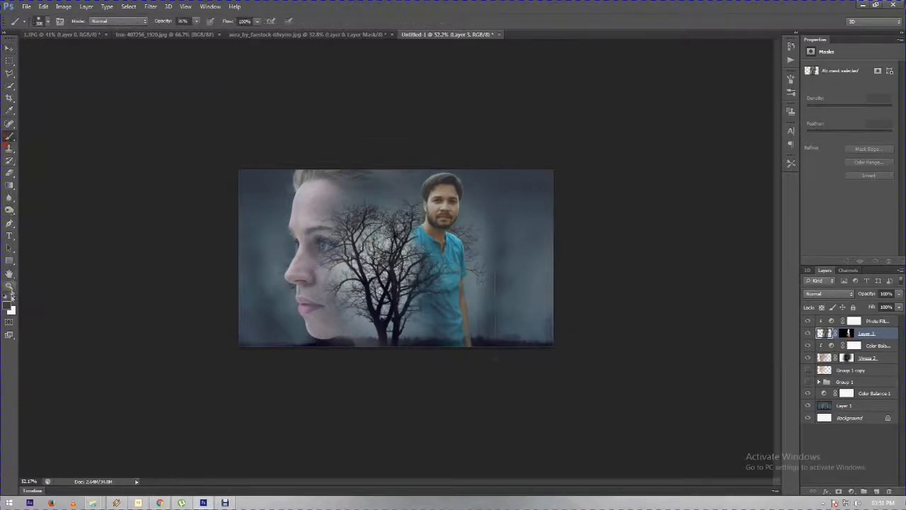
Paint Layer 3's mask near the man's legs with a small white brush at 22% opacity.
click(13, 303)
right_click(485, 347)
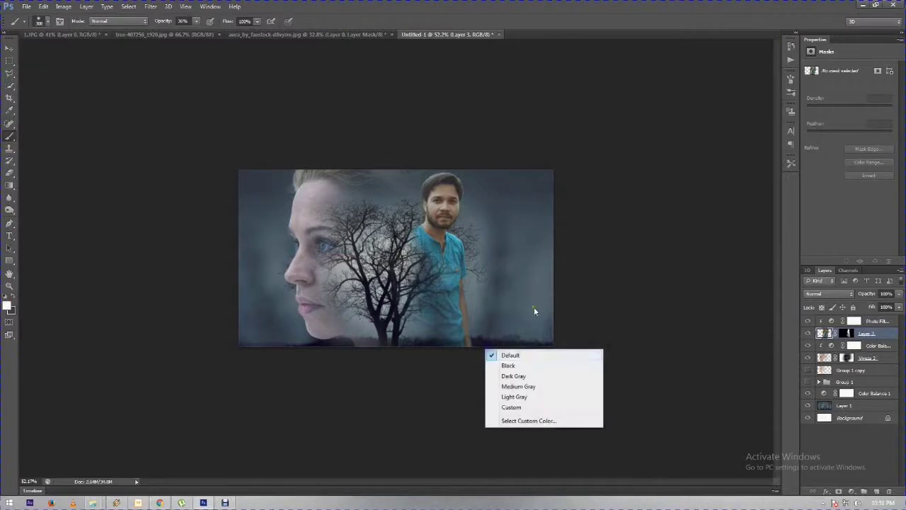
right_click(531, 322)
drag(598, 296, 572, 296)
click(460, 344)
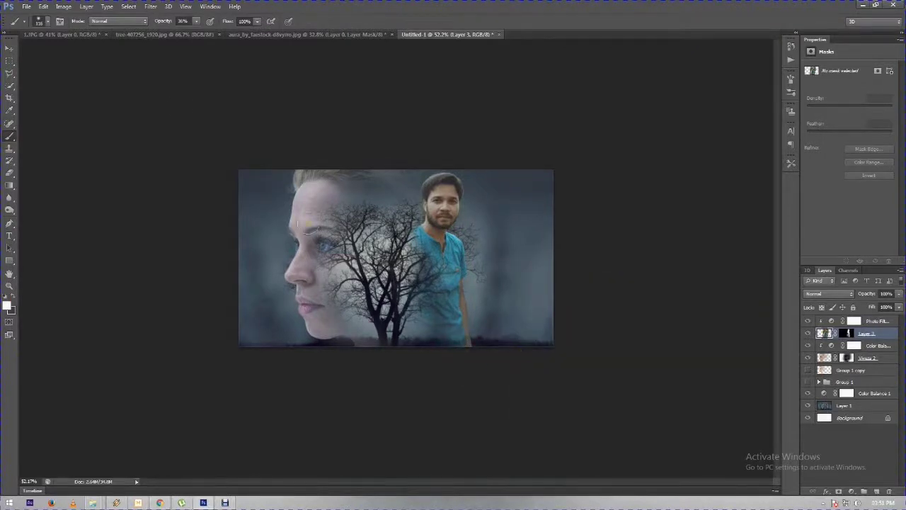
drag(163, 20, 154, 21)
drag(473, 352, 434, 344)
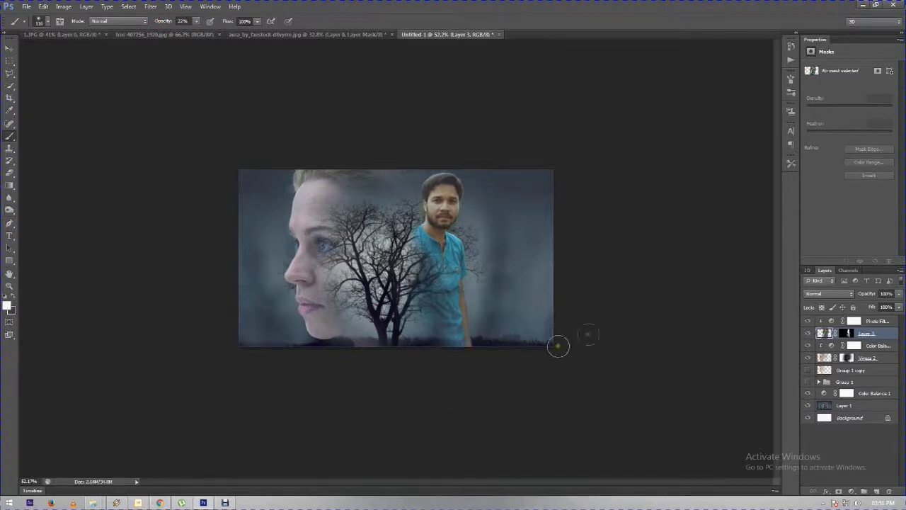
drag(467, 335, 428, 336)
shift+click(887, 322)
Group Layer 3 with its Photo Filter into Group 2, then duplicate and merge the copy.
key(ctrl+g)
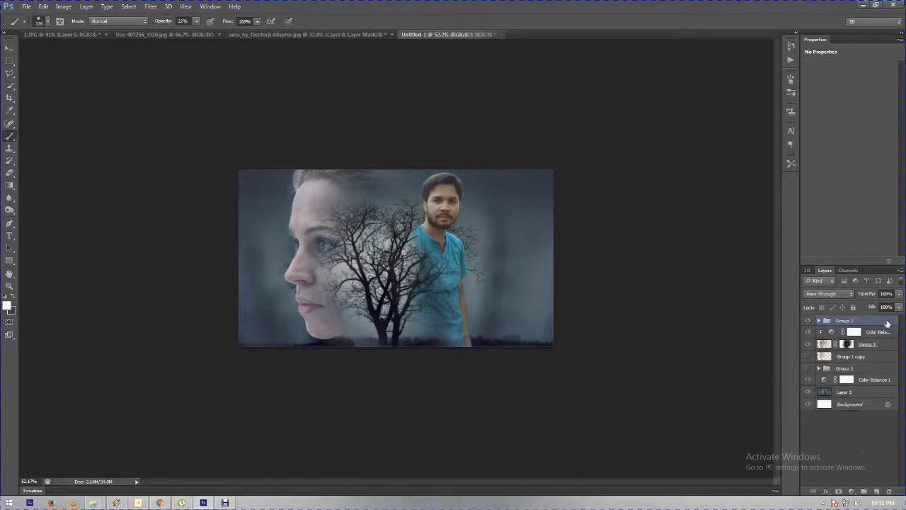
key(ctrl+j)
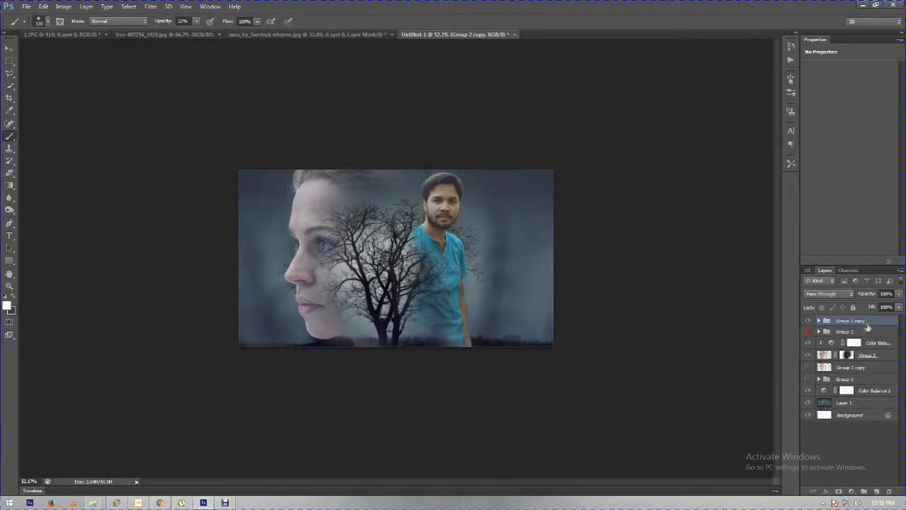
right_click(869, 321)
click(836, 228)
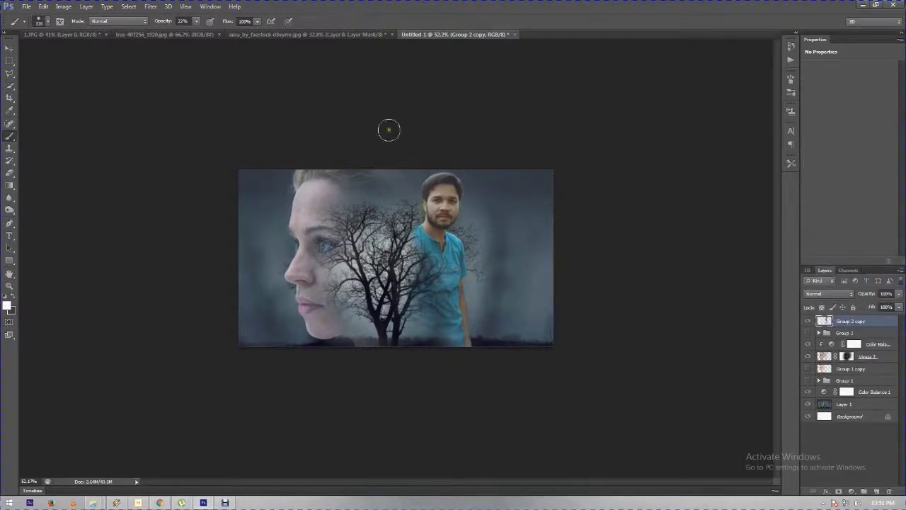
Apply Viveza 2 to the merged copy with structure 75%, contrast 24%, saturation 28%.
click(150, 6)
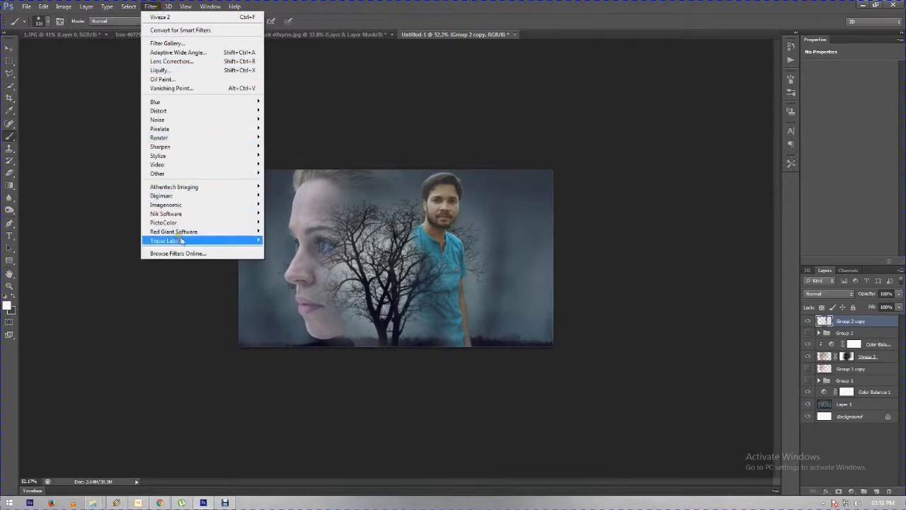
mouse_move(166, 213)
click(281, 231)
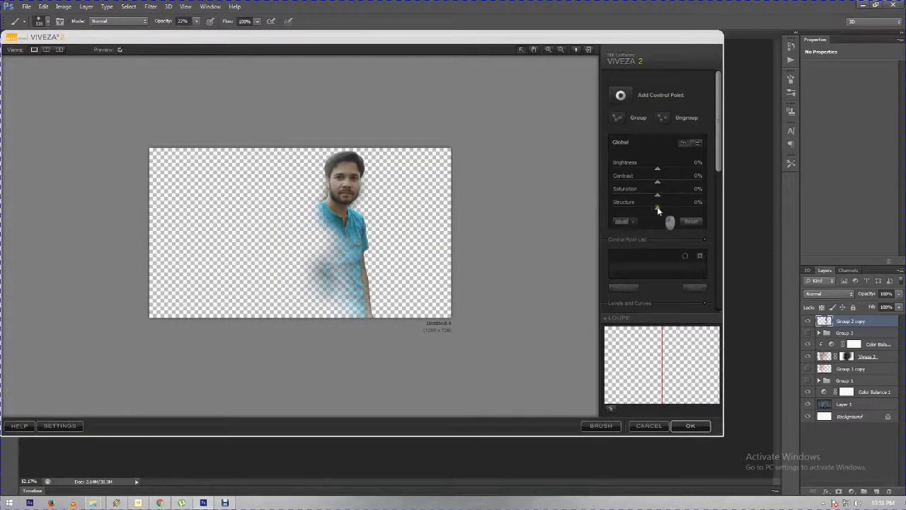
mouse_move(682, 209)
mouse_down()
mouse_move(691, 210)
mouse_move(644, 199)
mouse_up()
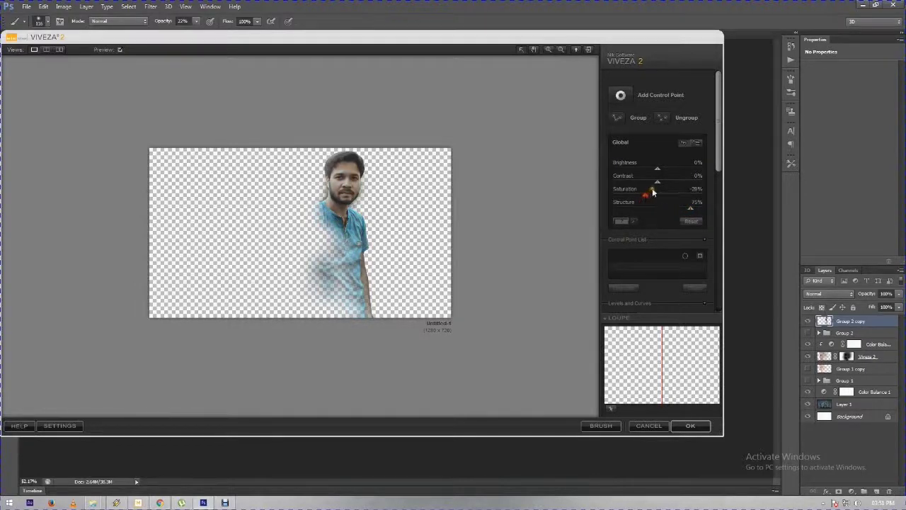
click(690, 426)
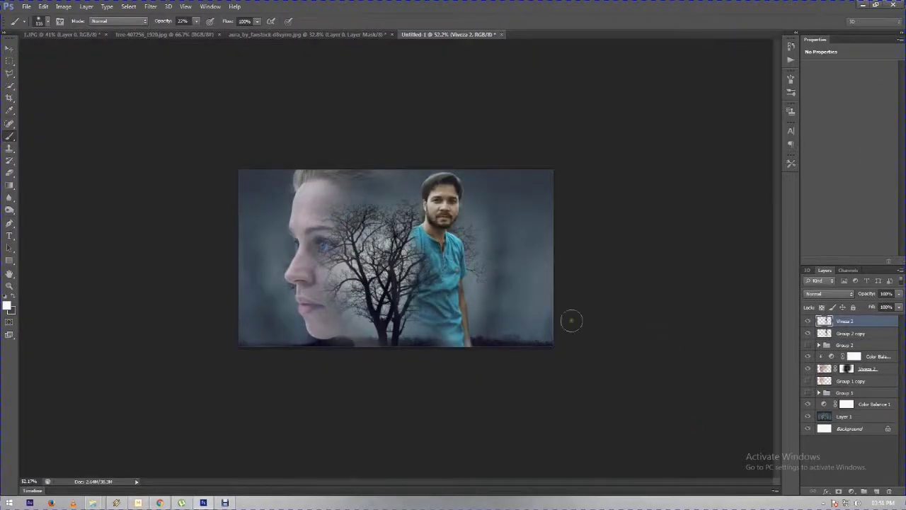
Merge the Viveza 2 layer with Group 2 copy into one layer.
key(ctrl+plus)
key(ctrl+plus)
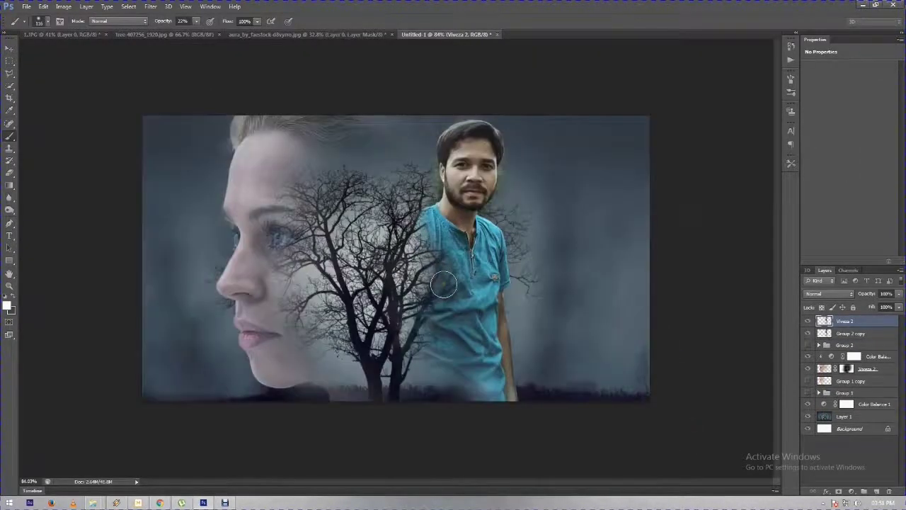
key(ctrl+minus)
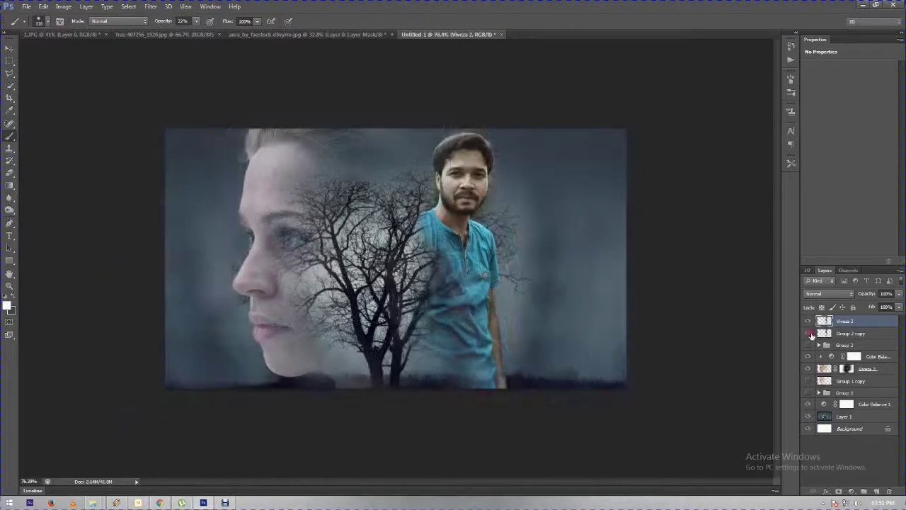
click(809, 334)
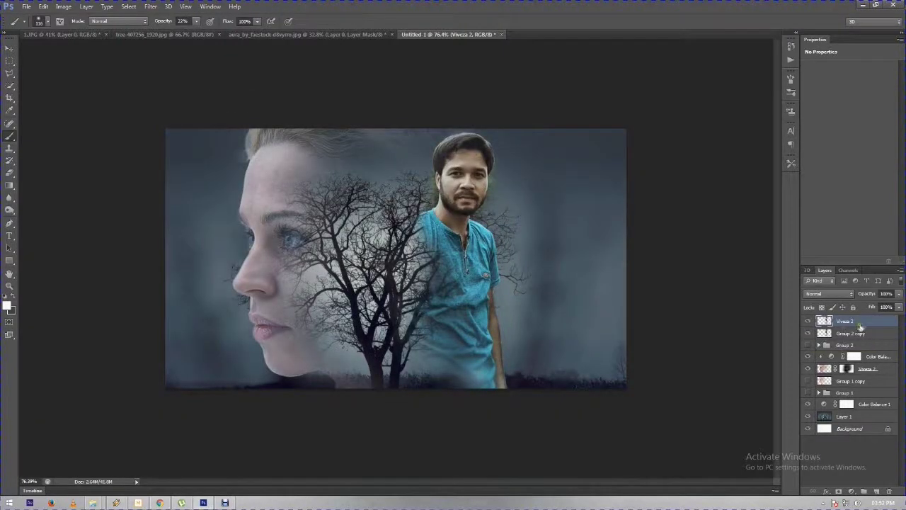
ctrl+click(871, 323)
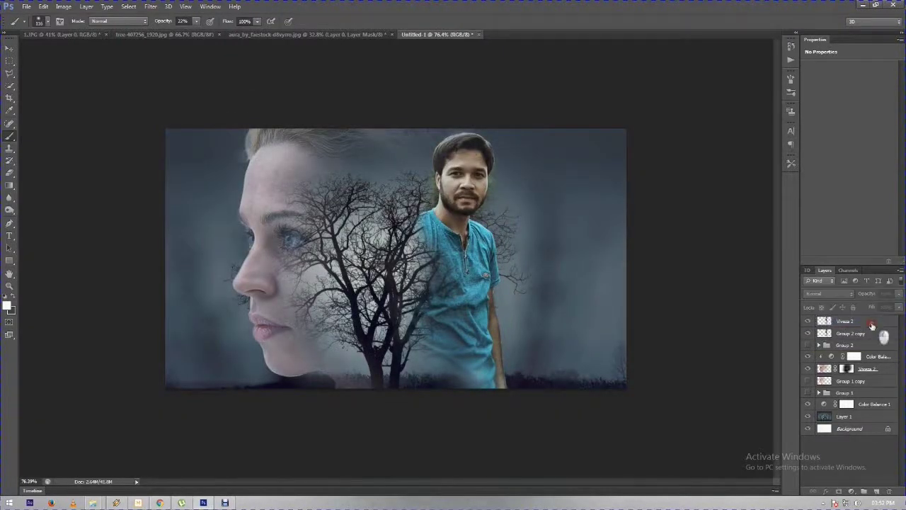
ctrl+click(871, 323)
right_click(876, 337)
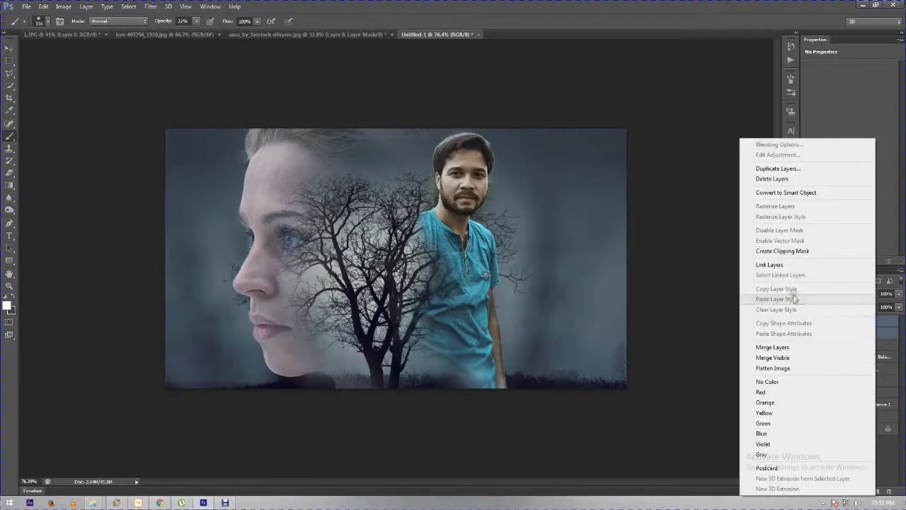
click(782, 347)
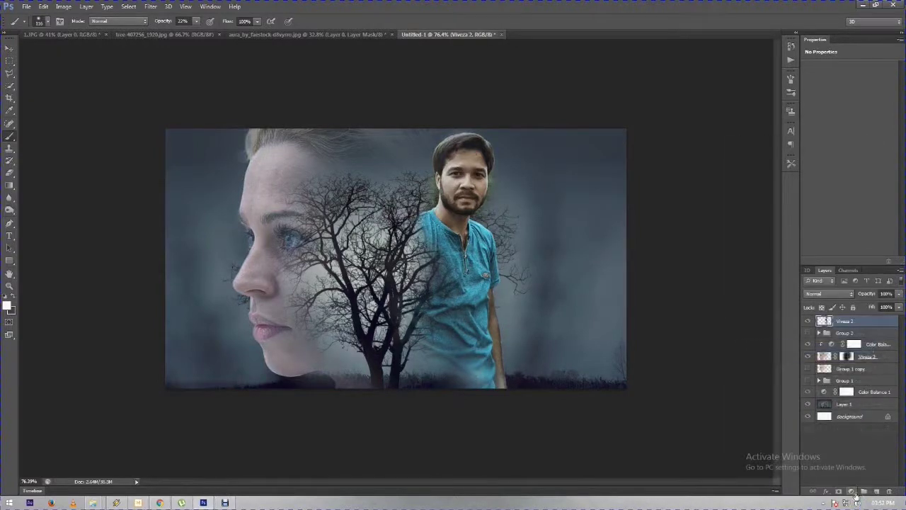
Add a layer mask and set up a black brush at size 72 and 100% opacity.
click(851, 491)
key(x)
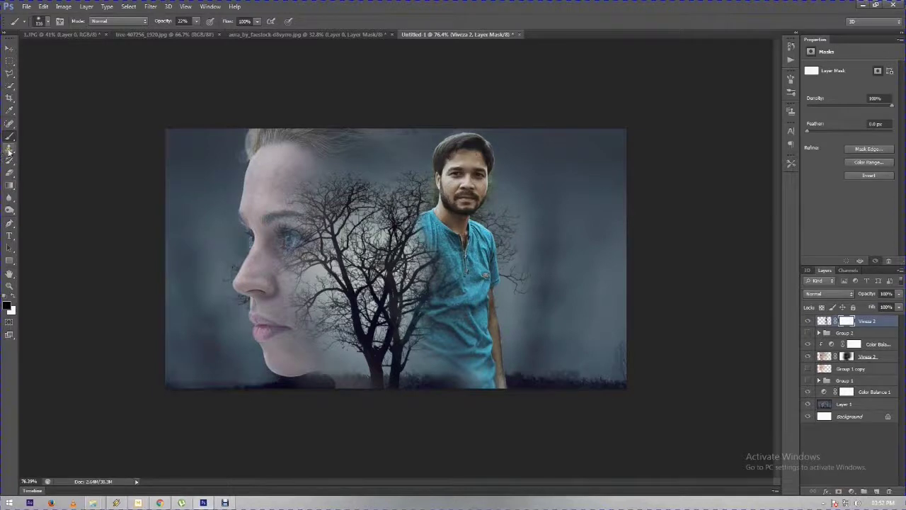
right_click(460, 173)
drag(488, 194, 475, 192)
key(Return)
drag(162, 23, 507, 74)
scroll(519, 196, up, 3)
right_click(610, 161)
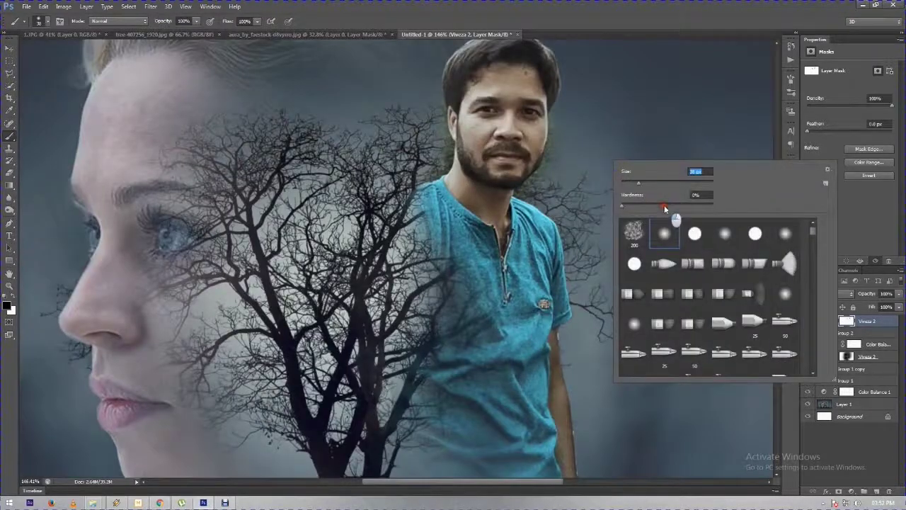
click(574, 145)
Mask out the light blob to the right of the man's head.
drag(560, 145, 549, 173)
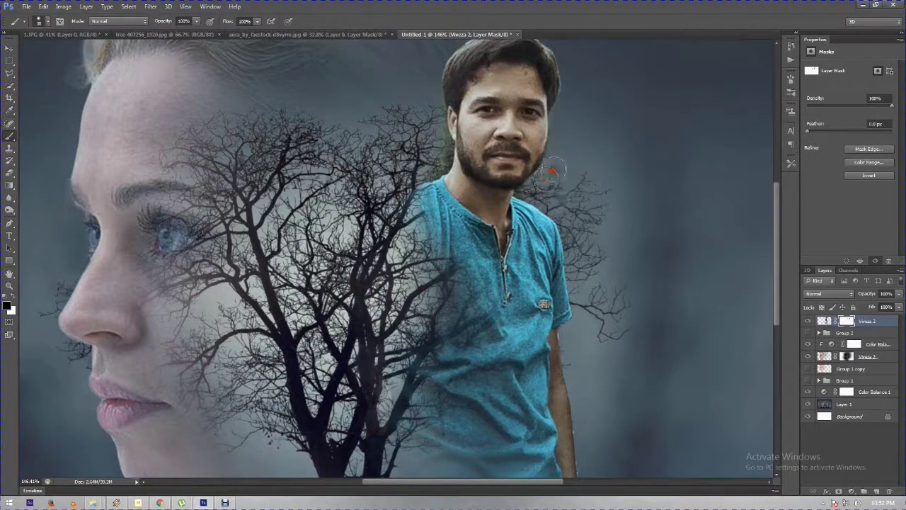
drag(550, 171, 562, 115)
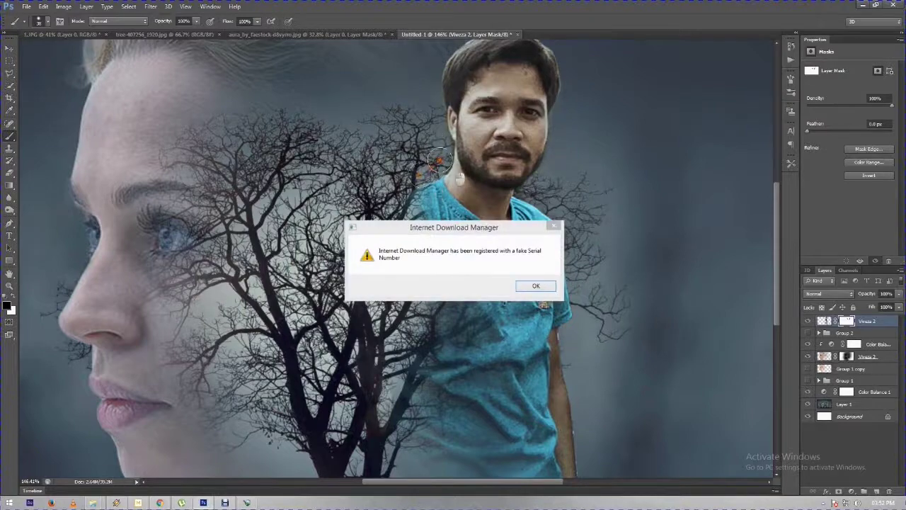
click(554, 227)
scroll(577, 162, up, 3)
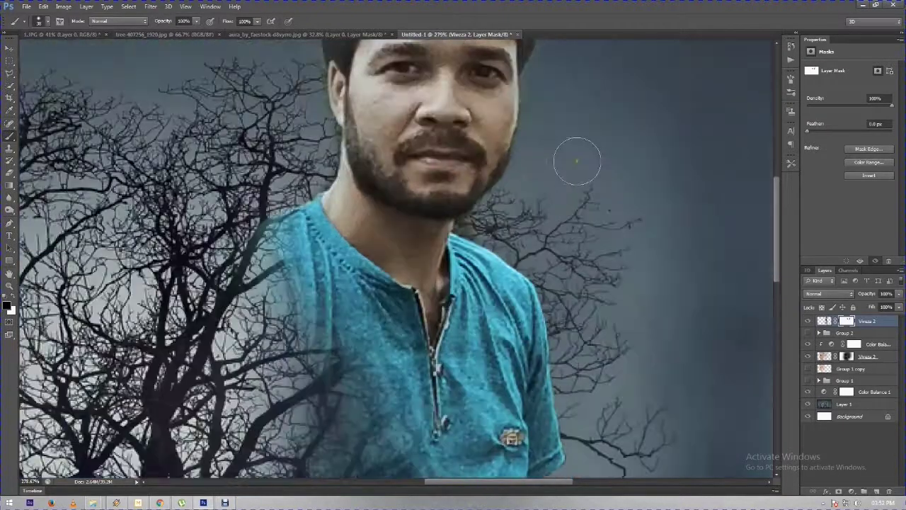
scroll(583, 178, up, 5)
right_click(600, 188)
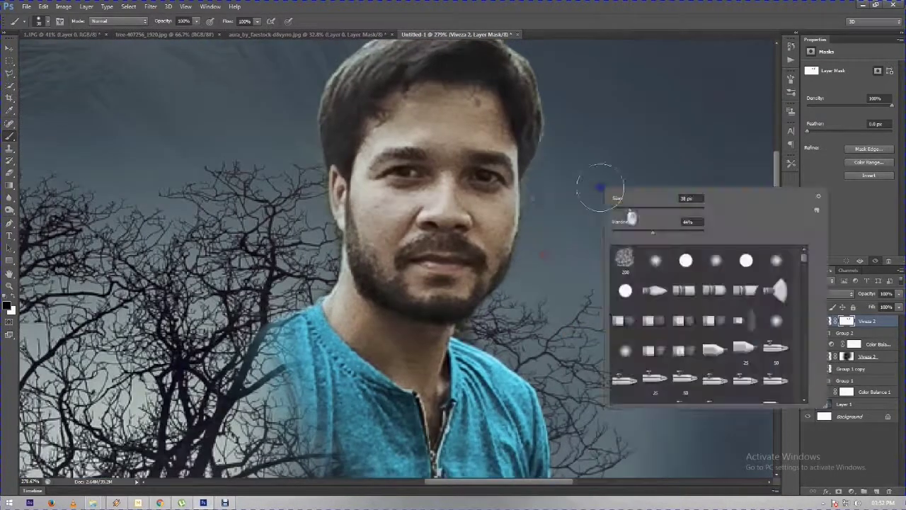
click(541, 186)
Mask the light halo along the man's jaw, hair edge and hairline.
mouse_move(536, 224)
mouse_down()
mouse_move(512, 298)
mouse_move(477, 327)
mouse_up()
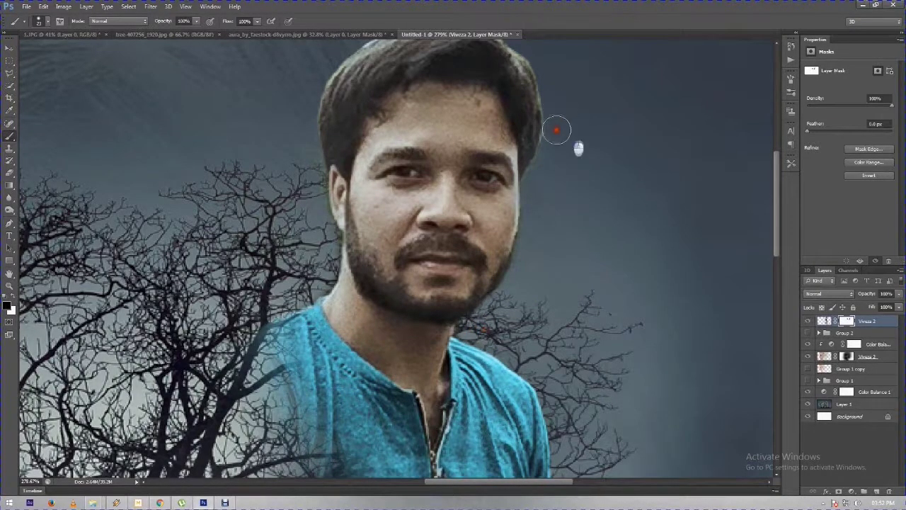
drag(556, 128, 587, 226)
mouse_move(377, 109)
mouse_down()
mouse_move(328, 151)
mouse_move(319, 186)
mouse_move(316, 239)
mouse_move(344, 319)
mouse_move(338, 346)
mouse_up()
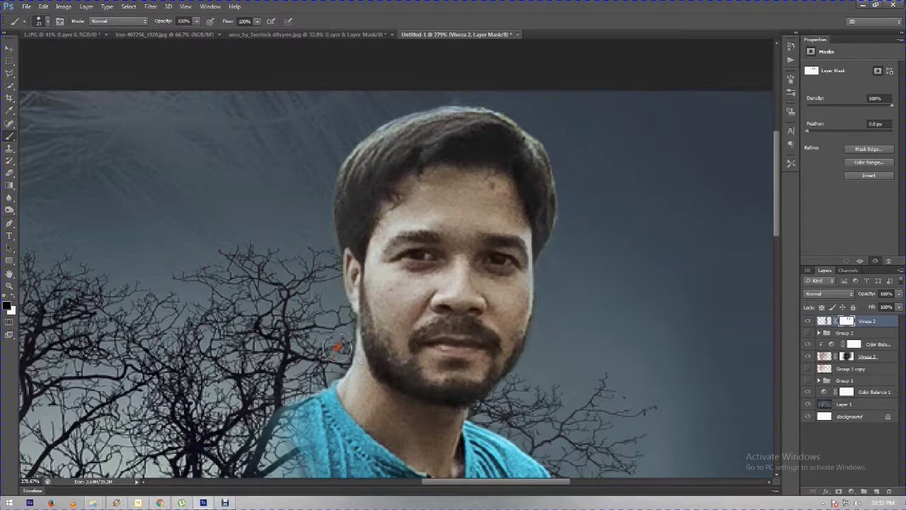
mouse_move(403, 92)
mouse_down()
mouse_move(473, 94)
mouse_move(536, 111)
mouse_move(569, 146)
mouse_move(574, 208)
mouse_move(562, 146)
mouse_move(522, 111)
mouse_move(480, 95)
mouse_move(387, 93)
mouse_move(374, 113)
mouse_move(384, 121)
mouse_move(328, 160)
mouse_move(348, 133)
mouse_move(384, 116)
mouse_move(328, 157)
mouse_move(342, 137)
mouse_move(316, 198)
mouse_move(393, 109)
mouse_up()
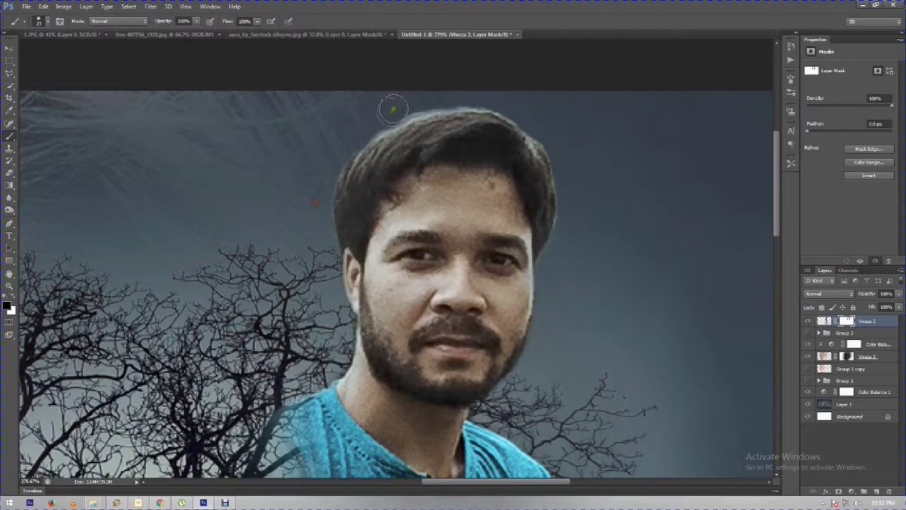
key(ctrl+0)
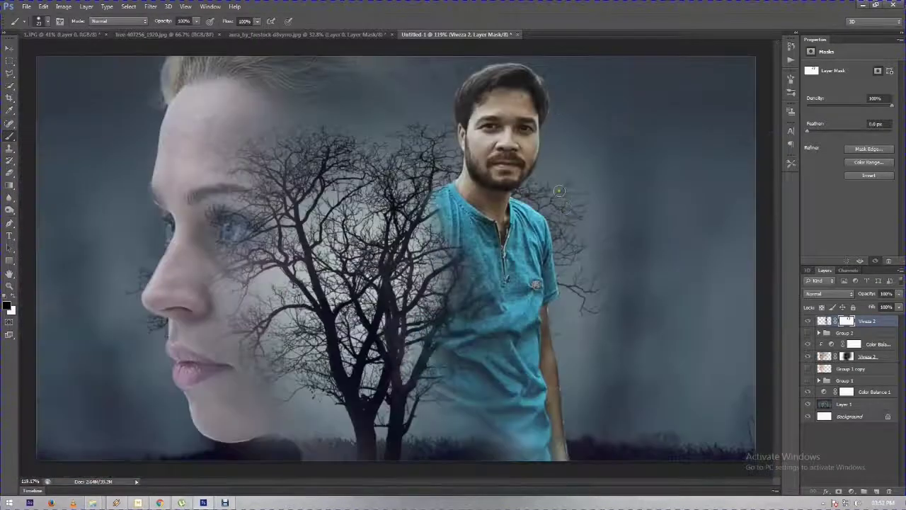
scroll(563, 201, down, 1)
scroll(562, 196, down, 1)
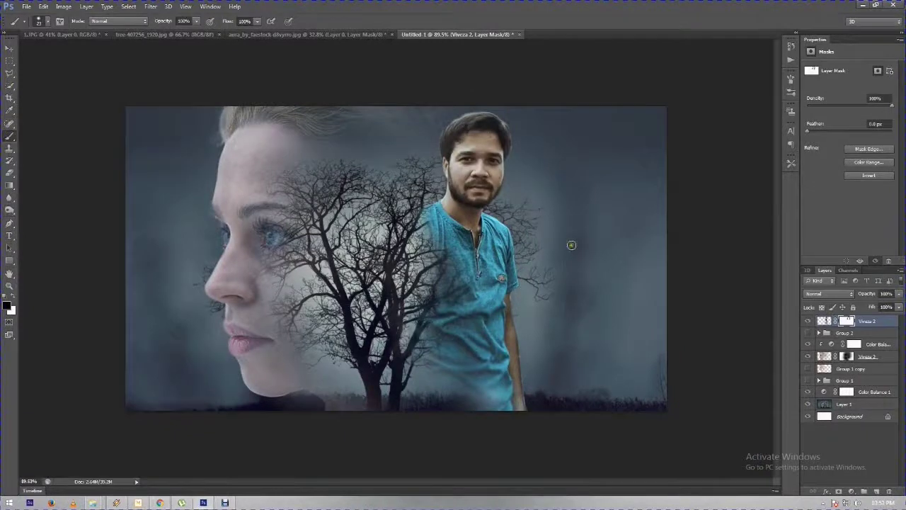
scroll(602, 307, up, 1)
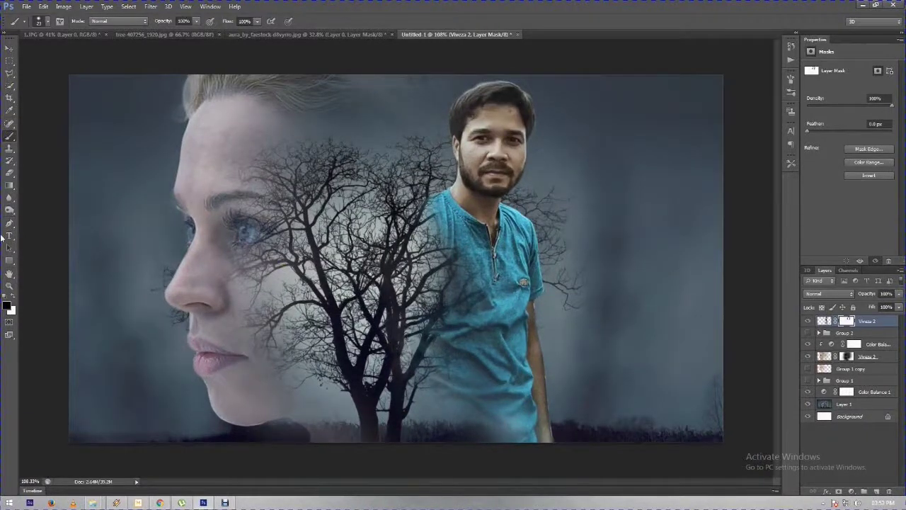
Set up the Smudge tool on the Viveza 2 layer's image with lowered strength.
drag(9, 197, 48, 201)
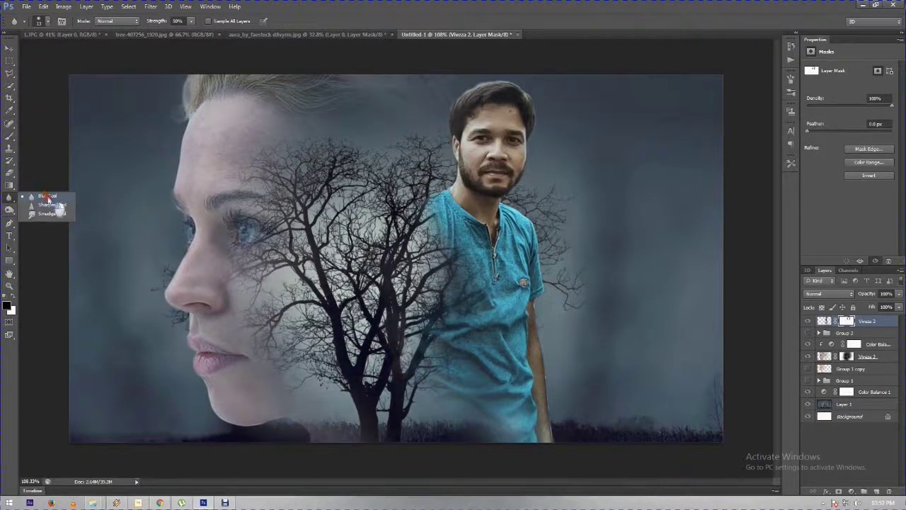
click(50, 213)
right_click(463, 216)
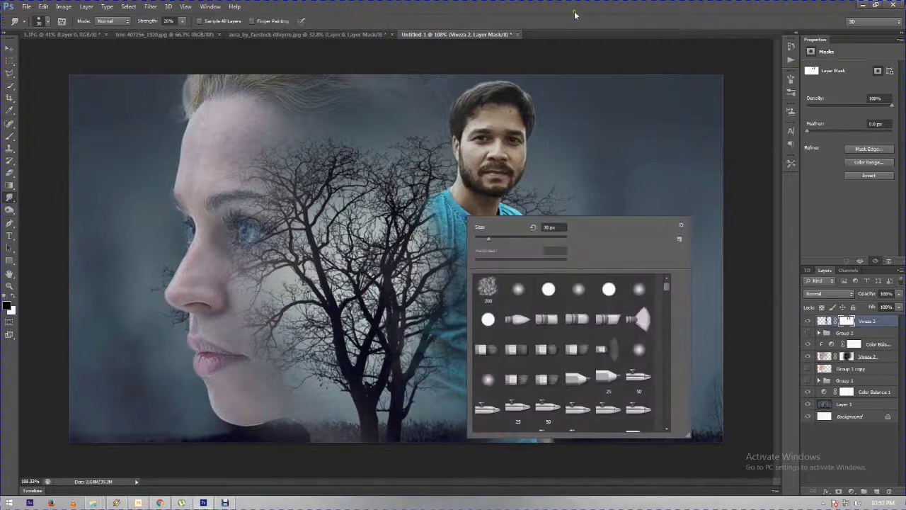
key(Escape)
scroll(495, 156, up, 5)
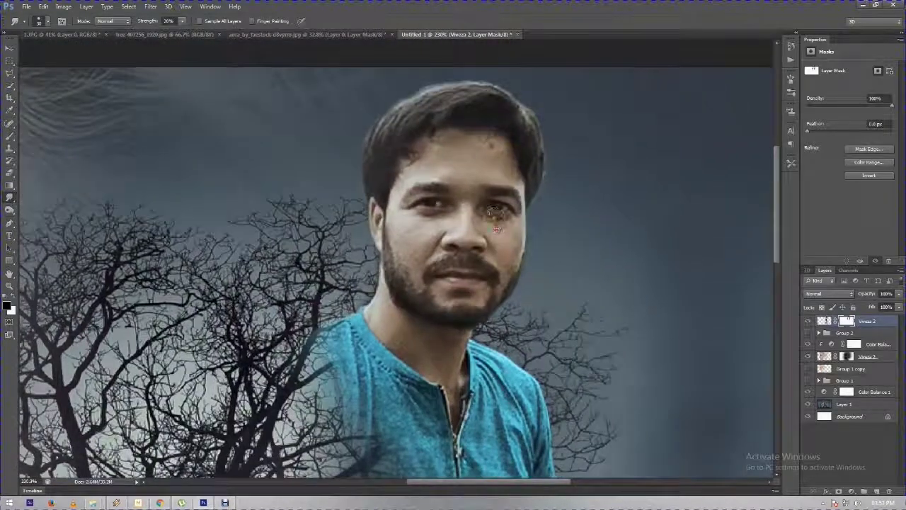
scroll(495, 227, up, 3)
click(824, 321)
key(0)
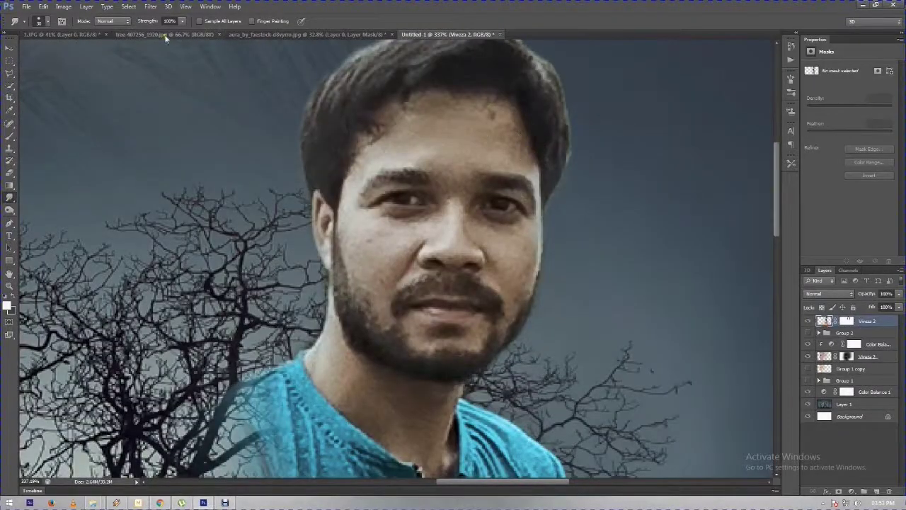
drag(146, 26, 133, 26)
Smudge the man's forehead, cheek and jaw at about 33% strength to soften blemishes.
drag(424, 150, 496, 152)
mouse_move(495, 110)
mouse_down()
mouse_move(435, 150)
mouse_move(458, 154)
mouse_up()
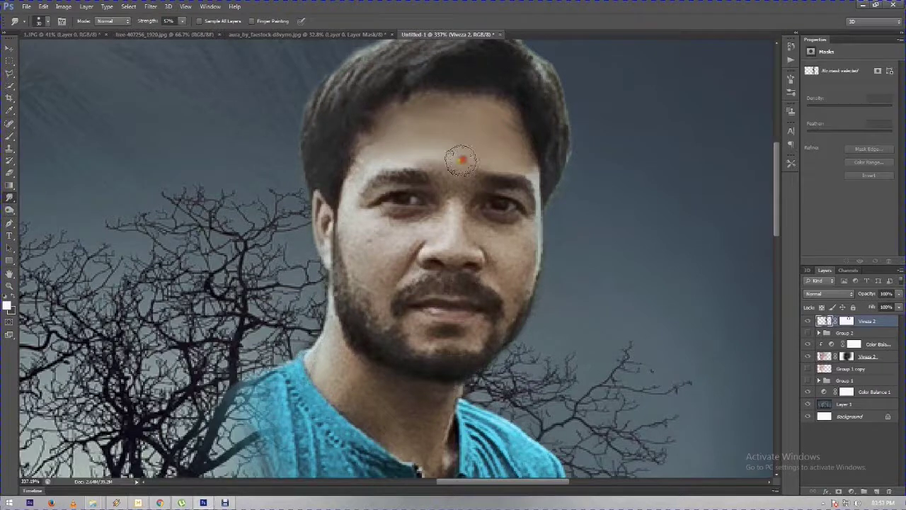
drag(147, 21, 130, 22)
mouse_move(354, 188)
mouse_down()
mouse_move(378, 242)
mouse_move(444, 198)
mouse_move(428, 162)
mouse_move(360, 182)
mouse_up()
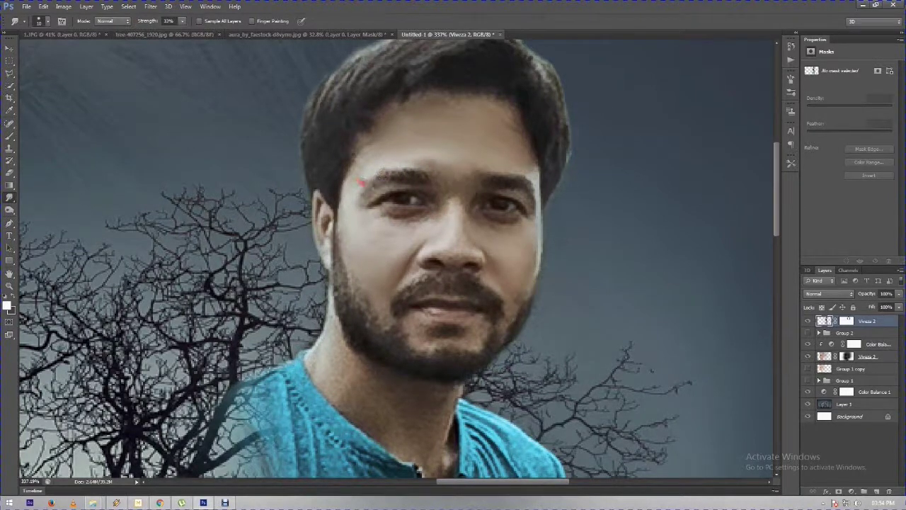
mouse_move(469, 206)
mouse_down()
mouse_move(522, 319)
mouse_move(441, 354)
mouse_move(354, 196)
mouse_move(492, 232)
mouse_move(430, 245)
mouse_move(525, 309)
mouse_move(513, 123)
mouse_move(489, 297)
mouse_move(481, 211)
mouse_move(385, 163)
mouse_move(382, 386)
mouse_move(396, 396)
mouse_move(328, 374)
mouse_move(412, 449)
mouse_move(394, 398)
mouse_move(425, 404)
mouse_move(433, 445)
mouse_move(404, 390)
mouse_move(354, 364)
mouse_move(425, 410)
mouse_up()
Smudge the right edge of the man's arm into the fog, then zoom out to review.
scroll(467, 388, down, 2)
scroll(467, 388, down, 2)
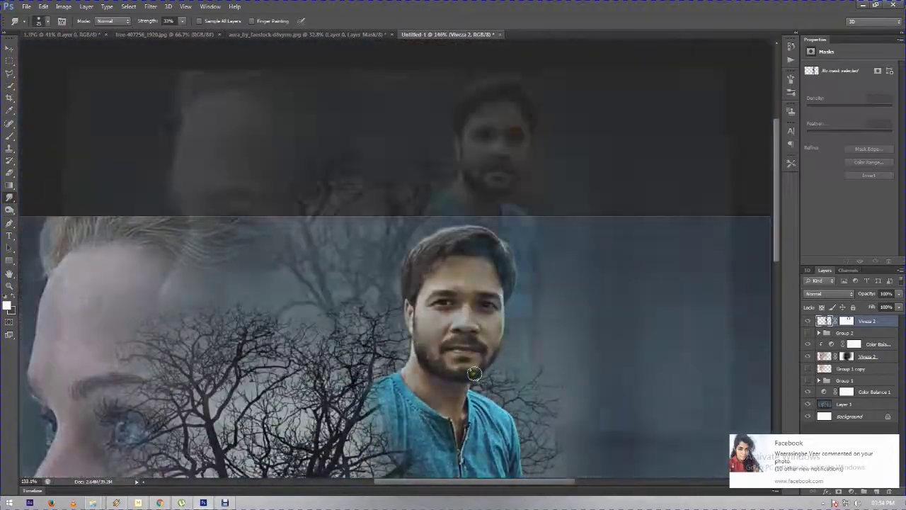
scroll(467, 388, down, 2)
scroll(552, 390, up, 2)
scroll(568, 390, up, 2)
scroll(568, 390, up, 1)
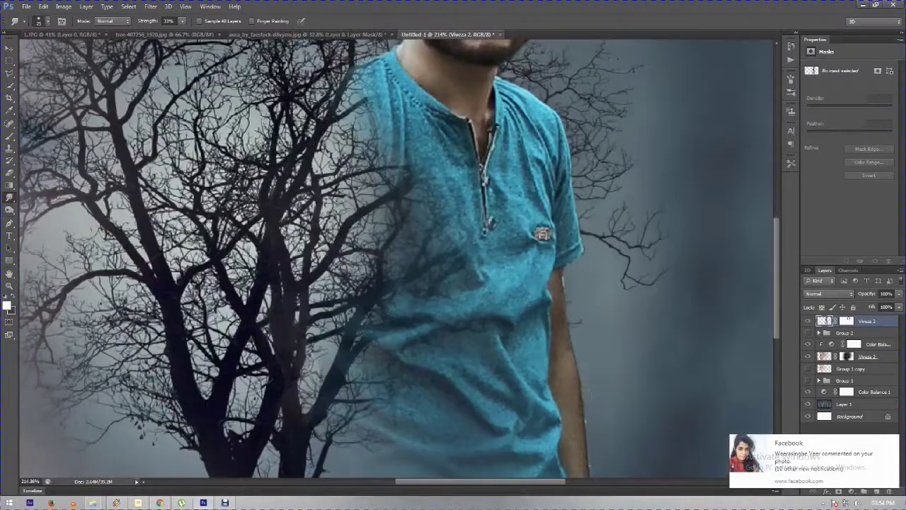
mouse_move(559, 322)
mouse_down()
mouse_move(577, 434)
mouse_move(579, 377)
mouse_up()
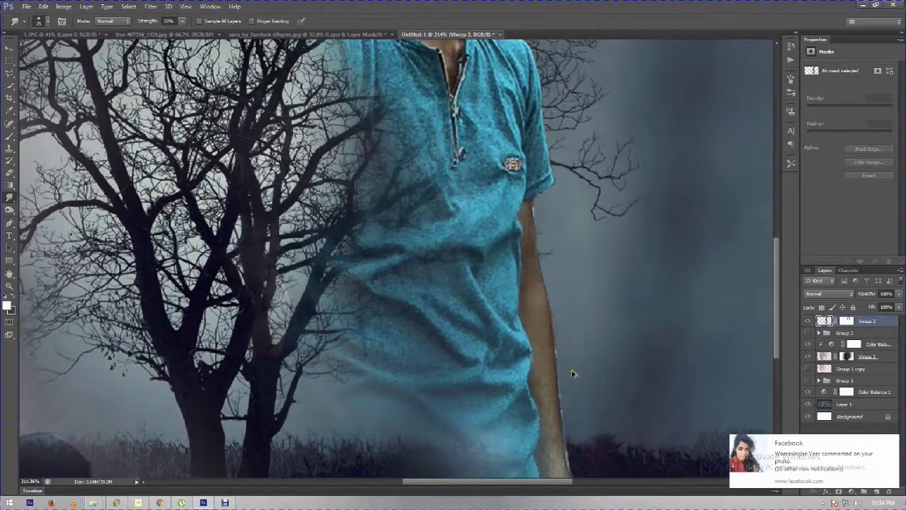
mouse_move(541, 344)
mouse_down()
mouse_move(538, 359)
mouse_move(558, 397)
mouse_move(548, 443)
mouse_move(559, 472)
mouse_up()
key(ctrl+minus)
key(ctrl+minus)
key(ctrl+minus)
key(ctrl+minus)
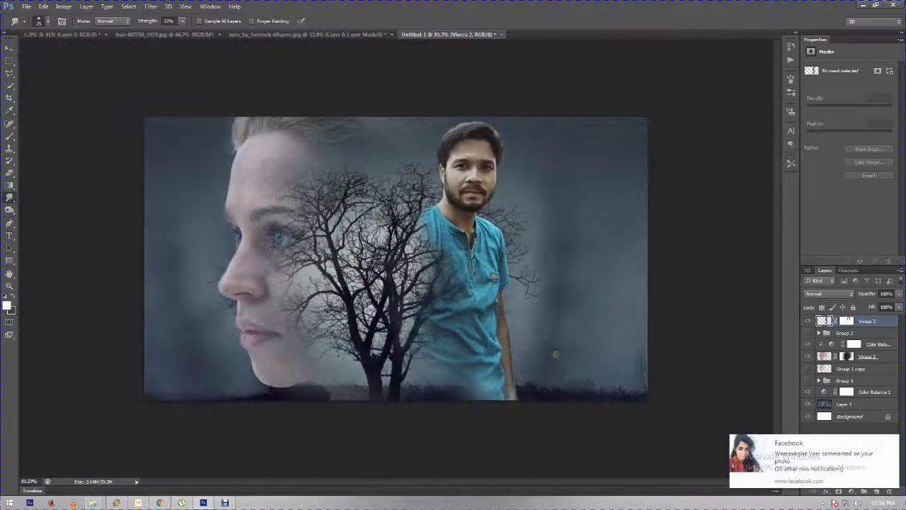
scroll(418, 245, up, 3)
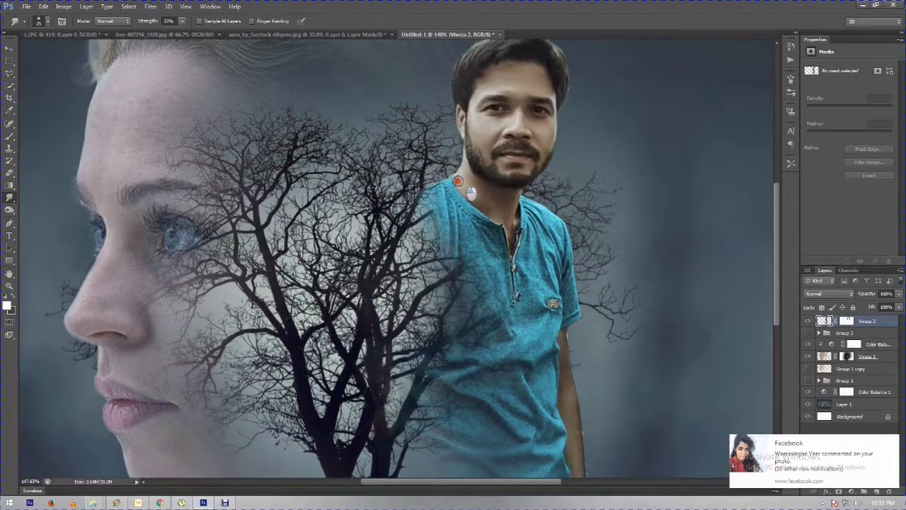
scroll(239, 272, down, 3)
scroll(694, 335, down, 2)
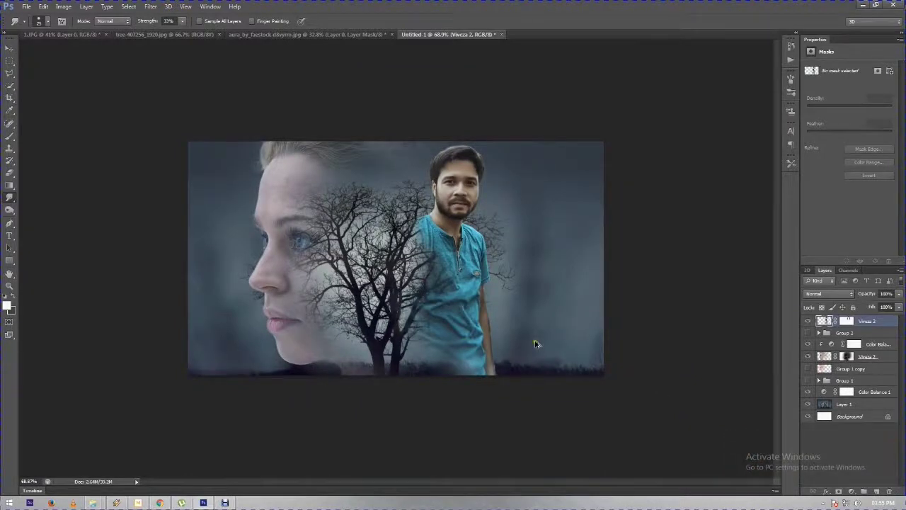
scroll(515, 327, down, 1)
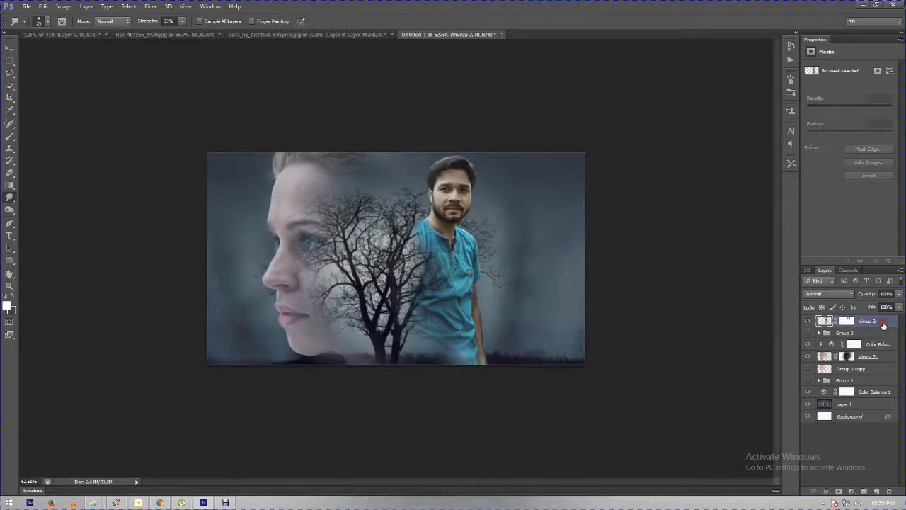
Apply the Viveza 2 layer's mask permanently to the layer.
click(150, 7)
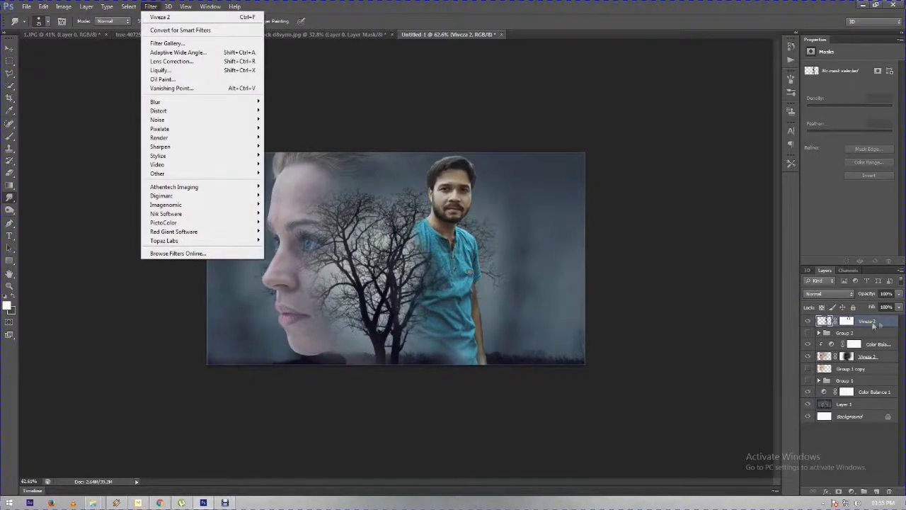
click(857, 323)
right_click(850, 322)
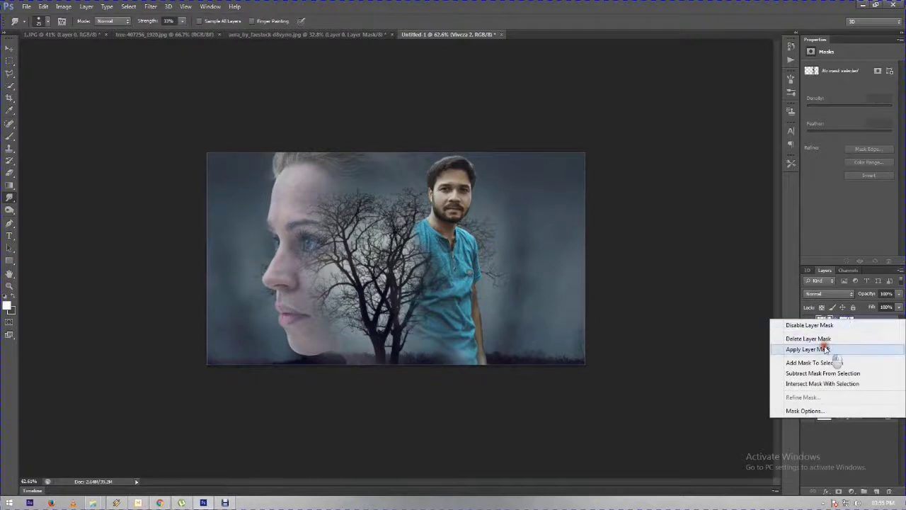
click(826, 347)
Apply Color Efex Pro 4 Cross Processing with cream-toned preset B02 and slightly raised strength.
click(150, 6)
mouse_move(166, 214)
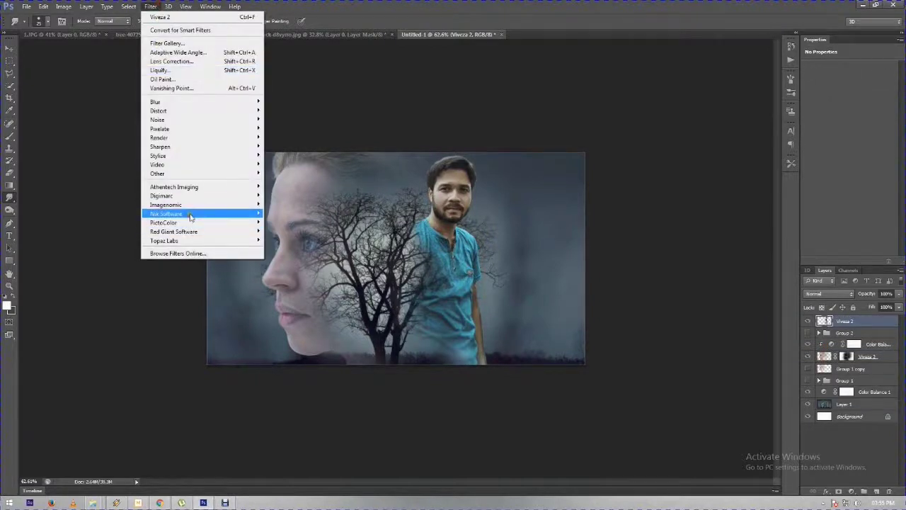
click(296, 215)
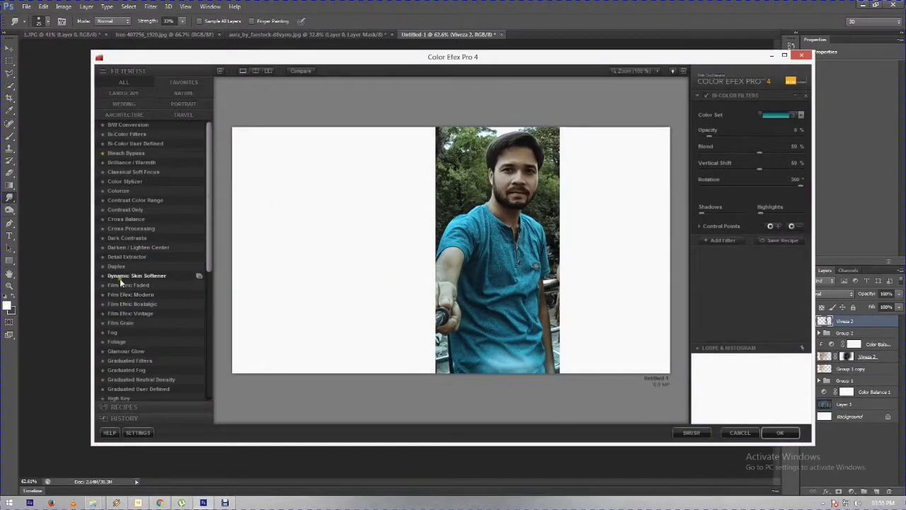
click(122, 229)
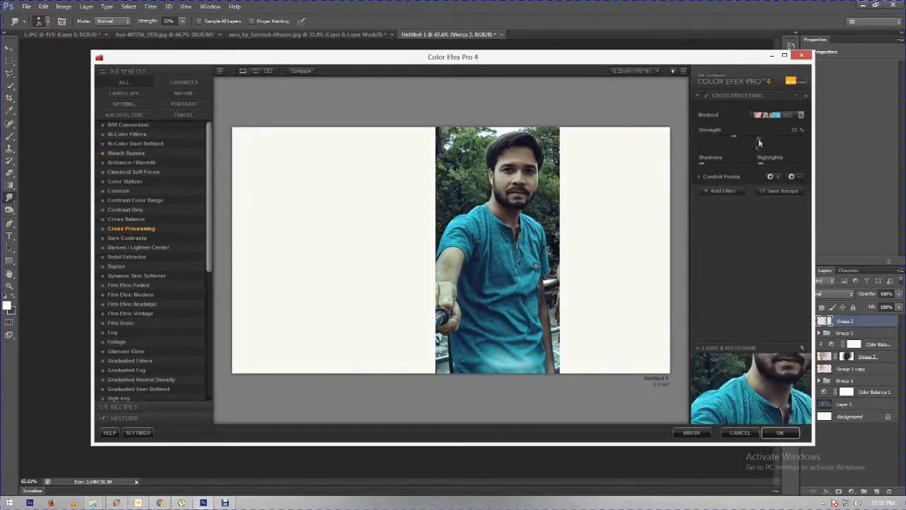
click(768, 117)
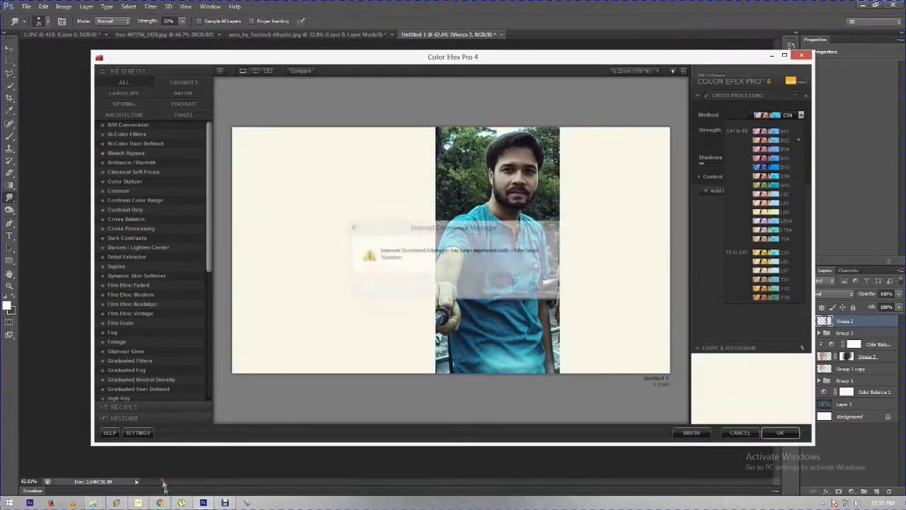
click(754, 175)
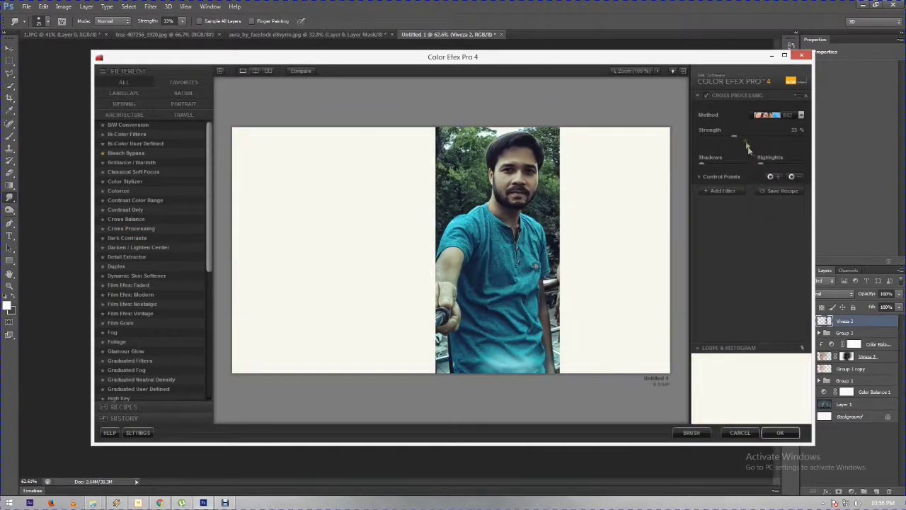
drag(708, 140, 730, 134)
click(778, 432)
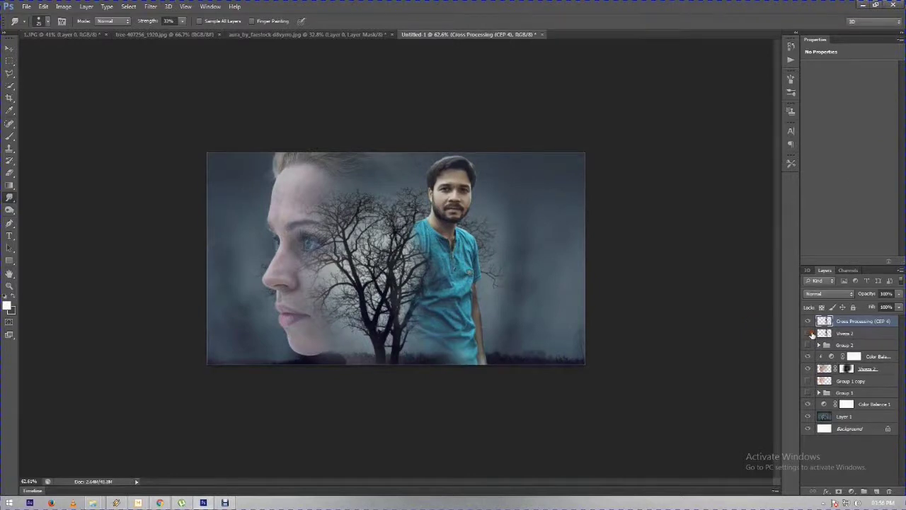
Add a Vibrance adjustment layer with Vibrance +46 and Saturation +13.
key(ctrl+minus)
key(ctrl+minus)
key(ctrl+plus)
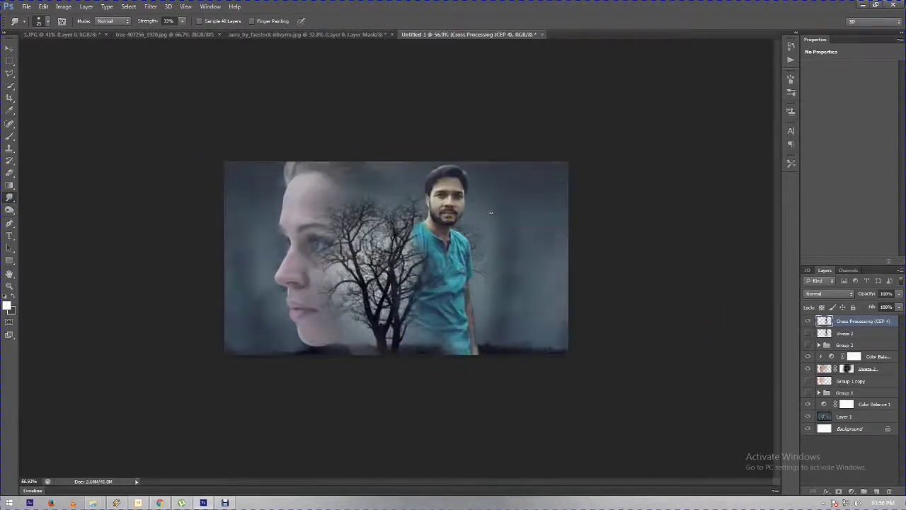
key(ctrl+plus)
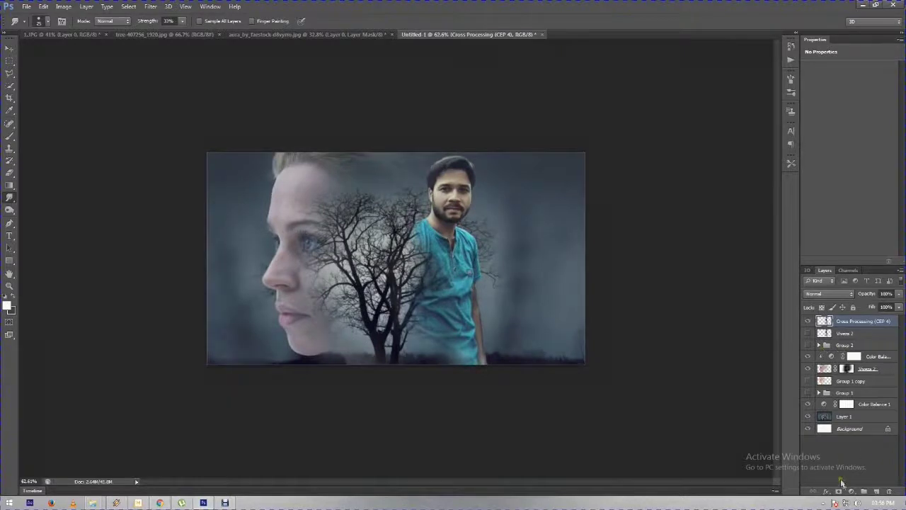
click(851, 492)
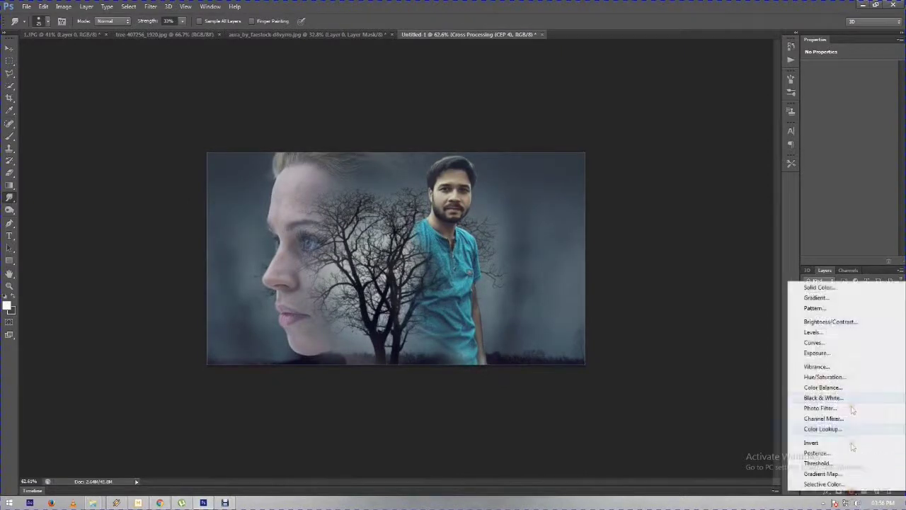
click(842, 367)
mouse_move(850, 78)
mouse_down()
mouse_move(832, 79)
mouse_move(872, 81)
mouse_move(860, 103)
mouse_up()
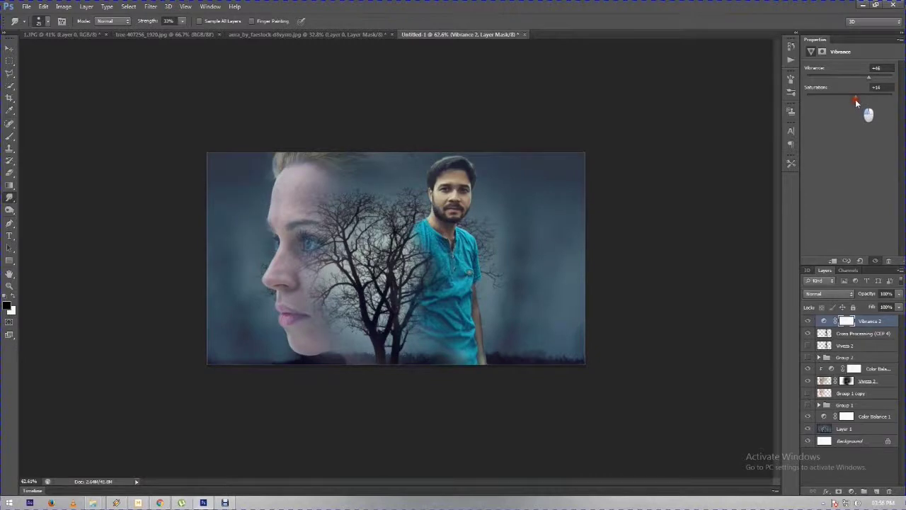
Delete the Group 1 copy layer.
click(9, 61)
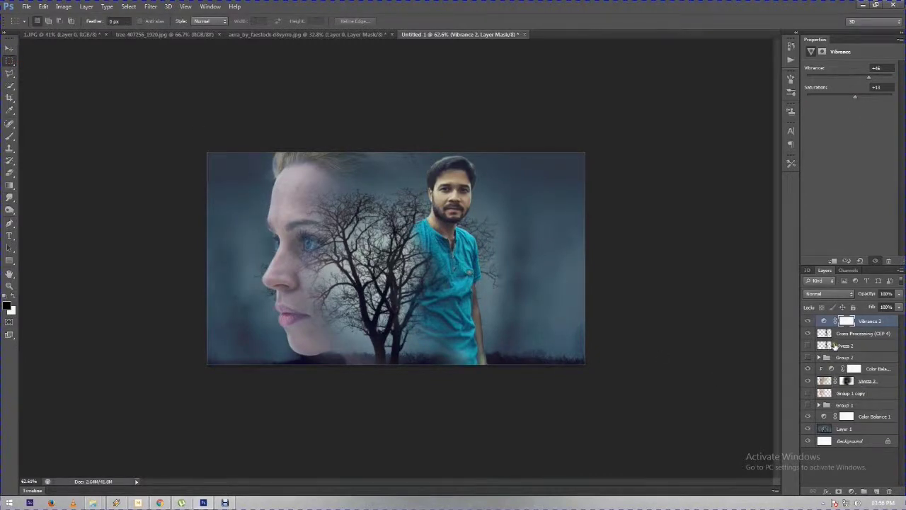
click(878, 393)
key(Delete)
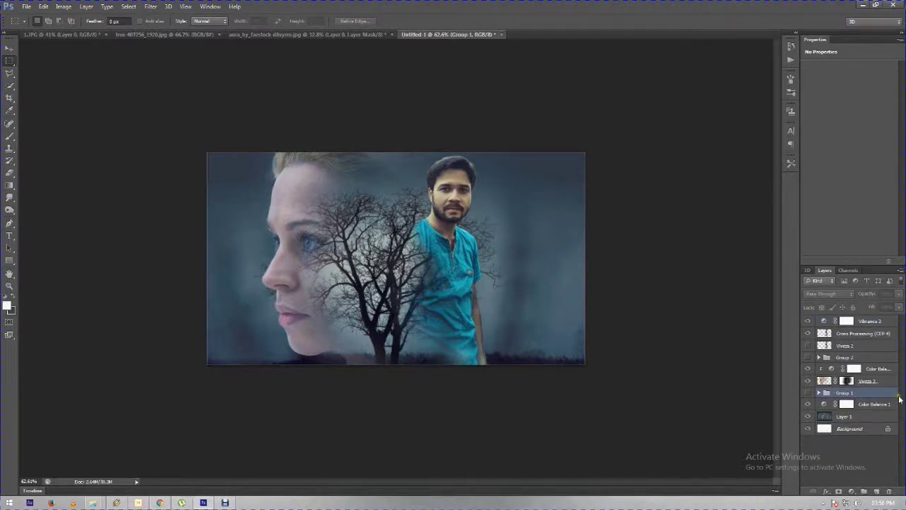
Add a Levels layer above Viveza 2 with input levels 21/1.00/226 and output 0/219.
click(878, 382)
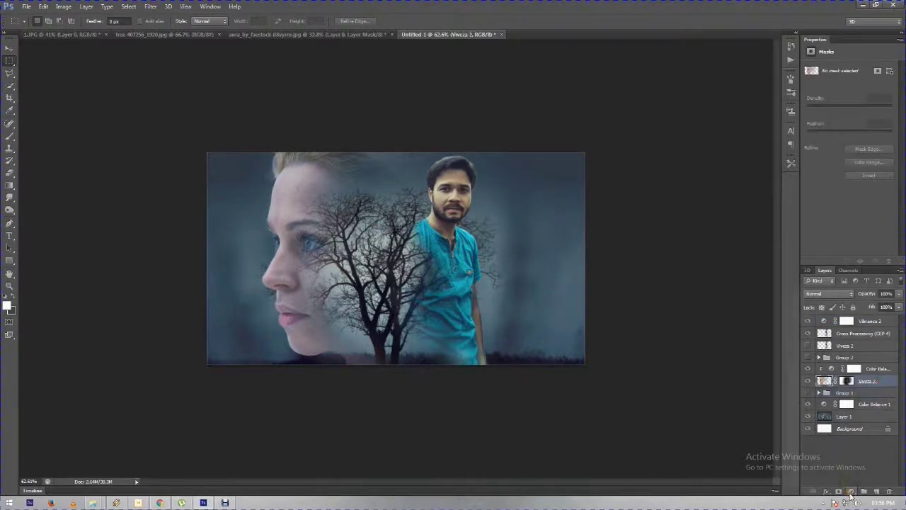
click(851, 491)
click(830, 336)
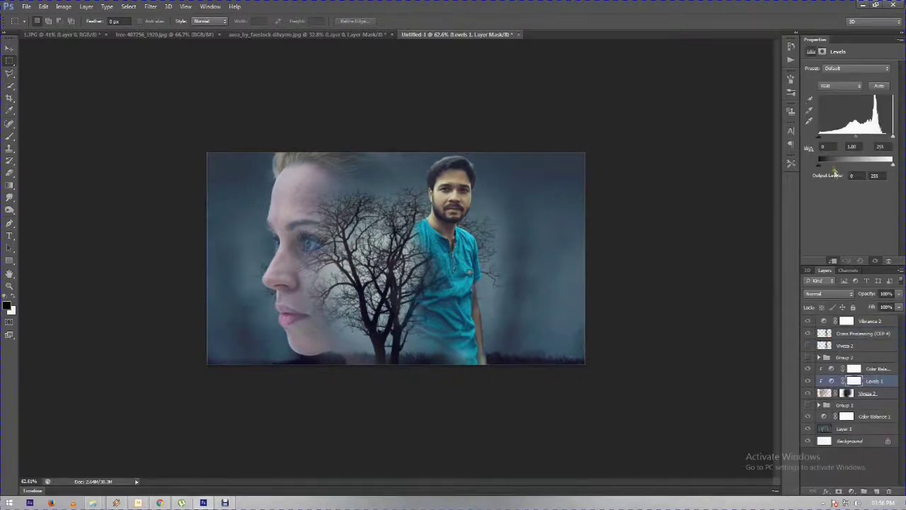
drag(820, 138, 824, 138)
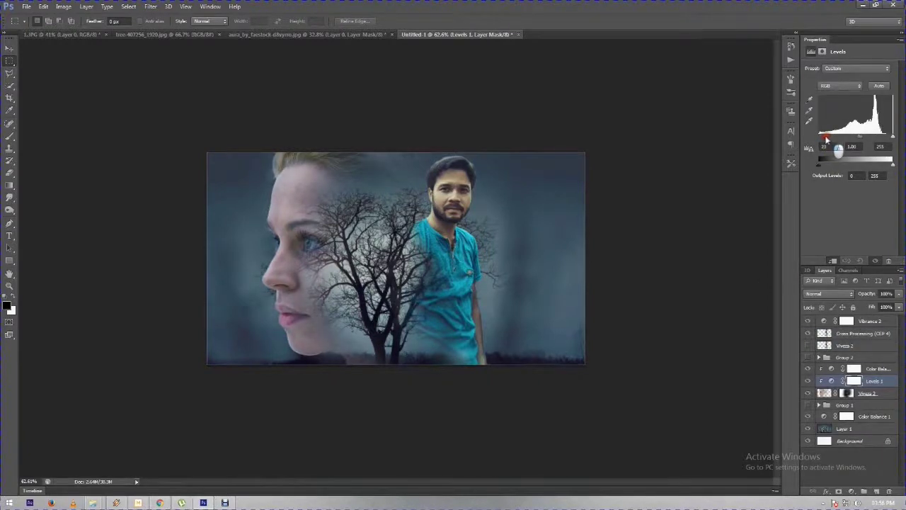
drag(893, 163, 875, 165)
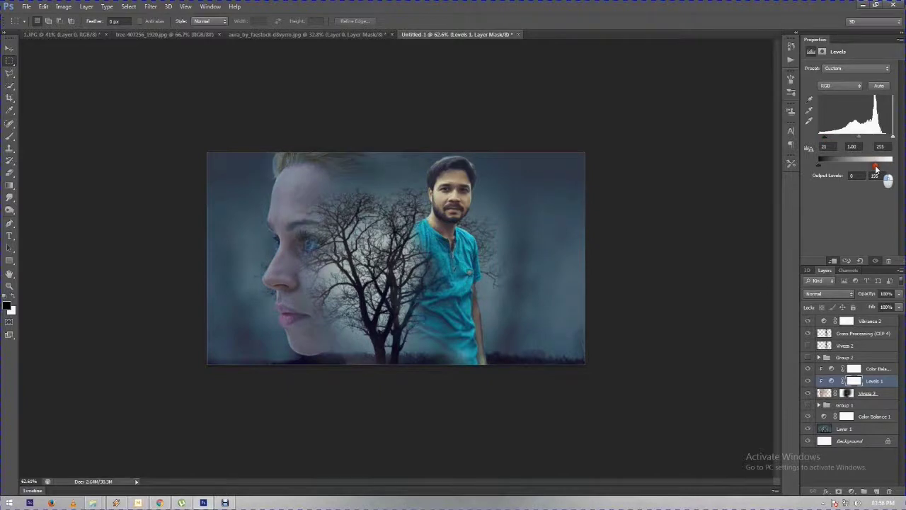
drag(880, 167, 883, 169)
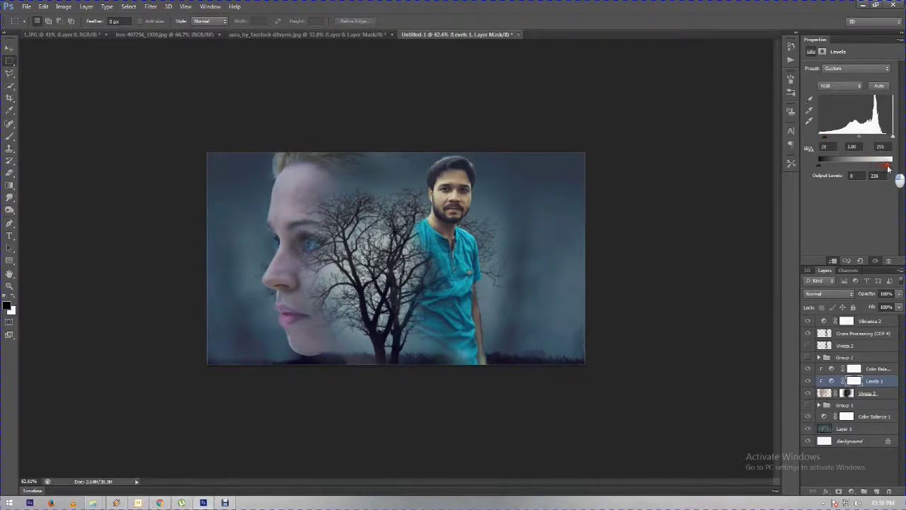
drag(818, 167, 826, 164)
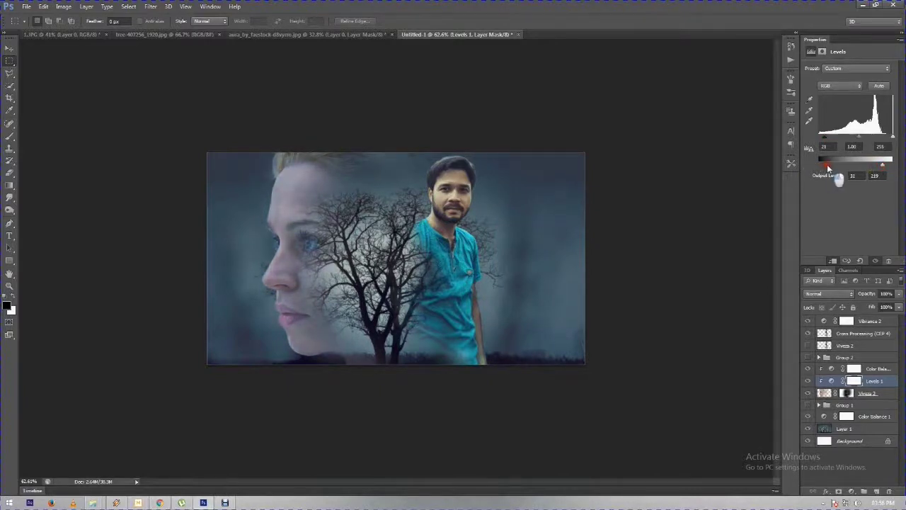
drag(894, 140, 883, 139)
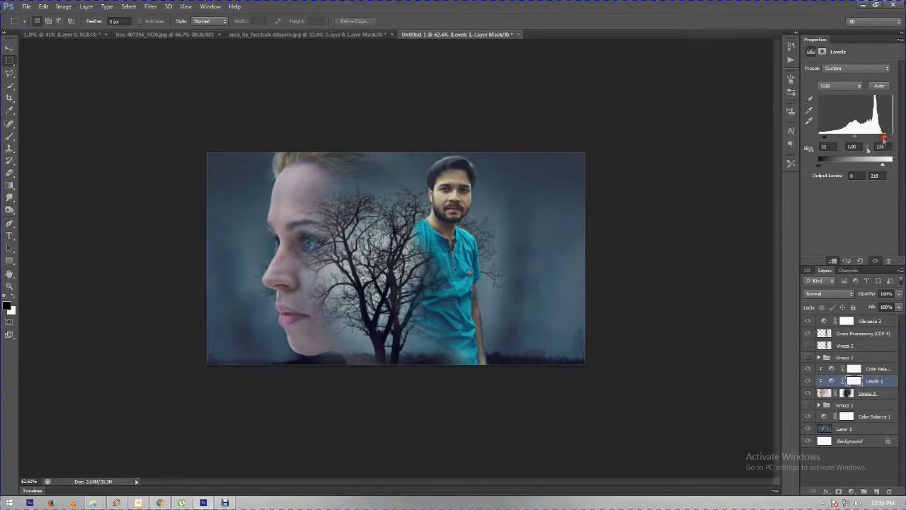
scroll(570, 240, down, 3)
scroll(570, 239, down, 3)
scroll(571, 239, up, 3)
scroll(571, 239, up, 3)
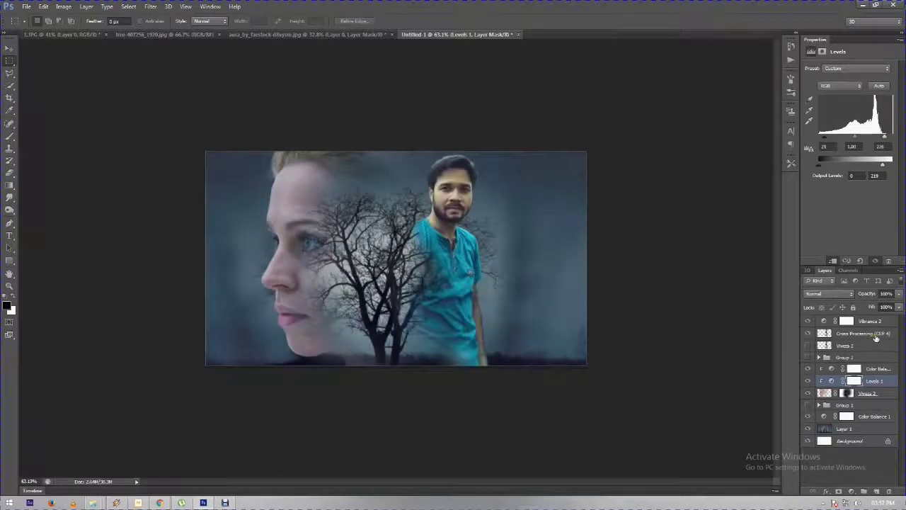
Clip Vibrance 2 to the Cross Processing layer and set Vibrance about +79 with reduced saturation.
click(872, 333)
click(823, 320)
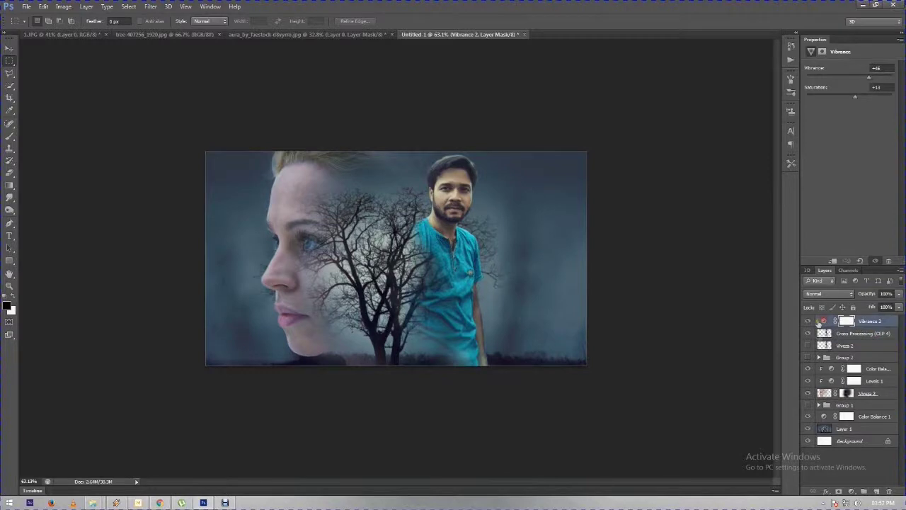
click(833, 261)
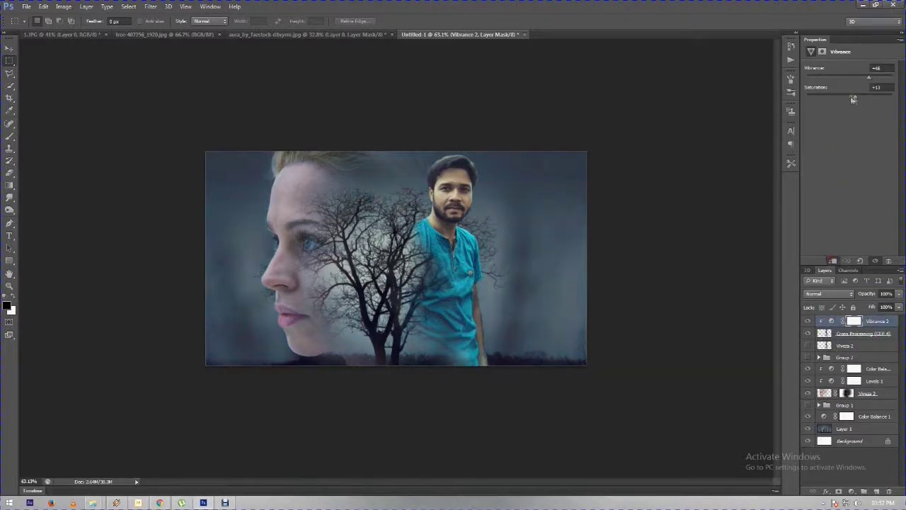
drag(852, 99, 840, 97)
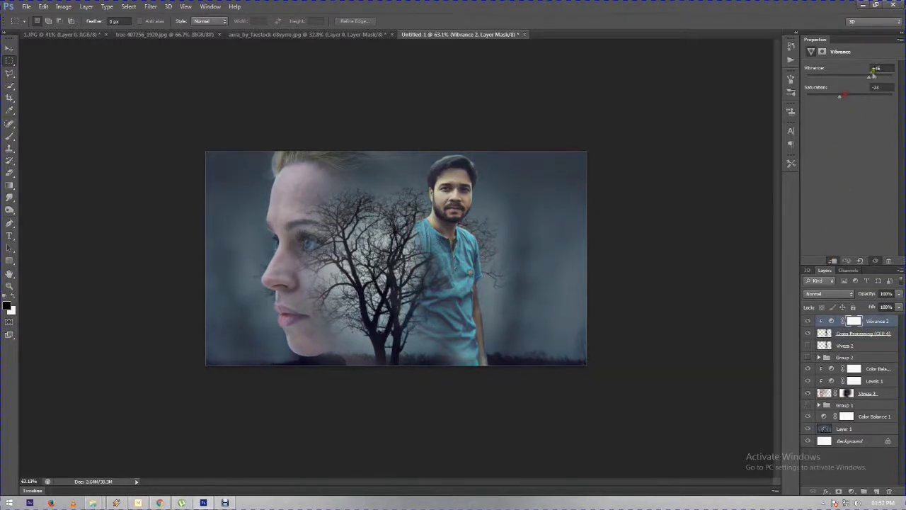
mouse_move(869, 76)
mouse_down()
mouse_move(898, 83)
mouse_move(882, 77)
mouse_up()
drag(840, 97, 866, 97)
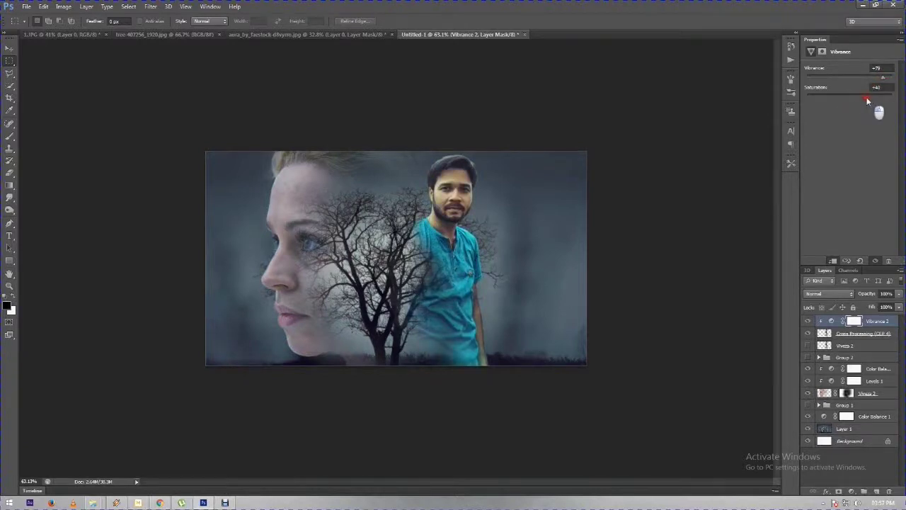
drag(857, 97, 833, 97)
Target the Vibrance 2 mask with a black 58-pixel brush.
click(831, 320)
key(x)
click(9, 136)
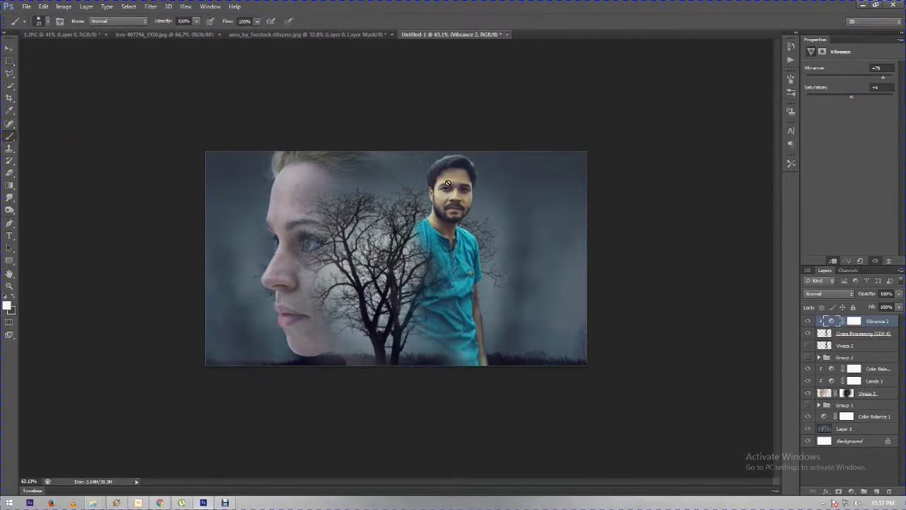
click(855, 321)
key(x)
right_click(462, 186)
drag(500, 204, 508, 206)
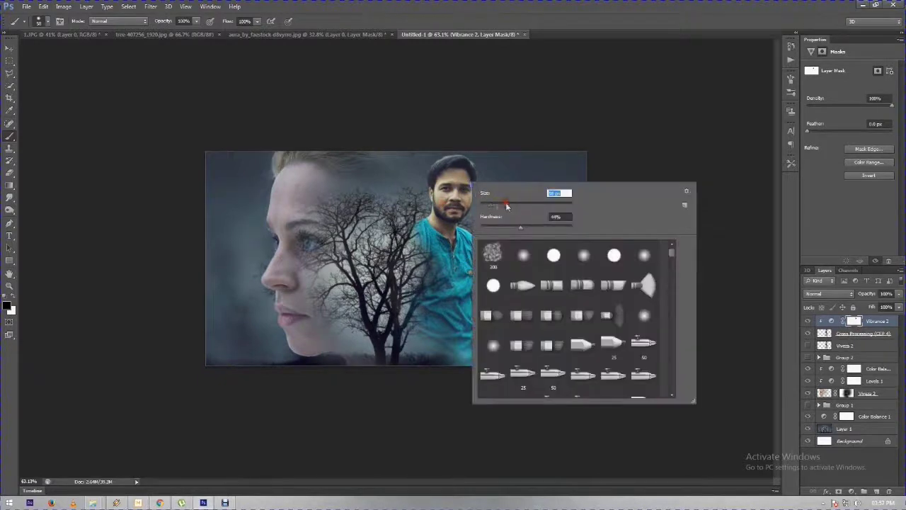
key(Return)
Paint the vibrance effect off the man's face on the Vibrance 2 mask.
mouse_move(458, 220)
mouse_down()
mouse_move(472, 195)
mouse_move(475, 209)
mouse_move(449, 205)
mouse_move(467, 189)
mouse_move(453, 226)
mouse_move(460, 251)
mouse_move(438, 214)
mouse_move(467, 234)
mouse_up()
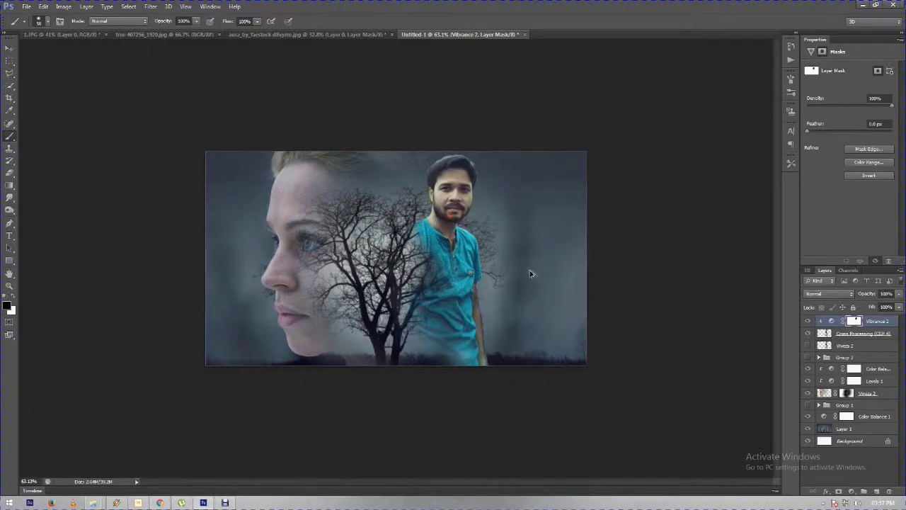
scroll(532, 274, down, 1)
scroll(345, 271, up, 4)
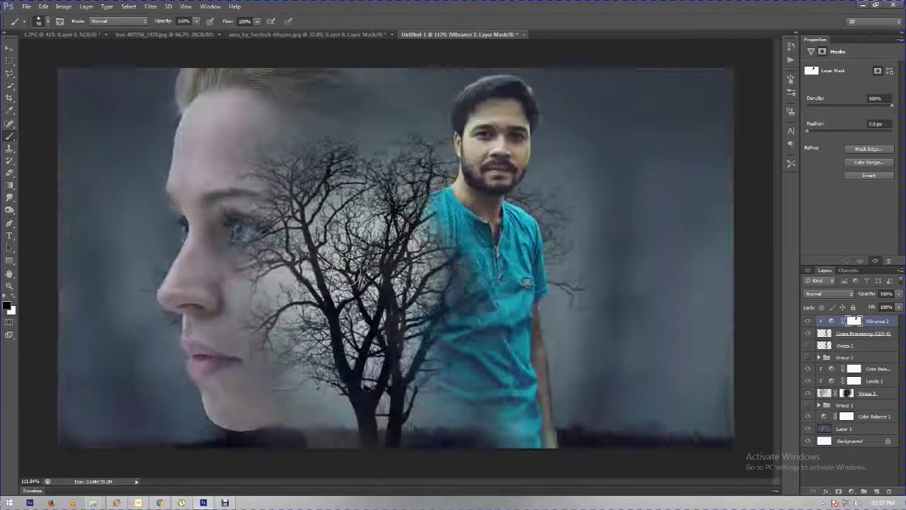
scroll(388, 255, down, 1)
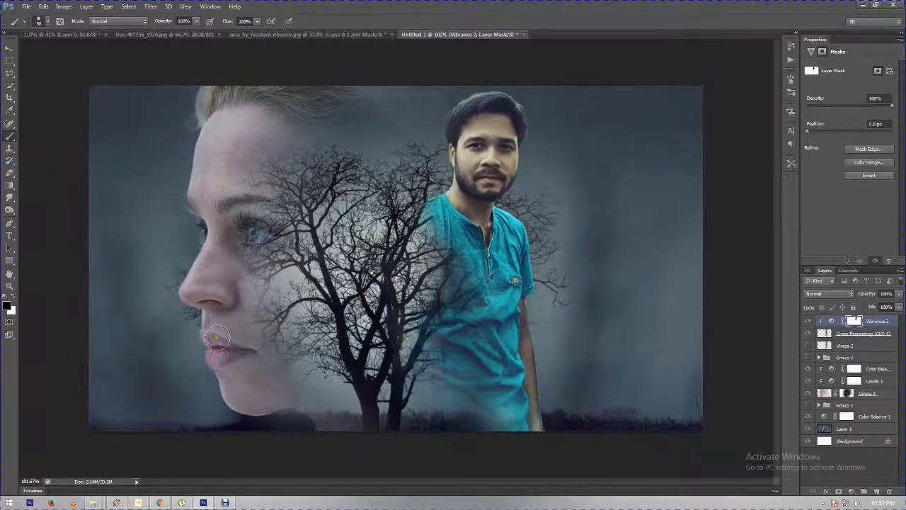
scroll(218, 339, down, 1)
scroll(217, 339, down, 2)
scroll(216, 339, down, 1)
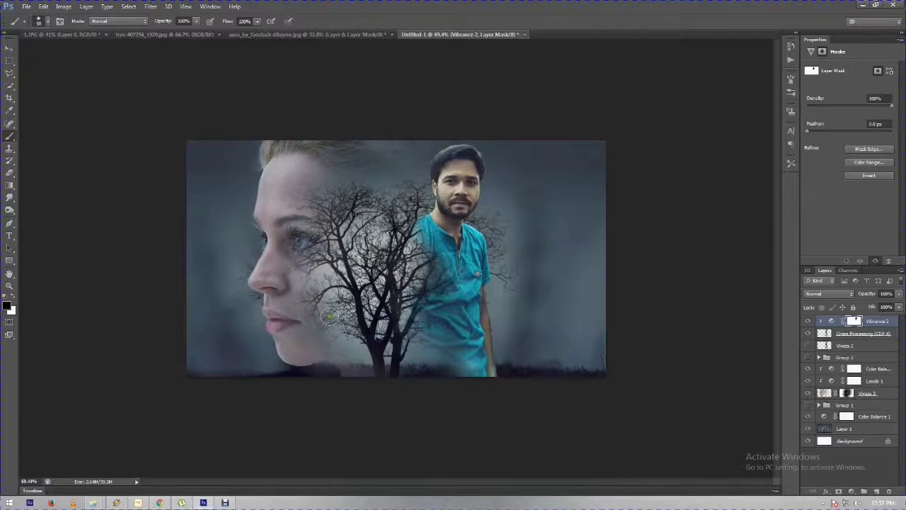
scroll(317, 304, up, 3)
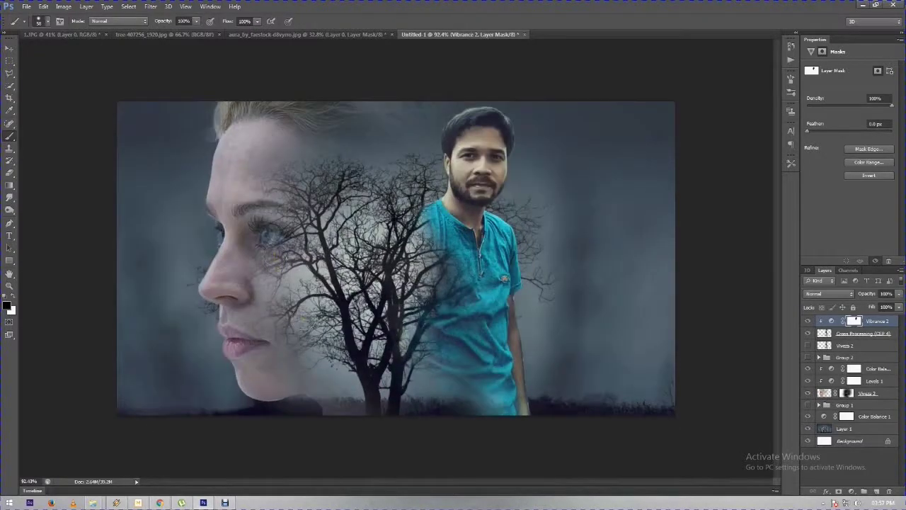
scroll(301, 319, down, 1)
scroll(300, 319, down, 1)
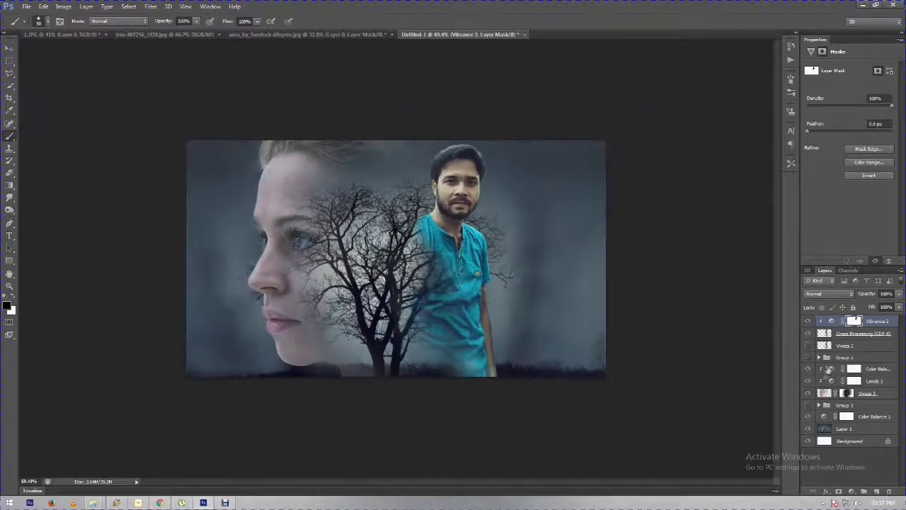
click(856, 491)
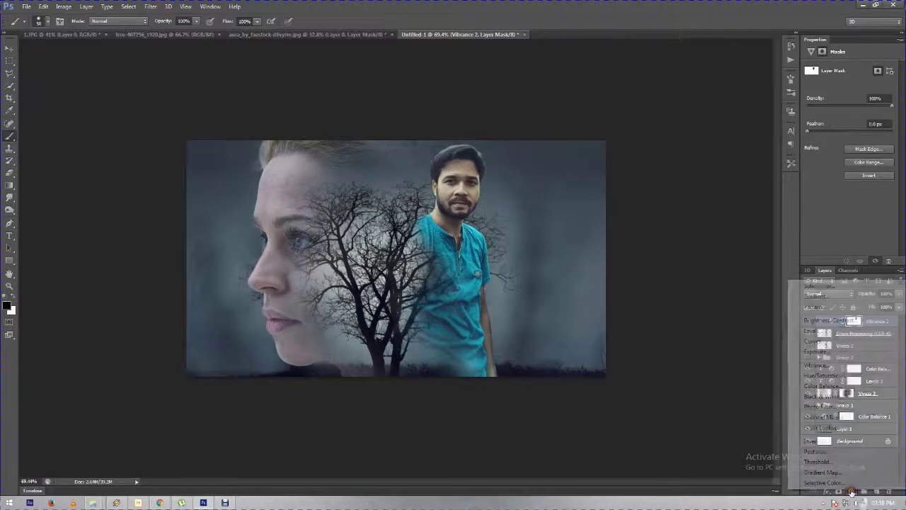
Add a clipped Levels 2 layer with output white at 219 and a raised black input.
click(845, 331)
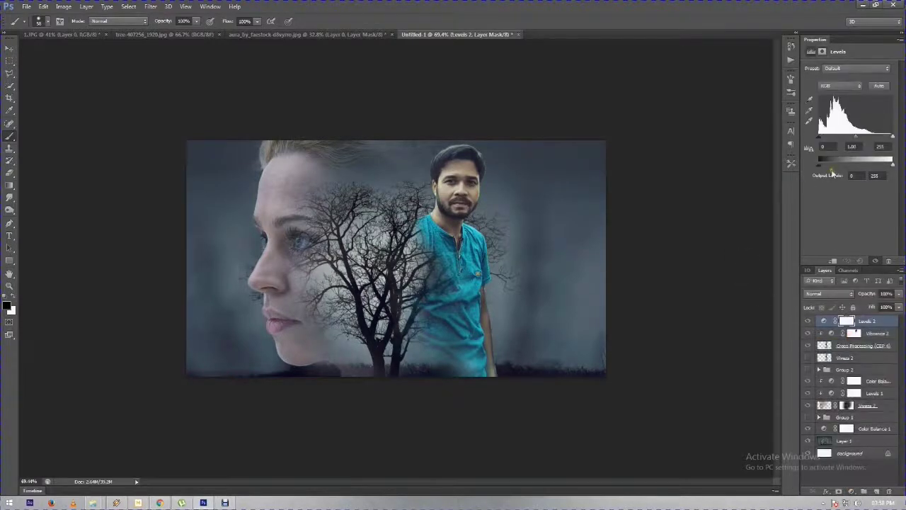
drag(892, 162, 882, 163)
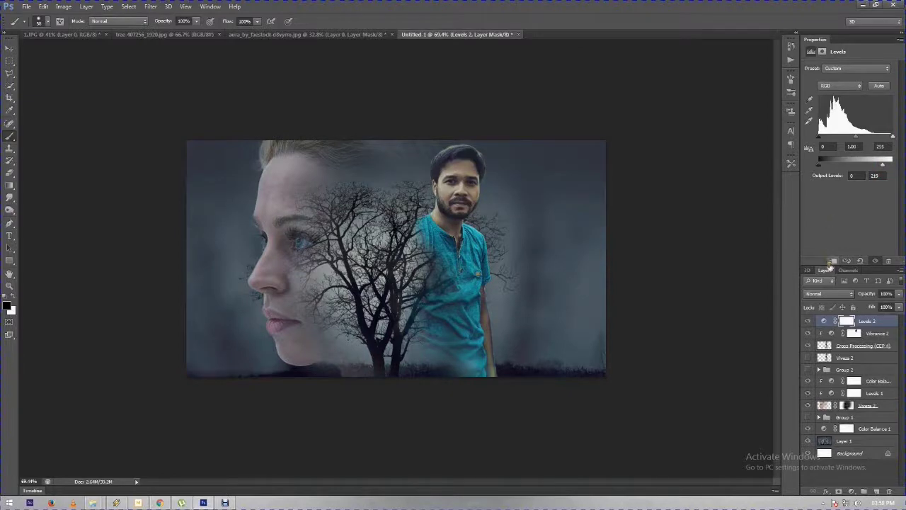
click(832, 261)
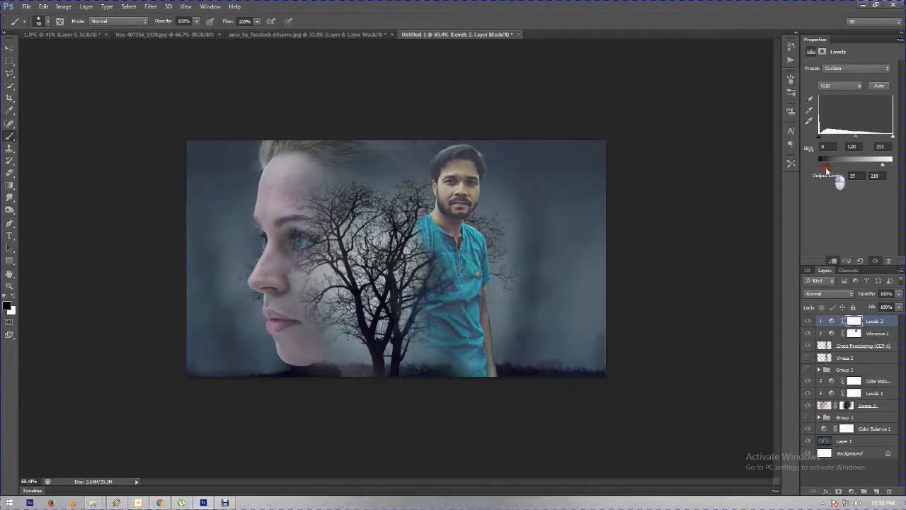
click(818, 167)
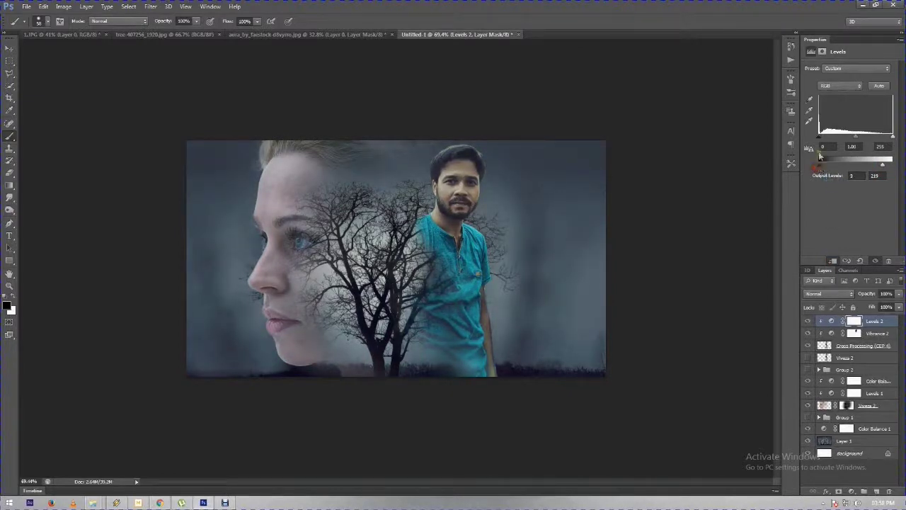
drag(819, 137, 856, 141)
Paint white on the Levels 2 mask over the man's head.
key(x)
click(486, 168)
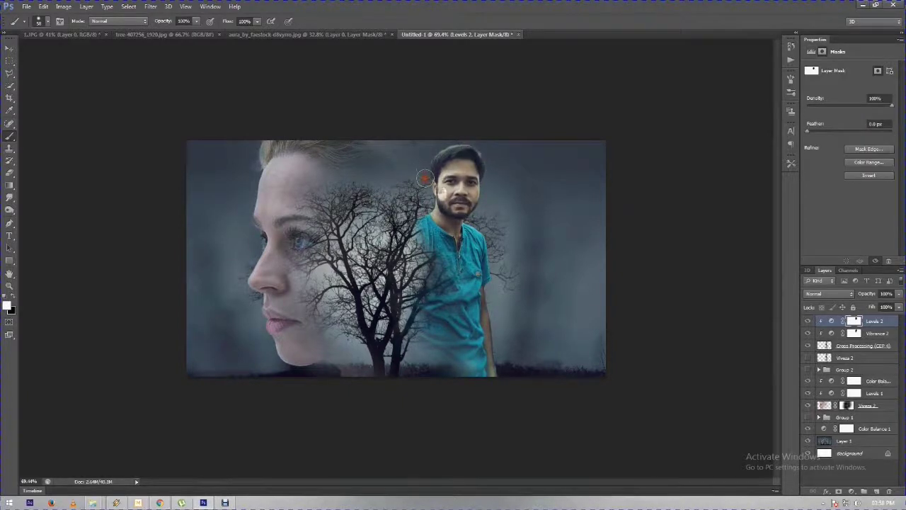
click(550, 226)
click(9, 61)
scroll(482, 222, down, 4)
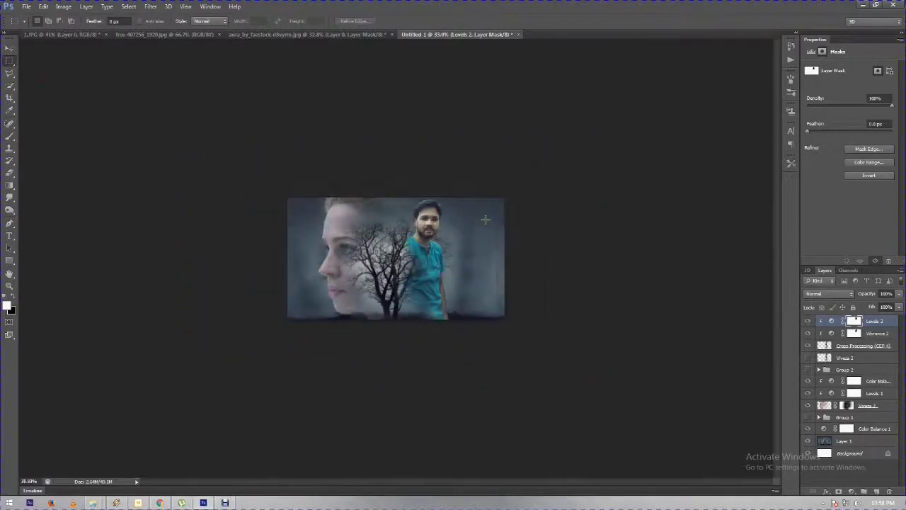
scroll(477, 228, up, 3)
scroll(476, 228, up, 2)
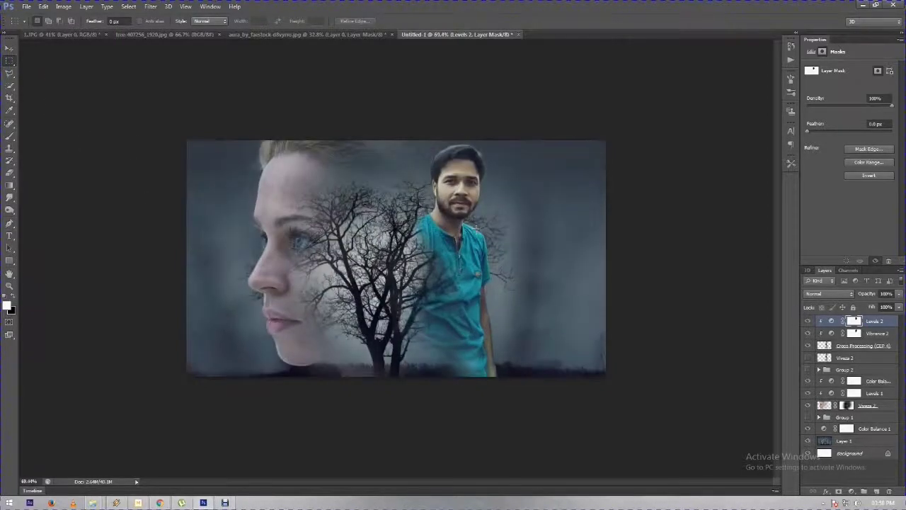
scroll(476, 229, down, 1)
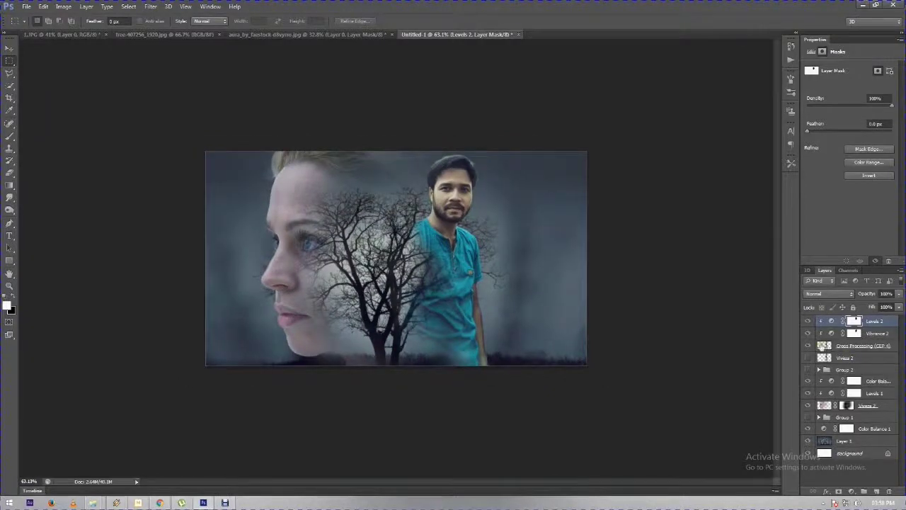
Paint the Cross Processing mask in black at 50% opacity over the man's shirt.
click(862, 345)
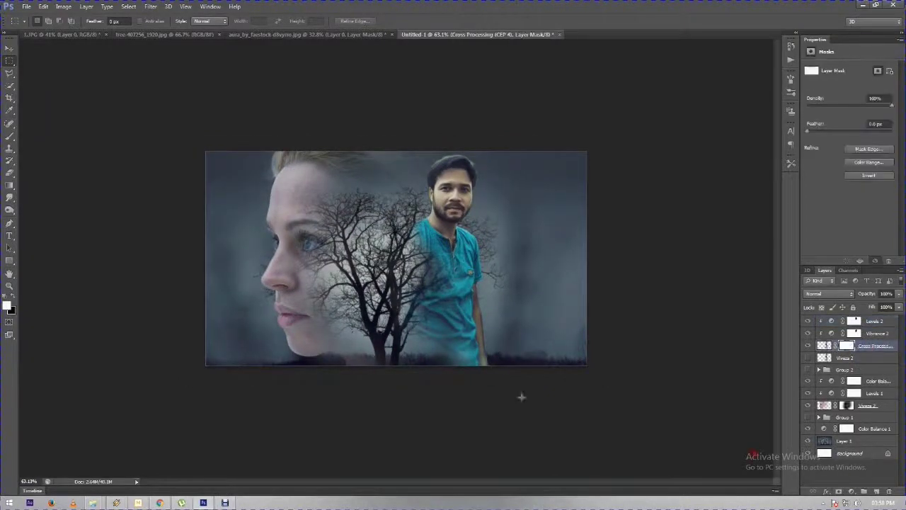
click(9, 139)
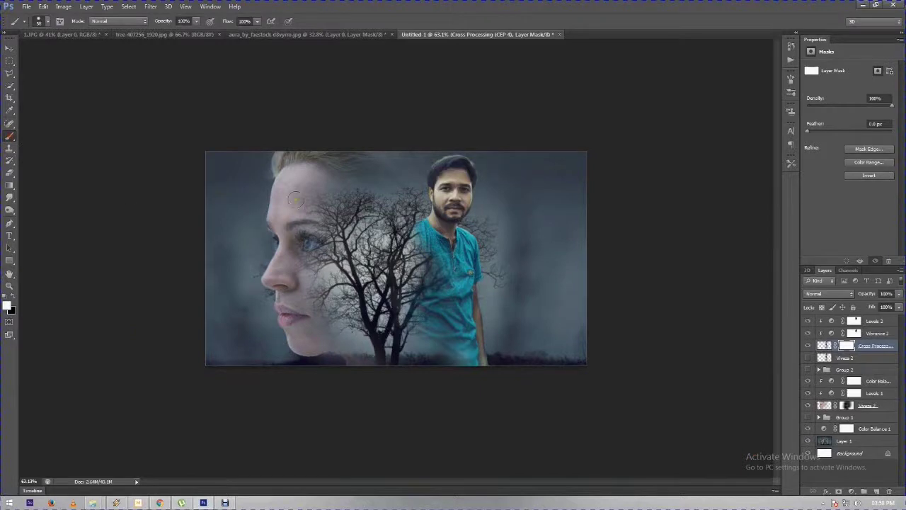
click(14, 297)
drag(169, 21, 142, 21)
drag(411, 190, 410, 246)
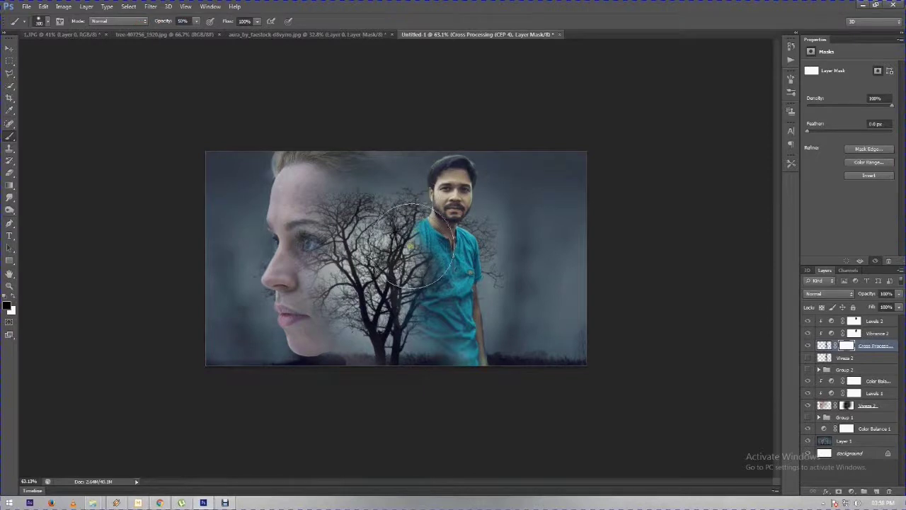
drag(432, 233, 407, 259)
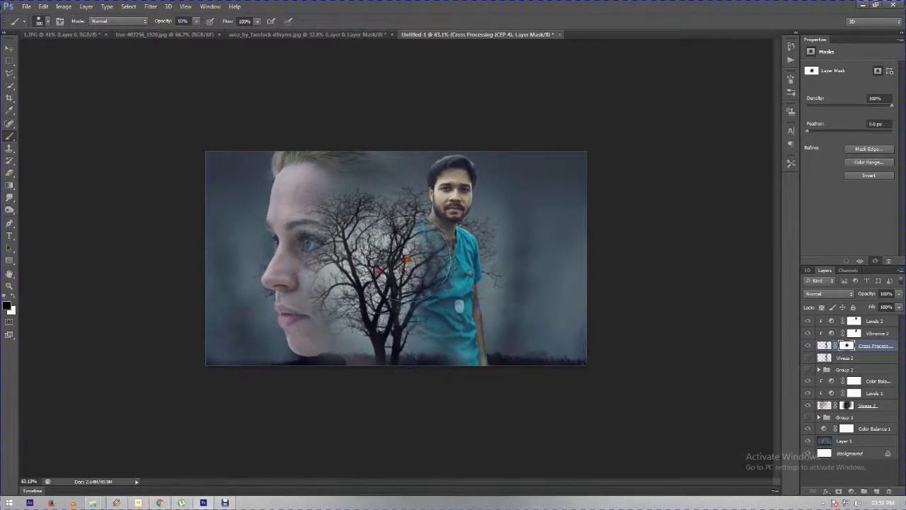
drag(448, 338, 449, 318)
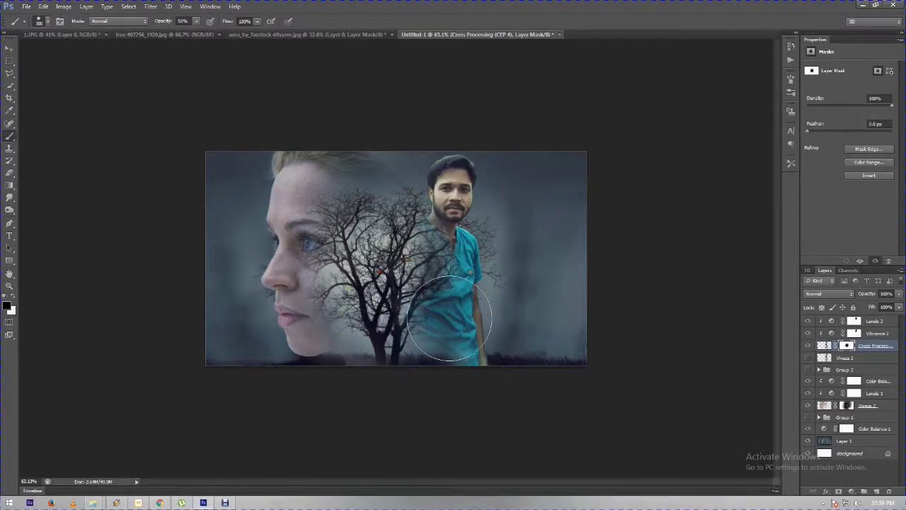
key(ctrl+alt+z)
key(ctrl+alt+z)
key(ctrl+alt+z)
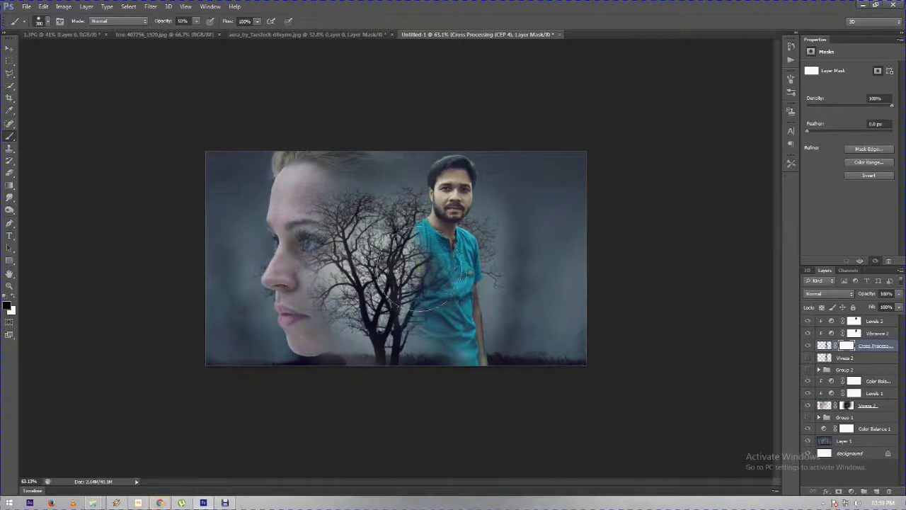
drag(432, 276, 402, 305)
click(10, 61)
key(ctrl+minus)
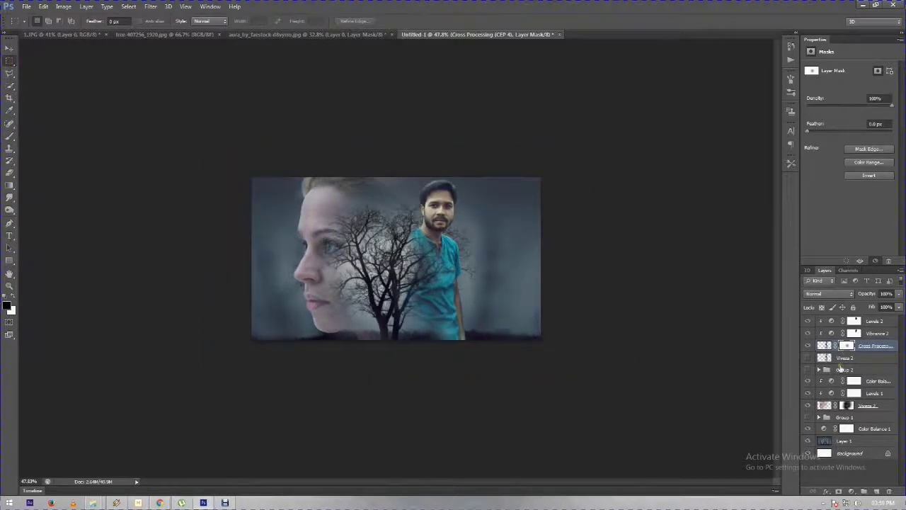
Add a Photo Filter above Viveza 2 set to Cyan at reduced density.
click(889, 406)
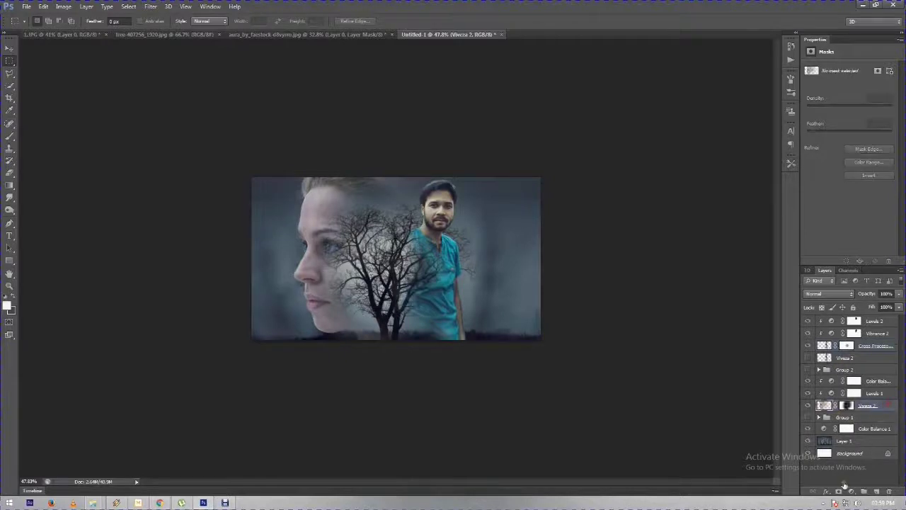
click(838, 490)
key(ctrl+z)
click(853, 491)
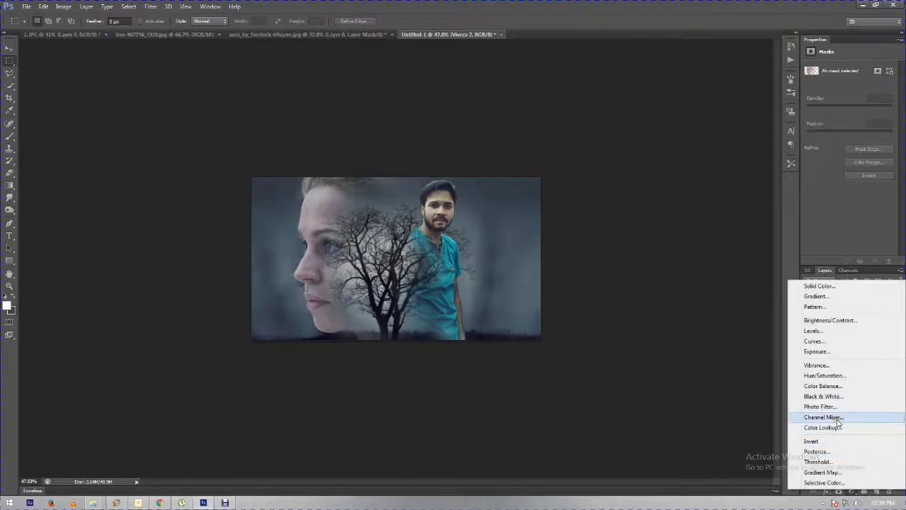
click(834, 408)
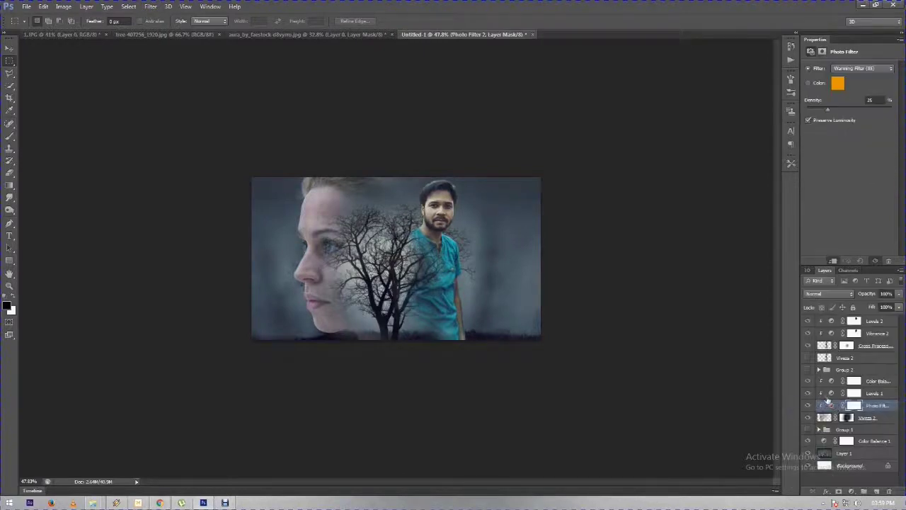
click(860, 68)
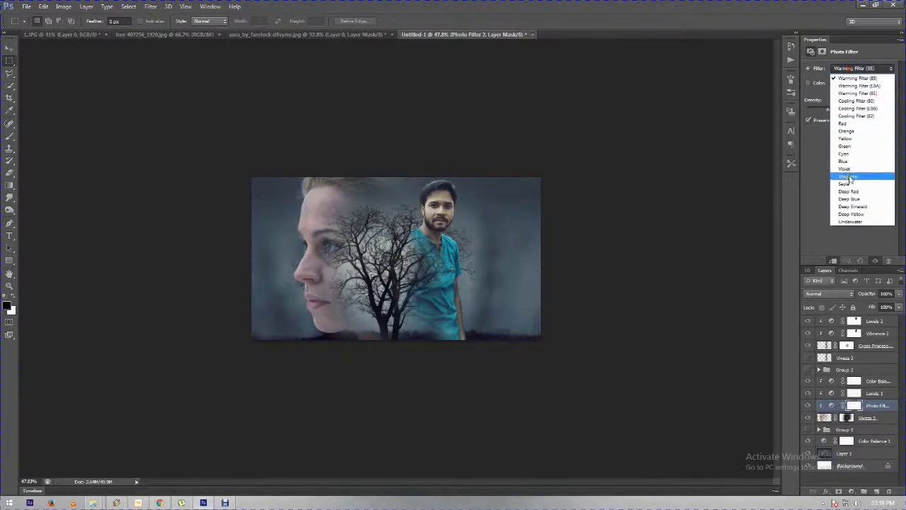
click(849, 153)
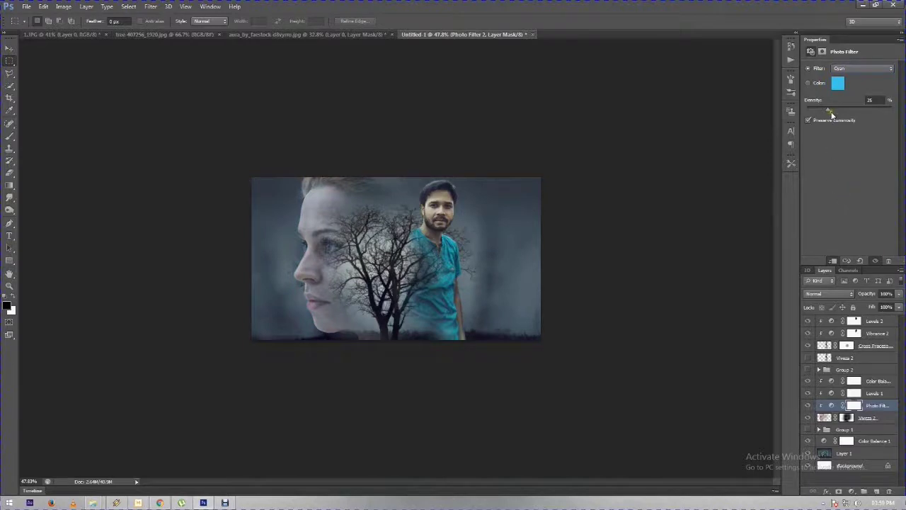
mouse_move(849, 111)
mouse_down()
mouse_move(843, 113)
mouse_move(889, 112)
mouse_up()
drag(891, 112, 866, 118)
click(870, 198)
Add a Warming Filter (85) photo filter above Levels 2 at low density.
click(881, 322)
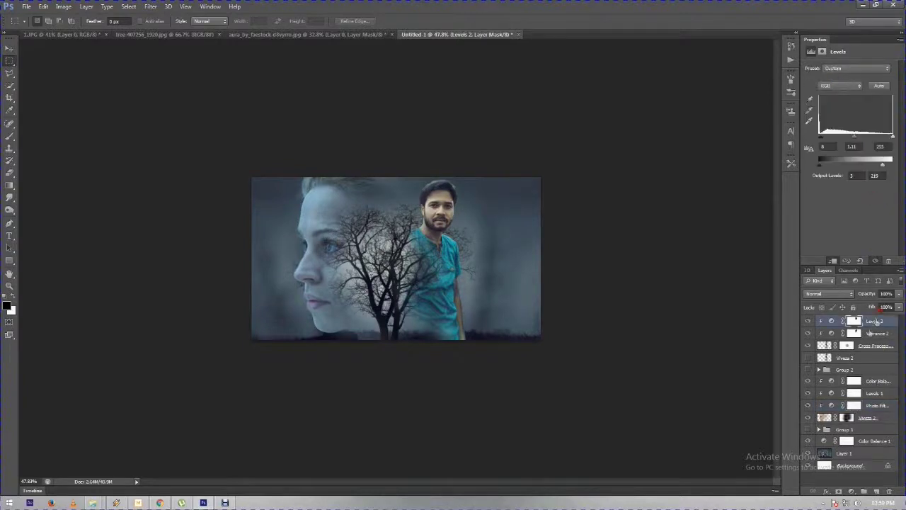
click(852, 490)
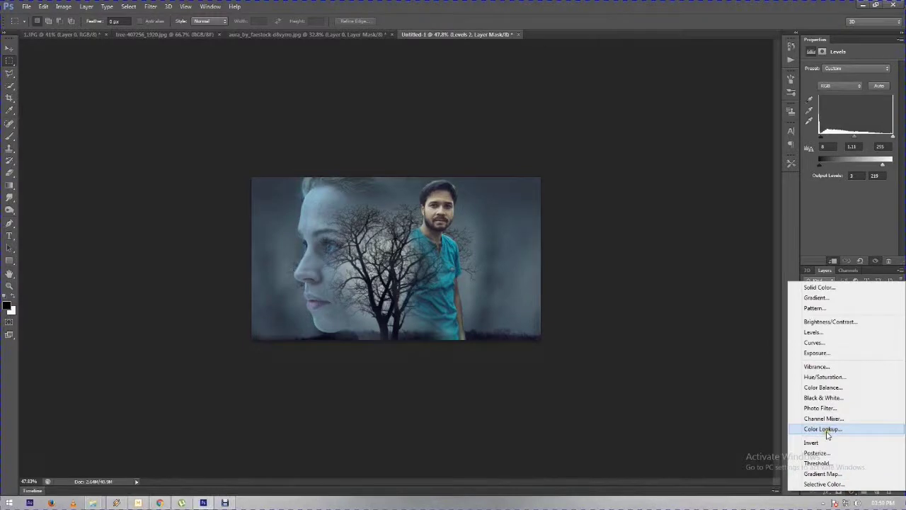
click(821, 409)
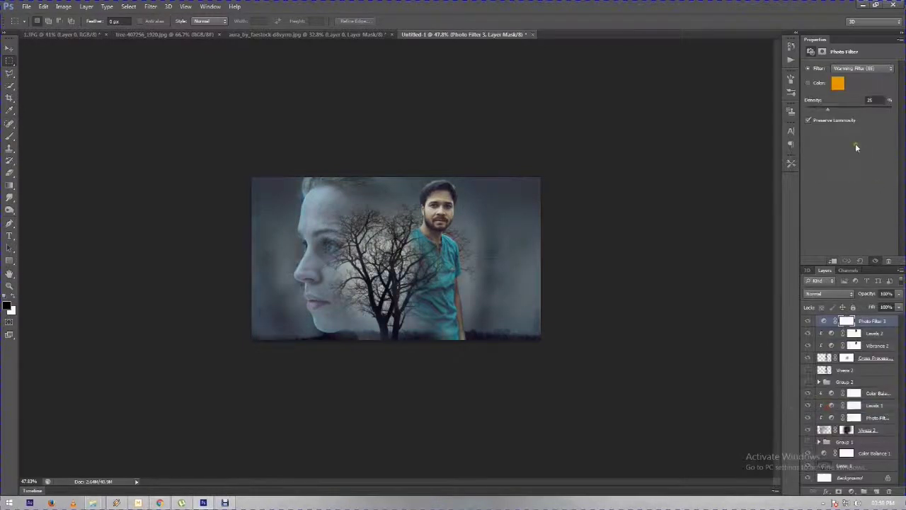
drag(806, 112, 831, 117)
click(854, 333)
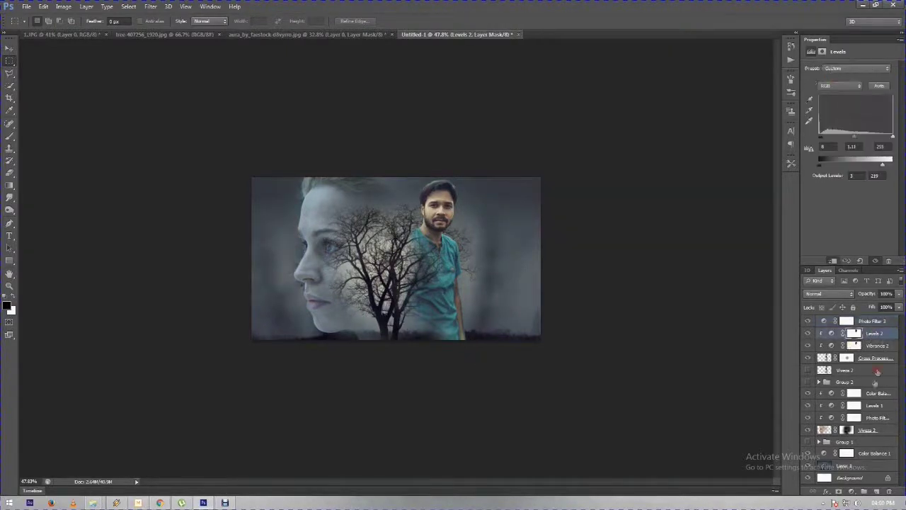
click(882, 333)
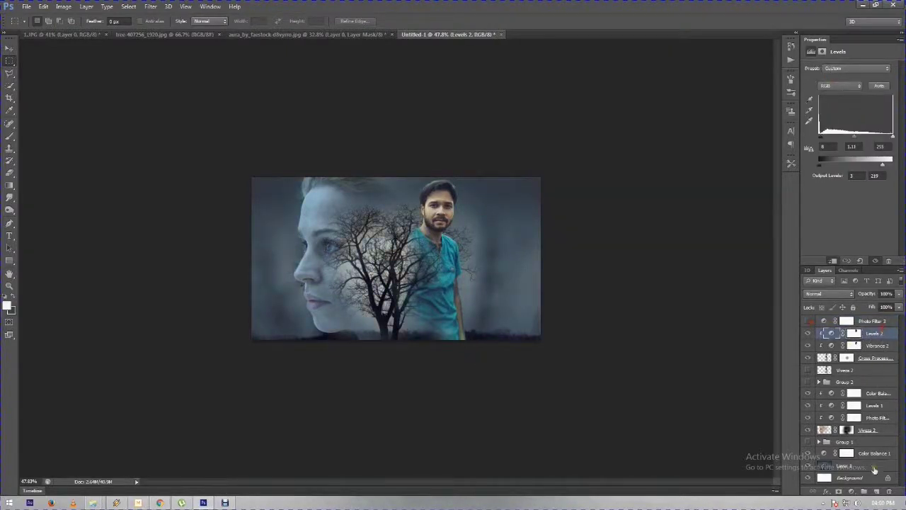
click(853, 490)
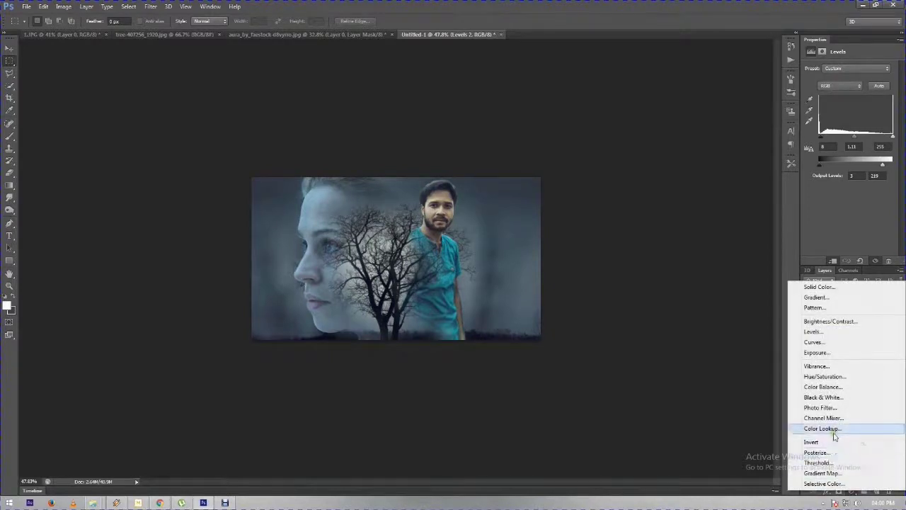
Add a Color Balance layer tweaking midtones toward magenta, shadows, and highlights toward blue.
click(832, 386)
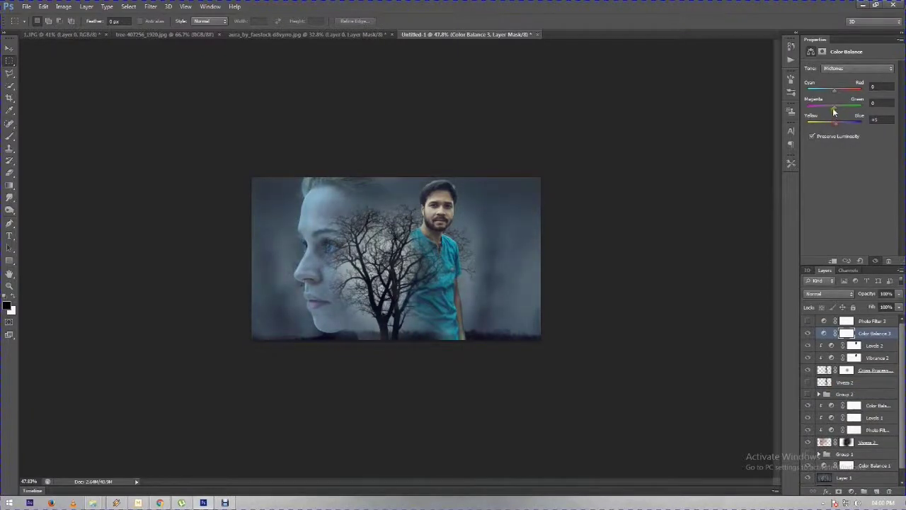
drag(834, 107, 833, 90)
click(841, 68)
drag(830, 90, 834, 92)
click(841, 69)
click(840, 86)
drag(829, 93, 833, 91)
drag(836, 123, 840, 122)
click(833, 107)
Show and select the warming Photo Filter 3 layer again.
click(808, 333)
click(808, 322)
click(862, 321)
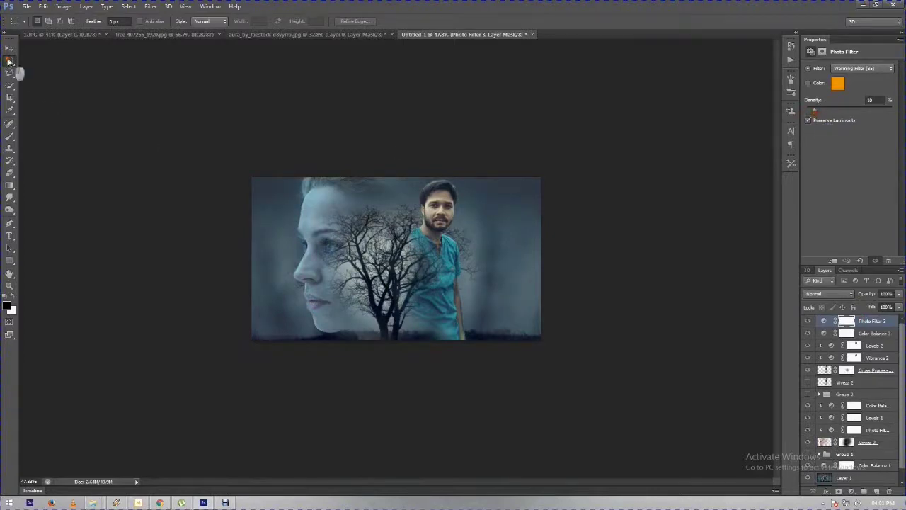
Move the Vibrance 3 layer into Group 2.
key(ctrl+minus)
key(ctrl+0)
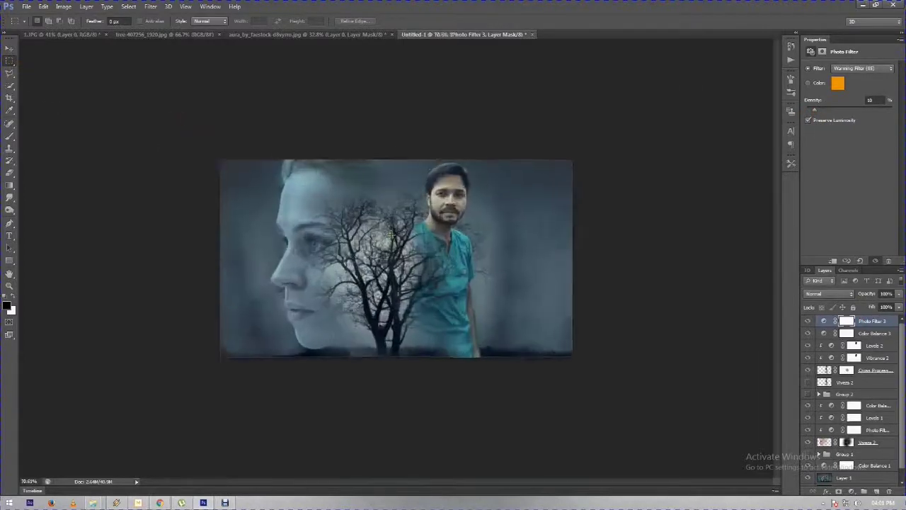
scroll(572, 172, up, 2)
scroll(571, 172, up, 2)
scroll(572, 172, up, 2)
scroll(550, 273, up, 3)
scroll(549, 268, up, 2)
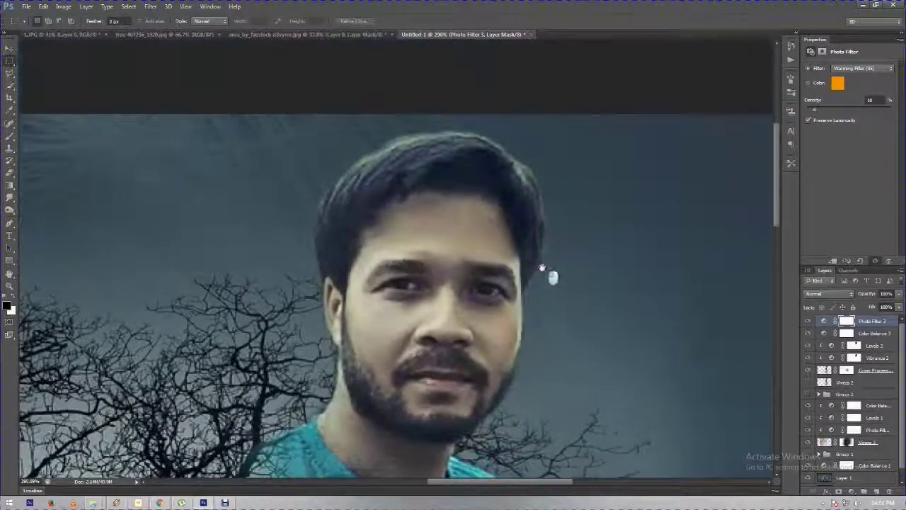
scroll(838, 372, down, 1)
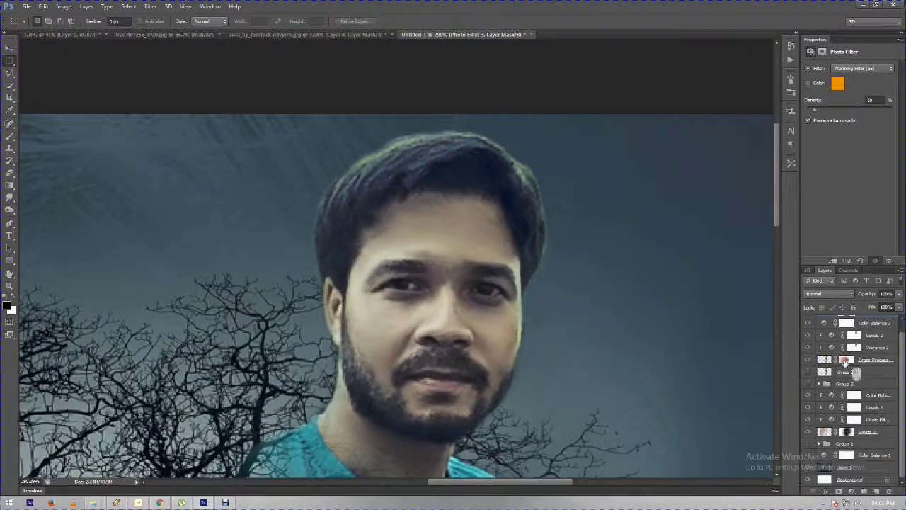
click(844, 373)
drag(844, 373, 846, 383)
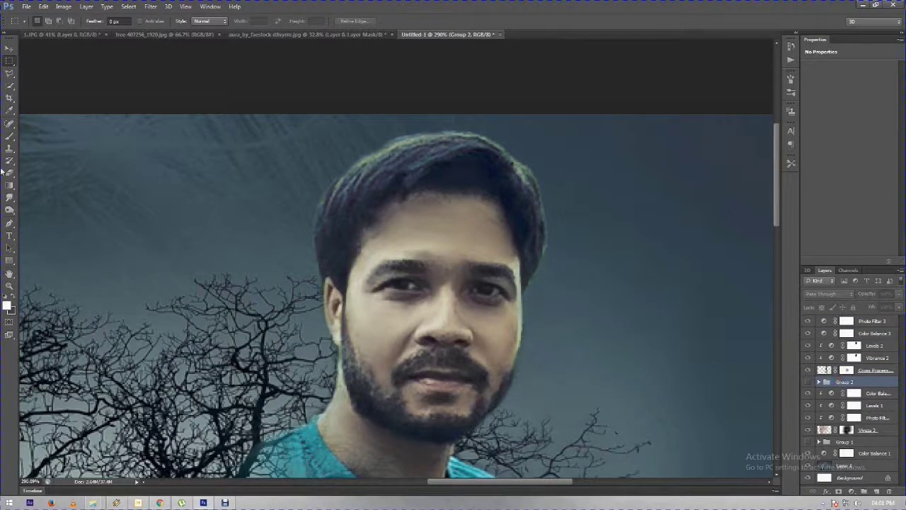
Target the Cross Processing layer mask with a smaller Brush.
click(9, 136)
right_click(383, 150)
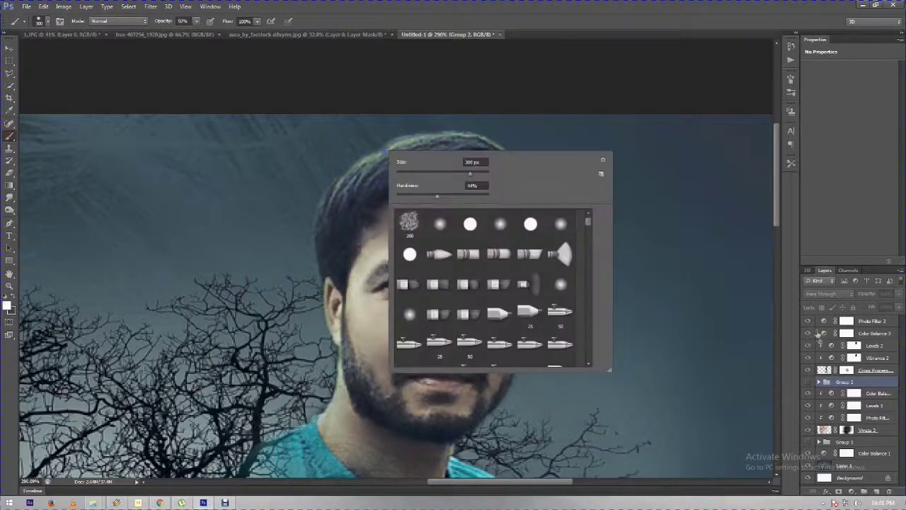
click(859, 370)
right_click(408, 169)
drag(488, 193, 451, 193)
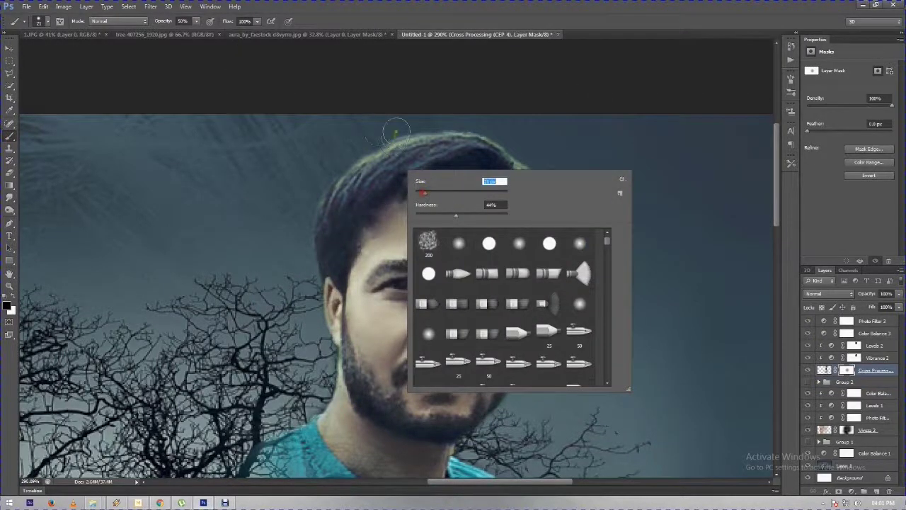
key(Return)
Paint the Cross Processing mask along the man's hair edges and near the left branches.
mouse_move(526, 146)
mouse_down()
mouse_move(542, 162)
mouse_move(526, 146)
mouse_move(560, 243)
mouse_move(563, 236)
mouse_up()
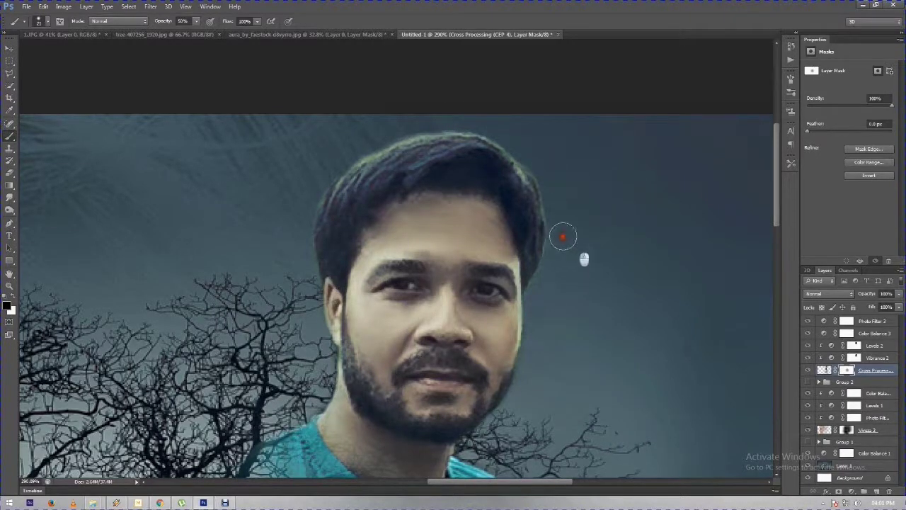
mouse_move(387, 132)
mouse_down()
mouse_move(404, 132)
mouse_move(380, 135)
mouse_move(465, 121)
mouse_up()
drag(542, 167, 529, 147)
click(307, 287)
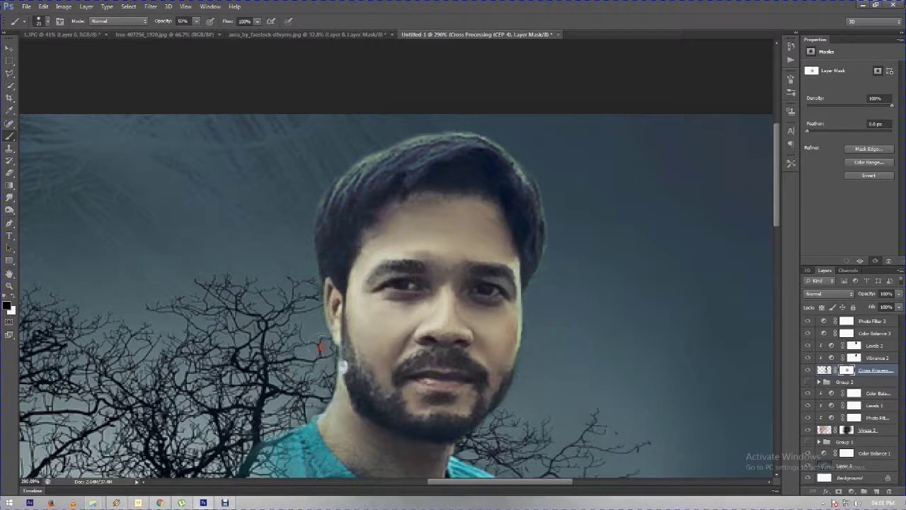
drag(556, 304, 554, 191)
Dismiss the warning pop-up, refit the view, and select the Viveza 2 layer mask.
key(ctrl+0)
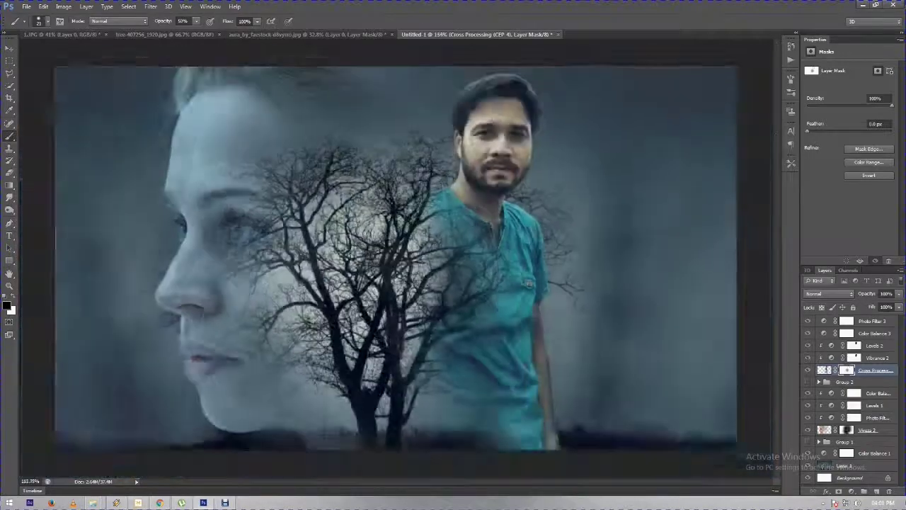
scroll(444, 121, up, 3)
click(536, 286)
key(ctrl+0)
scroll(535, 252, down, 3)
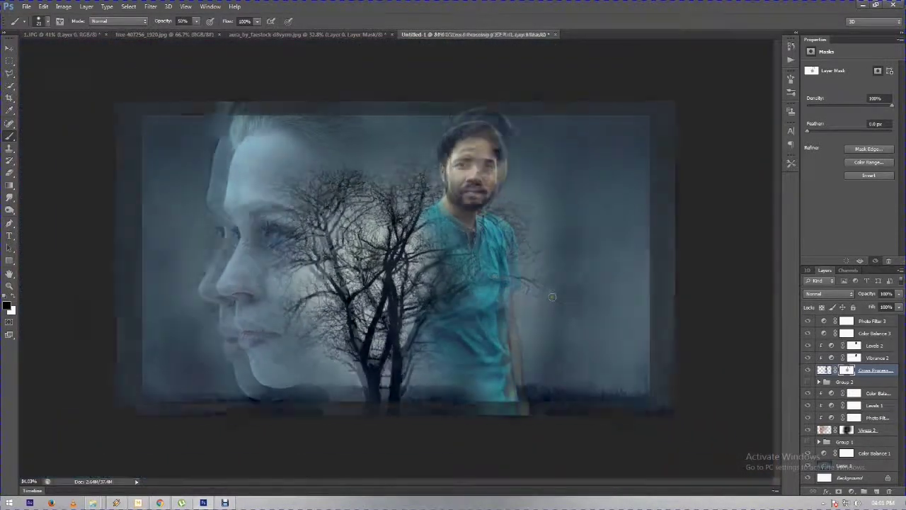
scroll(552, 300, down, 1)
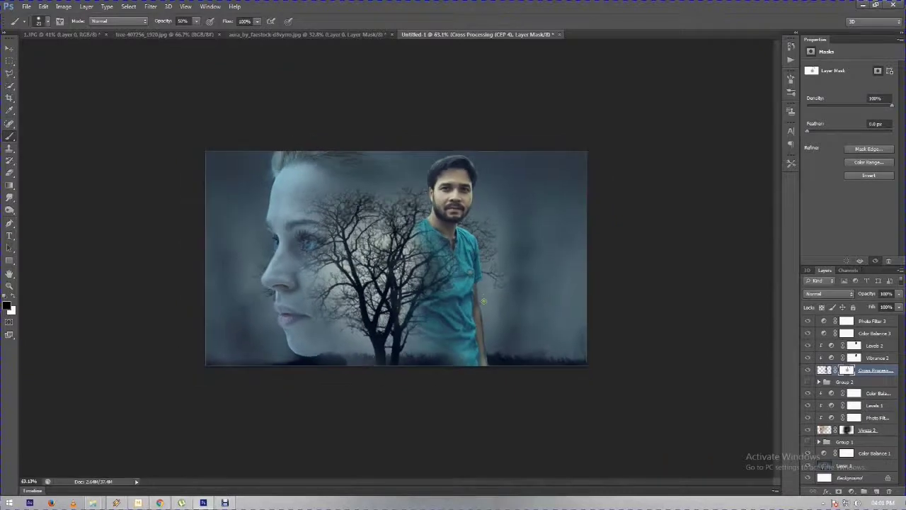
scroll(482, 298, up, 1)
scroll(484, 301, up, 1)
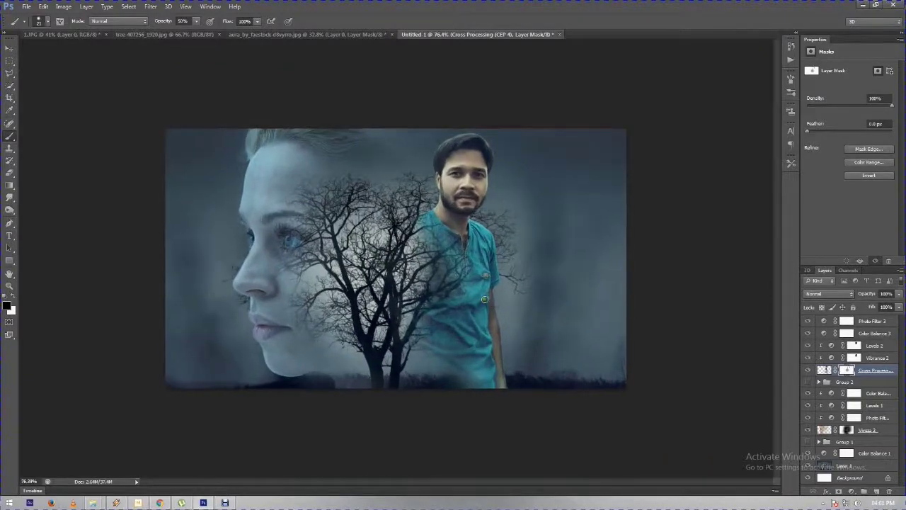
scroll(488, 283, up, 1)
scroll(503, 247, up, 2)
scroll(515, 222, down, 1)
scroll(514, 222, down, 4)
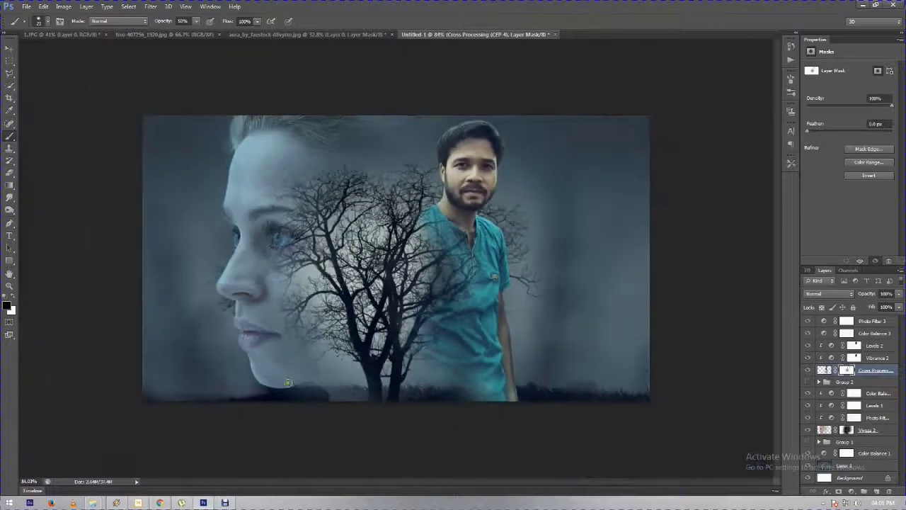
scroll(230, 375, up, 2)
scroll(197, 347, up, 3)
scroll(179, 348, up, 2)
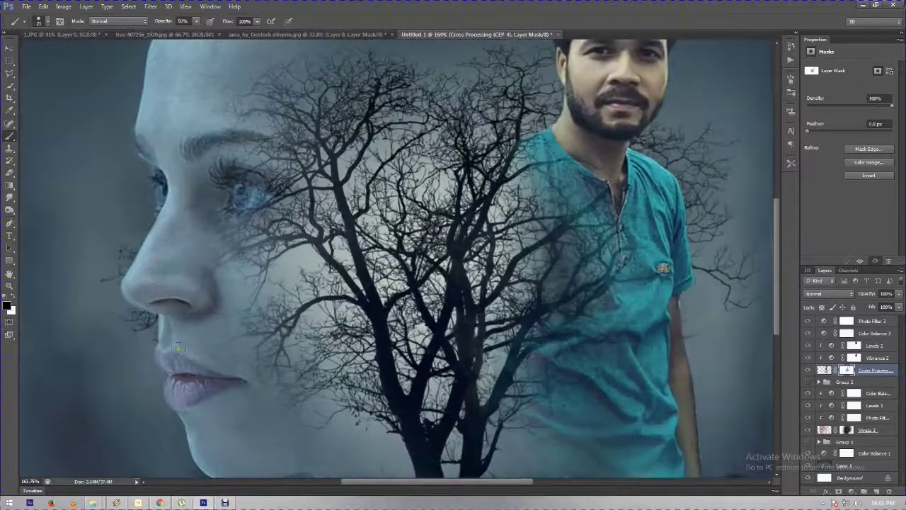
click(846, 430)
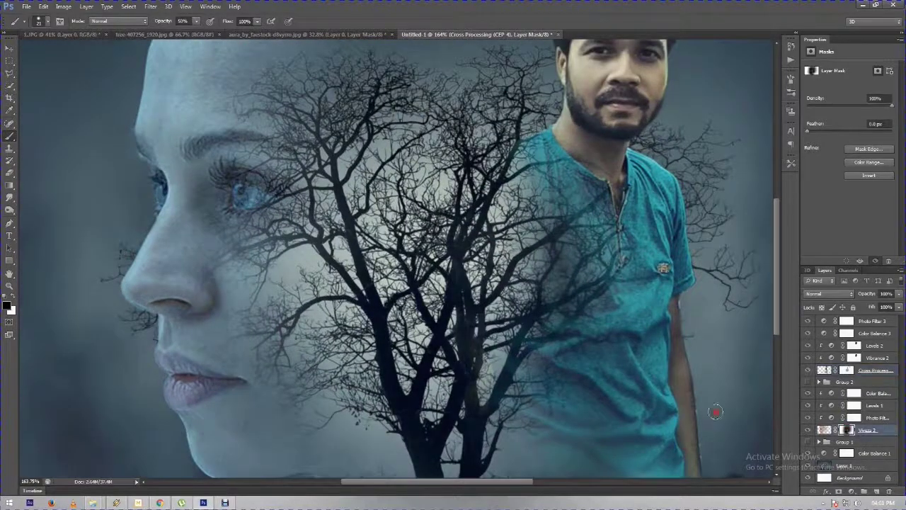
Paint the mask around the woman's lips, nose, chin and jaw at full opacity.
mouse_move(148, 357)
mouse_down()
mouse_move(155, 376)
mouse_move(145, 345)
mouse_up()
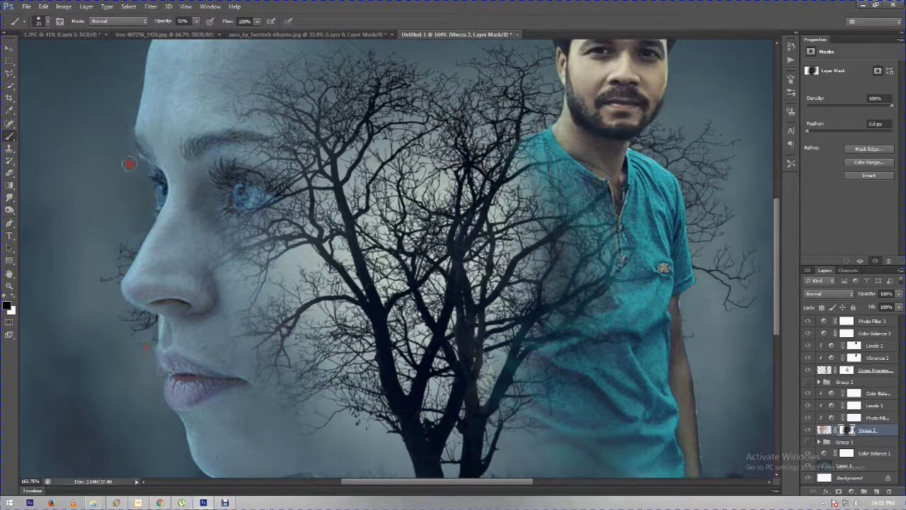
mouse_move(105, 282)
mouse_down()
mouse_move(115, 275)
mouse_move(114, 285)
mouse_up()
key(0)
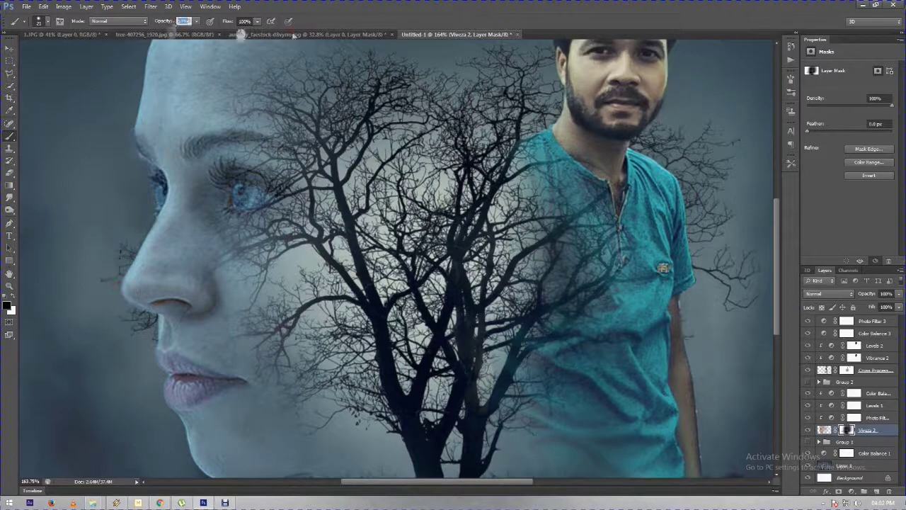
drag(120, 273, 115, 288)
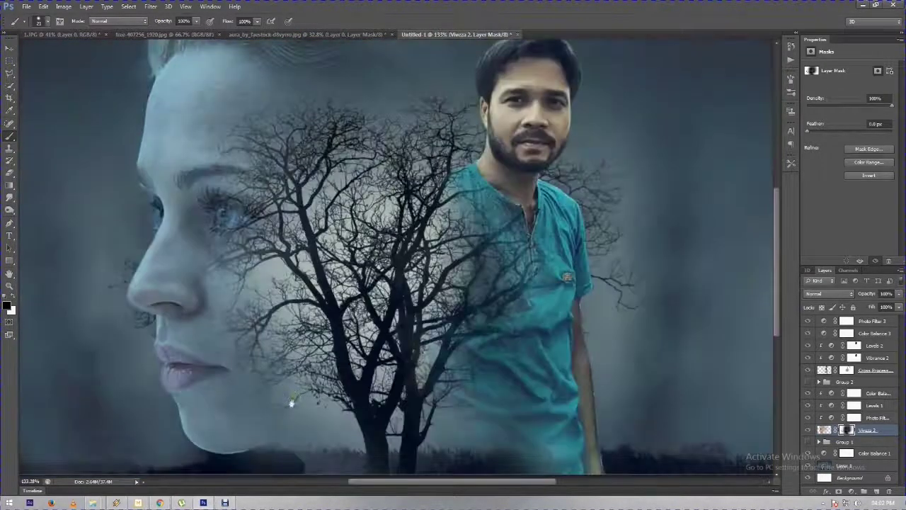
scroll(291, 400, up, 3)
scroll(187, 345, up, 3)
drag(188, 344, 192, 366)
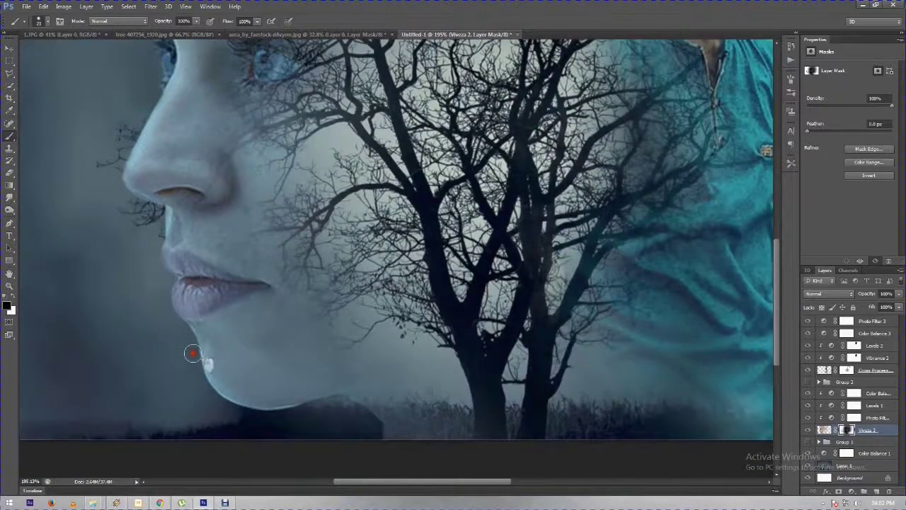
mouse_move(191, 365)
mouse_down()
mouse_move(260, 418)
mouse_move(325, 409)
mouse_move(337, 418)
mouse_move(319, 426)
mouse_move(363, 423)
mouse_move(372, 437)
mouse_move(279, 437)
mouse_move(243, 424)
mouse_move(195, 382)
mouse_up()
Set the brush to 145 px with zero hardness.
scroll(195, 382, down, 3)
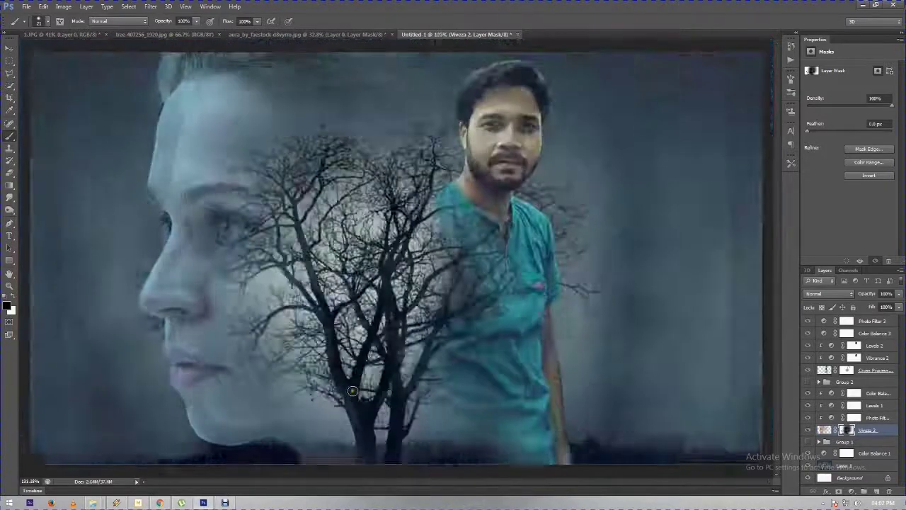
scroll(195, 383, down, 2)
right_click(433, 278)
mouse_move(479, 296)
mouse_down()
mouse_move(492, 296)
mouse_move(436, 319)
mouse_up()
click(317, 423)
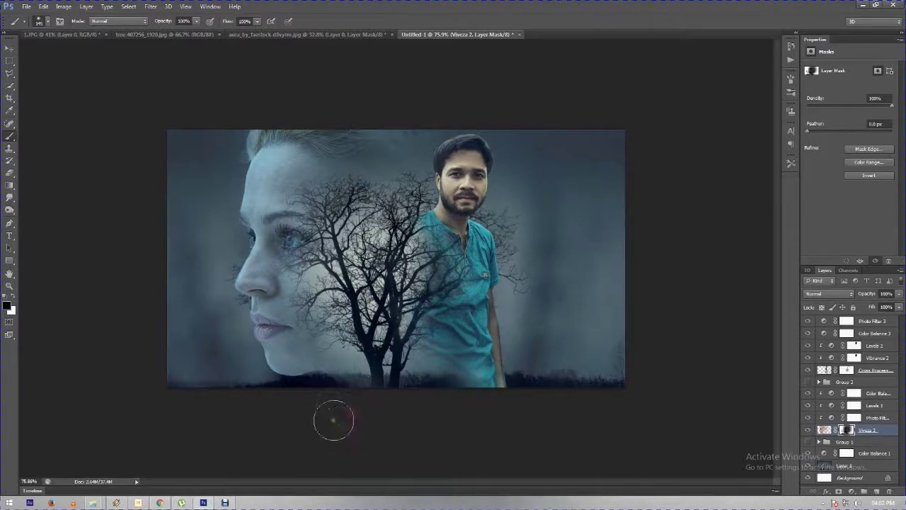
Target the Cross Processing mask, zoom in, and bring up the new adjustment layer list.
key(ctrl+plus)
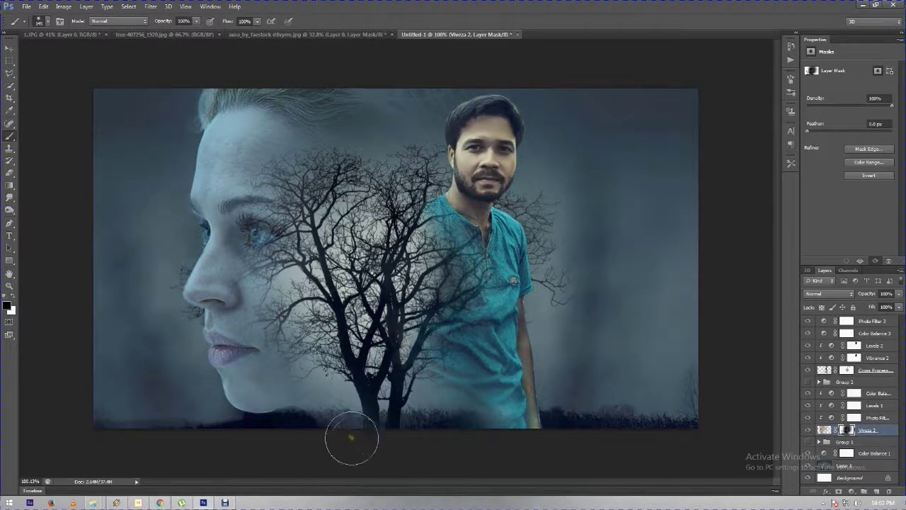
key(ctrl+minus)
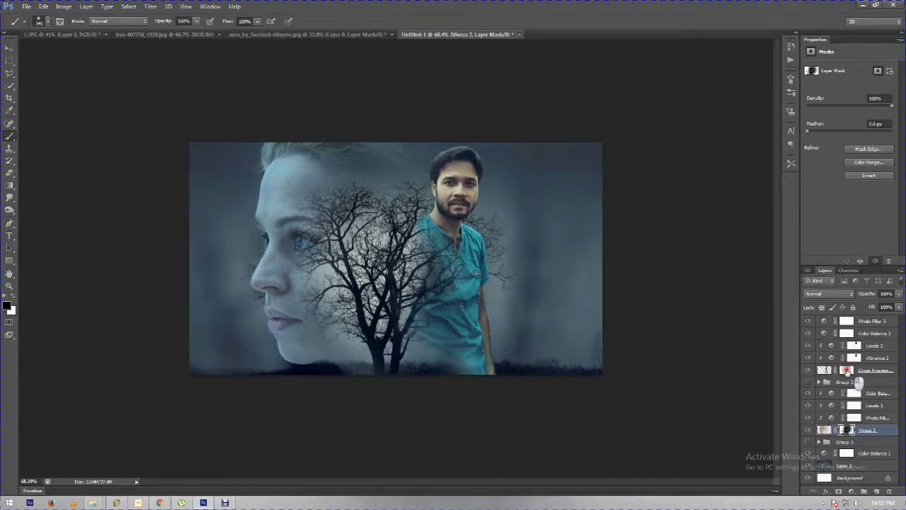
click(846, 370)
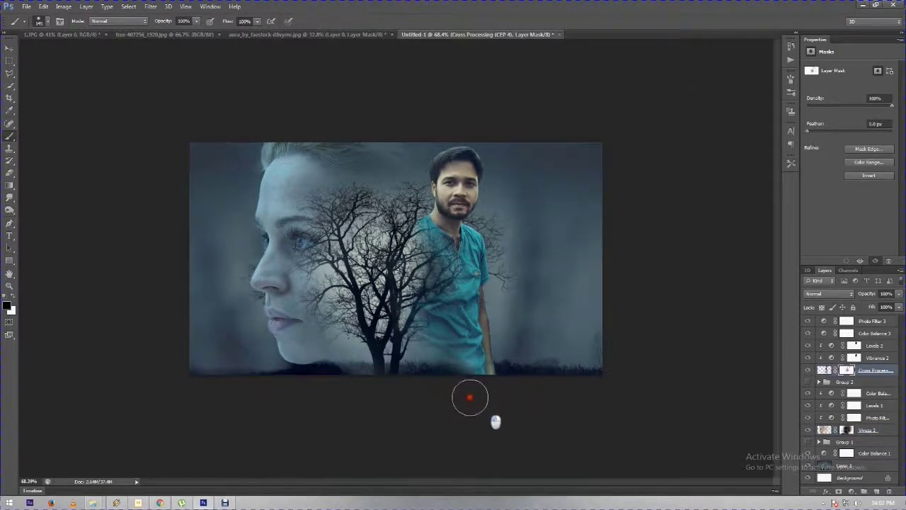
key(ctrl+plus)
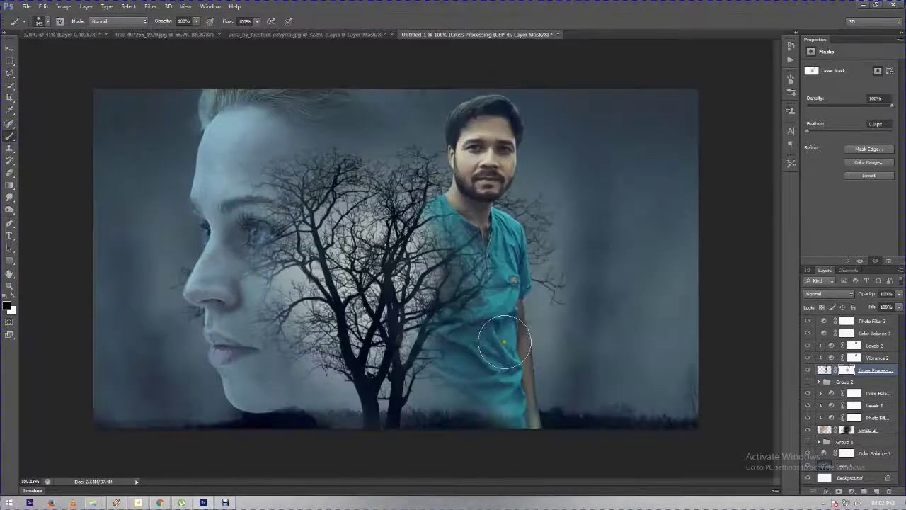
key(ctrl+plus)
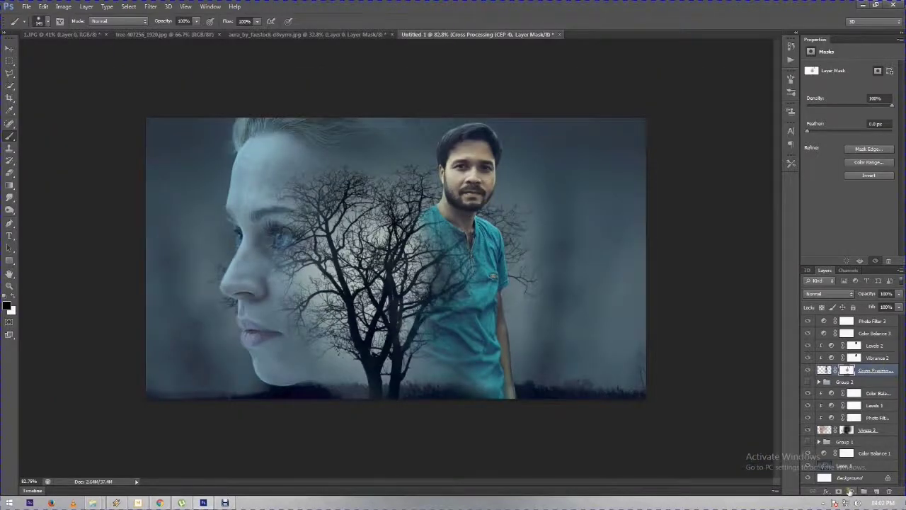
click(850, 491)
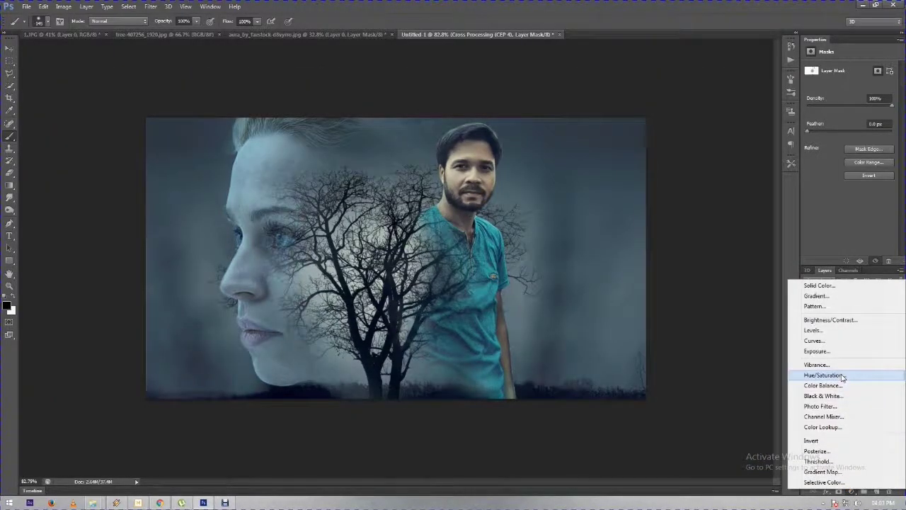
Add a Hue/Saturation layer with Hue -10 and slightly reduced saturation, and select its mask.
click(842, 375)
mouse_move(849, 125)
mouse_down()
mouse_move(840, 123)
mouse_move(871, 129)
mouse_move(851, 130)
mouse_up()
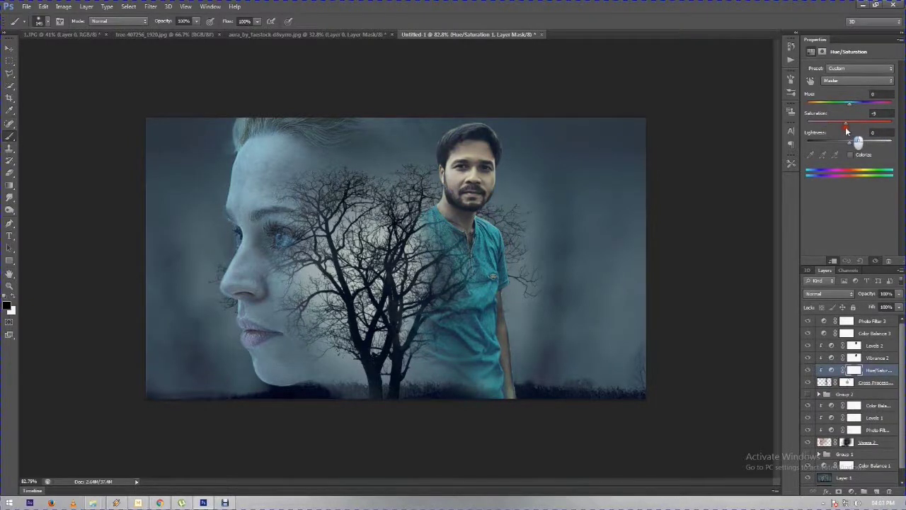
drag(845, 103, 837, 106)
mouse_move(856, 104)
mouse_down()
mouse_move(844, 104)
mouse_move(856, 126)
mouse_move(835, 128)
mouse_up()
click(853, 370)
Invert the Hue/Saturation mask to black and set white as the brush colour.
key(ctrl+shift+i)
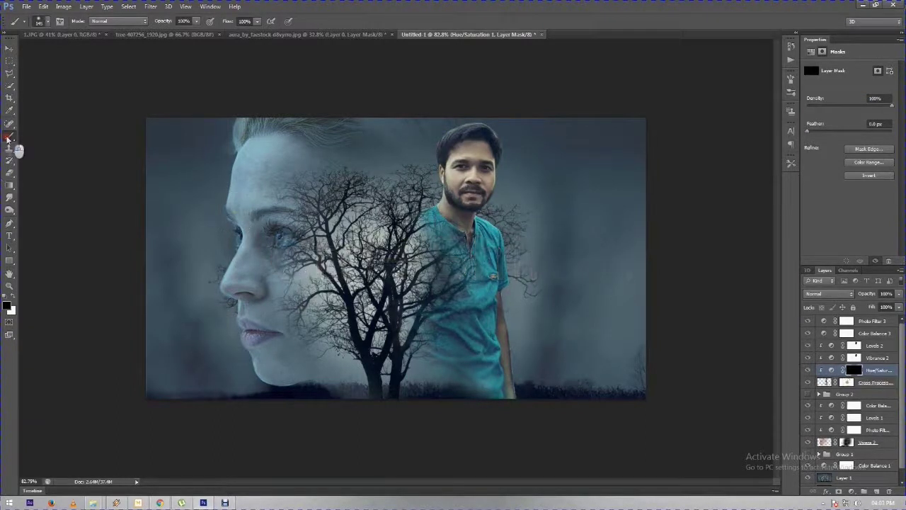
click(14, 298)
right_click(432, 181)
key(Return)
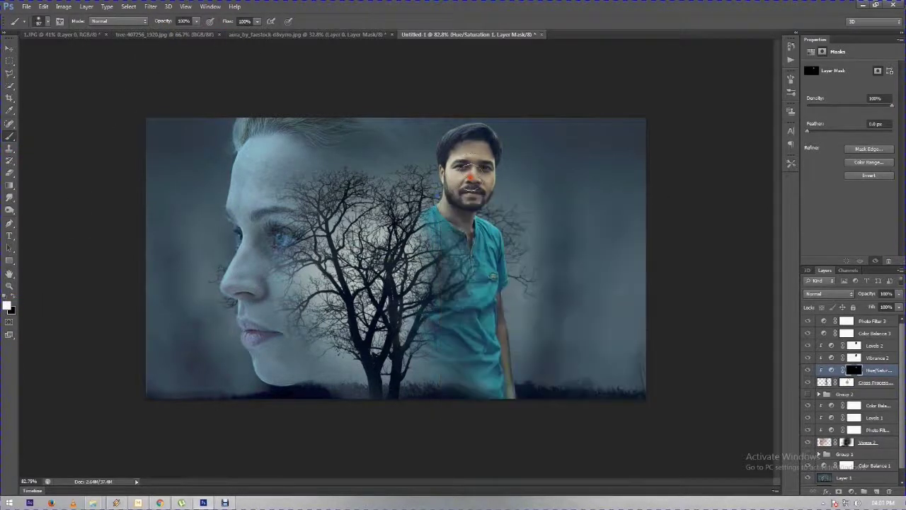
Paint the Hue/Saturation adjustment onto the man's face, beard, cheek, forehead and arm.
drag(469, 167, 469, 200)
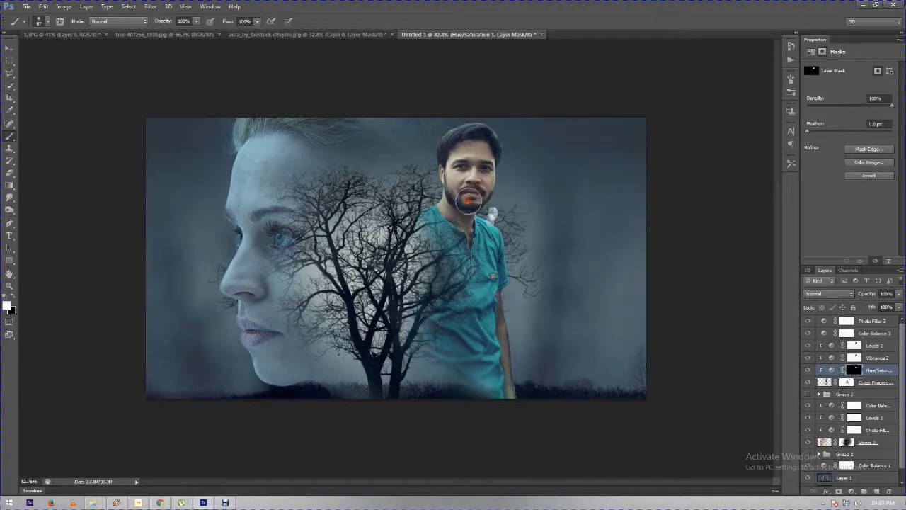
right_click(469, 159)
key(Return)
drag(453, 181, 460, 209)
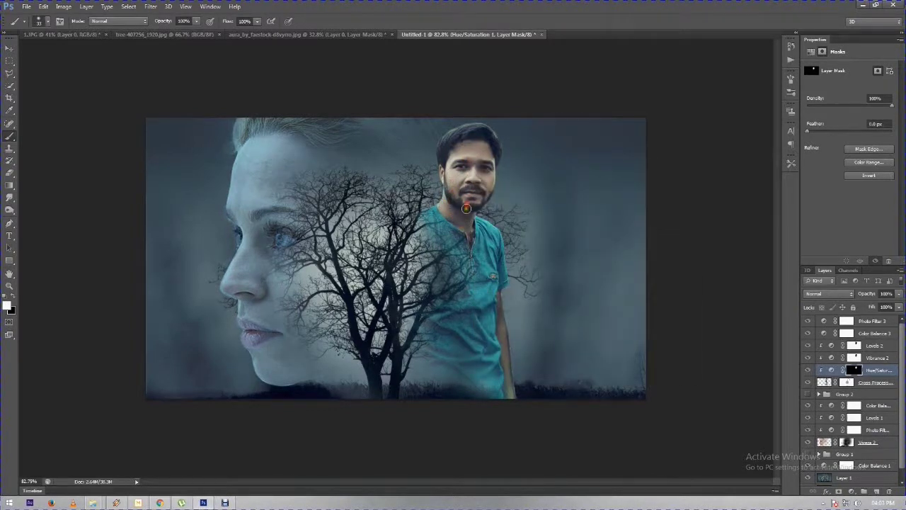
mouse_move(470, 149)
mouse_down()
mouse_move(489, 163)
mouse_move(459, 204)
mouse_up()
drag(501, 357, 517, 382)
scroll(552, 300, up, 2)
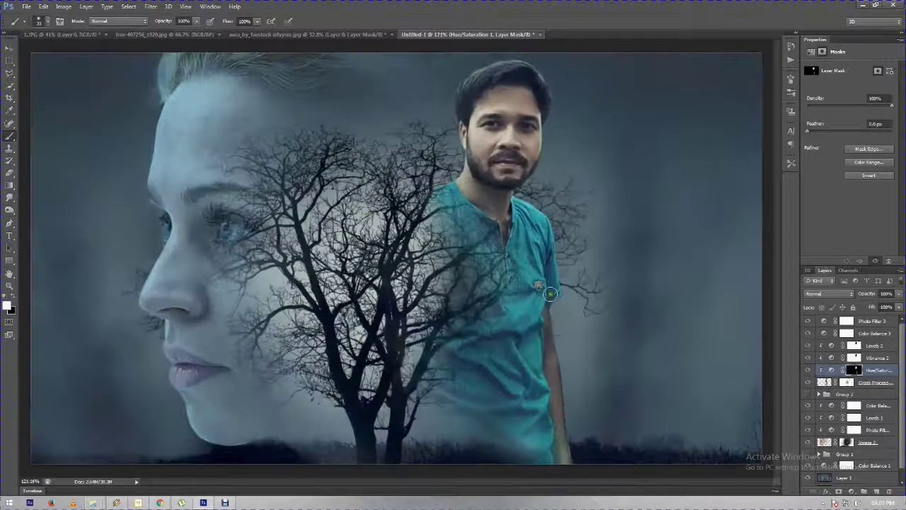
scroll(549, 303, up, 2)
drag(457, 150, 469, 110)
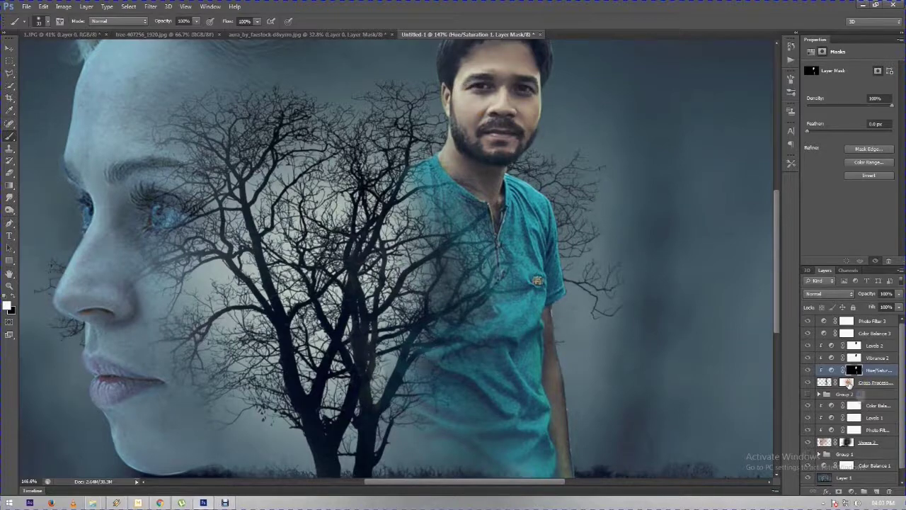
Target the Cross Processing mask with a black brush at 60% hardness.
click(847, 382)
scroll(687, 394, down, 2)
scroll(617, 377, up, 2)
scroll(607, 394, up, 1)
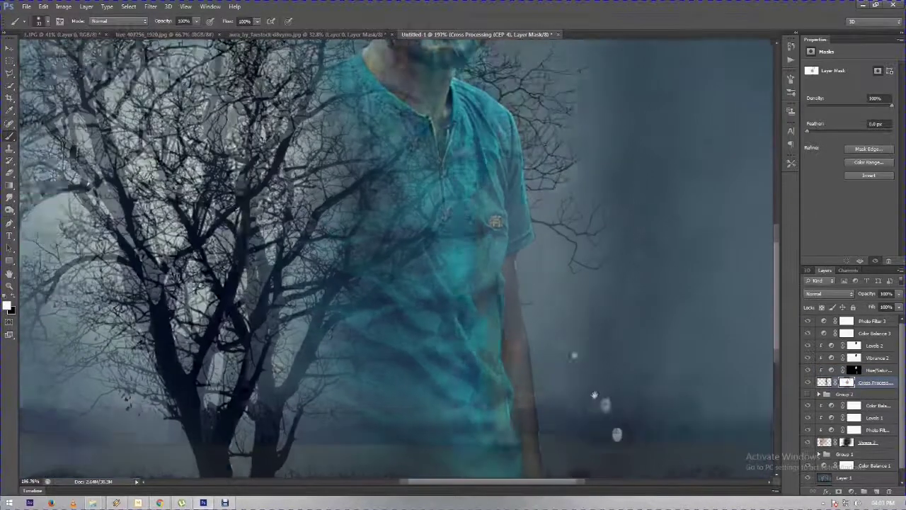
drag(594, 395, 567, 343)
click(15, 298)
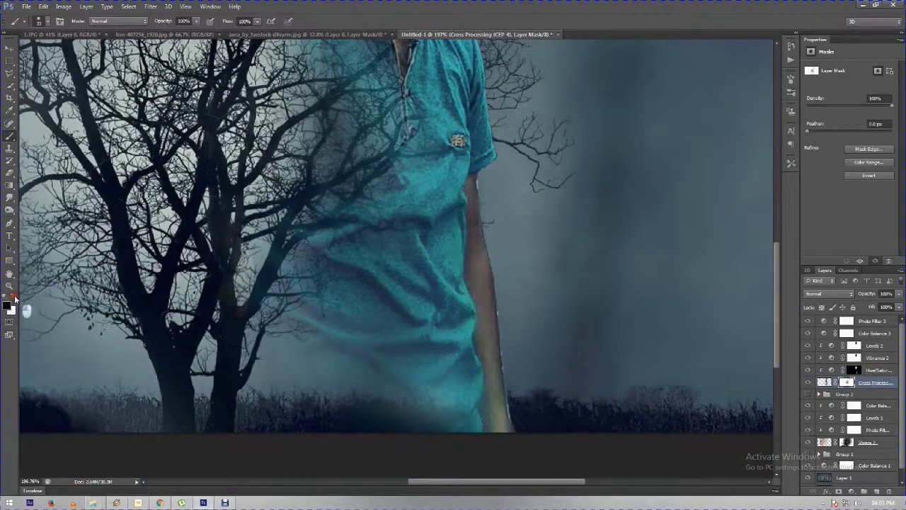
right_click(598, 339)
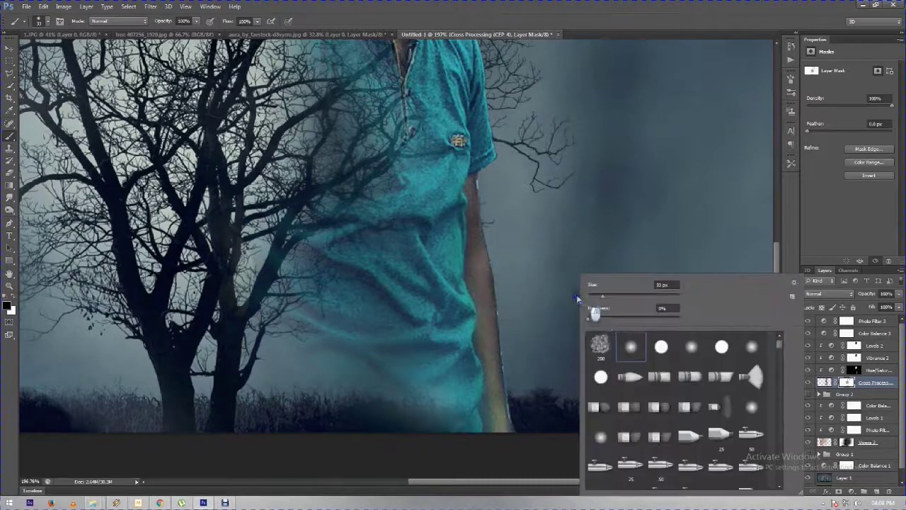
drag(627, 322, 643, 319)
click(533, 318)
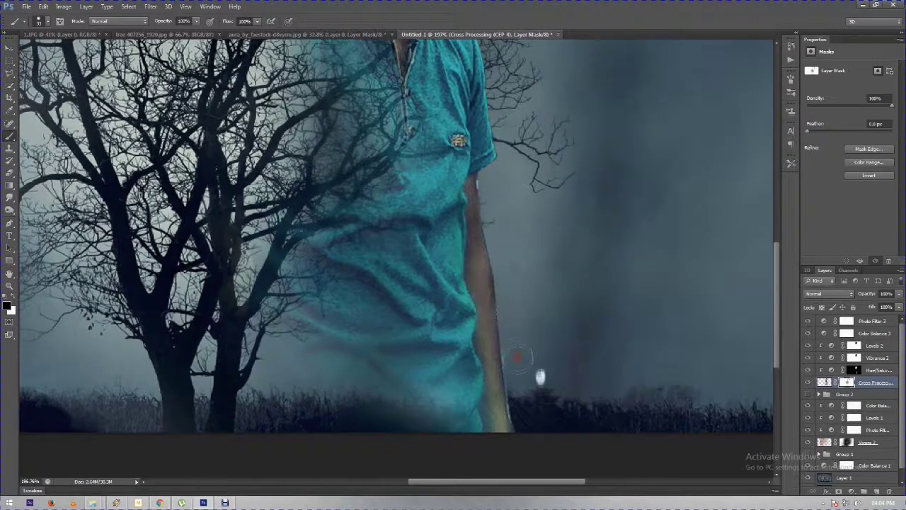
right_click(563, 339)
click(521, 328)
Pan over the man's chin, collar and face while adjusting the black brush.
scroll(515, 270, up, 3)
drag(515, 270, 572, 239)
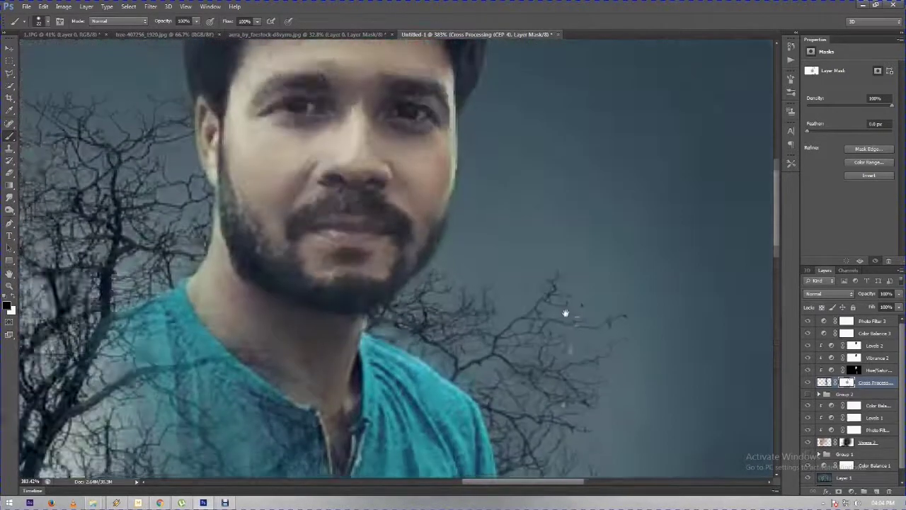
right_click(572, 239)
key(Return)
mouse_move(212, 67)
mouse_down()
mouse_move(262, 166)
mouse_move(196, 225)
mouse_up()
scroll(404, 204, down, 2)
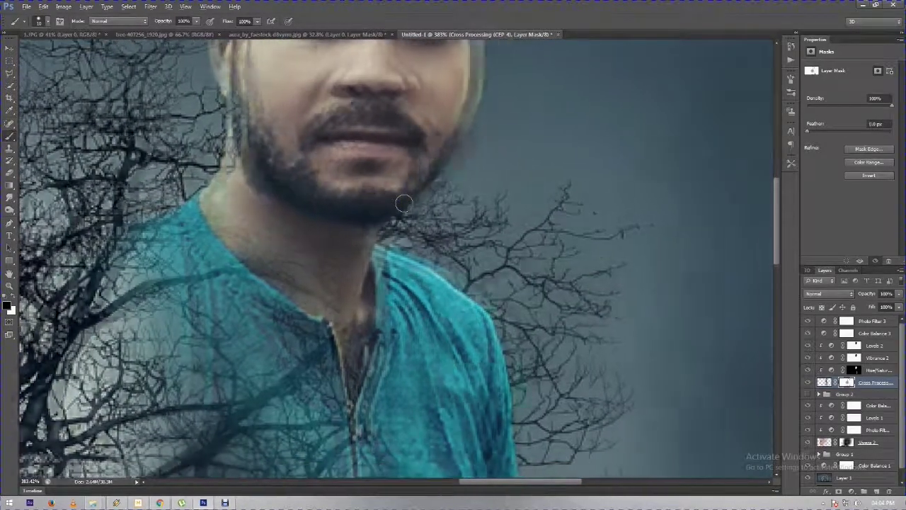
scroll(404, 204, down, 2)
scroll(404, 204, down, 2)
scroll(403, 204, down, 1)
scroll(403, 208, down, 1)
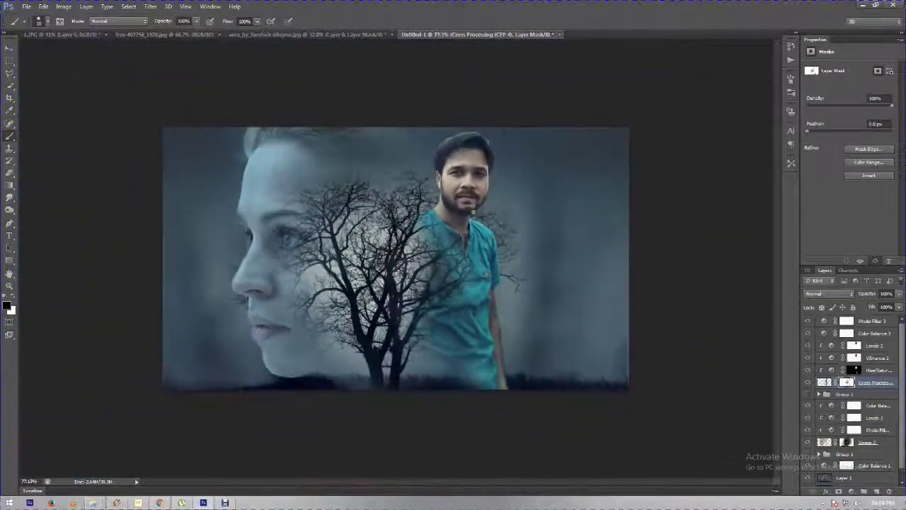
Stretch the Photo Filter 3 to Cross Processing layers down to the image's bottom edge.
scroll(439, 215, down, 1)
scroll(467, 216, down, 1)
scroll(476, 221, up, 1)
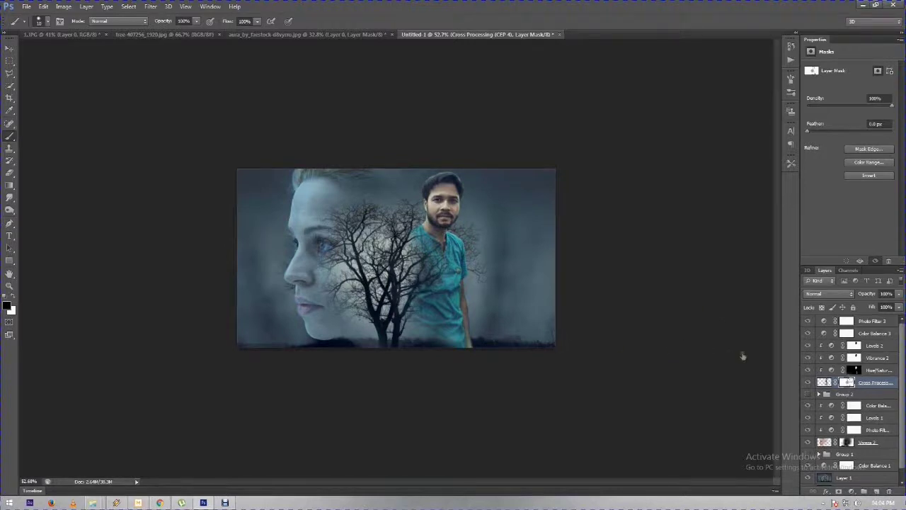
shift+click(884, 322)
click(552, 226)
click(10, 49)
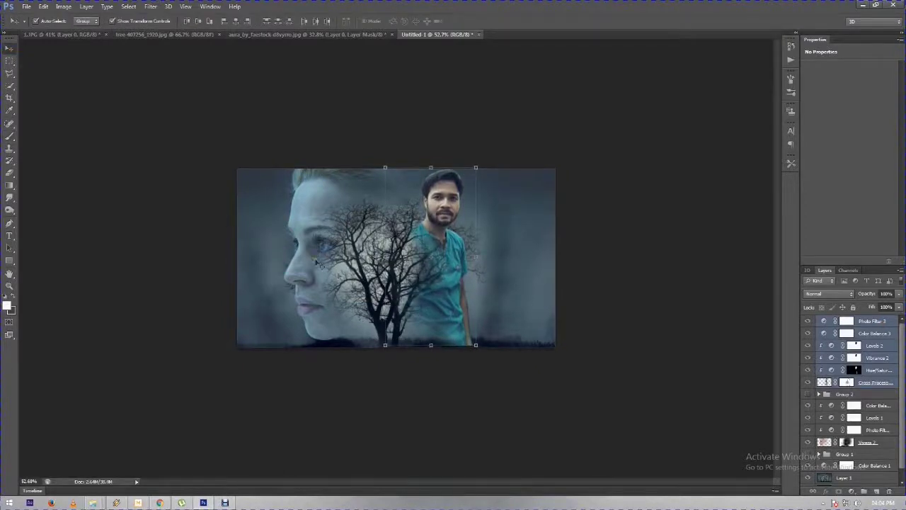
click(429, 345)
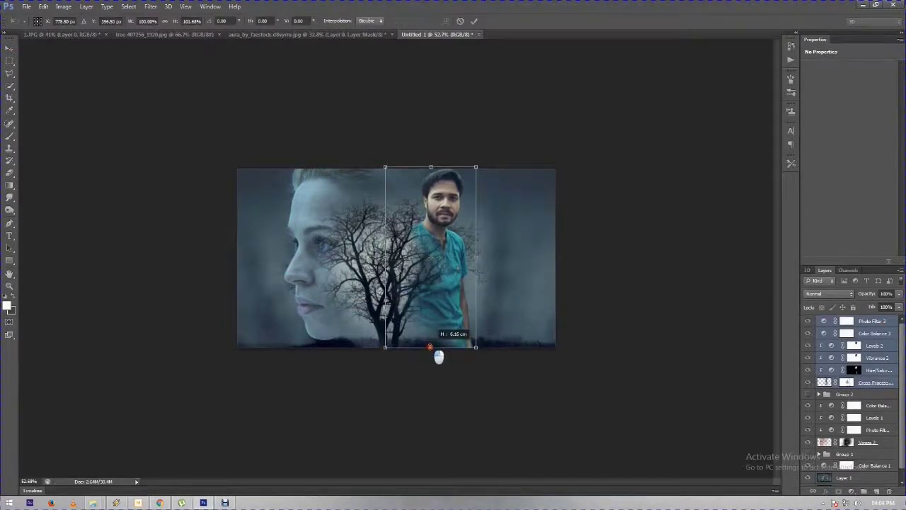
key(Return)
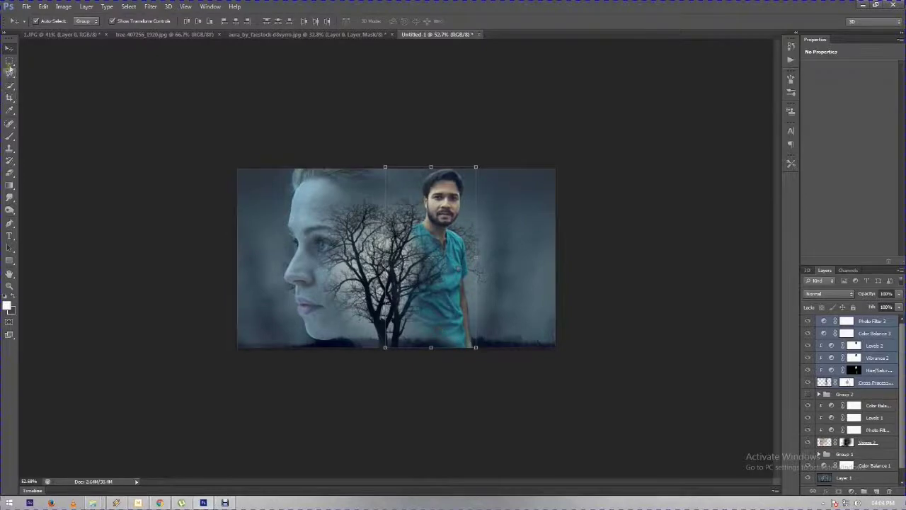
Group the selected adjustment layers into Group 3.
click(10, 61)
key(ctrl+minus)
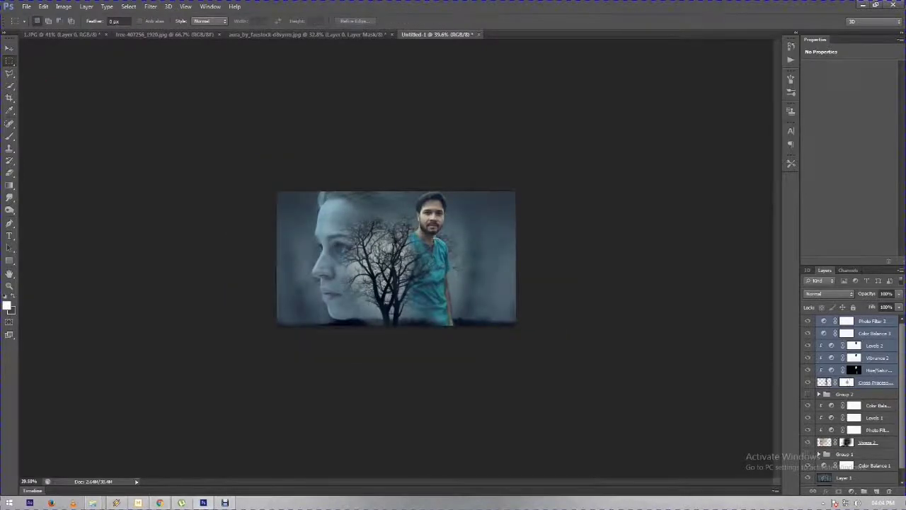
drag(400, 249, 561, 167)
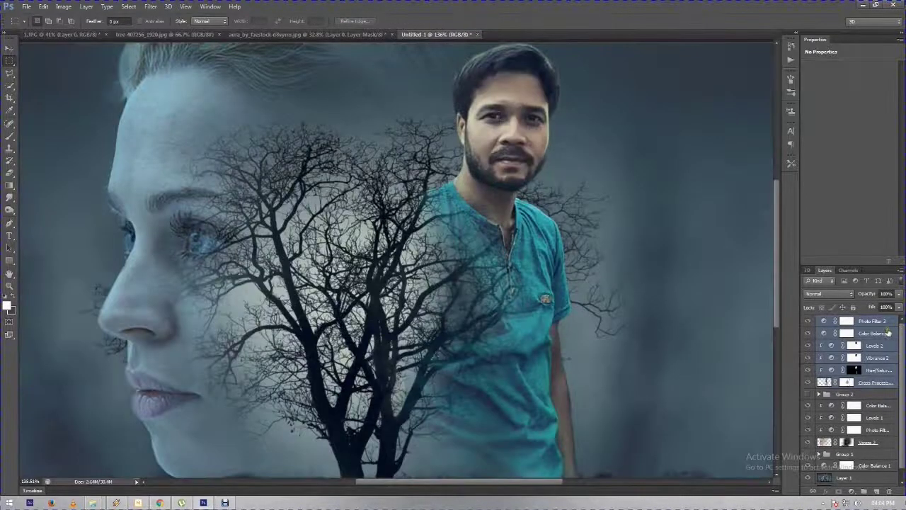
key(ctrl+g)
Merge Group 3 into a single layer.
right_click(882, 325)
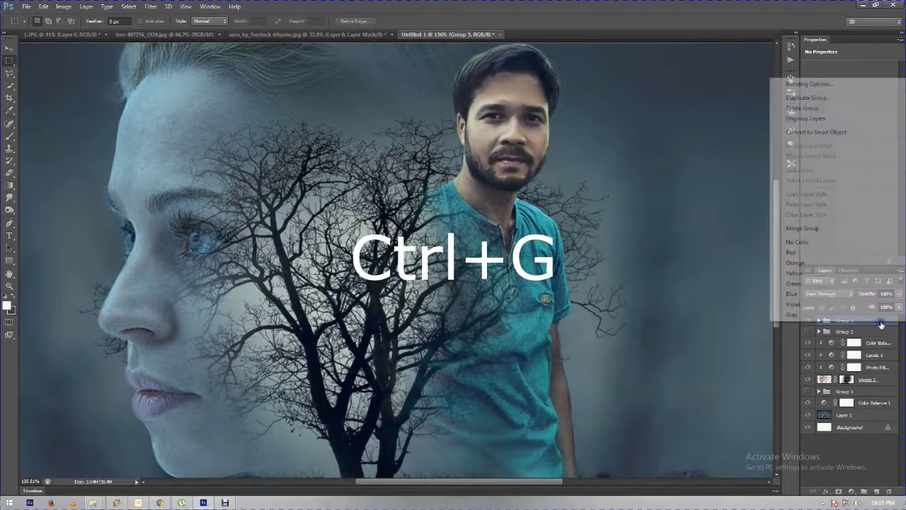
click(817, 228)
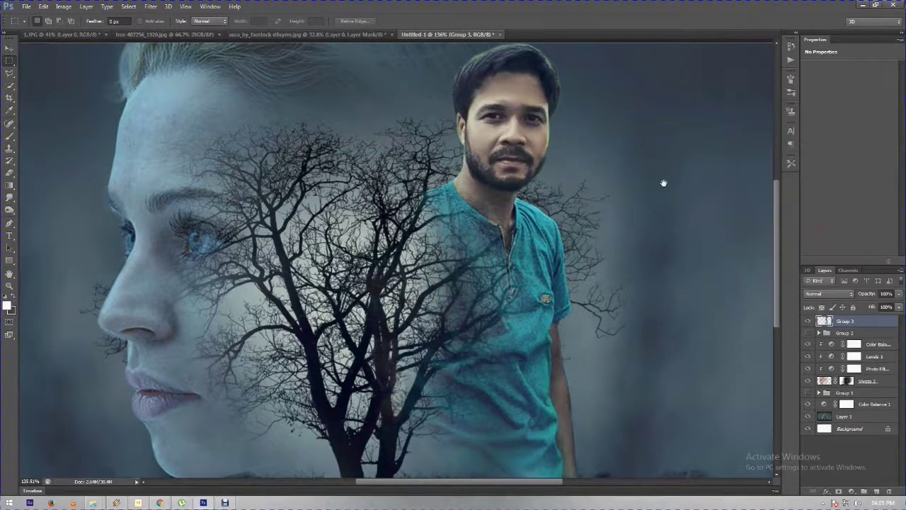
drag(663, 184, 629, 284)
Choose the Smudge tool with a scatter brush.
click(9, 197)
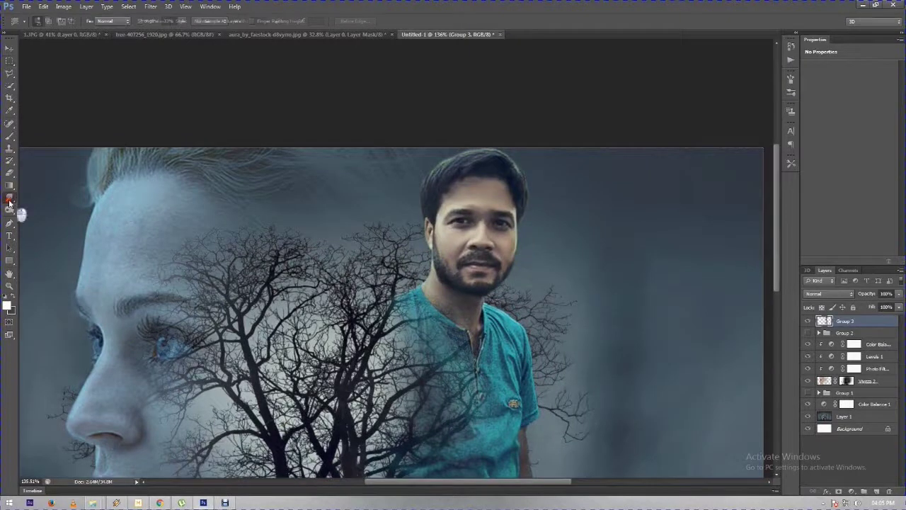
right_click(460, 190)
mouse_move(659, 250)
mouse_down()
mouse_move(665, 382)
mouse_move(666, 363)
mouse_up()
scroll(599, 340, up, 2)
scroll(600, 329, up, 1)
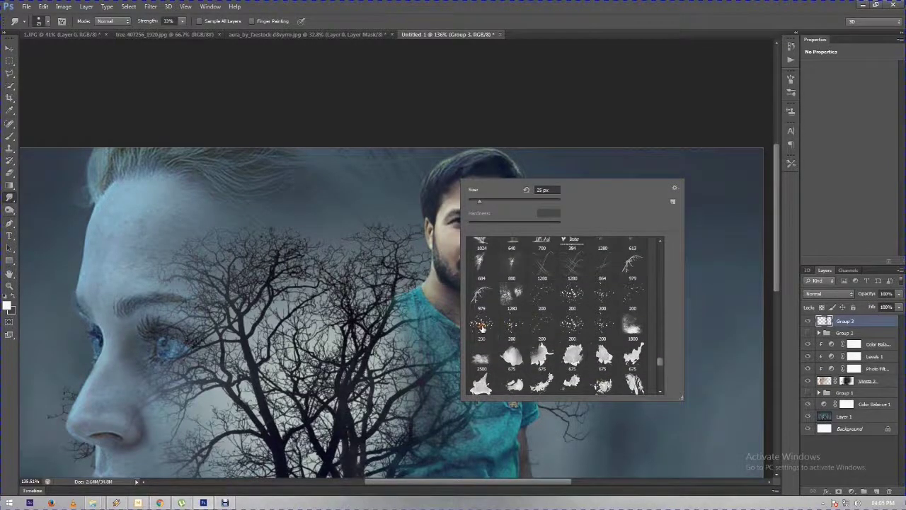
key(Return)
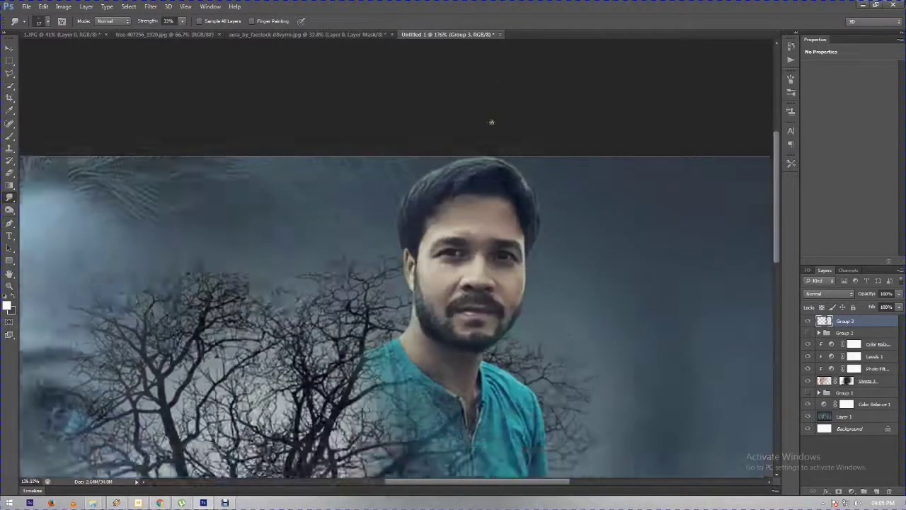
scroll(424, 170, up, 5)
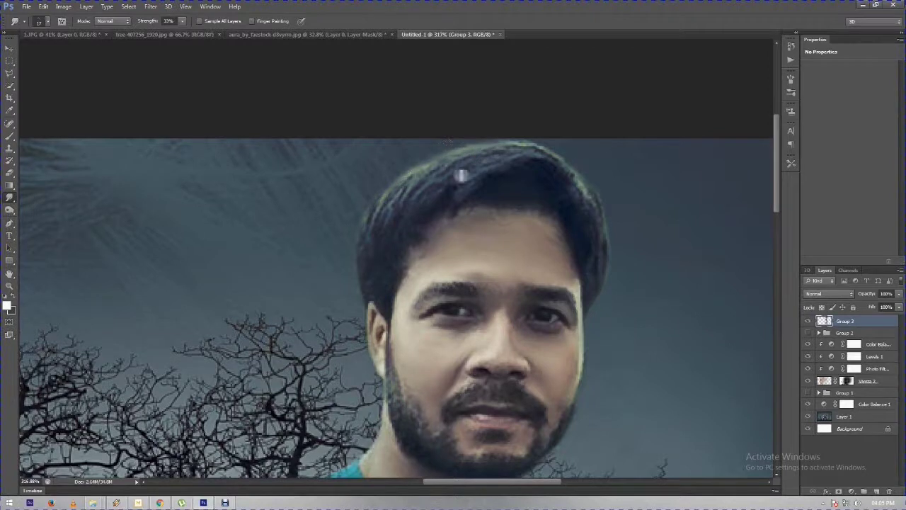
Smudge the right edge of the man's hair down and back up into the fog.
drag(606, 190, 599, 306)
drag(598, 306, 602, 226)
scroll(657, 269, down, 2)
scroll(658, 269, down, 2)
scroll(657, 269, down, 2)
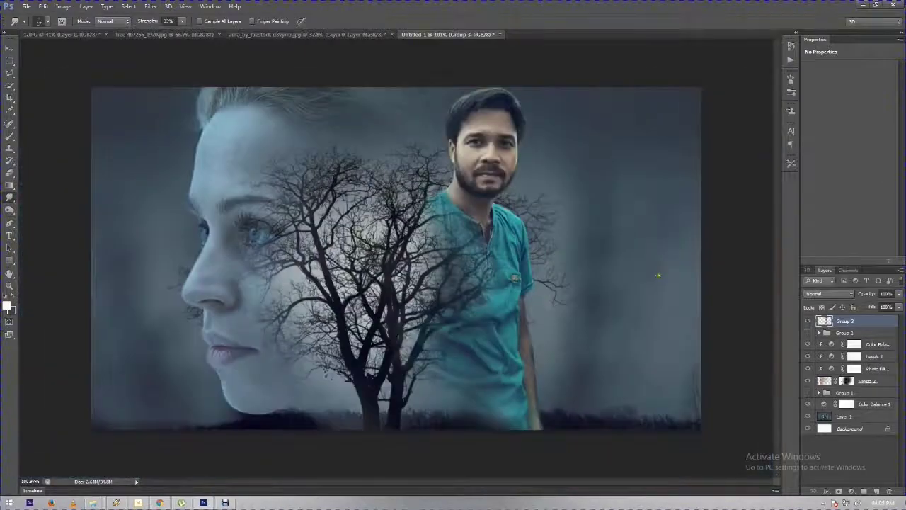
scroll(658, 269, down, 1)
scroll(420, 228, down, 2)
scroll(420, 229, up, 1)
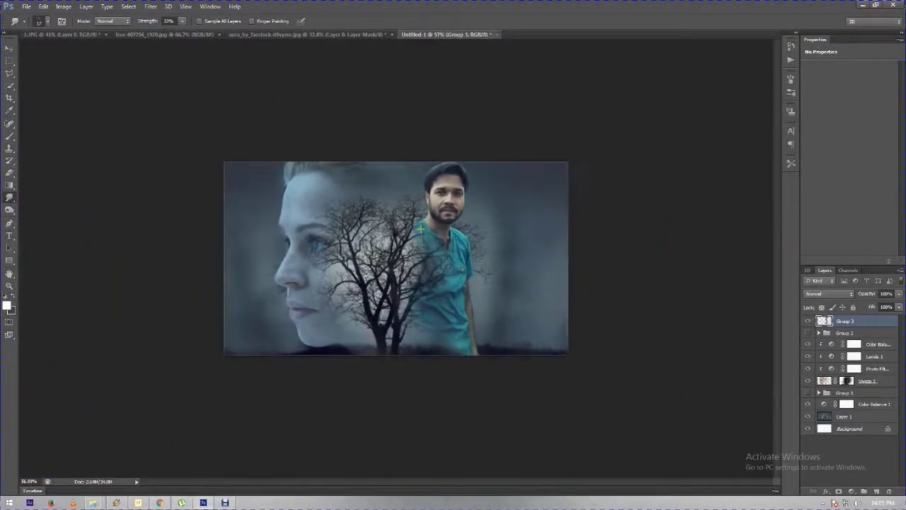
scroll(421, 229, up, 1)
scroll(420, 229, up, 1)
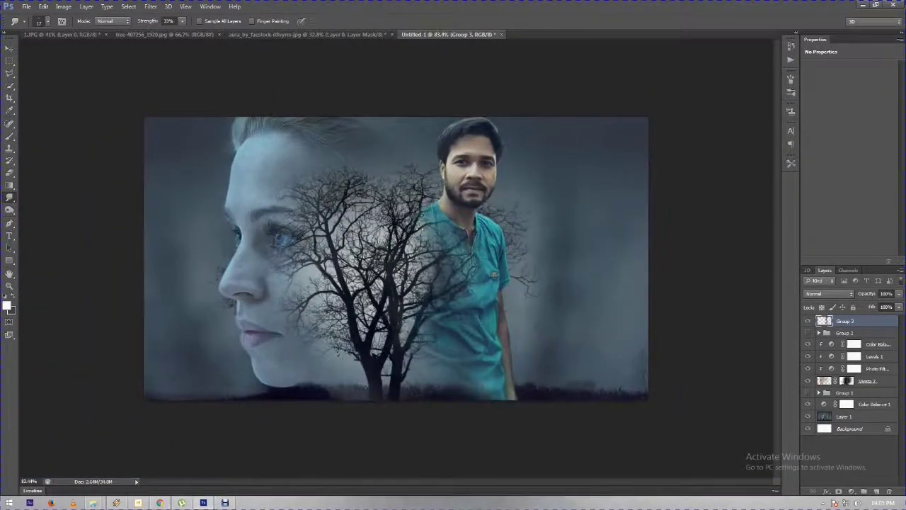
scroll(420, 229, down, 1)
scroll(421, 229, down, 1)
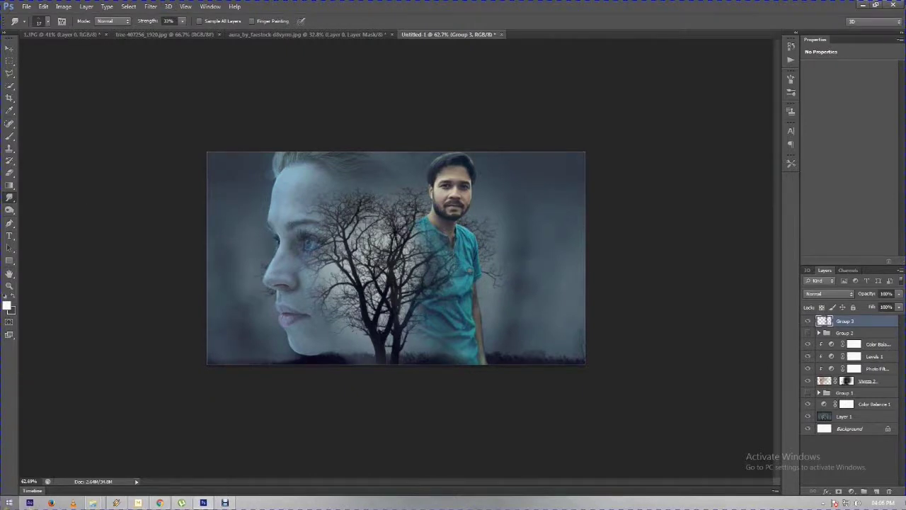
Open the eagle PNG from LAN\GOURI\PHOTOSHOP COLLECTION\PNG\BIRDS in Photoshop CS6.
key(super)
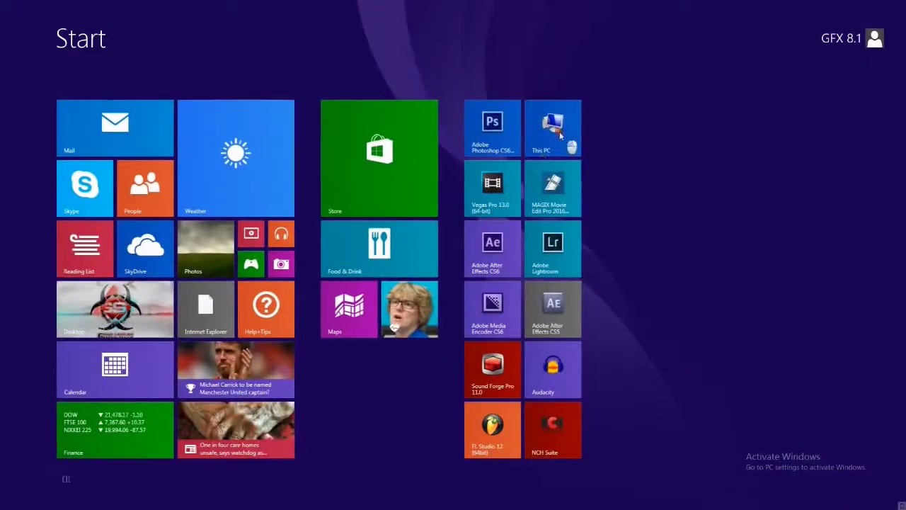
key(super+e)
double_click(322, 117)
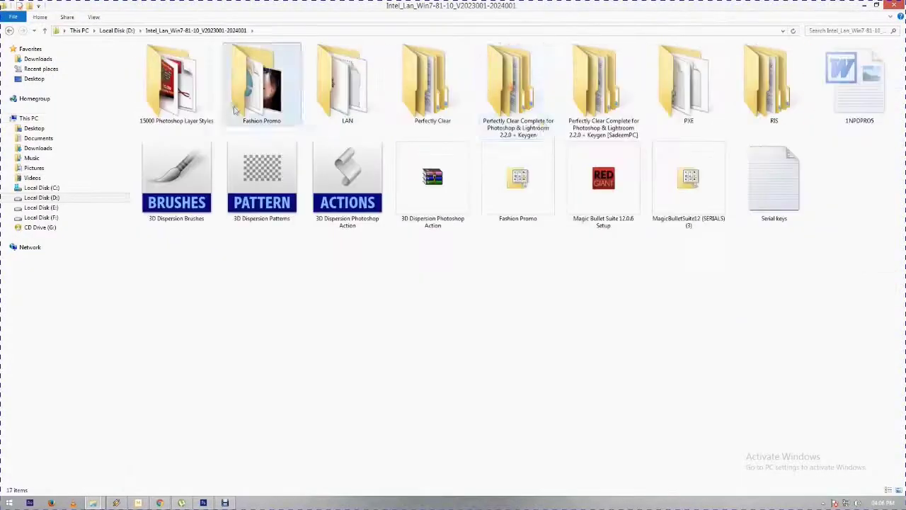
double_click(190, 58)
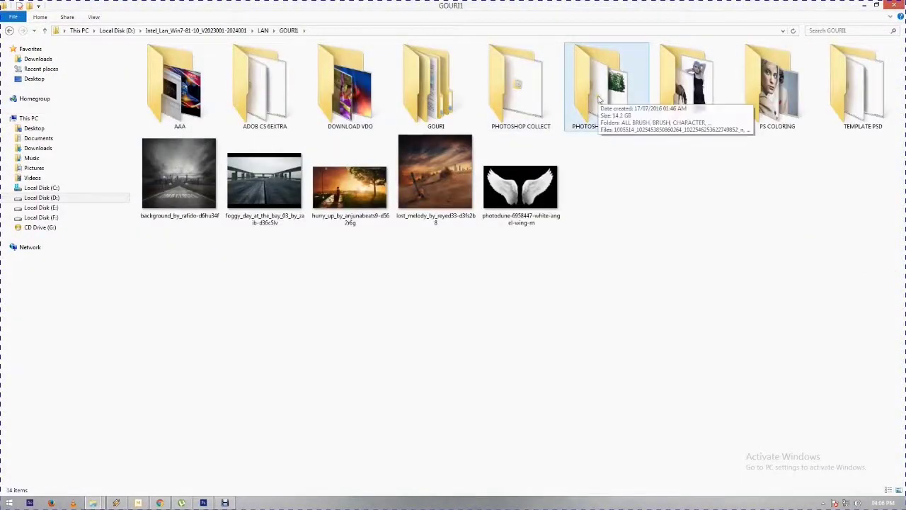
double_click(595, 85)
double_click(277, 189)
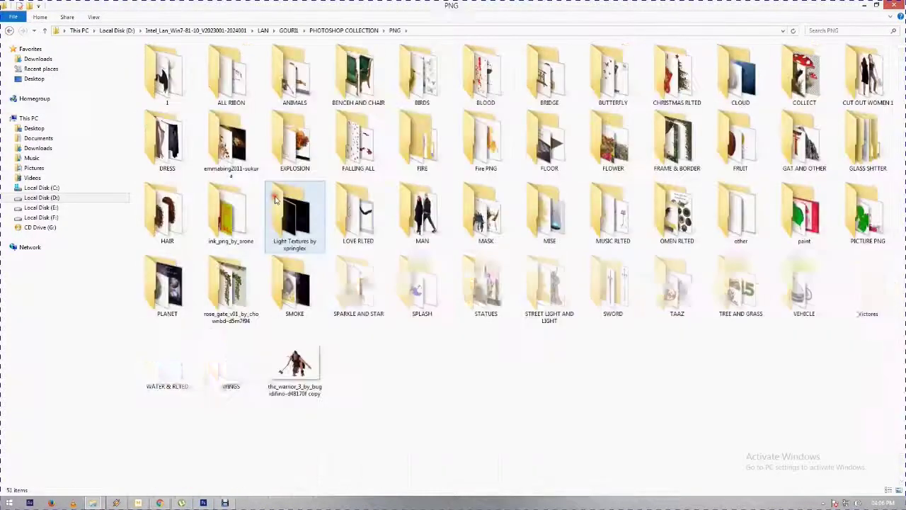
click(421, 103)
double_click(421, 103)
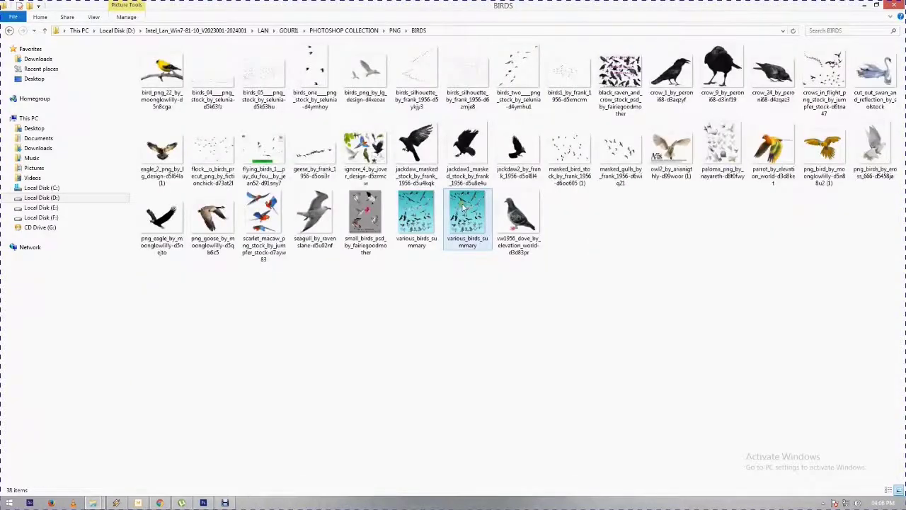
right_click(177, 210)
click(418, 333)
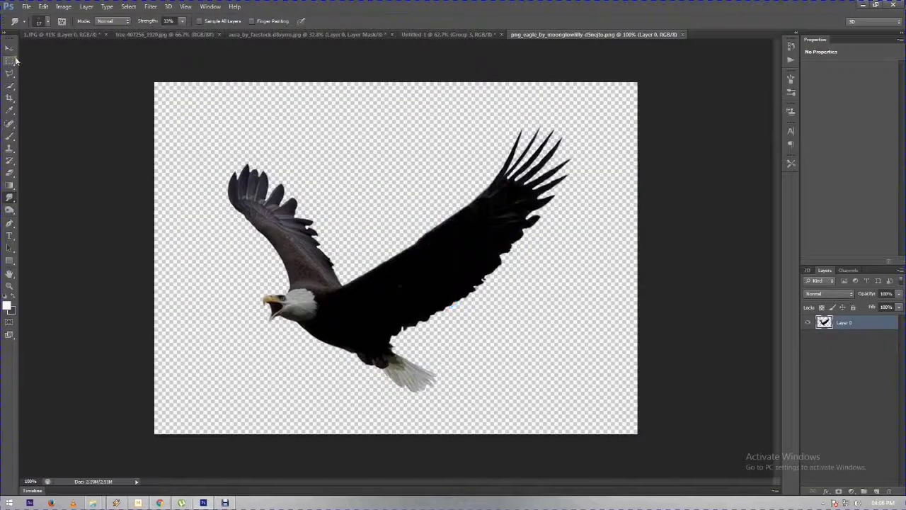
Drag the eagle layer from its photo into the Untitled-1 composite.
click(9, 48)
drag(286, 228, 94, 48)
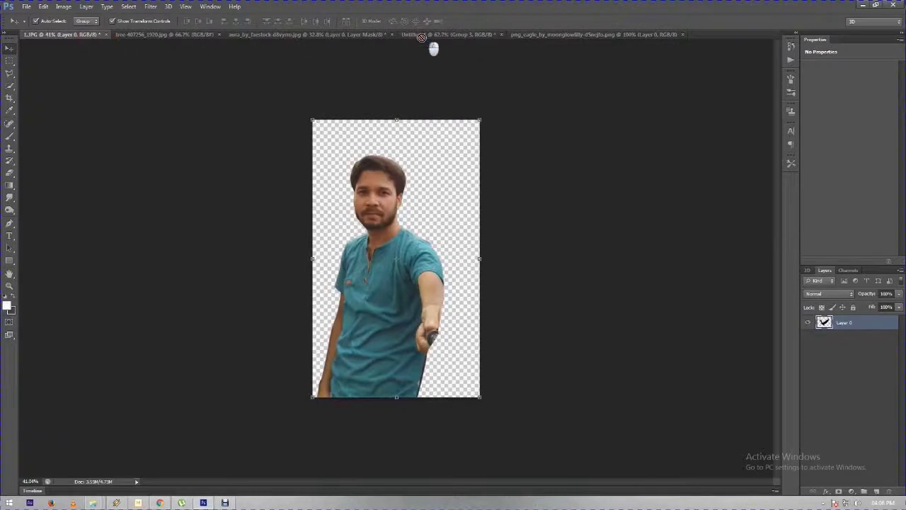
mouse_move(94, 48)
mouse_down()
mouse_move(507, 183)
mouse_move(522, 206)
mouse_up()
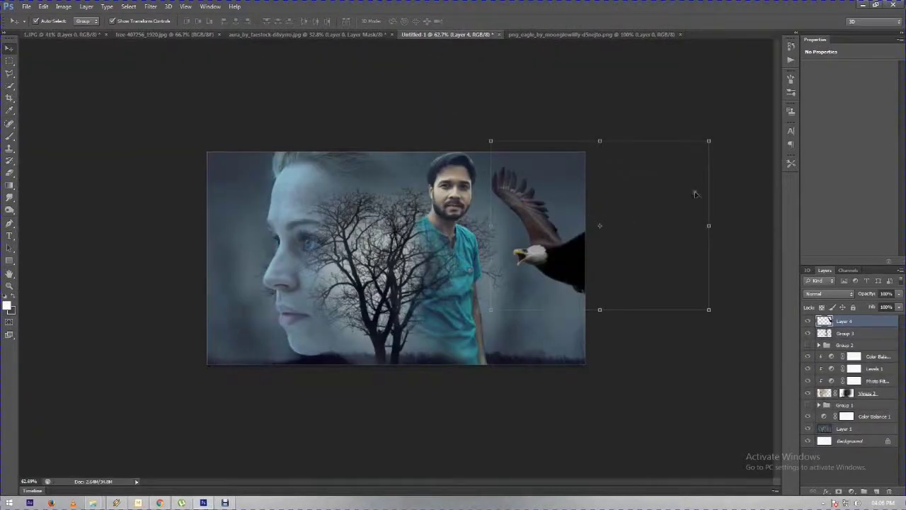
Scale the eagle down, flip it horizontally, and place it just right of the man's shoulder.
drag(708, 140, 635, 200)
drag(582, 226, 524, 206)
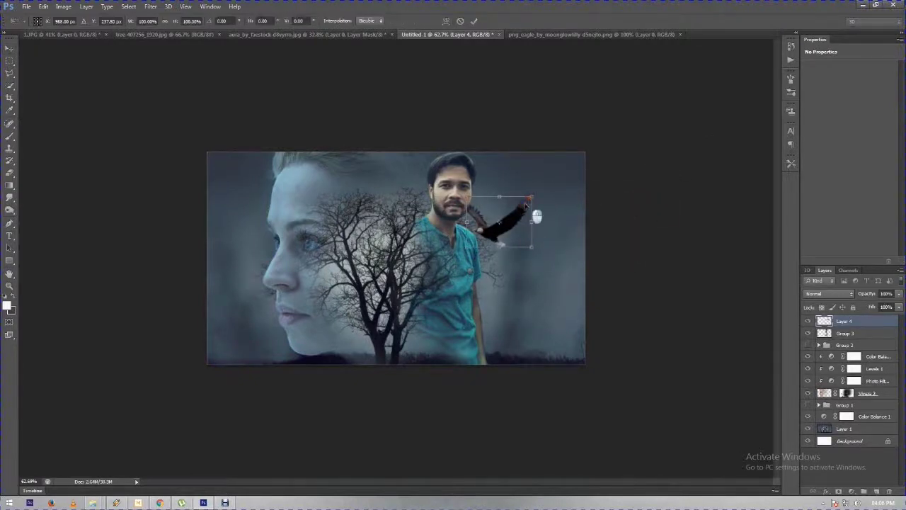
right_click(524, 205)
click(575, 345)
drag(530, 227, 535, 218)
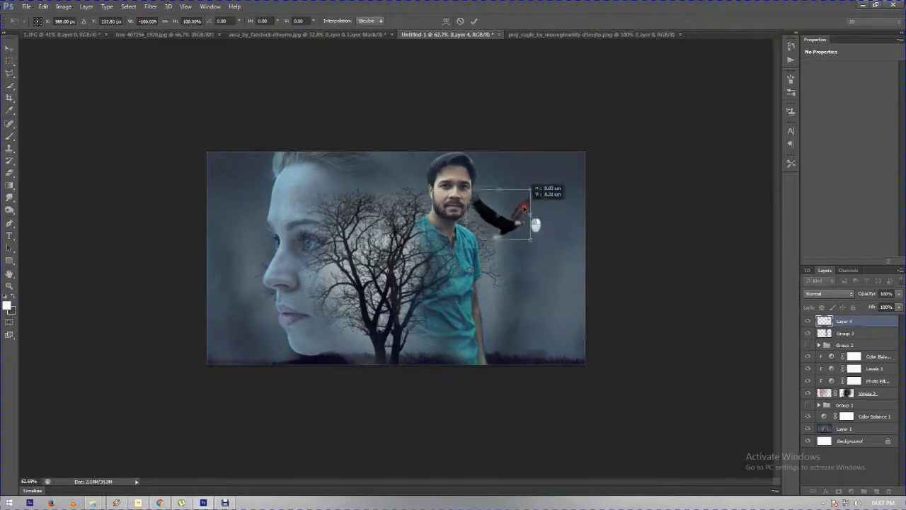
key(Return)
Move Layer 4 below Vignette 2 and shrink the eagle slightly more.
drag(859, 335, 866, 397)
mouse_move(538, 190)
mouse_down()
mouse_move(511, 187)
mouse_move(523, 218)
mouse_up()
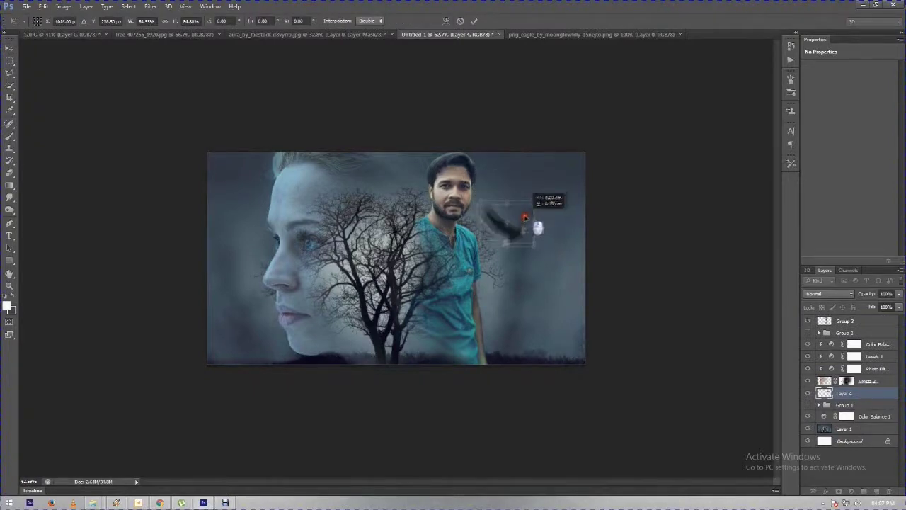
key(Return)
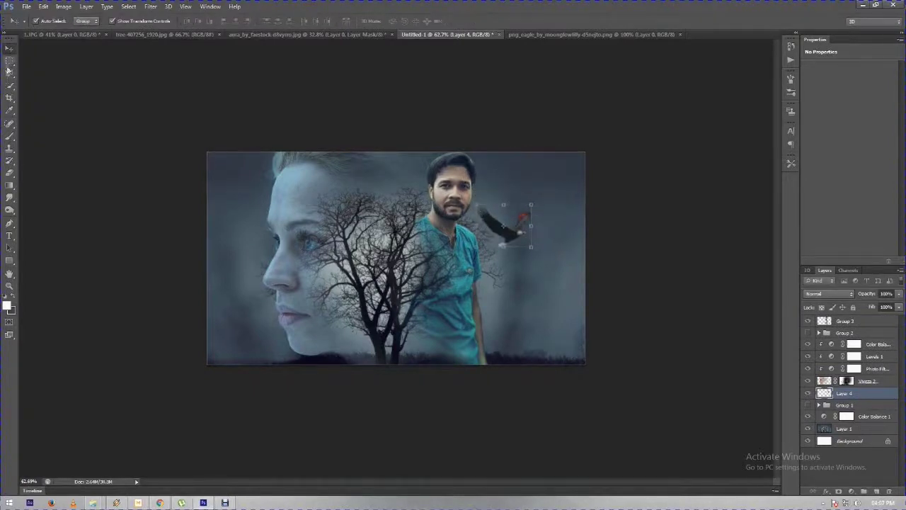
click(9, 61)
scroll(524, 254, up, 2)
scroll(536, 248, up, 2)
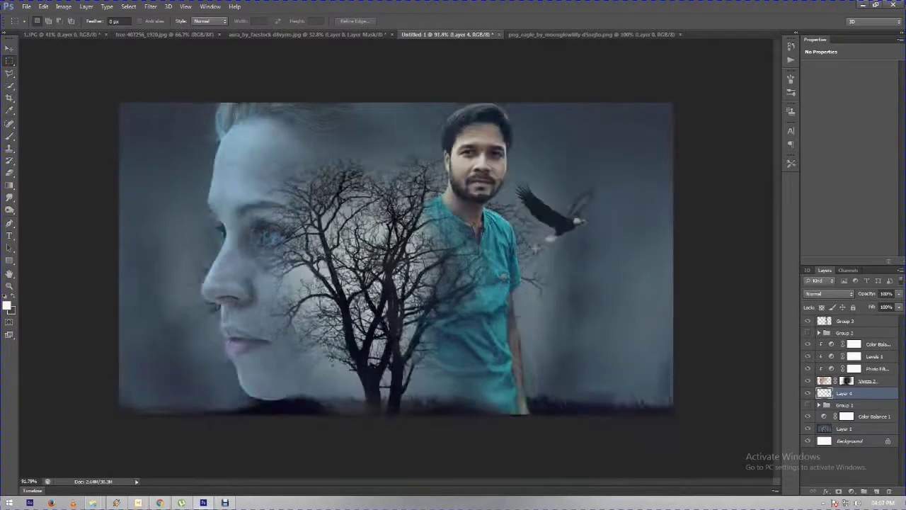
scroll(560, 256, down, 1)
scroll(572, 258, down, 1)
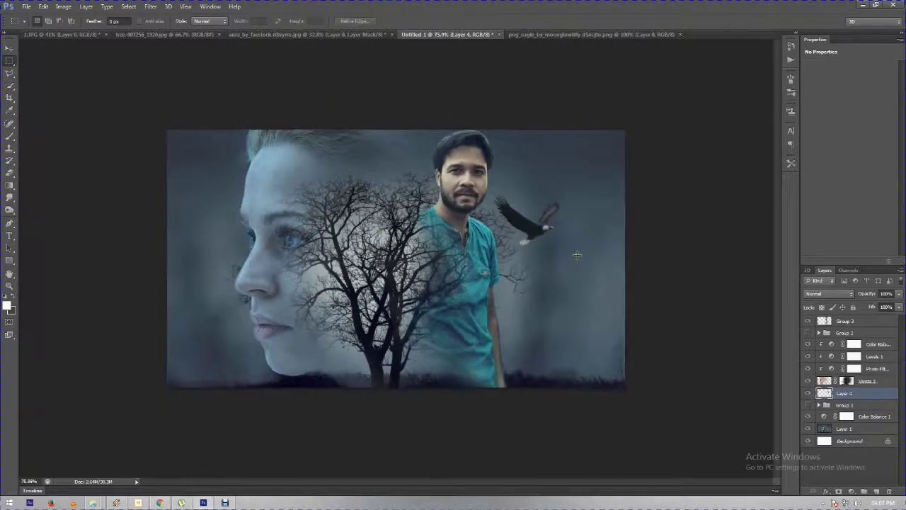
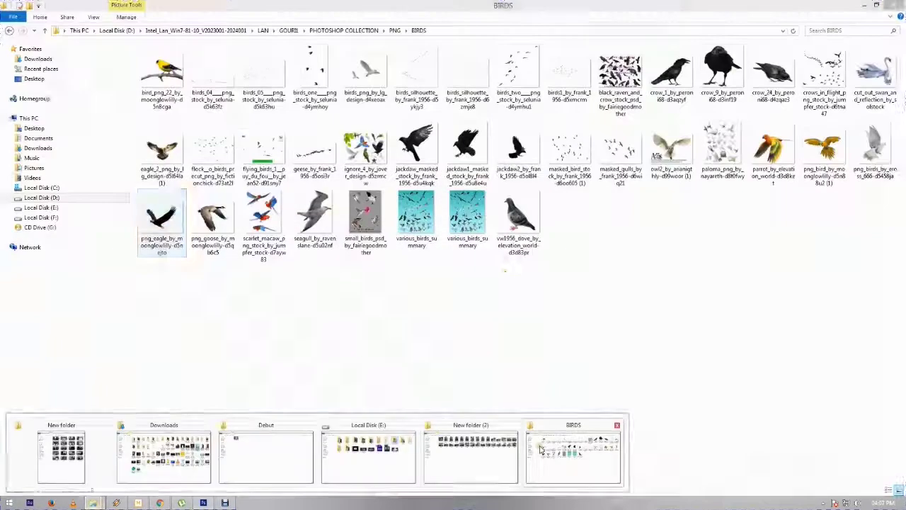
Open the crows_in_flight PNG from the BIRDS folder in Adobe Photoshop CS6.
click(572, 455)
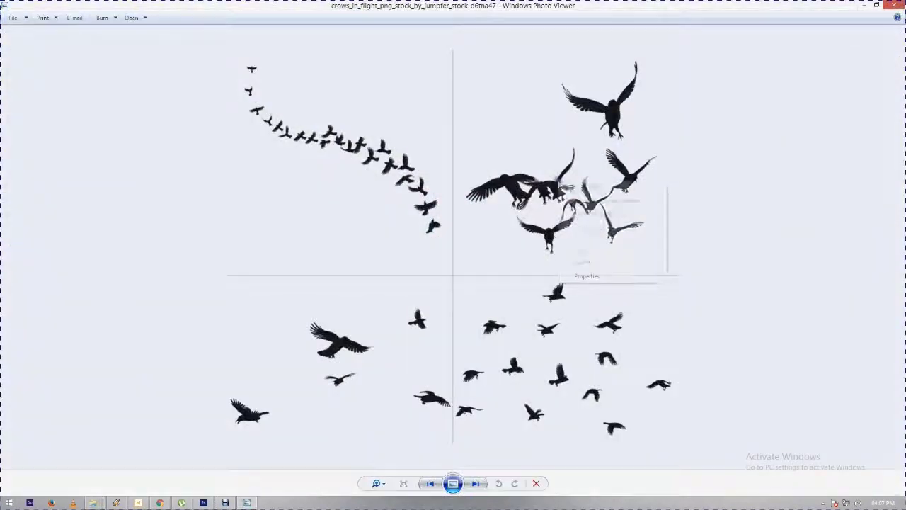
right_click(559, 177)
click(714, 210)
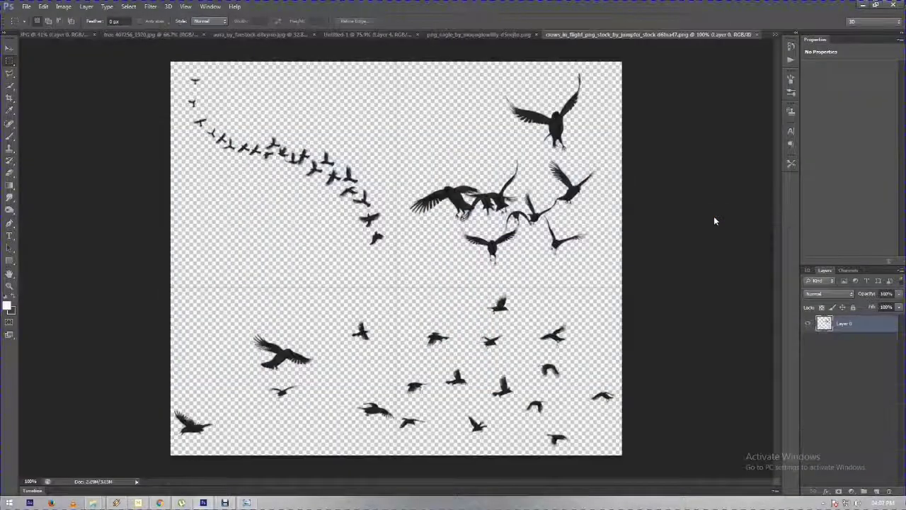
Select the lower-left block of crows and bring it into the Untitled-1 poster.
drag(170, 292, 394, 450)
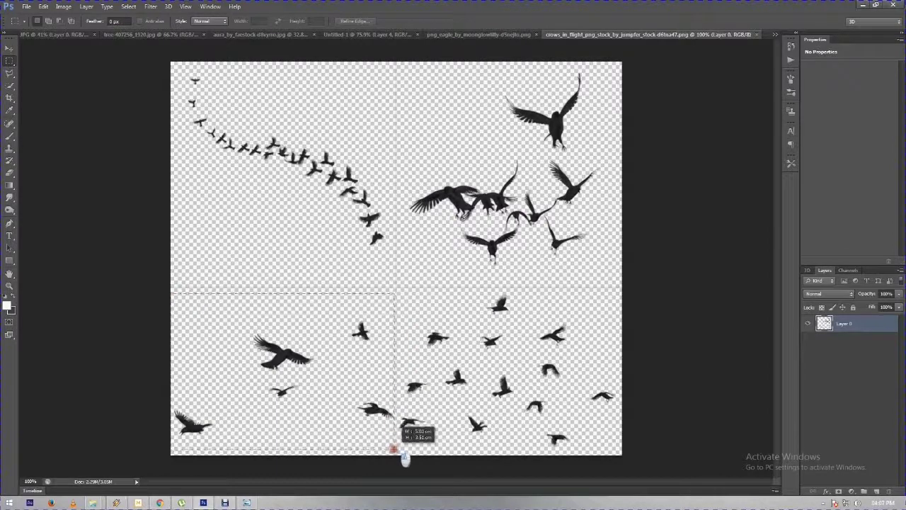
drag(395, 450, 394, 460)
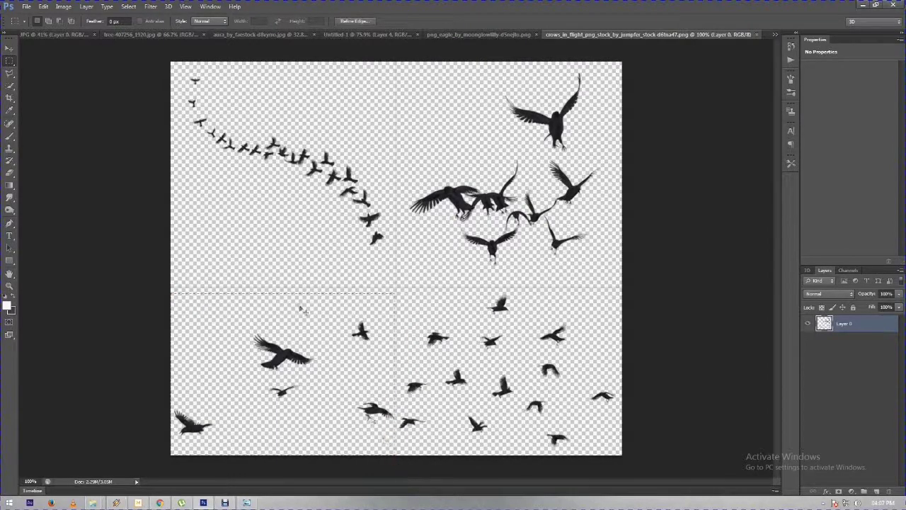
click(68, 33)
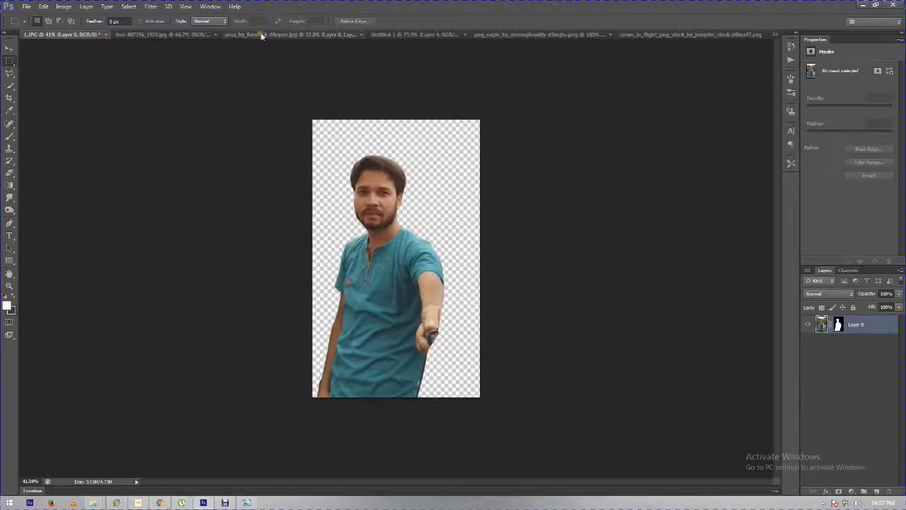
click(262, 35)
click(414, 34)
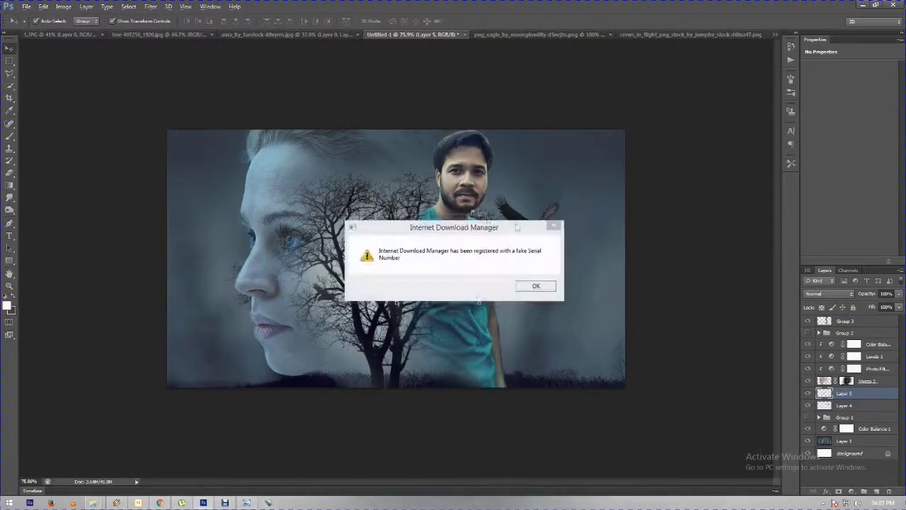
click(555, 227)
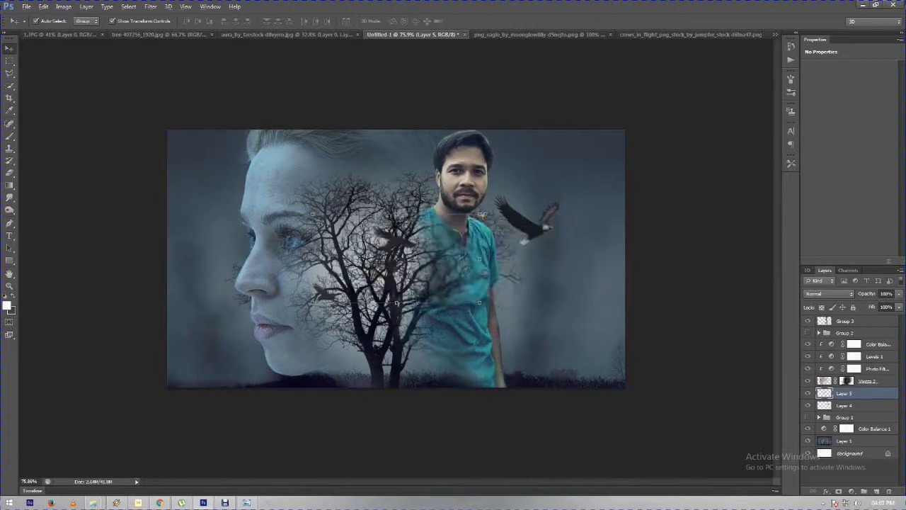
Scale the pasted crows to about 63% and place them near the treetop.
key(ctrl+t)
mouse_move(481, 212)
mouse_down()
mouse_move(446, 233)
mouse_move(249, 232)
mouse_move(420, 188)
mouse_move(427, 165)
mouse_move(431, 196)
mouse_up()
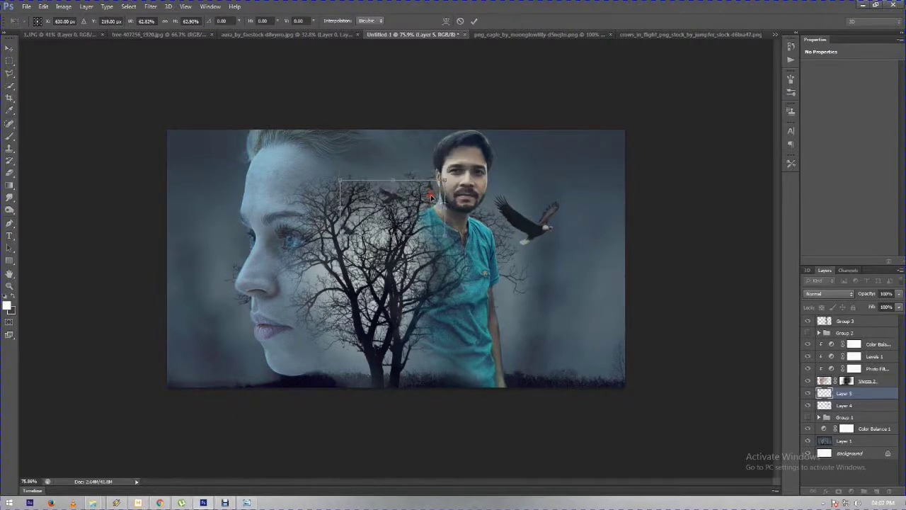
key(Return)
click(10, 62)
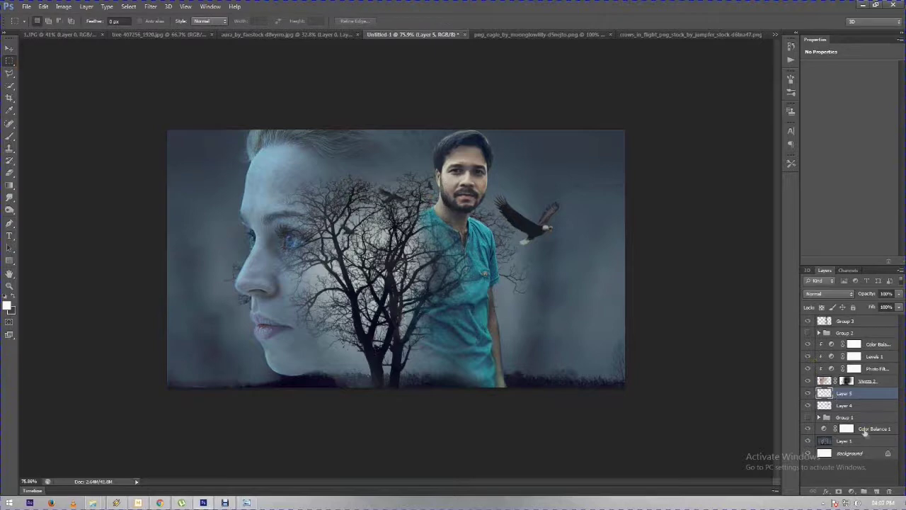
scroll(531, 330, down, 2)
scroll(530, 330, up, 1)
click(674, 35)
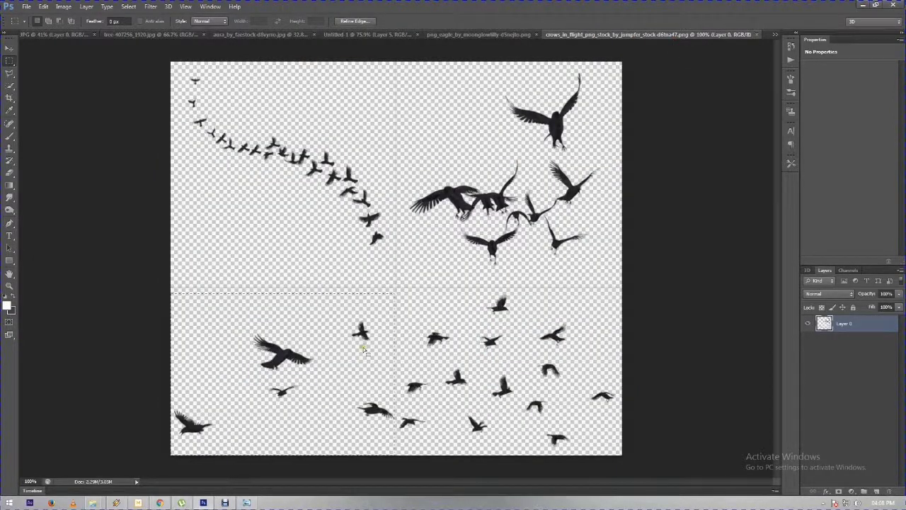
Move and scale the pasted crows into the sky just left of the woman's face.
click(66, 39)
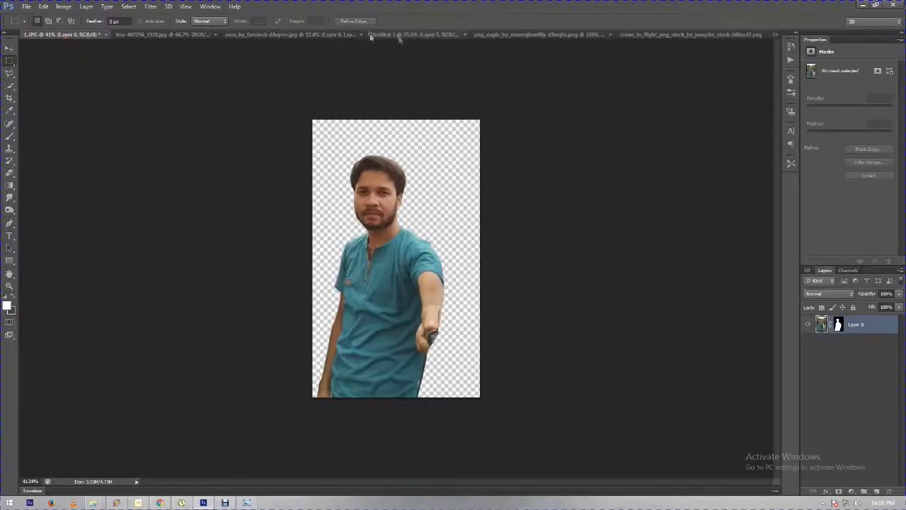
click(404, 35)
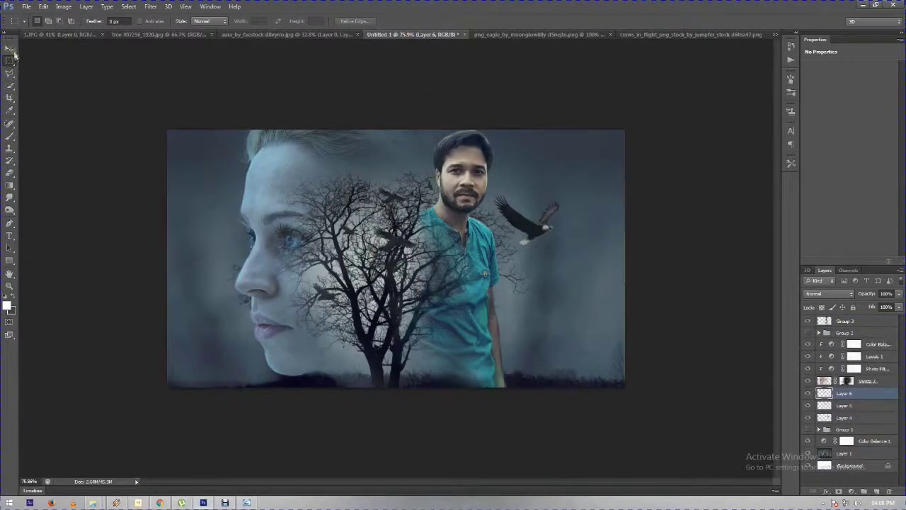
key(ctrl+t)
mouse_move(484, 225)
mouse_down()
mouse_move(271, 212)
mouse_move(300, 222)
mouse_move(248, 235)
mouse_up()
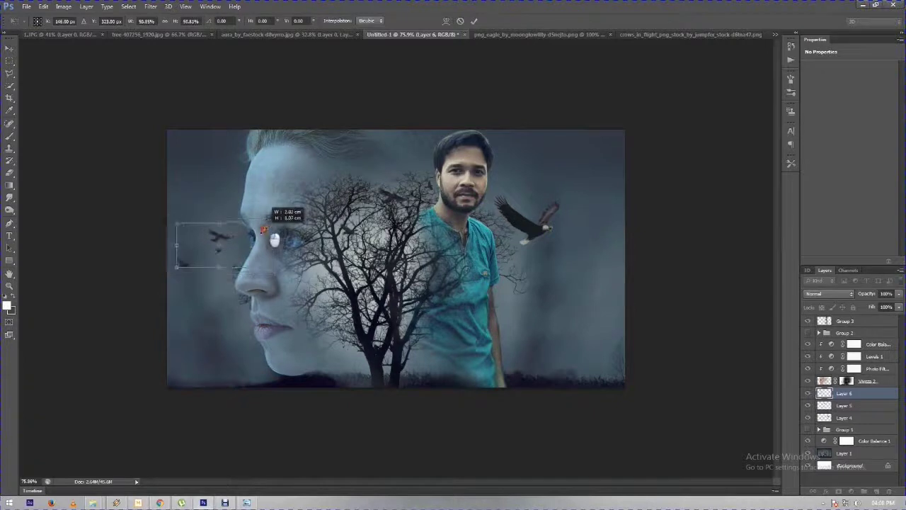
drag(244, 237, 234, 228)
key(Return)
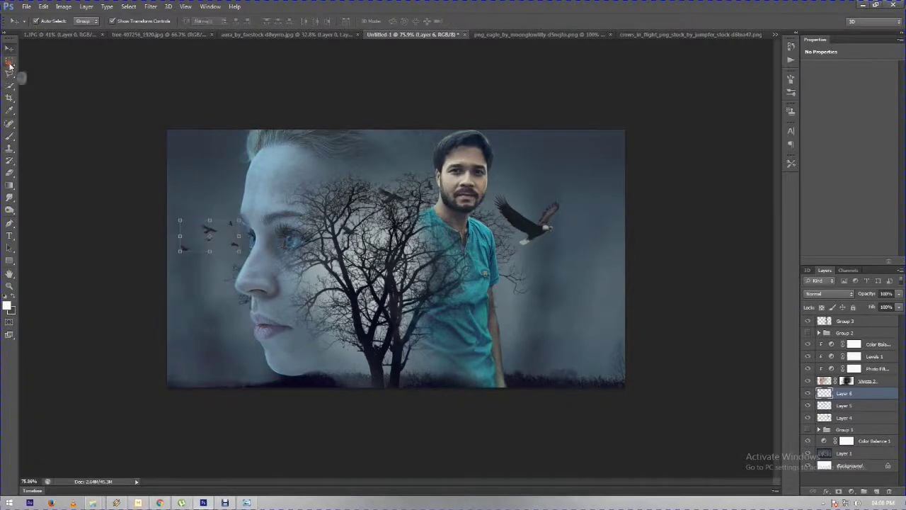
click(9, 61)
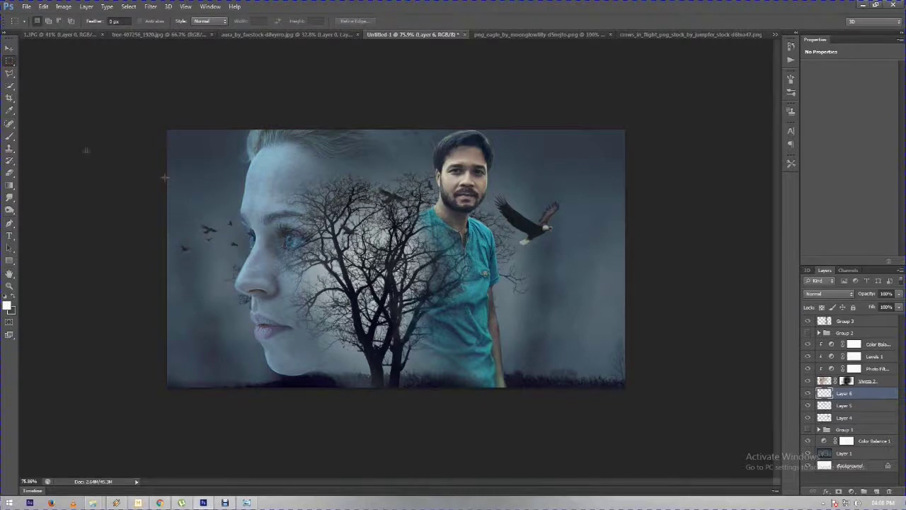
Select the lower-right block of crows and paste it into Untitled-1.
click(650, 35)
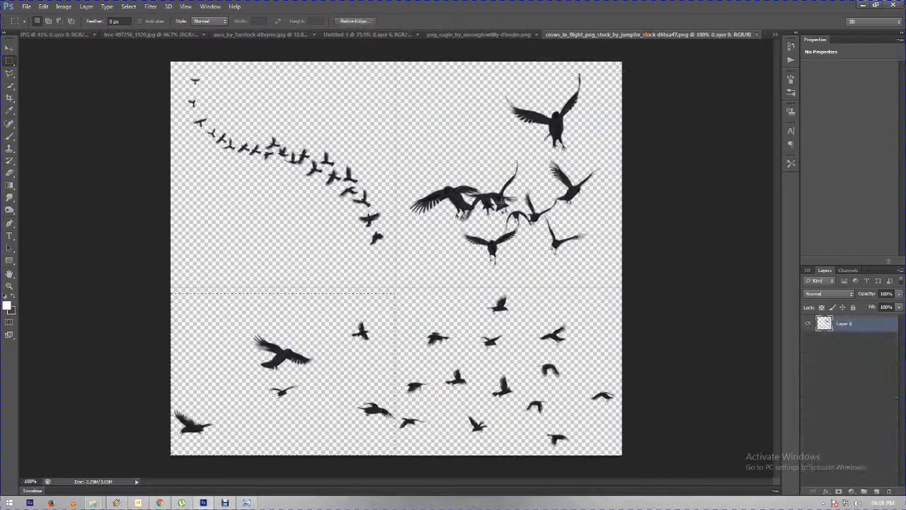
drag(401, 292, 665, 453)
drag(572, 414, 566, 401)
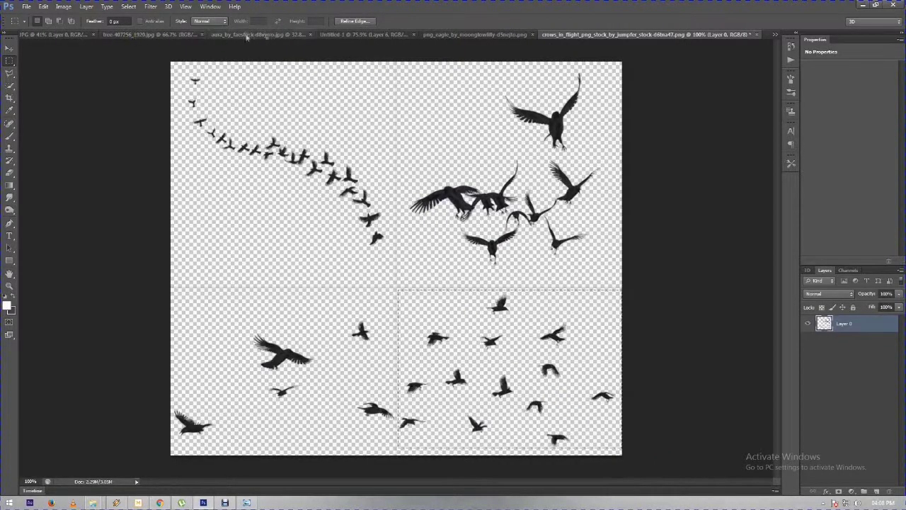
click(345, 36)
click(10, 49)
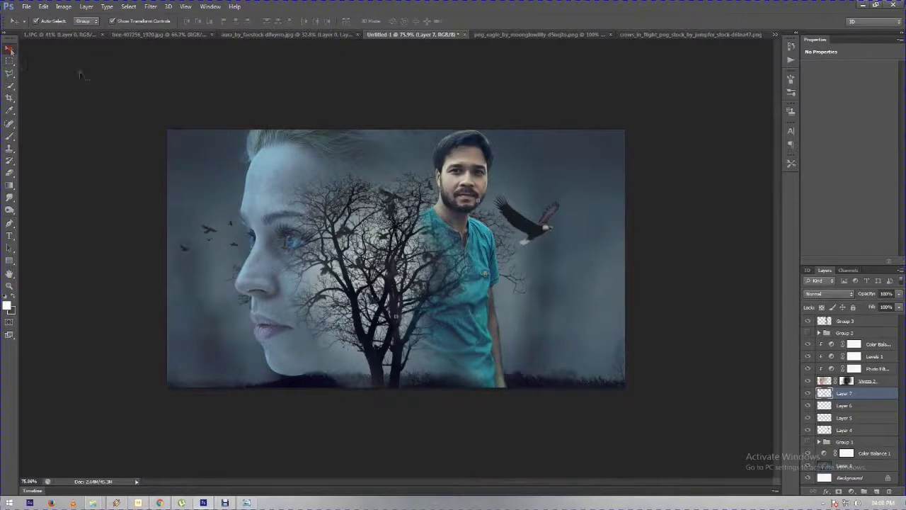
Place the new crow layer in the sky right of the eagle at 30% opacity.
mouse_move(480, 201)
mouse_down()
mouse_move(646, 261)
mouse_move(605, 266)
mouse_move(600, 226)
mouse_up()
text(30)
key(Return)
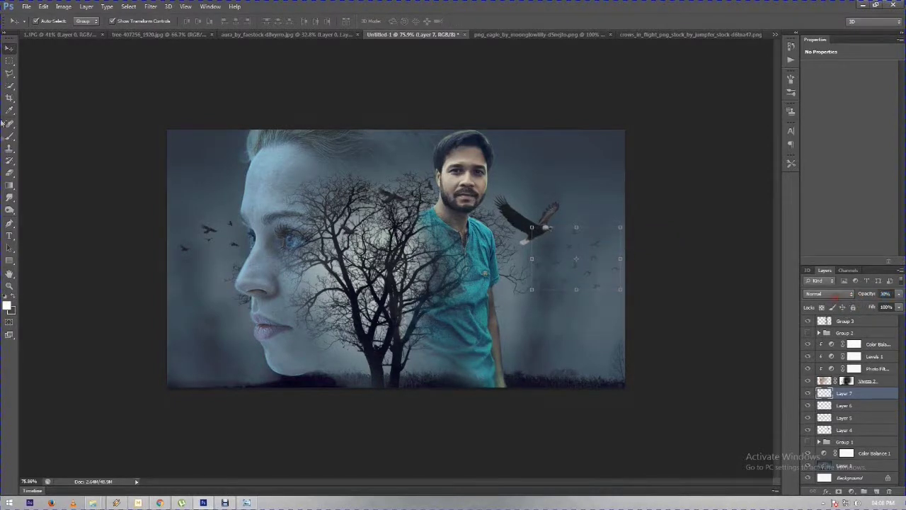
key(m)
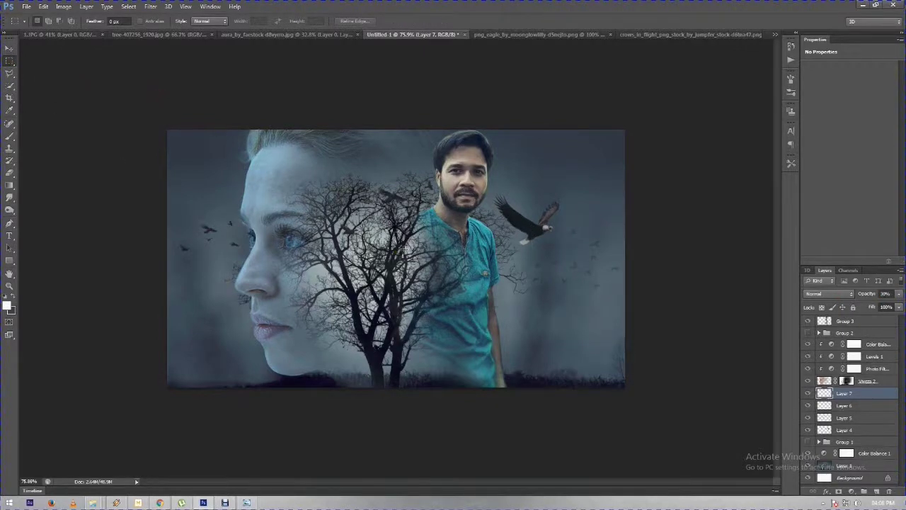
scroll(400, 249, up, 2)
click(10, 50)
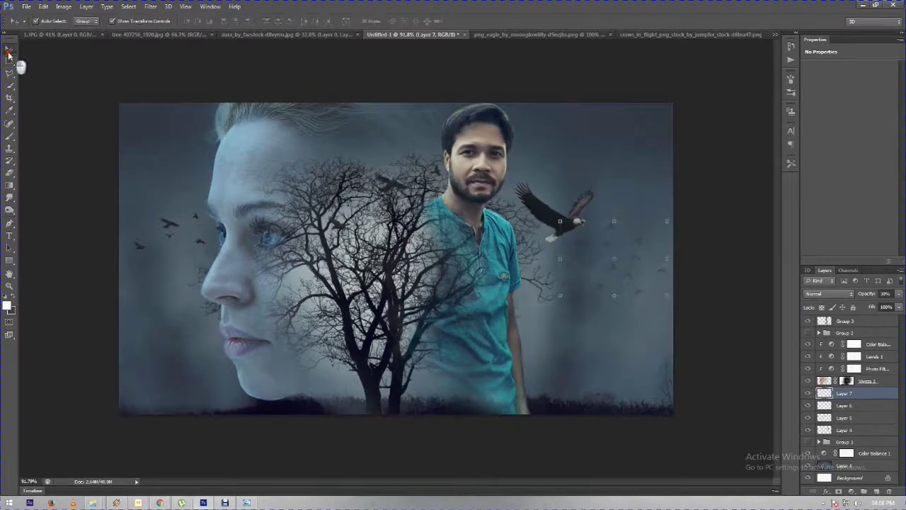
Move the left bird group up slightly and merge down the faint right crows layer.
click(180, 228)
drag(167, 225, 160, 173)
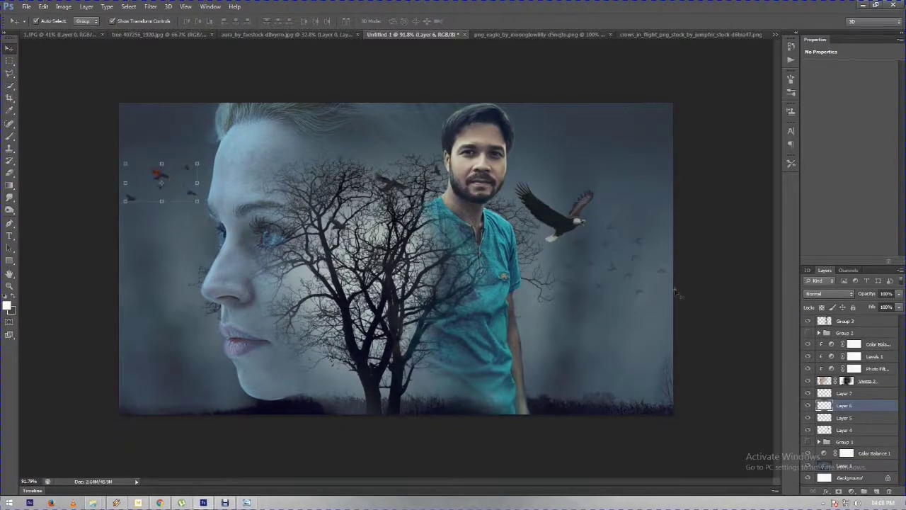
click(635, 244)
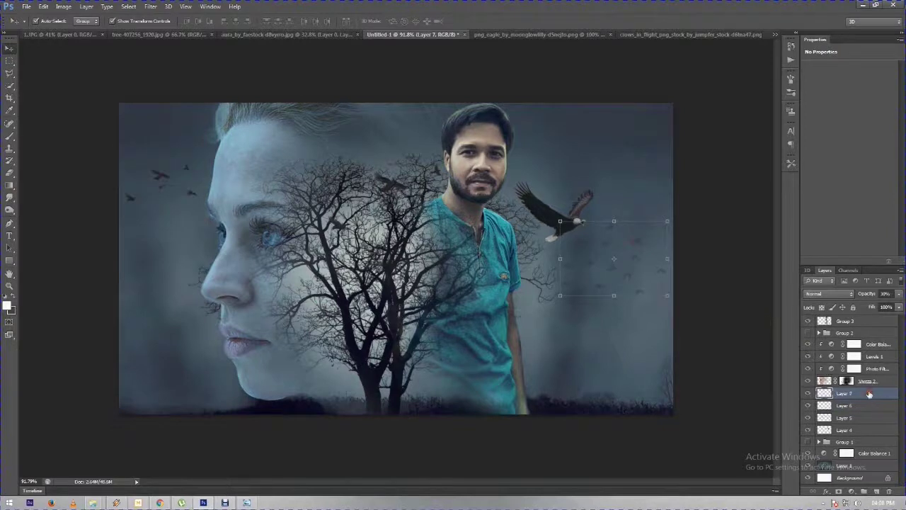
key(ctrl+e)
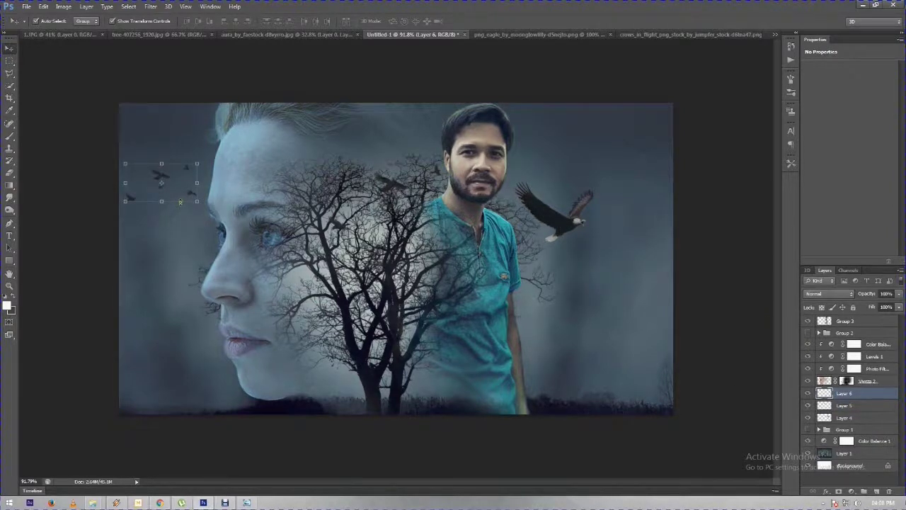
Duplicate the left birds, flip the copy horizontally and place it just below the eagle.
key(ctrl+j)
key(ctrl+t)
mouse_move(197, 171)
mouse_down()
mouse_move(354, 185)
mouse_move(652, 183)
mouse_up()
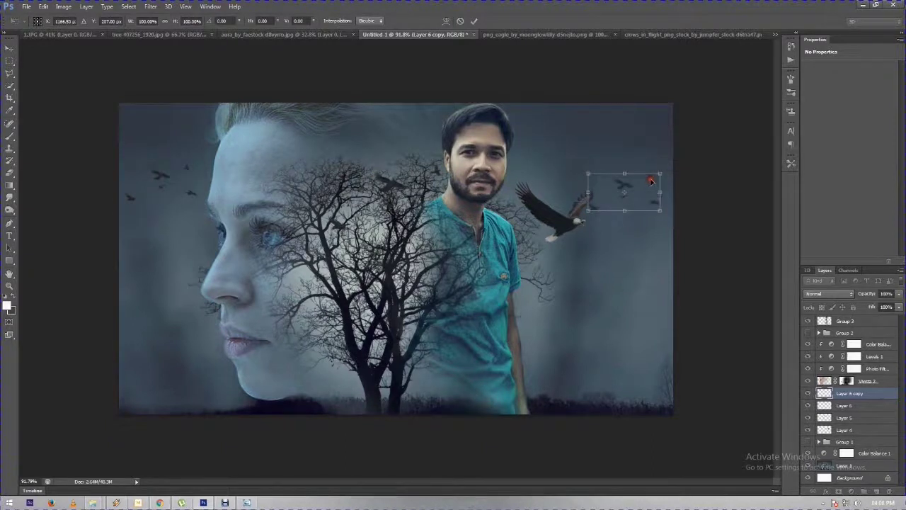
right_click(651, 181)
click(684, 321)
mouse_move(636, 186)
mouse_down()
mouse_move(649, 187)
mouse_move(541, 256)
mouse_up()
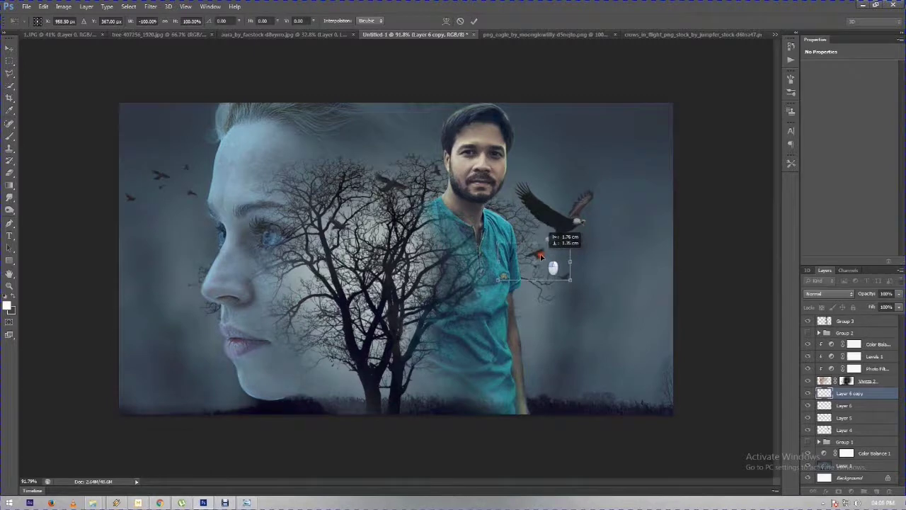
key(Return)
Switch to the Rectangular Marquee tool and select Group 3 in the Layers panel.
key(m)
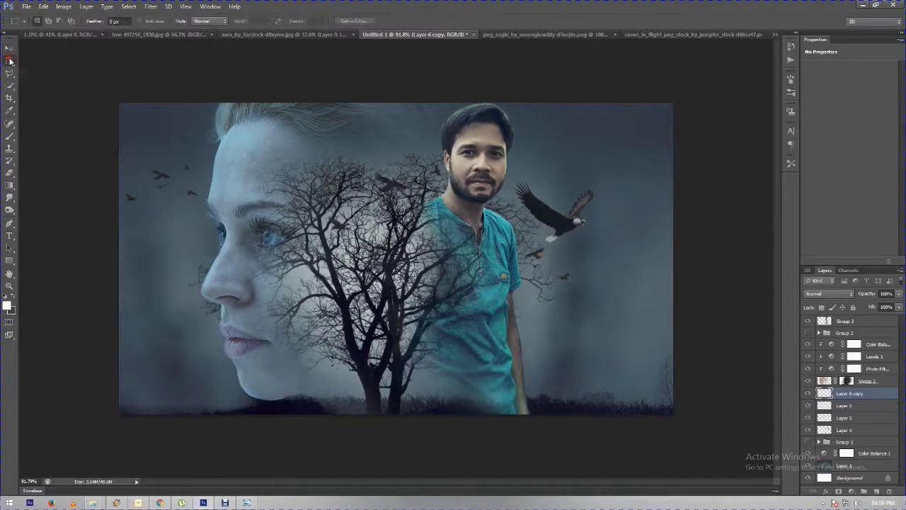
scroll(581, 299, down, 2)
scroll(581, 300, down, 1)
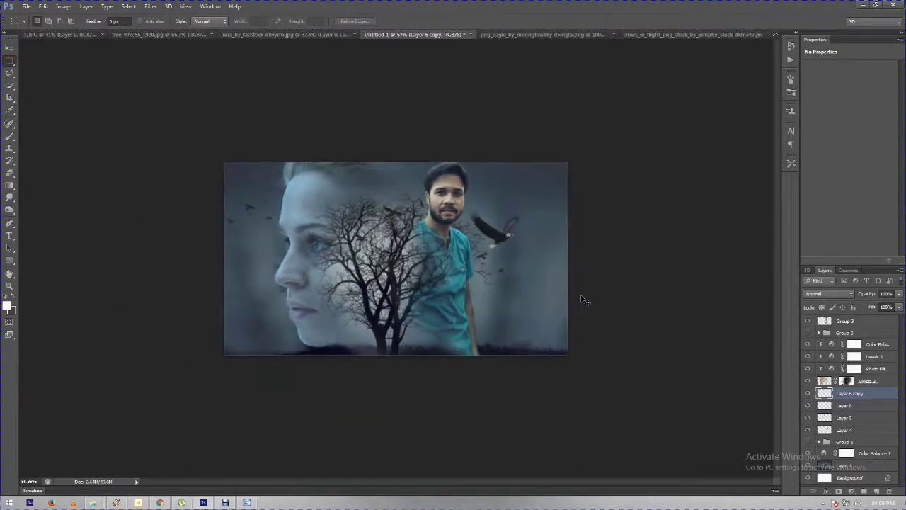
scroll(581, 300, up, 2)
scroll(582, 299, up, 1)
scroll(582, 299, down, 1)
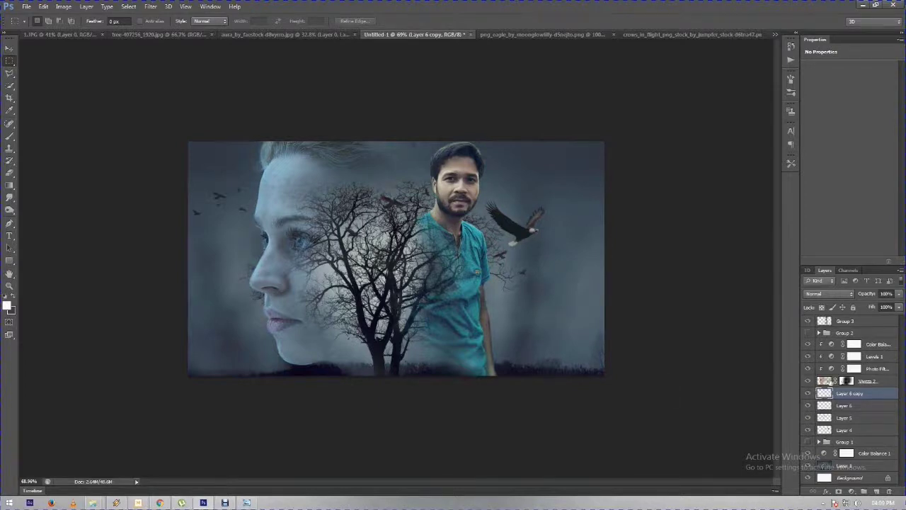
click(872, 321)
scroll(542, 323, up, 2)
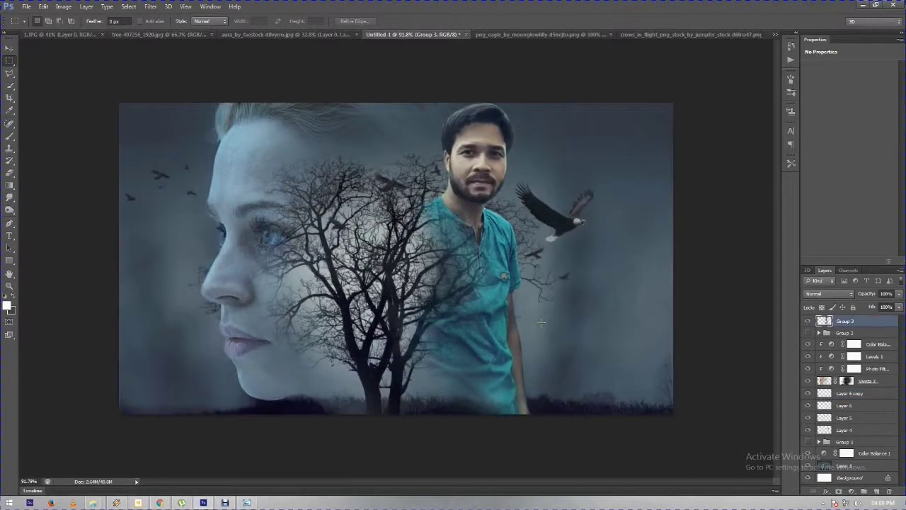
Add Layer 7 above the eagle, clip it to Layer 4 and set it to Overlay.
click(9, 47)
click(578, 226)
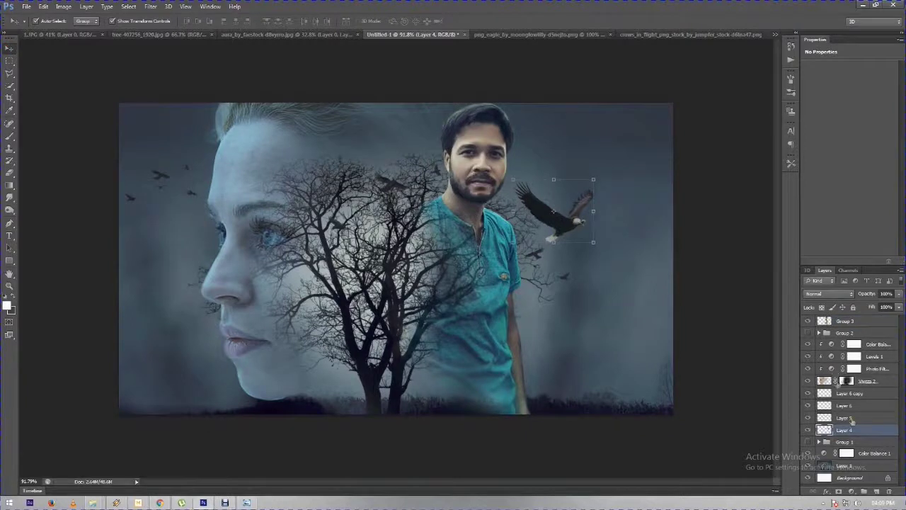
click(877, 492)
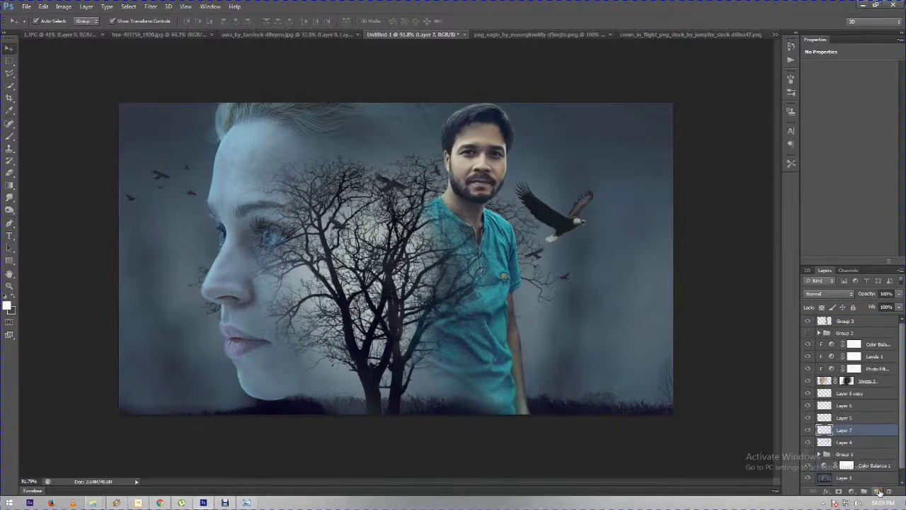
right_click(885, 440)
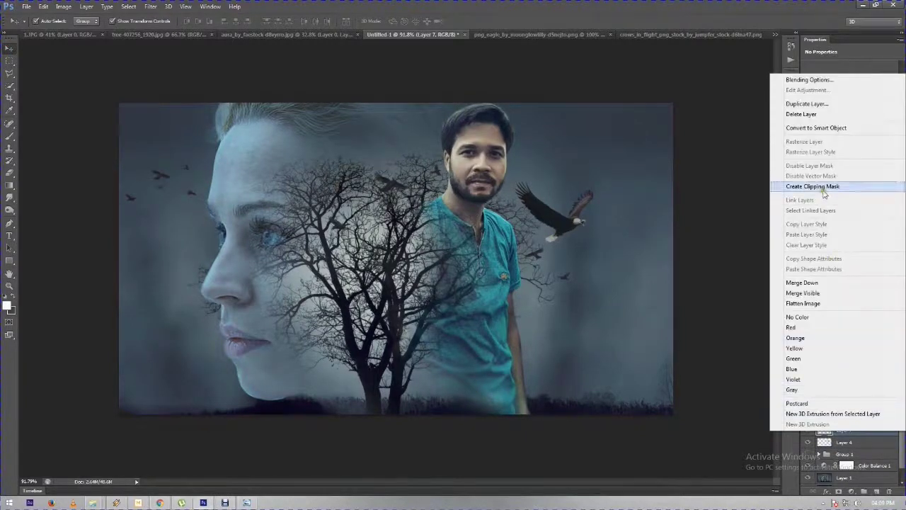
click(823, 187)
click(9, 136)
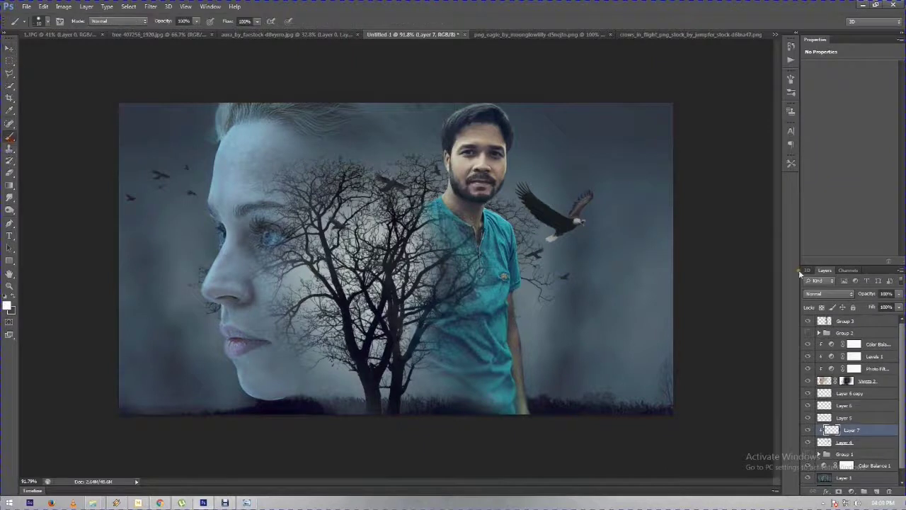
click(825, 293)
click(810, 164)
Set the brush to size 50 at 61% opacity and paint colour over the eagle.
right_click(522, 217)
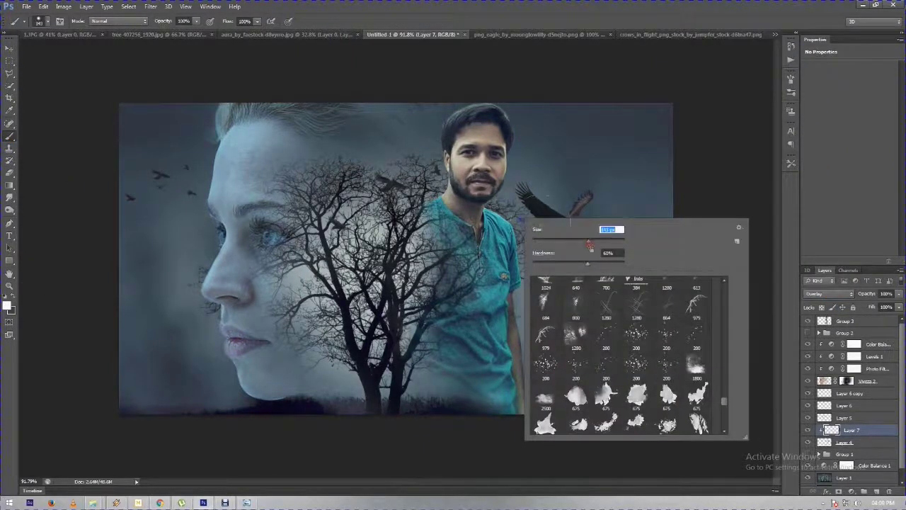
key(Escape)
drag(163, 21, 132, 21)
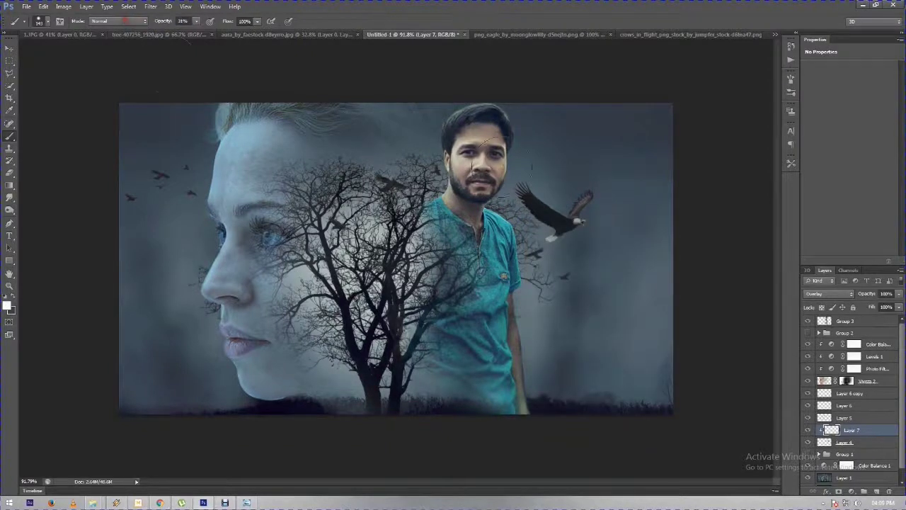
right_click(505, 167)
click(542, 190)
key(Return)
drag(163, 21, 189, 49)
click(808, 442)
drag(160, 23, 180, 22)
drag(542, 228, 533, 213)
Keep Layer 7 at Overlay, 27% opacity, tint the eagle's tail and feet red, and enable Inner Shadow.
click(837, 293)
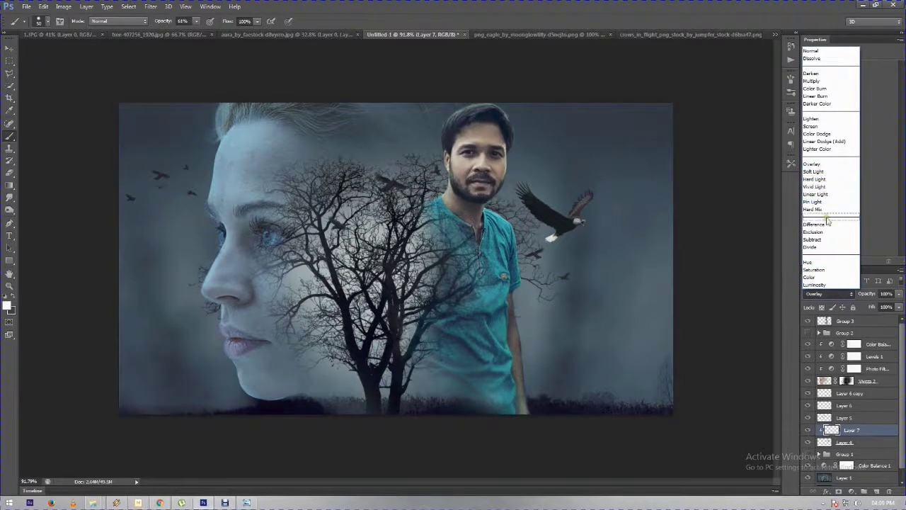
click(831, 134)
drag(866, 293, 830, 299)
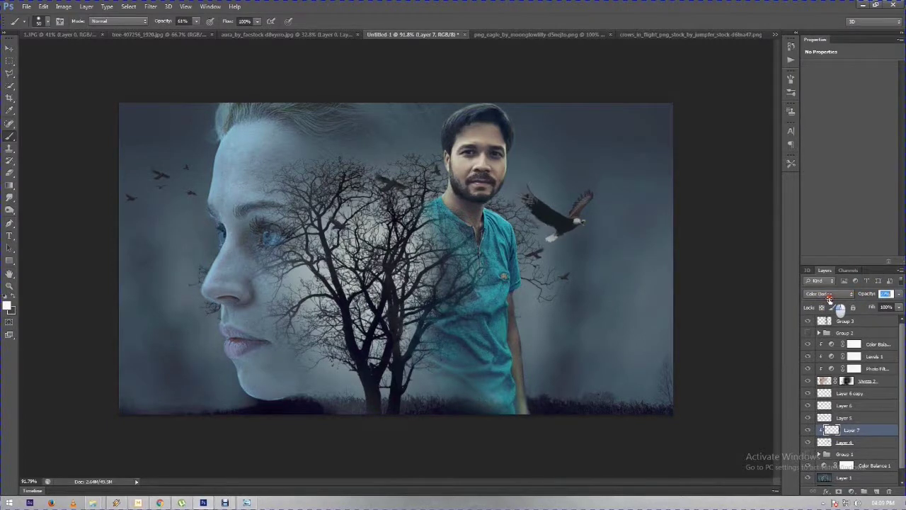
click(830, 293)
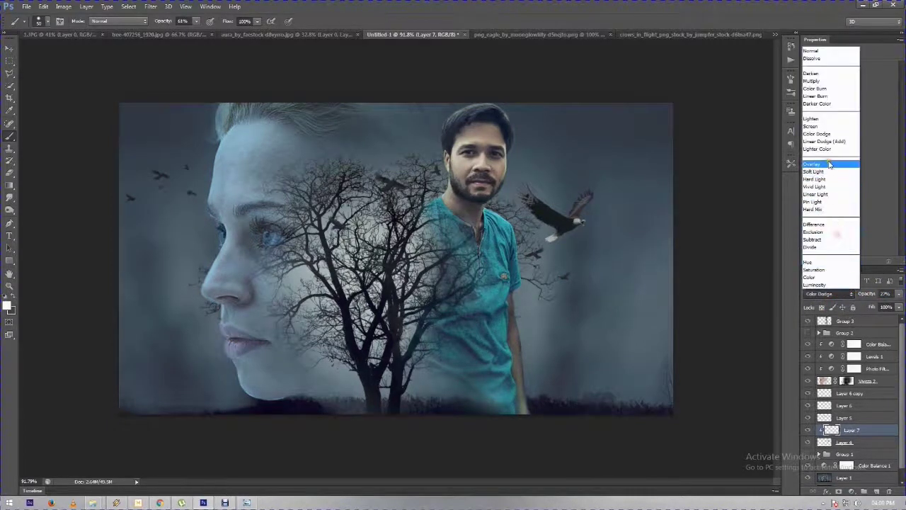
click(831, 168)
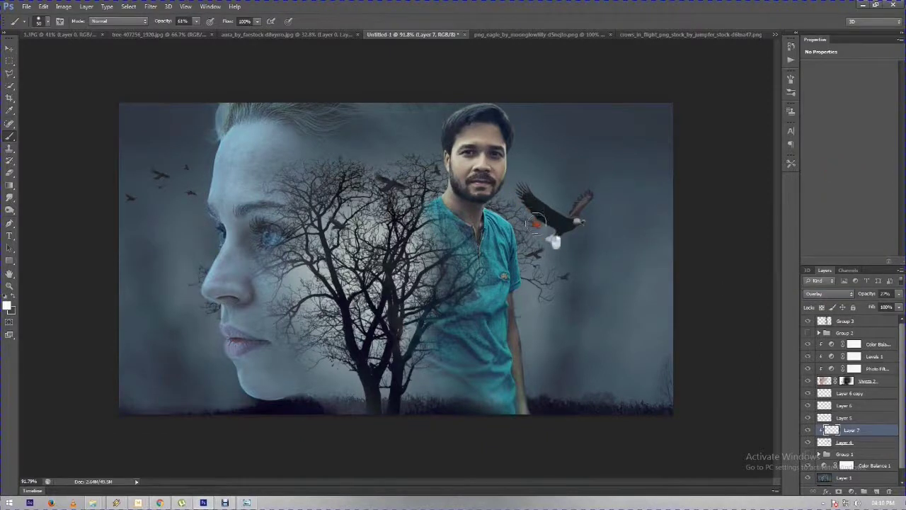
drag(534, 201, 552, 237)
click(808, 430)
click(808, 430)
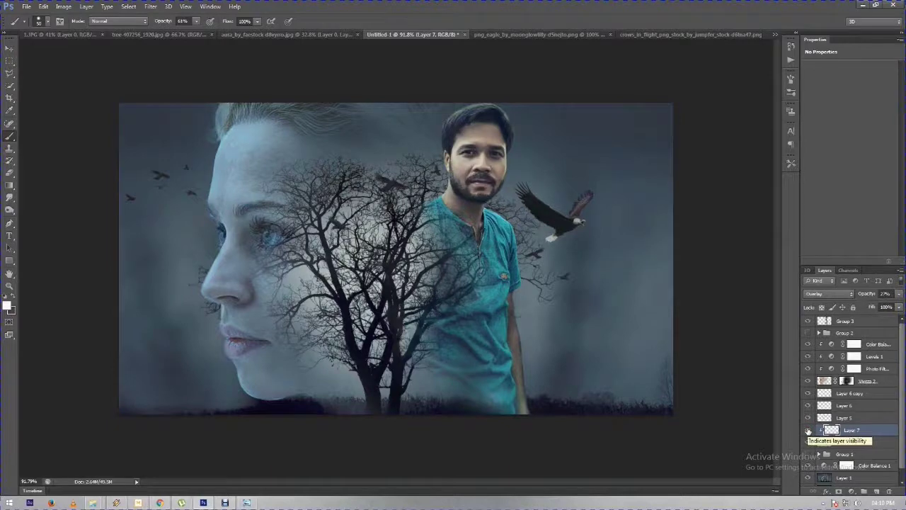
double_click(862, 443)
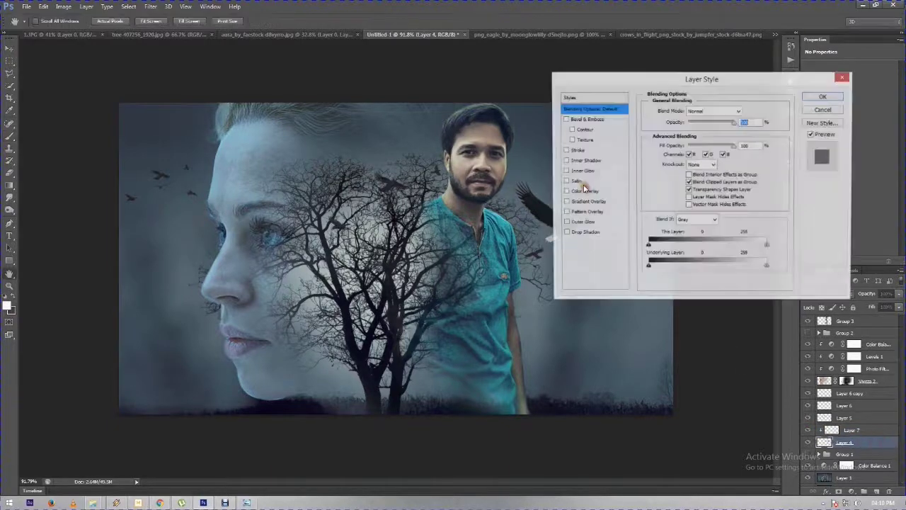
click(565, 161)
Set the eagle's Inner Shadow colour to white with Color Dodge blending.
drag(608, 78, 690, 96)
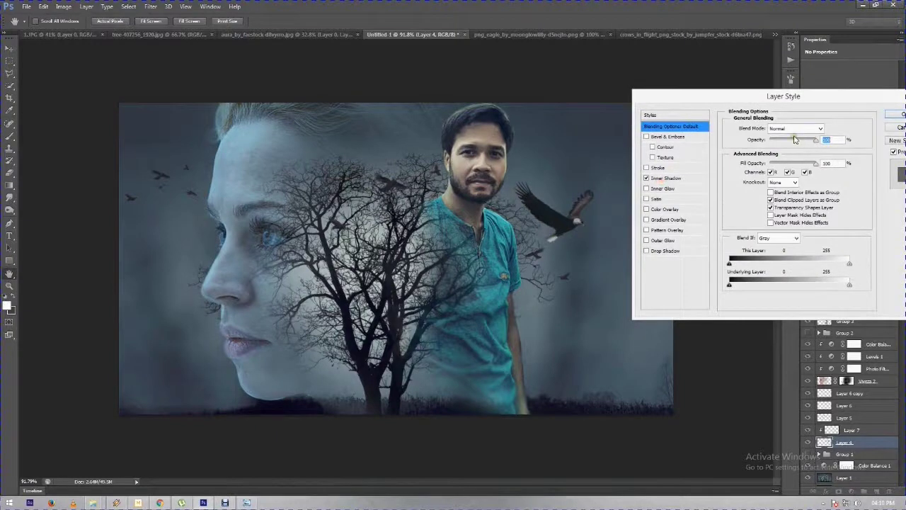
click(665, 178)
click(828, 128)
click(480, 124)
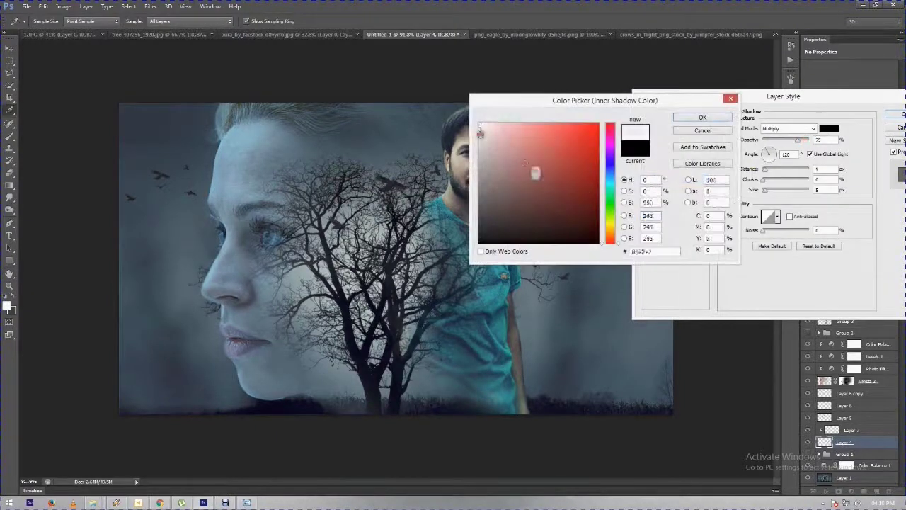
click(794, 129)
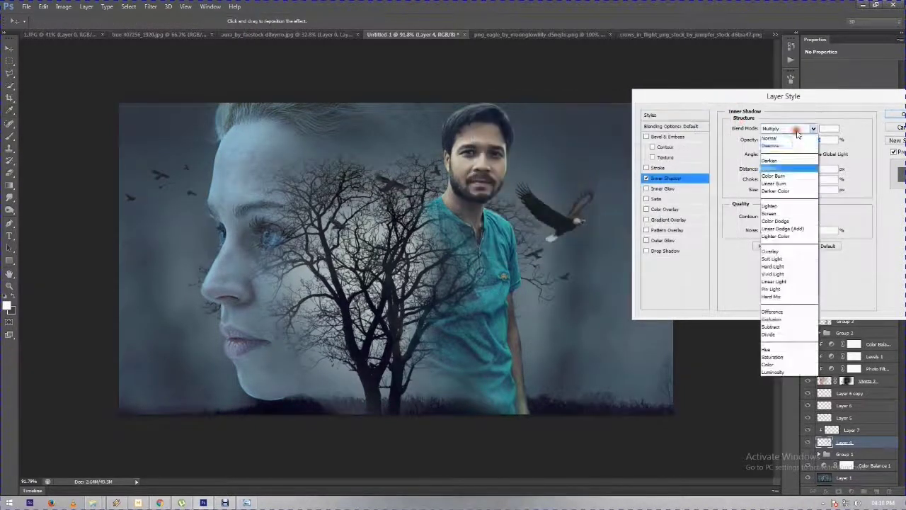
click(783, 222)
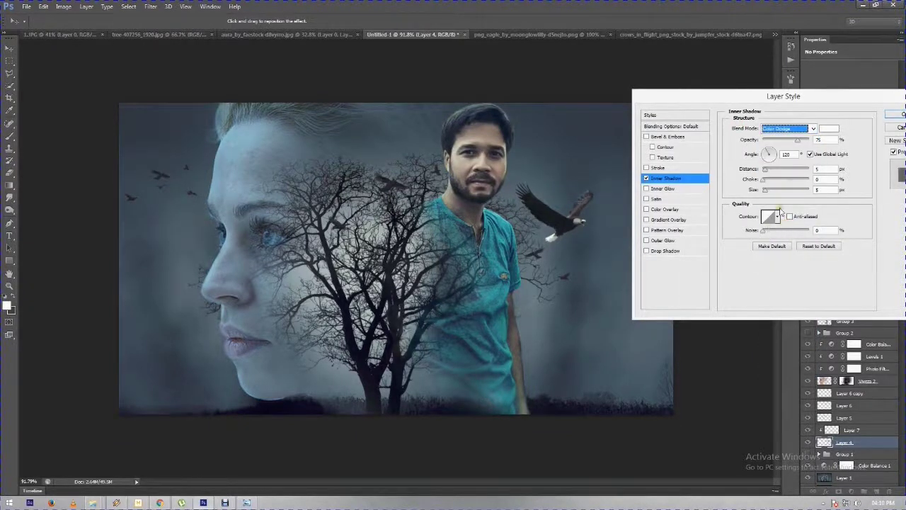
Adjust the shadow angle, distance and opacity, choke 8% and size 59 px, then apply.
drag(579, 220, 566, 201)
drag(566, 205, 563, 212)
drag(798, 140, 775, 142)
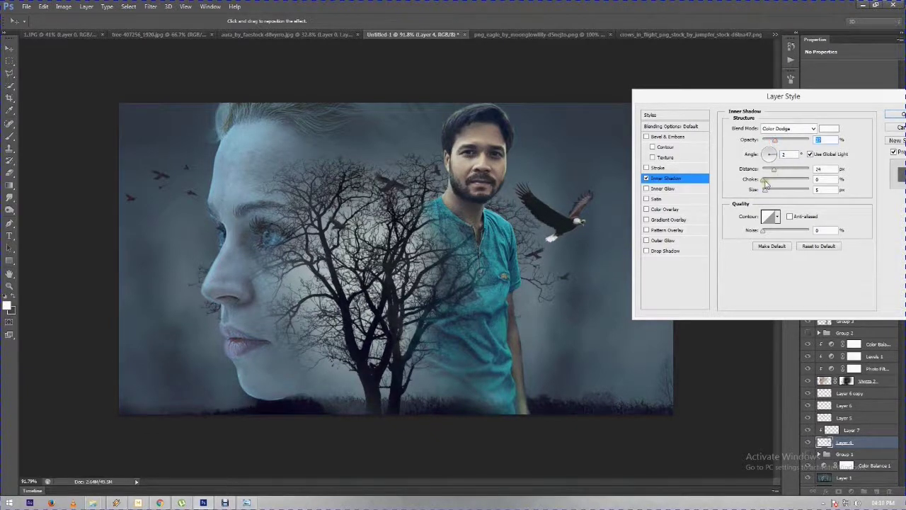
drag(765, 181, 775, 195)
click(775, 141)
key(Return)
click(10, 61)
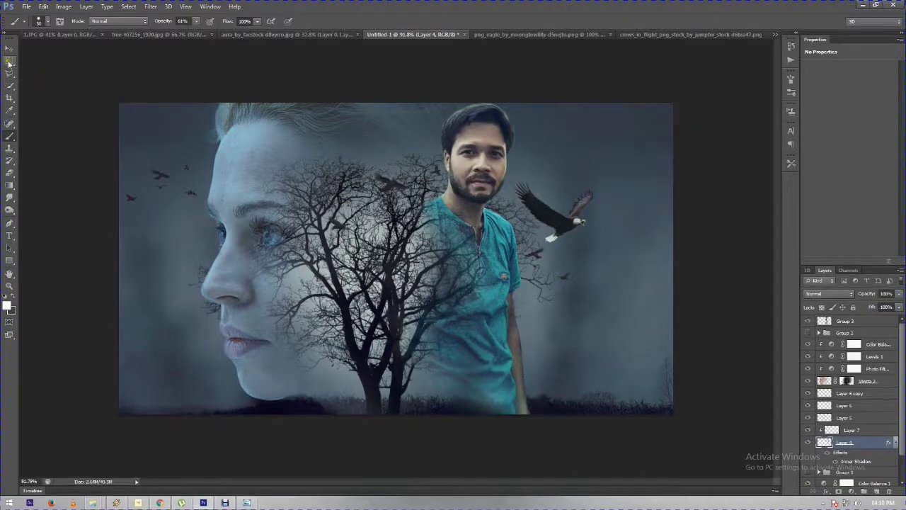
Add a Curves adjustment layer and reshape its endpoints and midpoint to darken the tones.
scroll(412, 213, down, 5)
scroll(511, 271, up, 2)
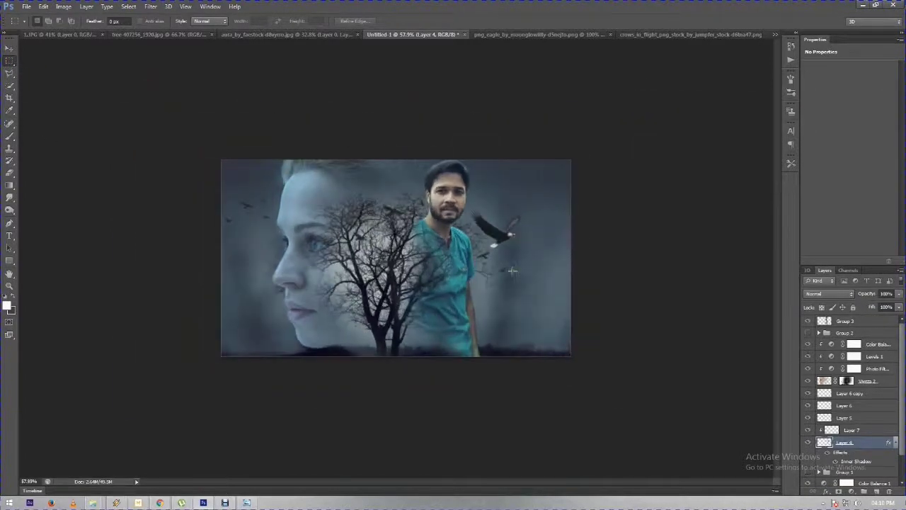
scroll(511, 271, up, 1)
scroll(511, 271, up, 1)
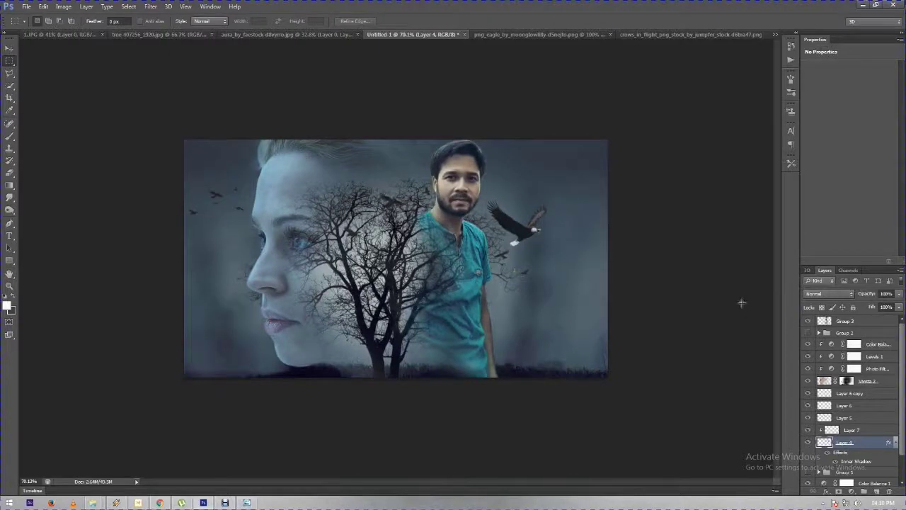
click(856, 492)
click(844, 340)
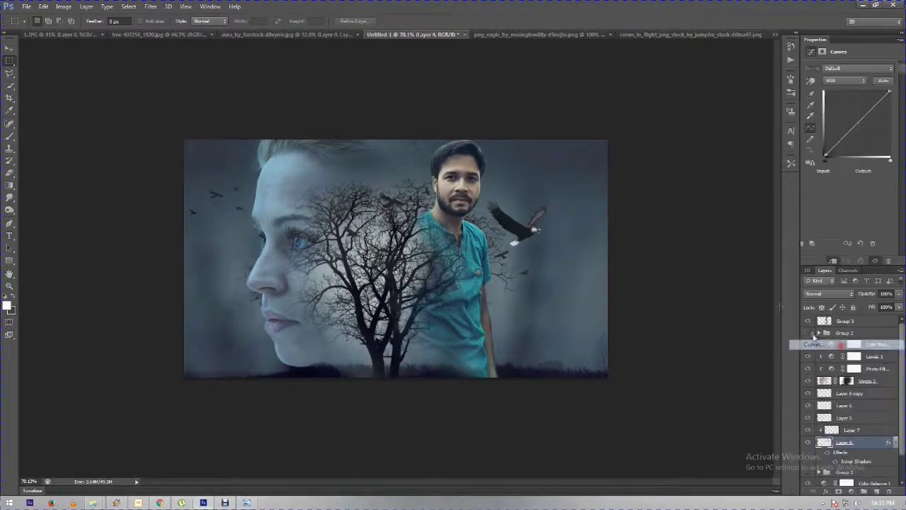
drag(858, 125, 864, 121)
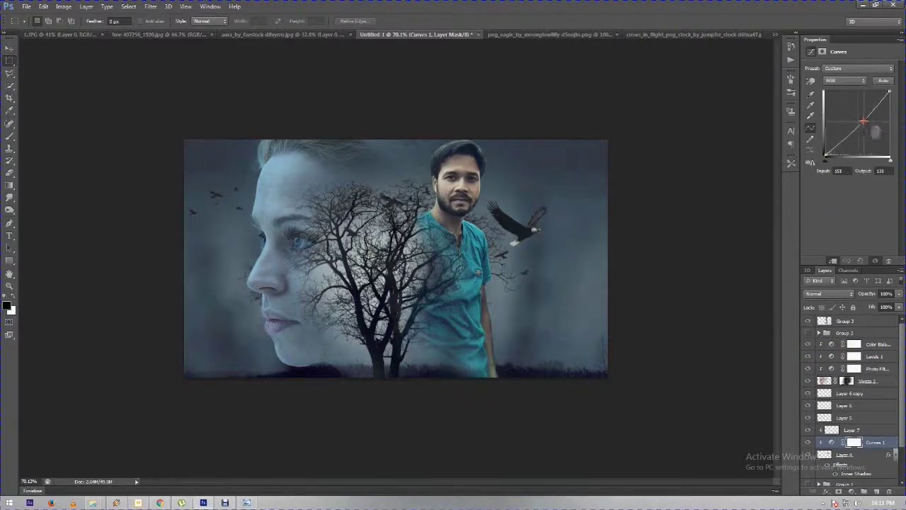
mouse_move(826, 155)
mouse_down()
mouse_move(824, 144)
mouse_move(824, 156)
mouse_up()
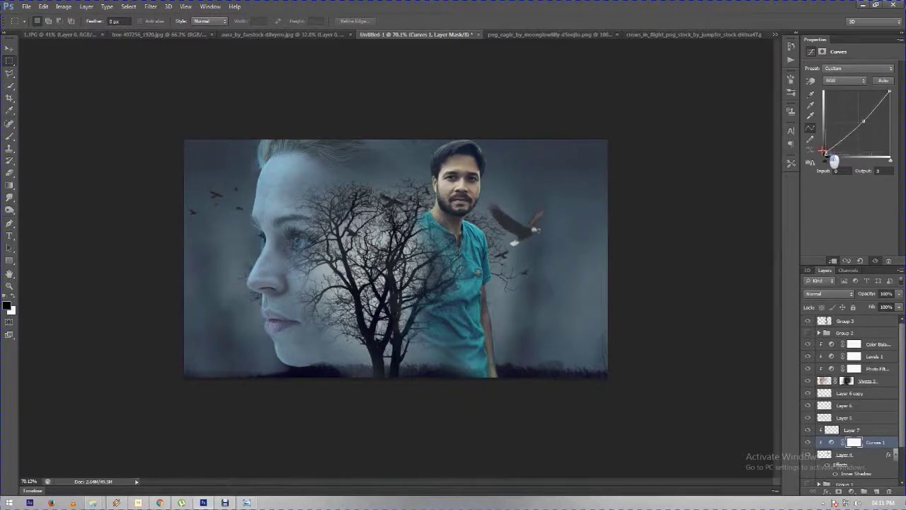
mouse_move(887, 91)
mouse_down()
mouse_move(900, 120)
mouse_move(901, 80)
mouse_up()
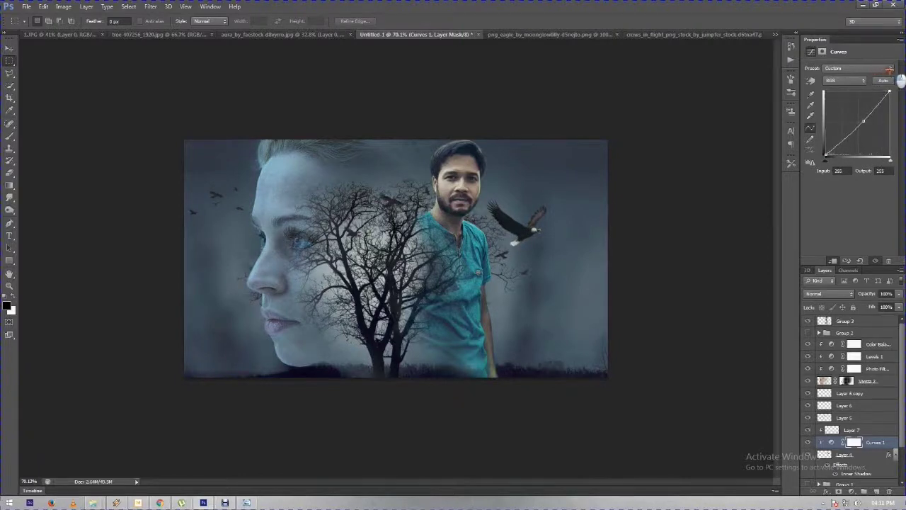
Reduce the Curves layer's opacity and lower the eagle Layer 4 to 86% opacity.
drag(864, 295, 839, 297)
click(855, 457)
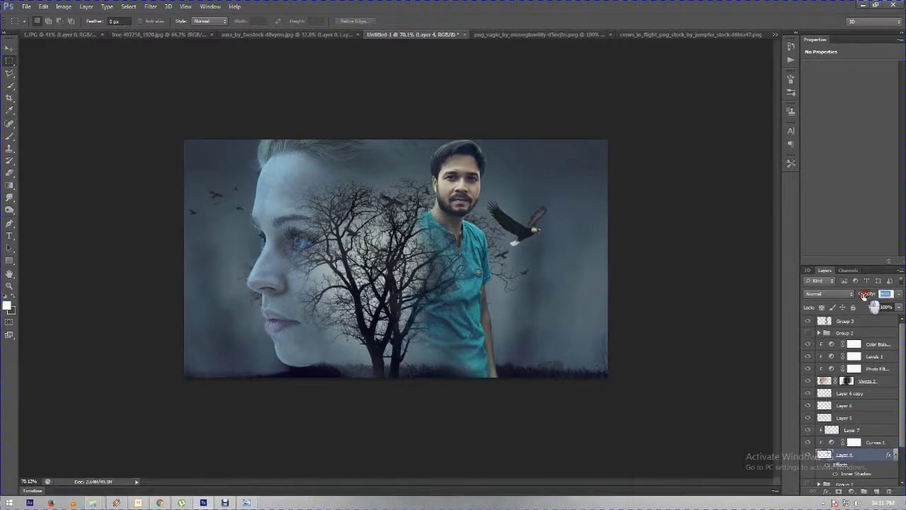
drag(859, 296, 885, 297)
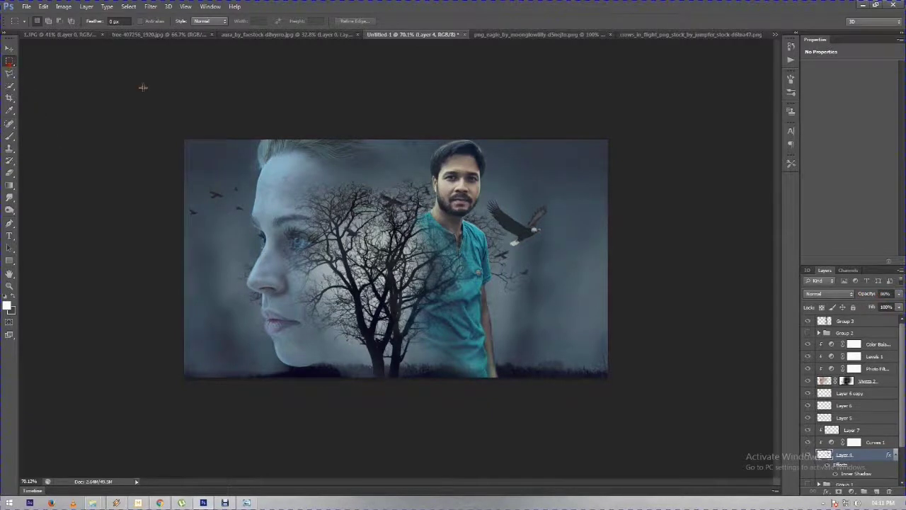
scroll(447, 306, down, 3)
scroll(447, 305, up, 2)
scroll(447, 305, up, 2)
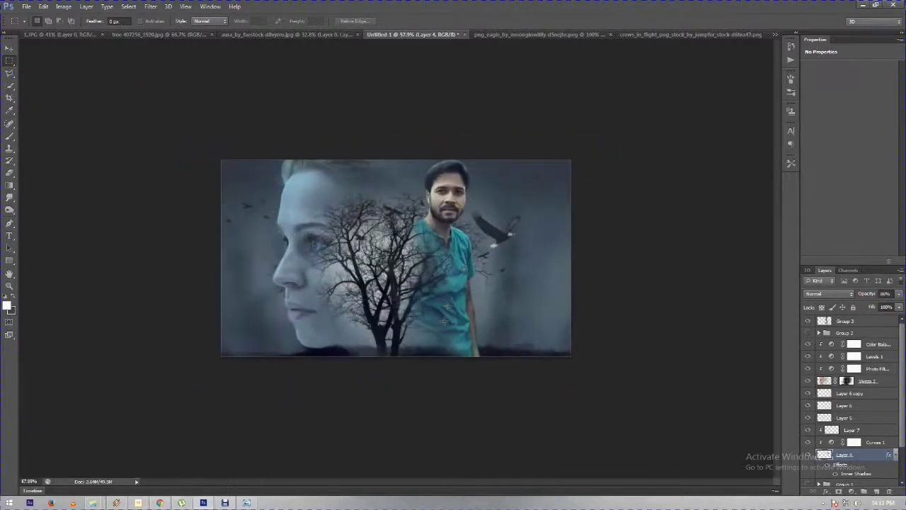
click(108, 503)
mouse_move(470, 453)
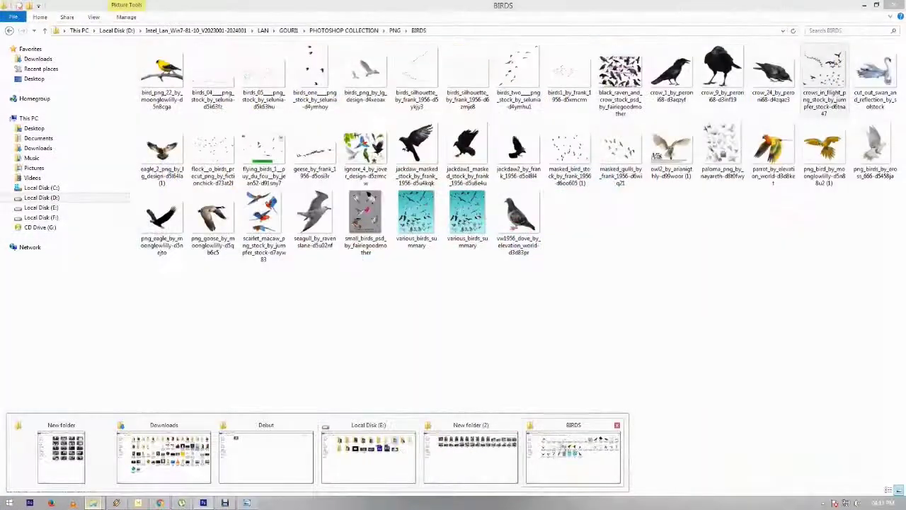
Search the PHOTOSHOP COLLECTION folder for 'smoke'.
click(569, 446)
click(9, 31)
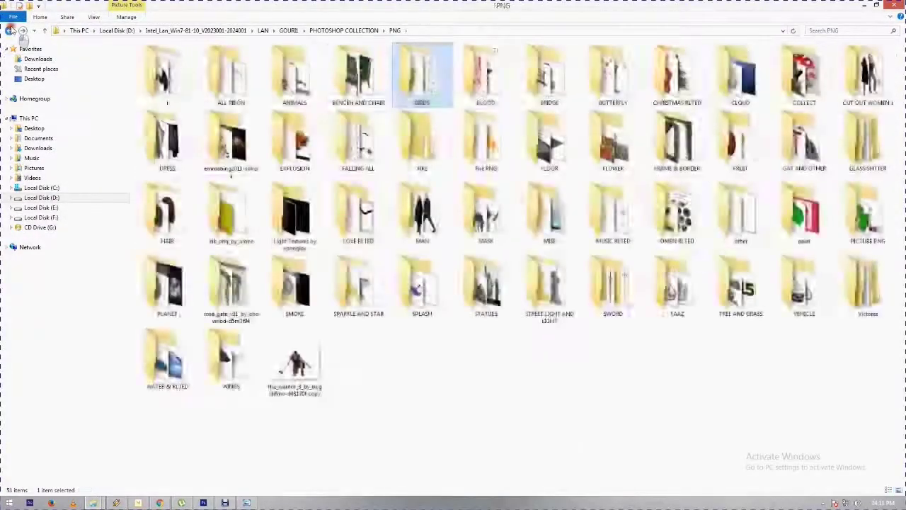
click(815, 31)
text(smoke)
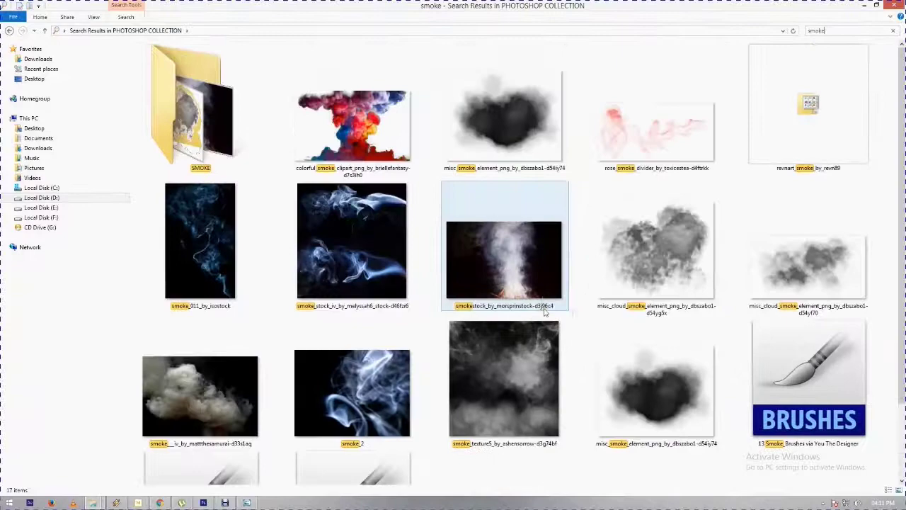
Open the grey smoke_texture5 image in Photoshop CS6 and select the whole texture.
click(512, 266)
scroll(495, 415, down, 2)
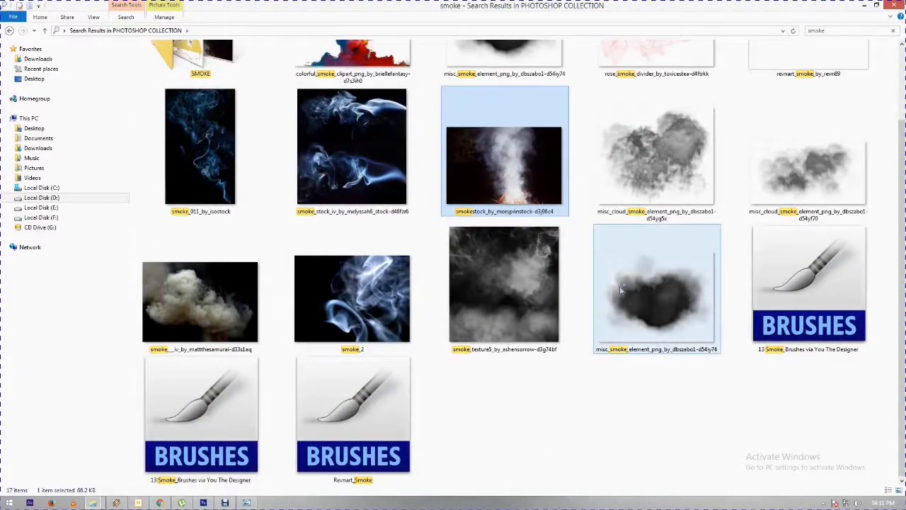
scroll(625, 280, up, 2)
scroll(624, 276, down, 2)
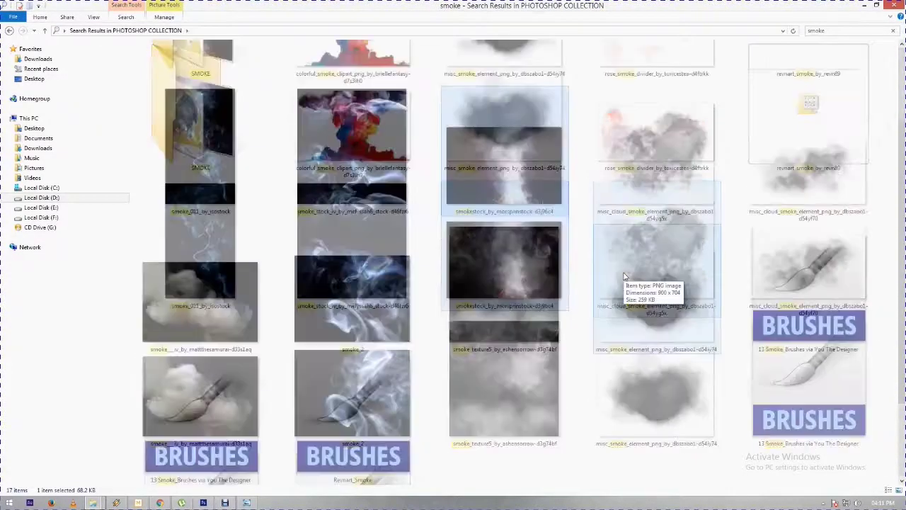
click(520, 273)
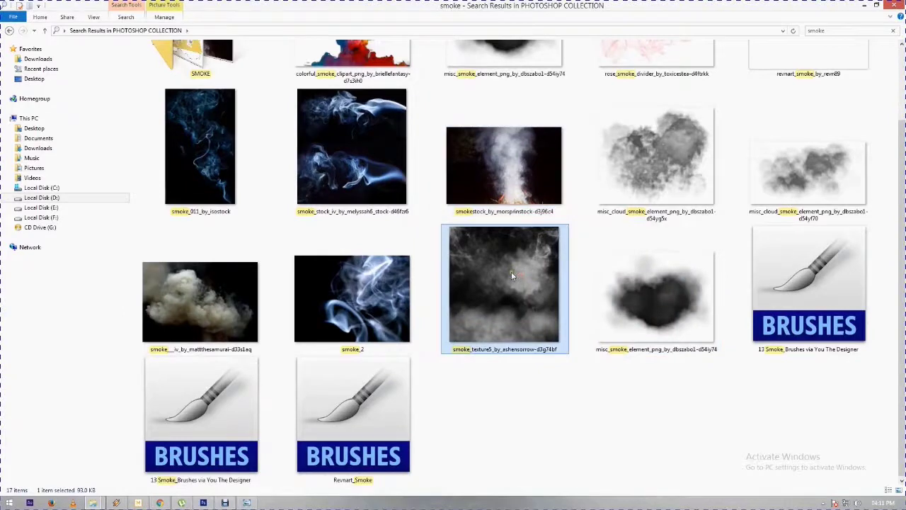
right_click(469, 289)
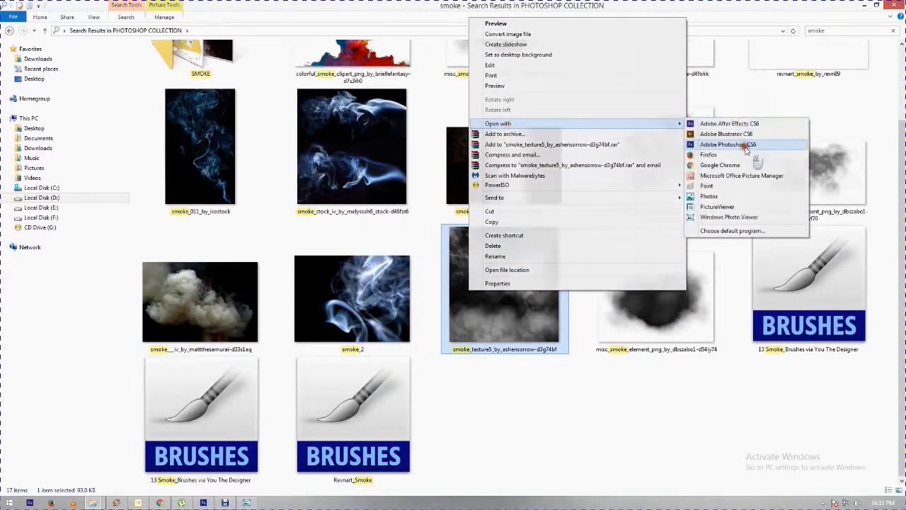
click(772, 145)
drag(239, 100, 571, 322)
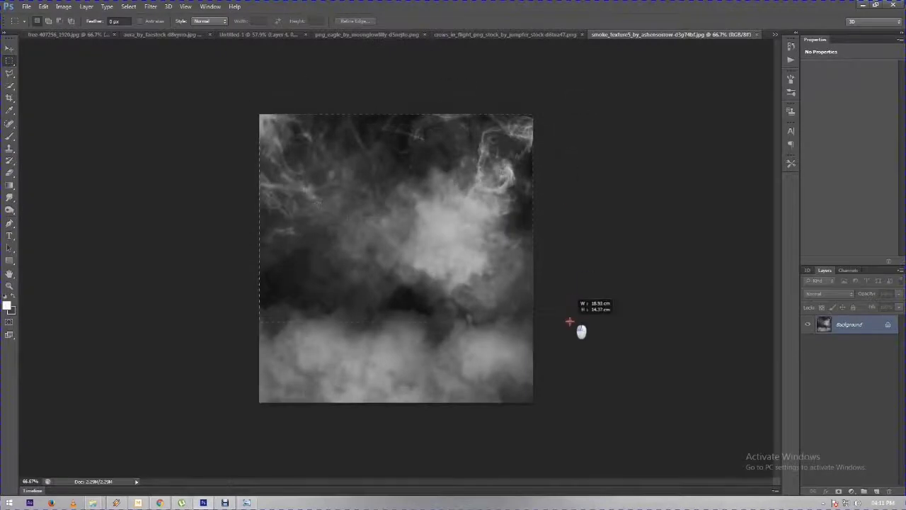
Paste the smoke into Untitled-1 above Group 3 and stretch it to fill the canvas.
click(249, 35)
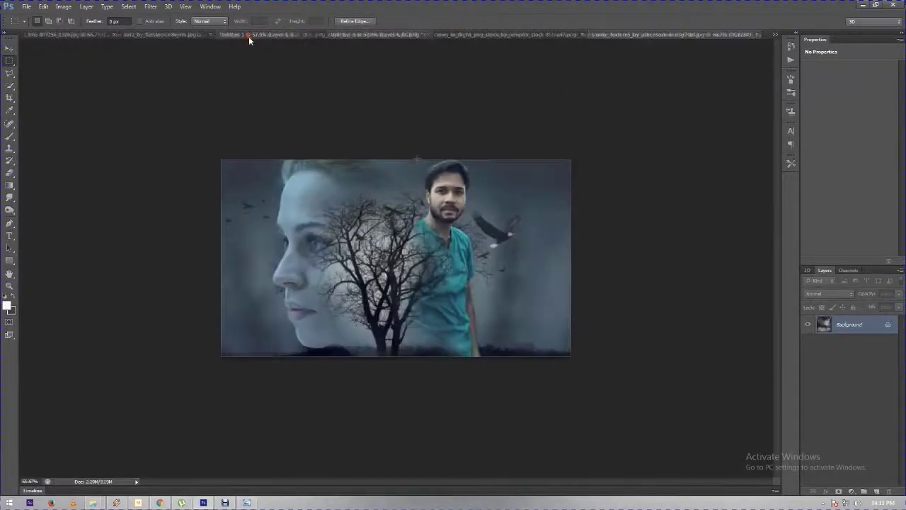
key(ctrl+0)
click(880, 323)
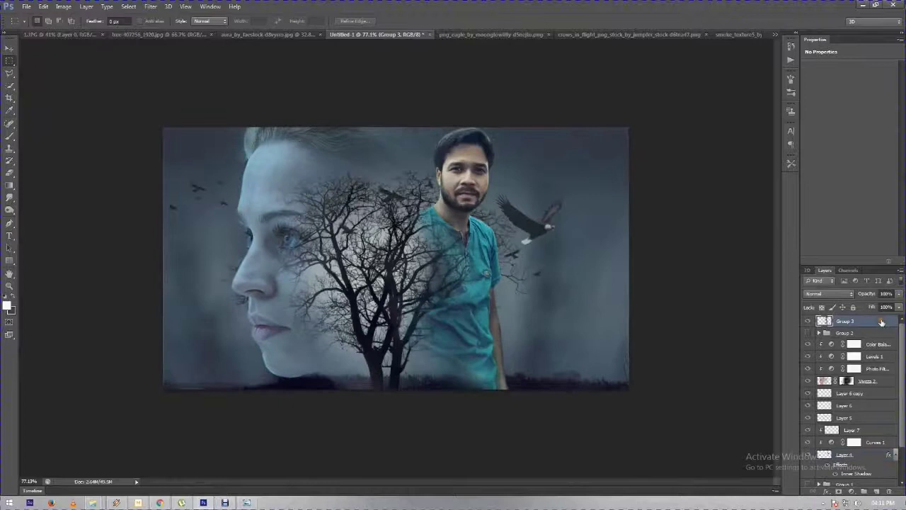
key(ctrl+v)
click(9, 50)
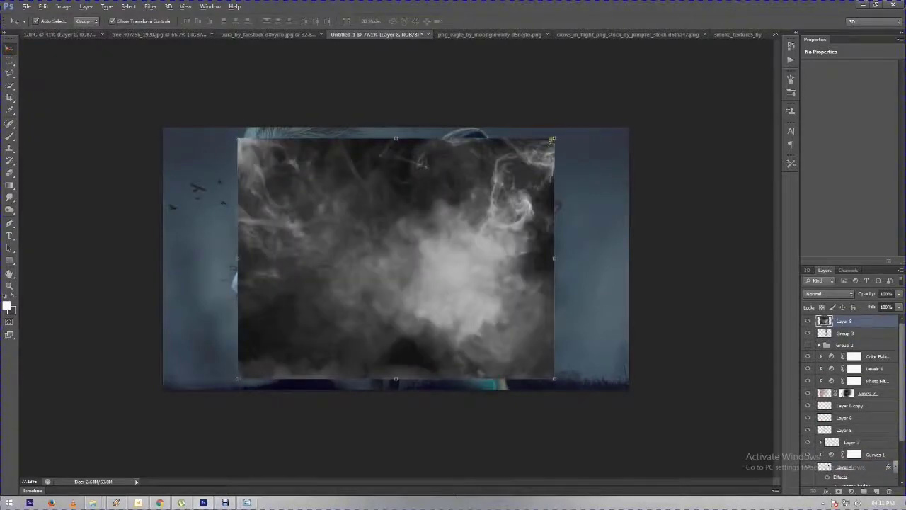
drag(553, 139, 627, 129)
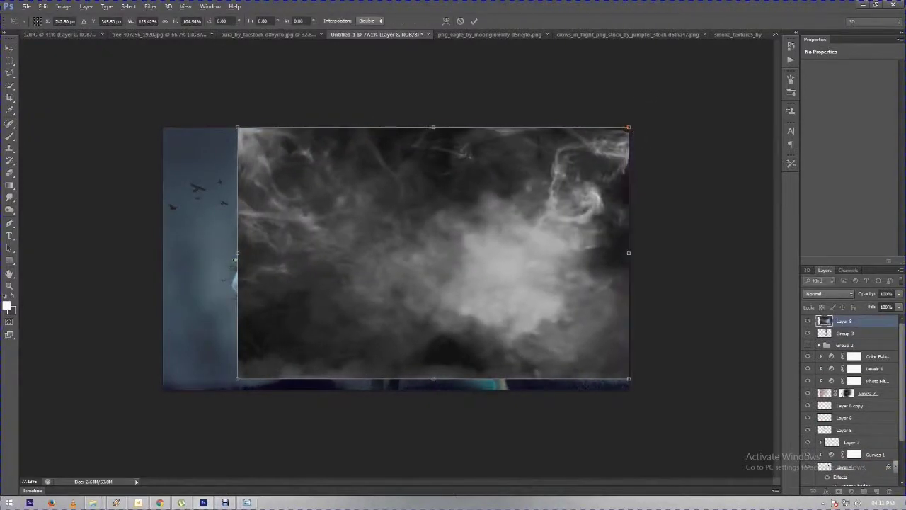
drag(236, 255, 155, 255)
drag(400, 378, 402, 389)
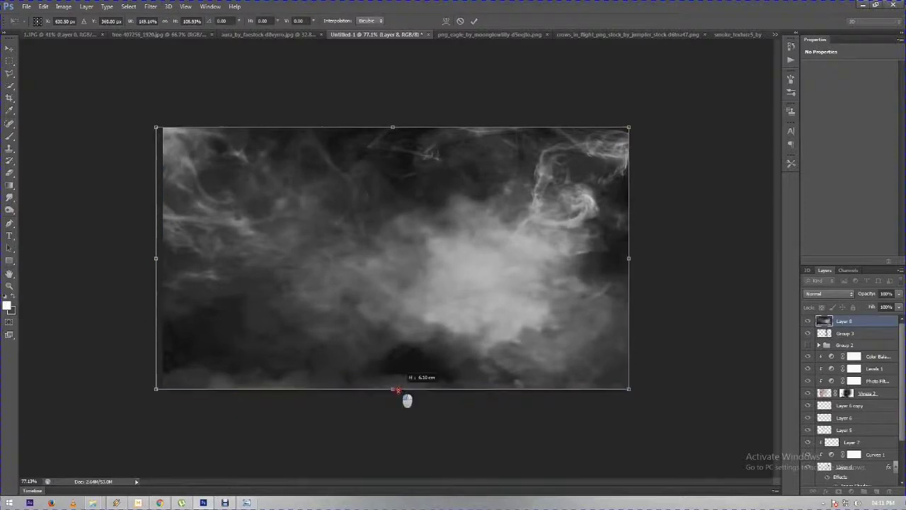
key(Return)
Blend the smoke layer in Screen mode at low opacity, toggling it to compare.
click(828, 293)
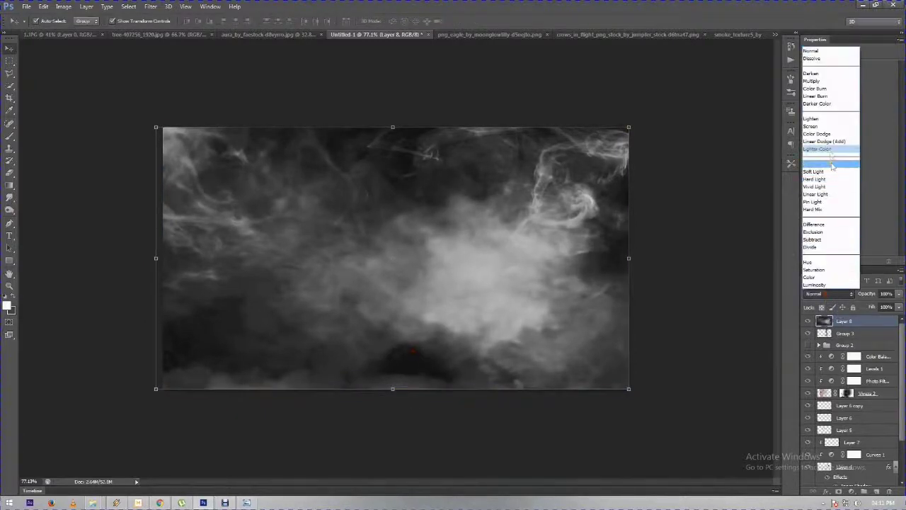
click(828, 132)
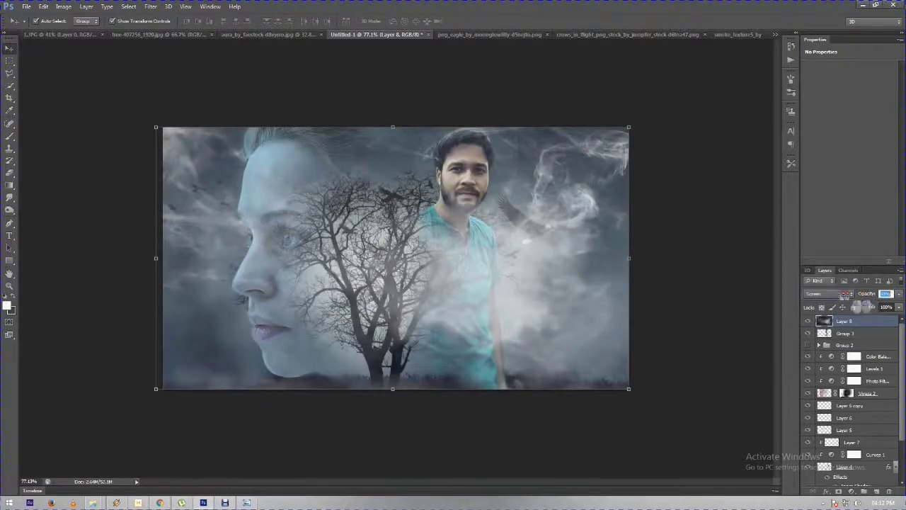
scroll(820, 295, down, 2)
scroll(820, 295, down, 2)
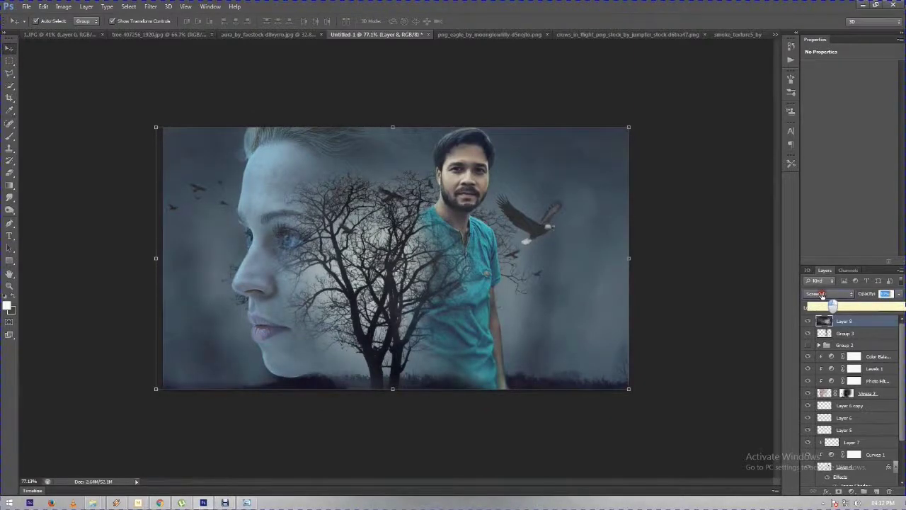
click(816, 321)
click(808, 322)
click(808, 322)
click(808, 321)
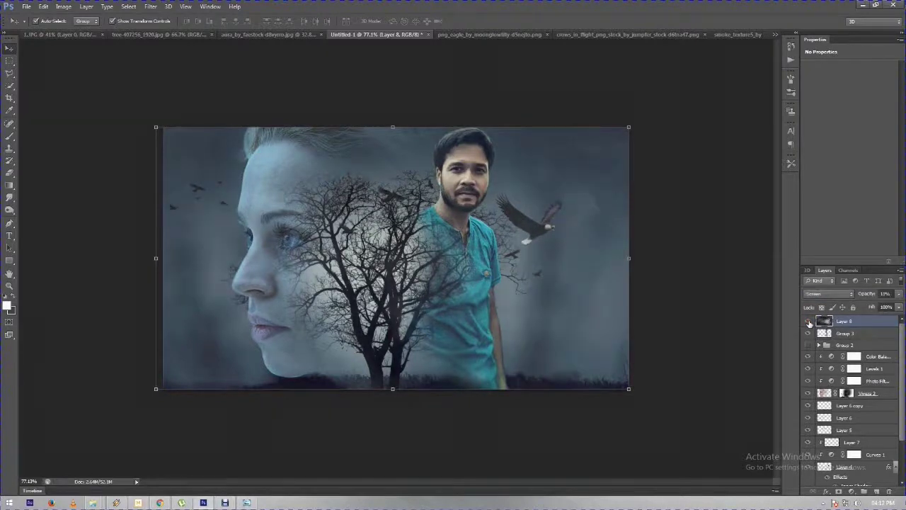
drag(864, 297, 872, 296)
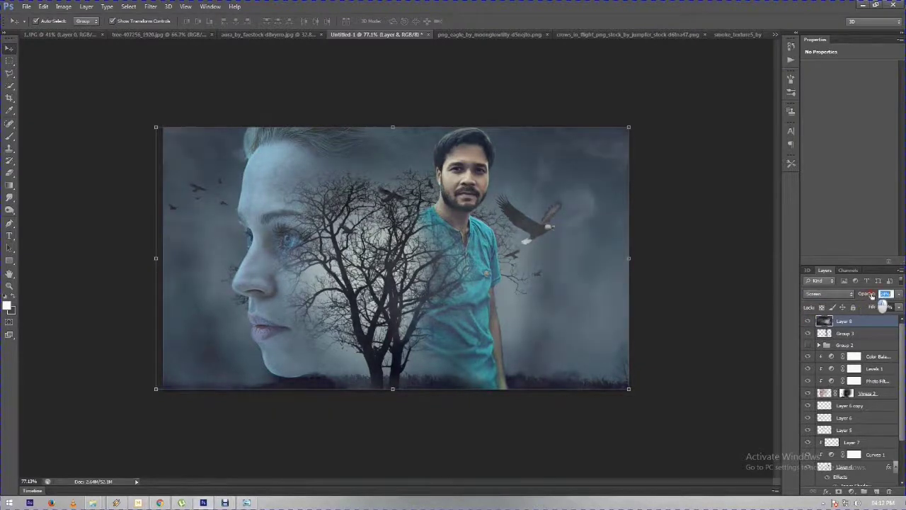
Mask the smoke layer and paint smoke away from the eagle with a soft 129 px brush.
click(9, 133)
click(838, 490)
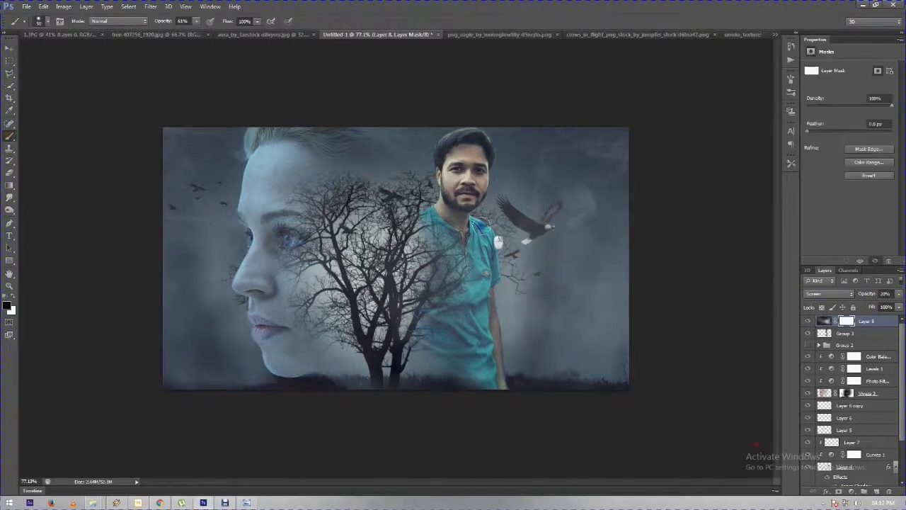
right_click(484, 224)
scroll(685, 416, down, 2)
scroll(684, 414, down, 2)
scroll(685, 416, down, 2)
click(507, 399)
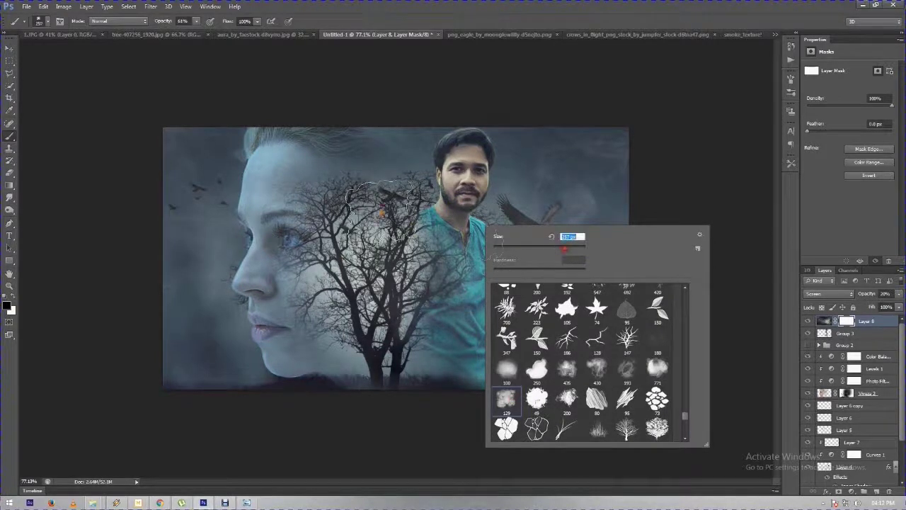
key(Return)
mouse_move(495, 163)
mouse_down()
mouse_move(559, 177)
mouse_move(524, 265)
mouse_move(479, 312)
mouse_up()
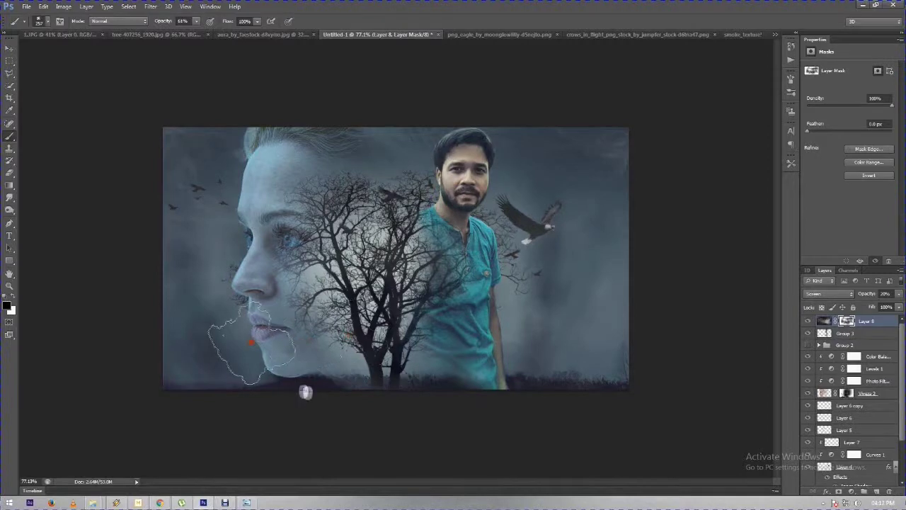
Compare Layer 8 on and off, lower its opacity to 17%, and view the whole poster.
click(807, 322)
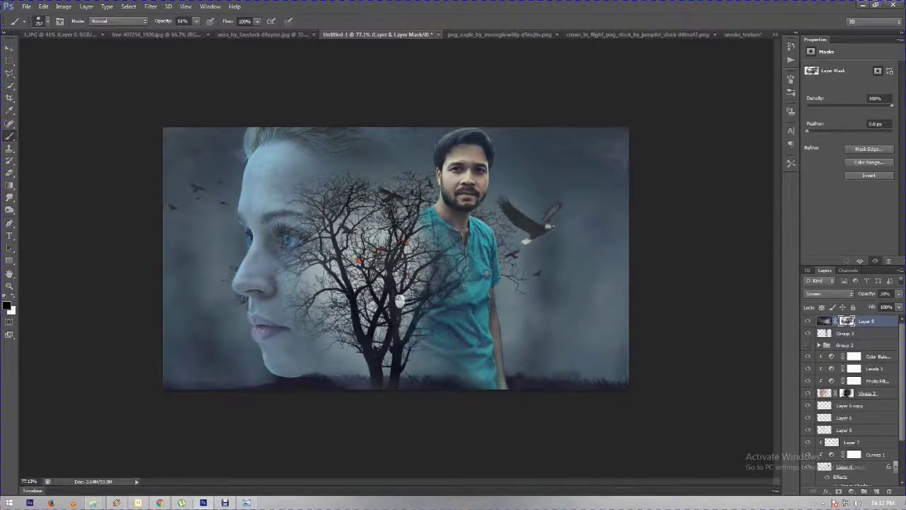
click(864, 293)
text(17)
click(9, 60)
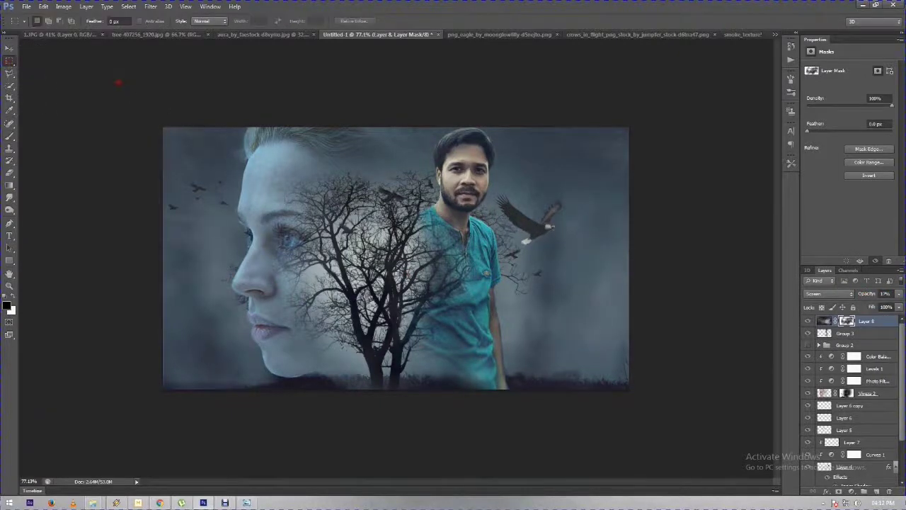
key(ctrl+minus)
scroll(393, 247, up, 5)
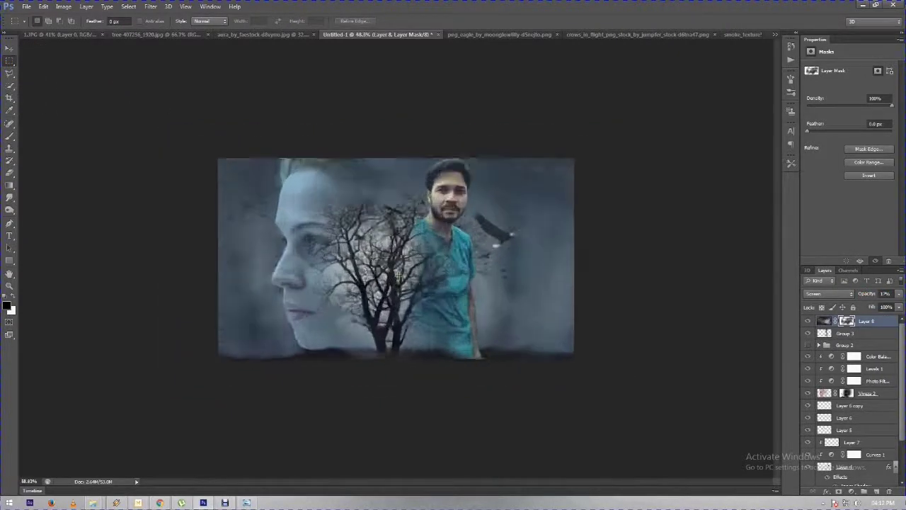
scroll(405, 282, up, 1)
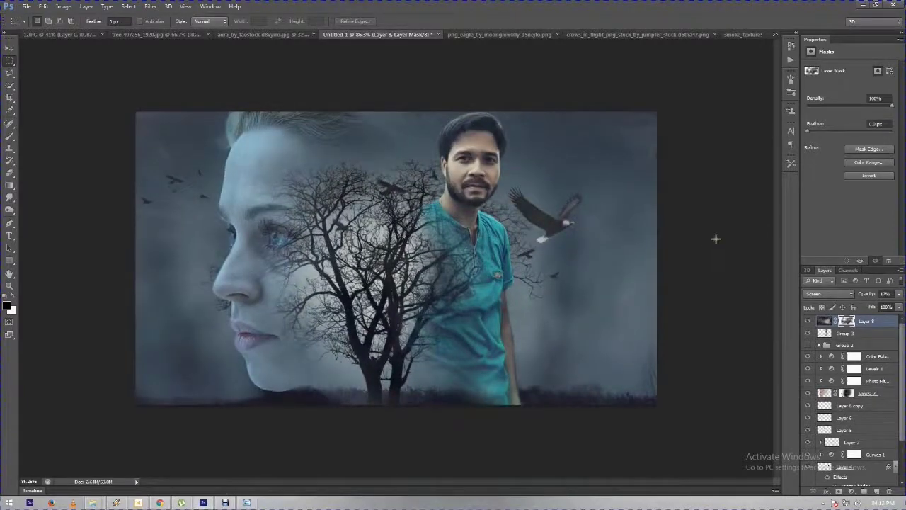
Stamp all visible layers onto a new top layer and navigate Save As to D:\MY PSD.
key(ctrl+shift+alt+e)
click(25, 6)
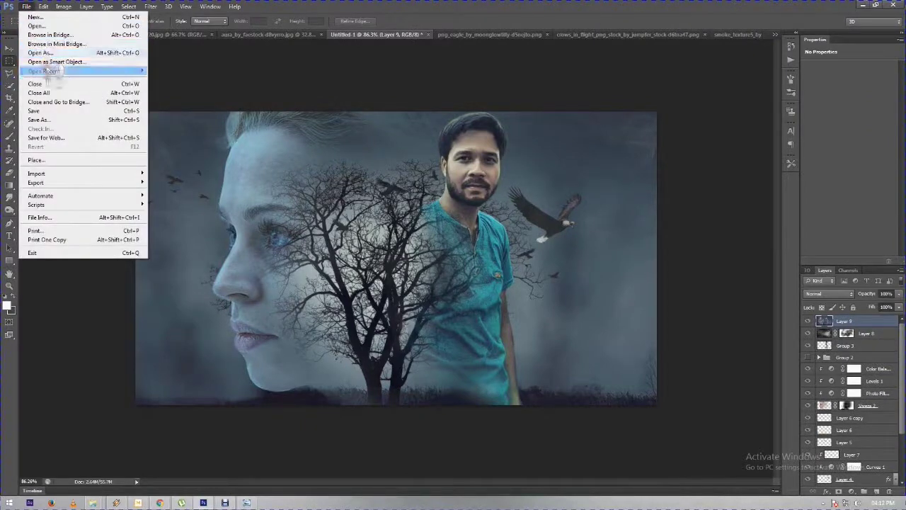
click(41, 120)
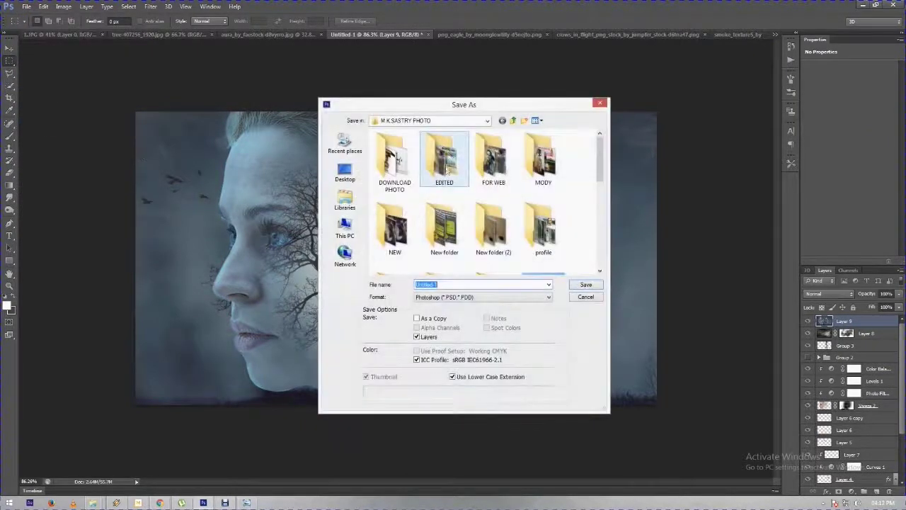
click(513, 120)
click(513, 120)
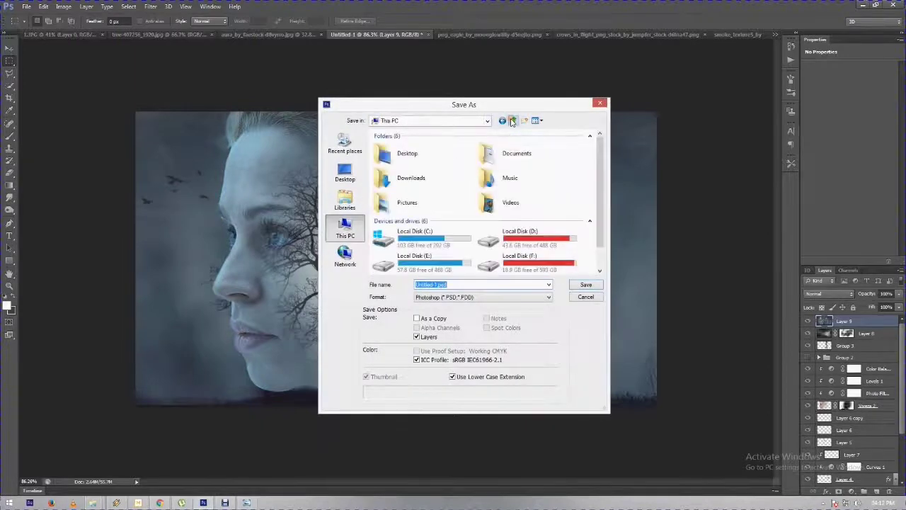
double_click(524, 237)
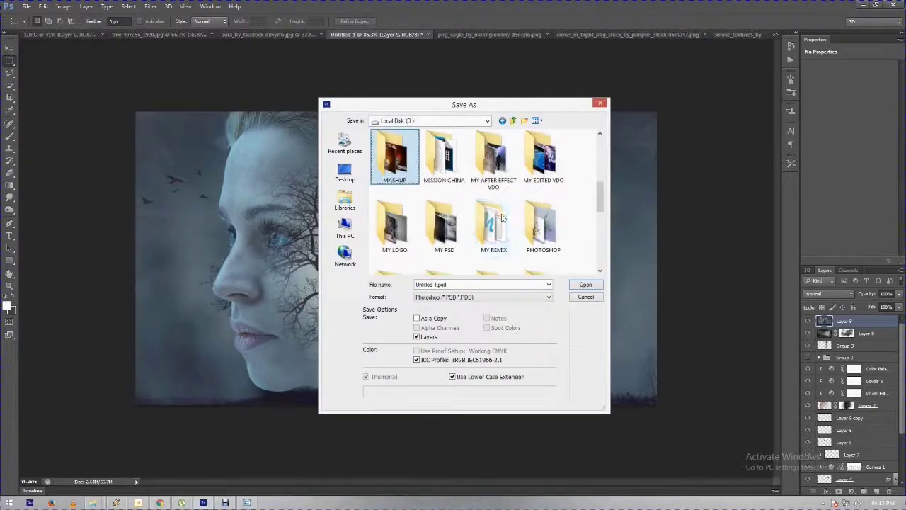
scroll(502, 218, down, 3)
click(394, 189)
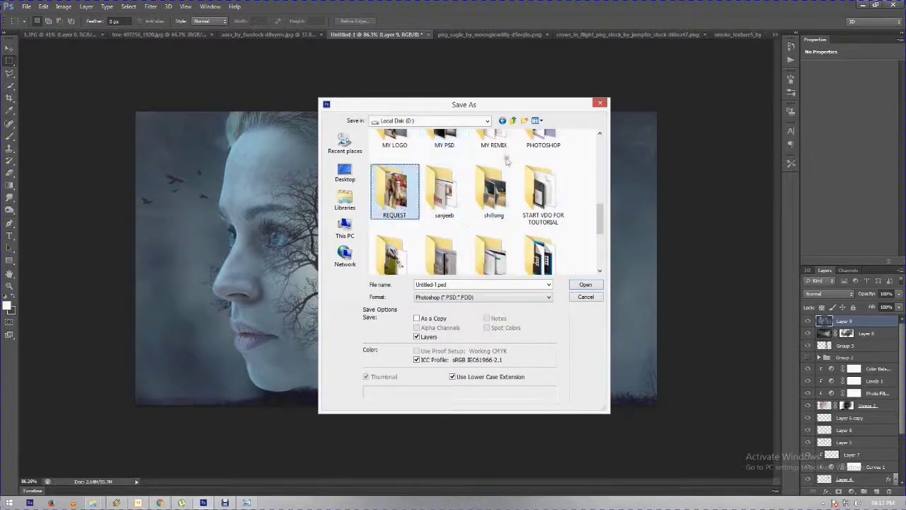
scroll(506, 161, up, 1)
double_click(449, 170)
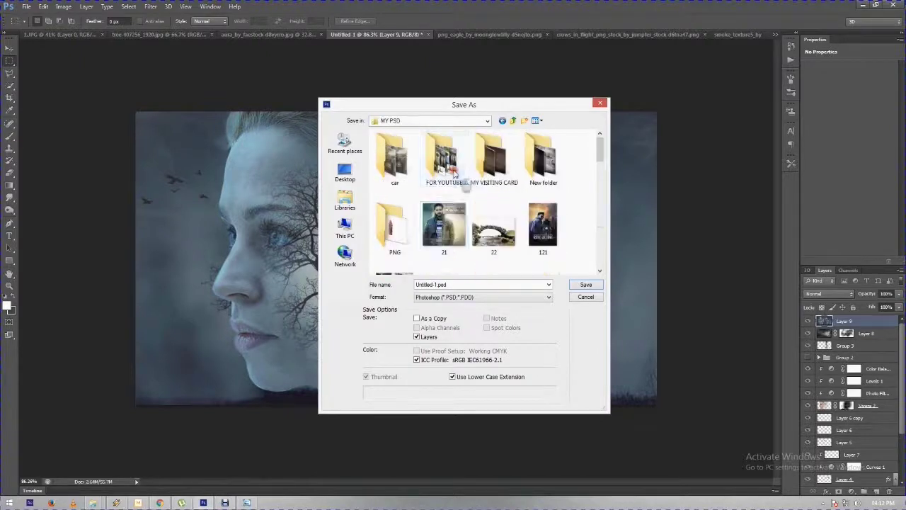
Save the poster as 31.jpg in JPEG format at Maximum quality.
drag(462, 283, 403, 285)
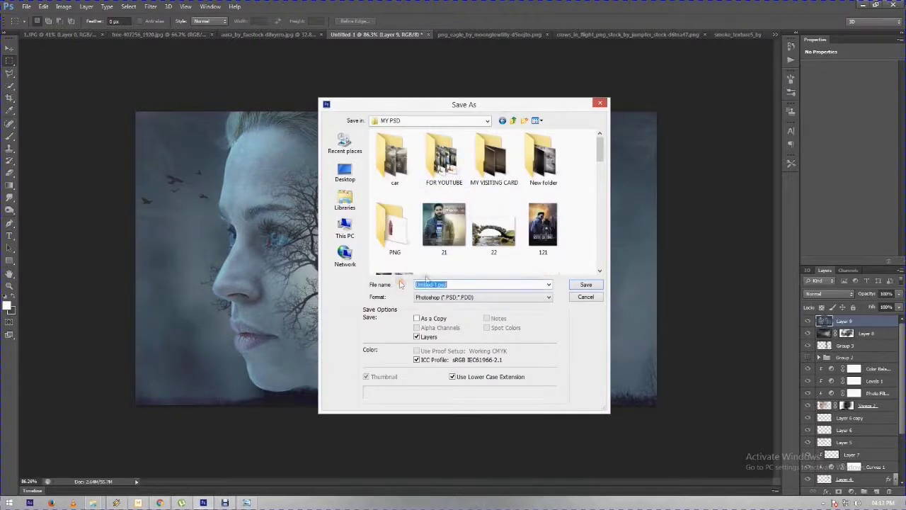
mouse_move(543, 226)
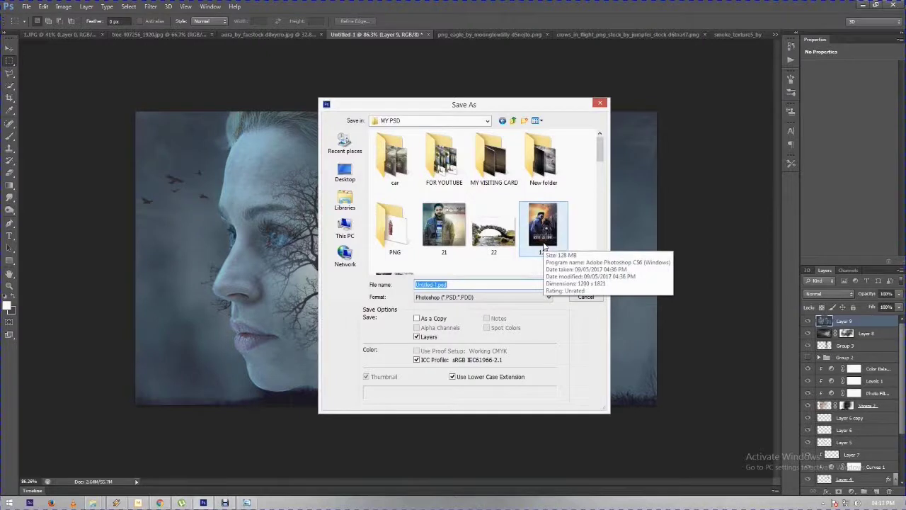
text(31)
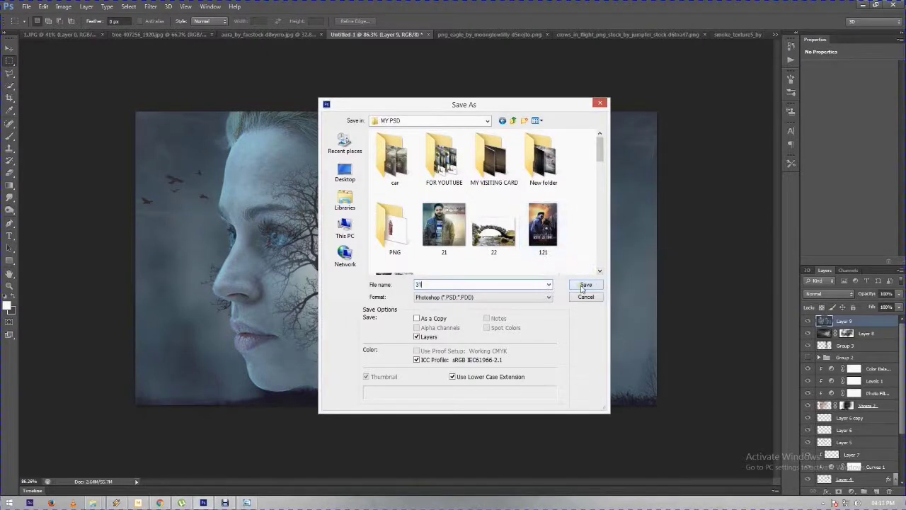
click(535, 297)
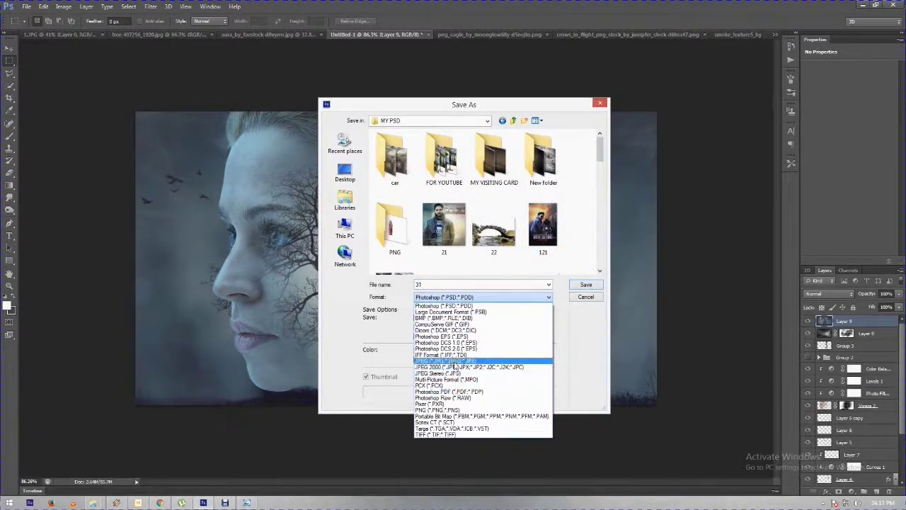
click(455, 362)
click(582, 285)
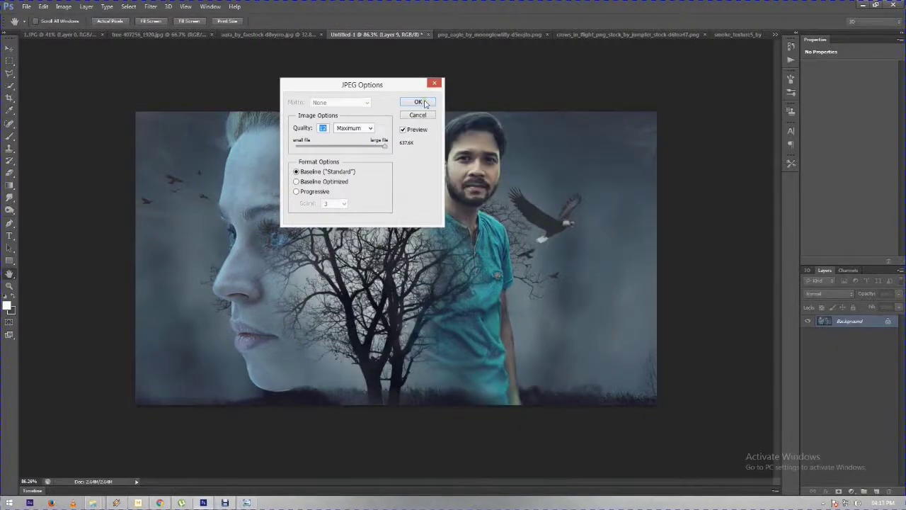
click(425, 103)
click(26, 6)
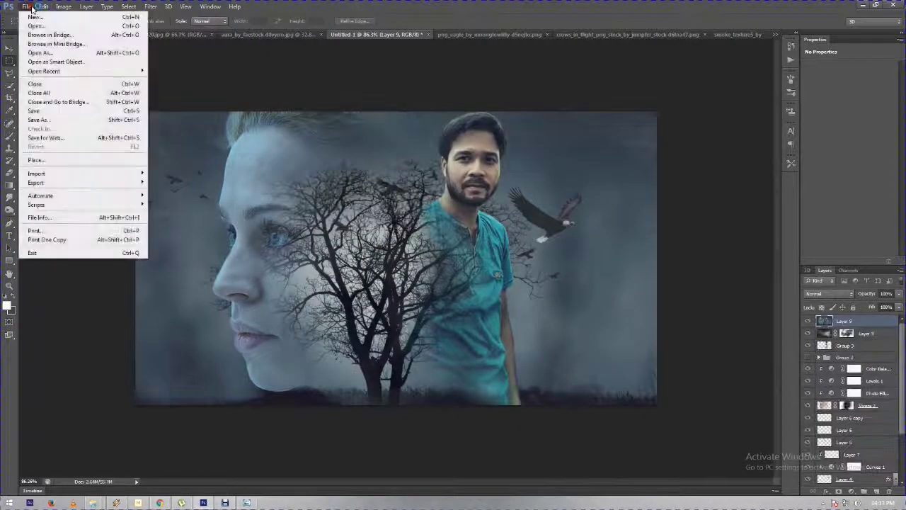
Open 31.jpg from MY PSD via Open As with the Camera Raw file type.
click(40, 52)
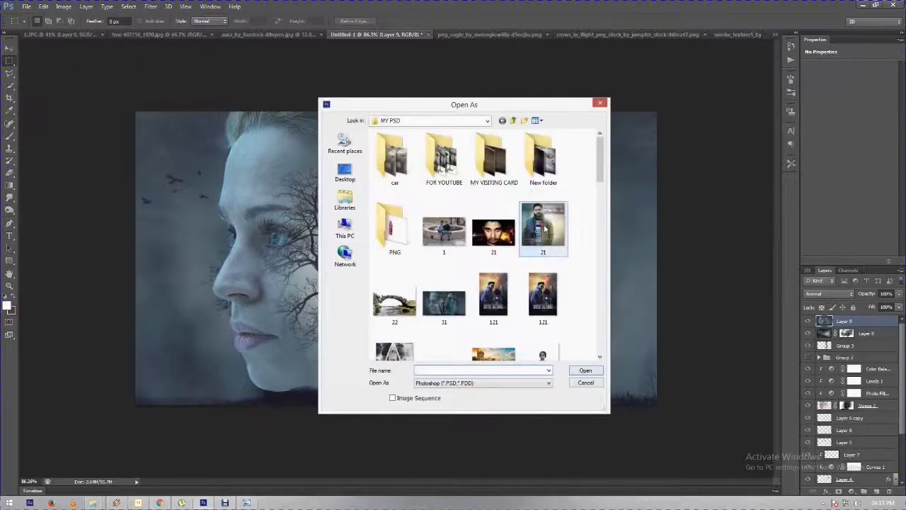
click(543, 226)
click(444, 301)
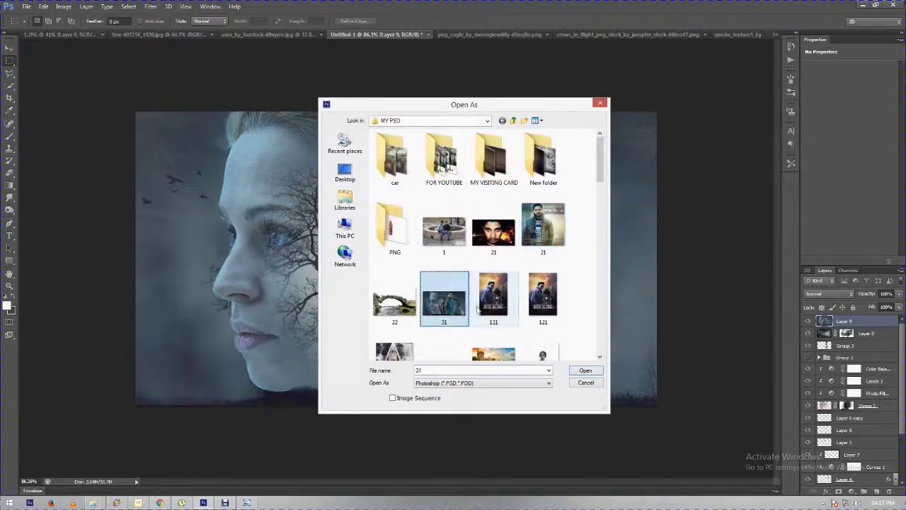
click(524, 383)
click(496, 230)
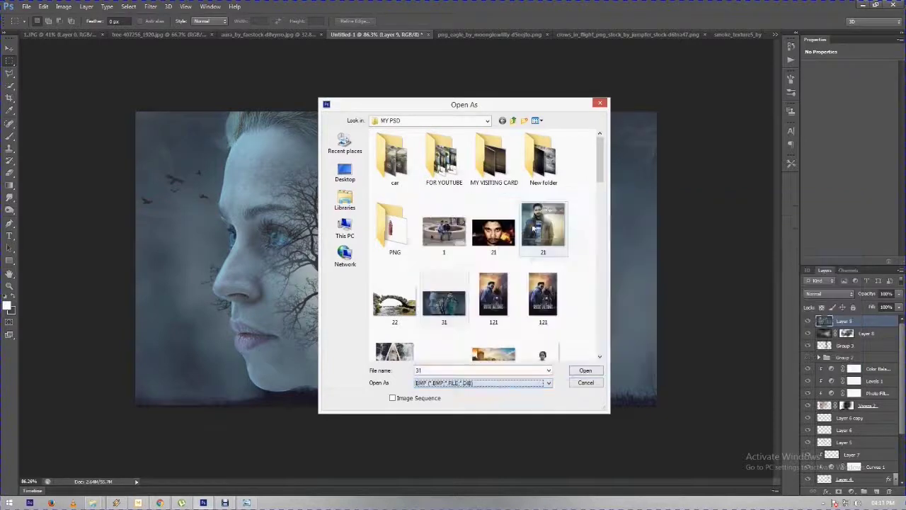
click(504, 382)
click(495, 202)
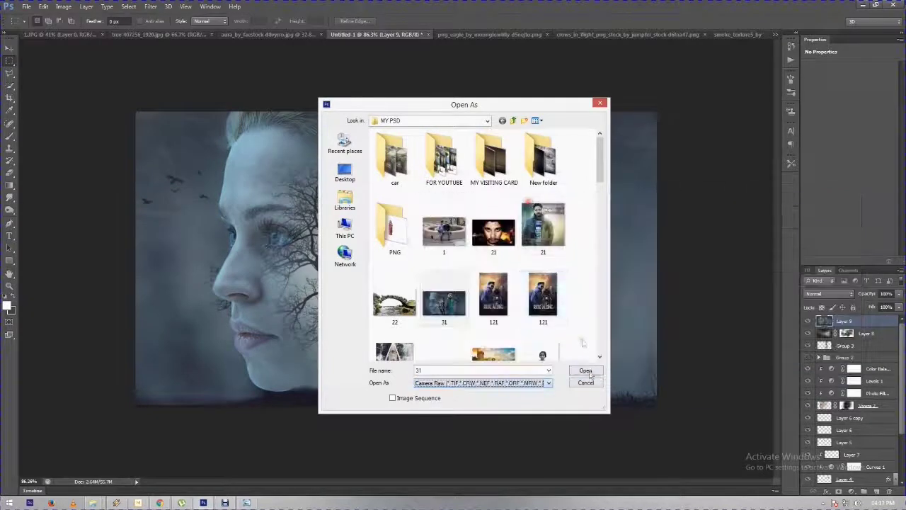
click(589, 370)
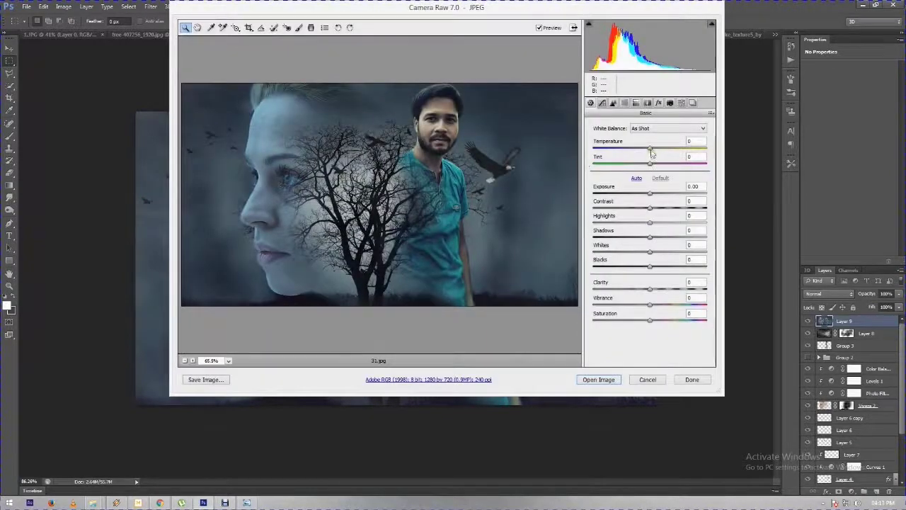
Grade in Camera Raw Basic: tint 0, highlights −28, plus vibrance and clarity boosts.
drag(652, 153, 653, 154)
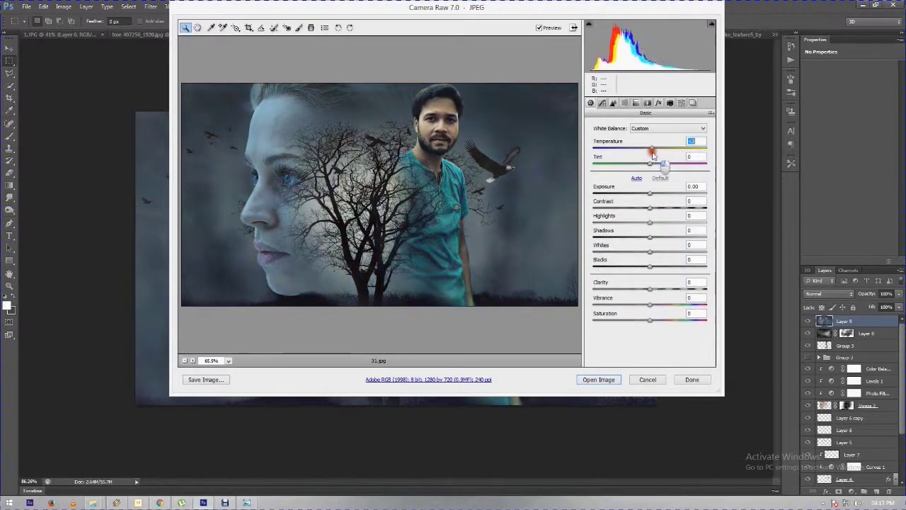
mouse_move(650, 164)
mouse_down()
mouse_move(660, 167)
mouse_move(652, 193)
mouse_up()
double_click(658, 165)
click(645, 208)
mouse_move(651, 223)
mouse_down()
mouse_move(633, 222)
mouse_move(658, 238)
mouse_move(639, 290)
mouse_move(662, 291)
mouse_move(625, 290)
mouse_move(657, 291)
mouse_move(631, 305)
mouse_move(641, 305)
mouse_up()
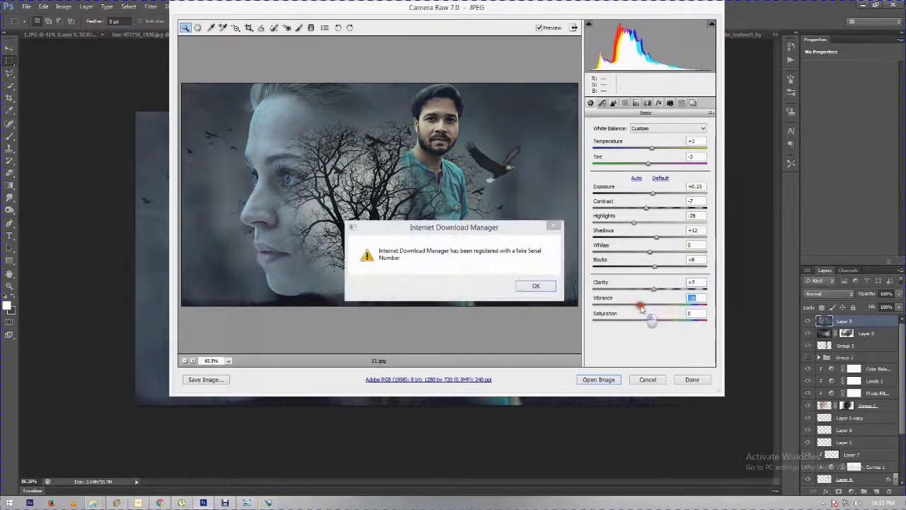
click(553, 227)
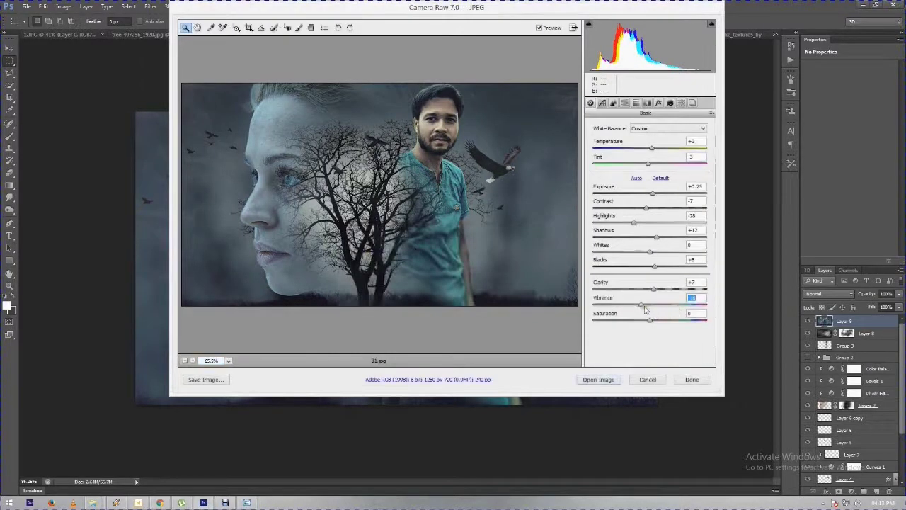
mouse_move(646, 307)
mouse_down()
mouse_move(623, 320)
mouse_move(664, 325)
mouse_move(632, 310)
mouse_up()
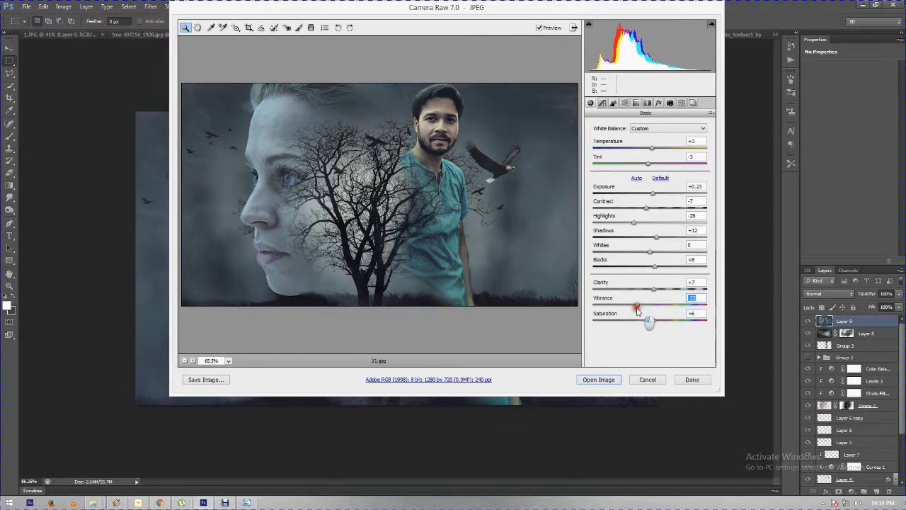
mouse_move(637, 311)
mouse_down()
mouse_move(673, 313)
mouse_move(649, 315)
mouse_up()
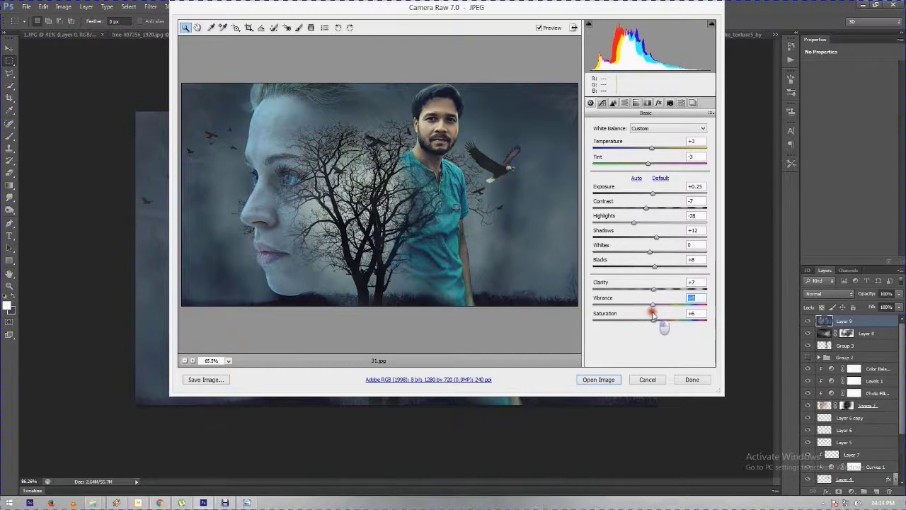
click(652, 291)
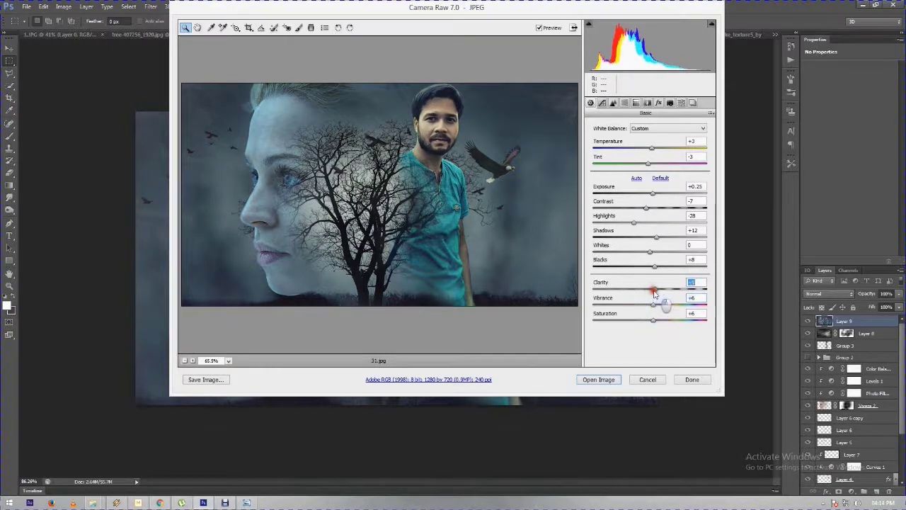
click(625, 102)
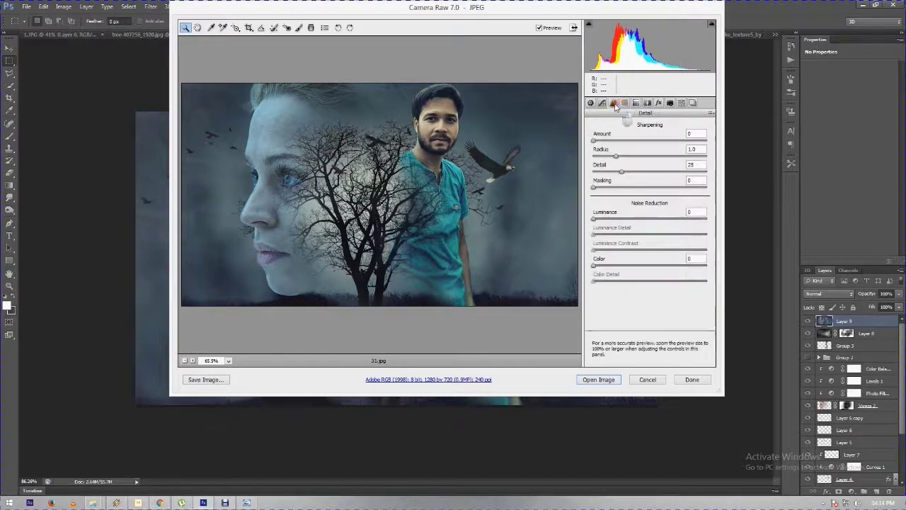
Add luminance noise reduction and tint highlights blue with saturation 18.
drag(597, 218, 618, 220)
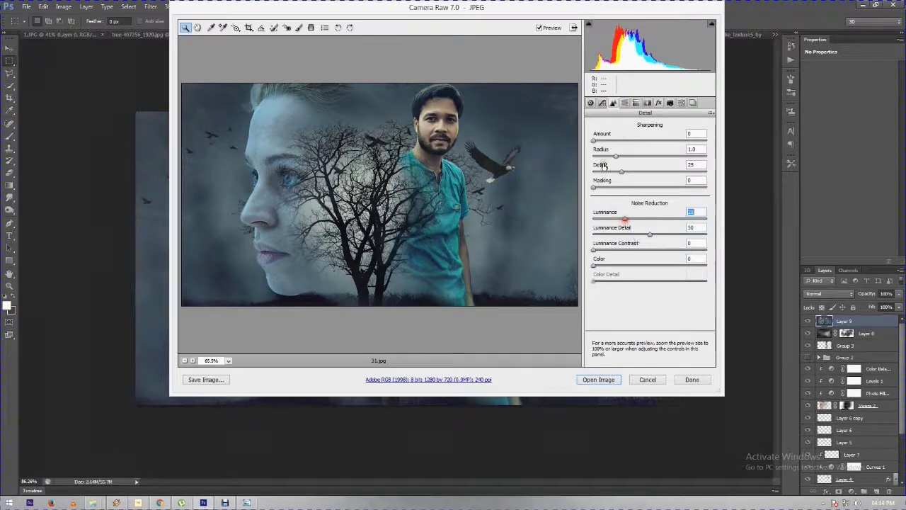
click(637, 103)
drag(594, 140, 660, 141)
mouse_move(593, 156)
mouse_down()
mouse_move(624, 161)
mouse_move(656, 141)
mouse_up()
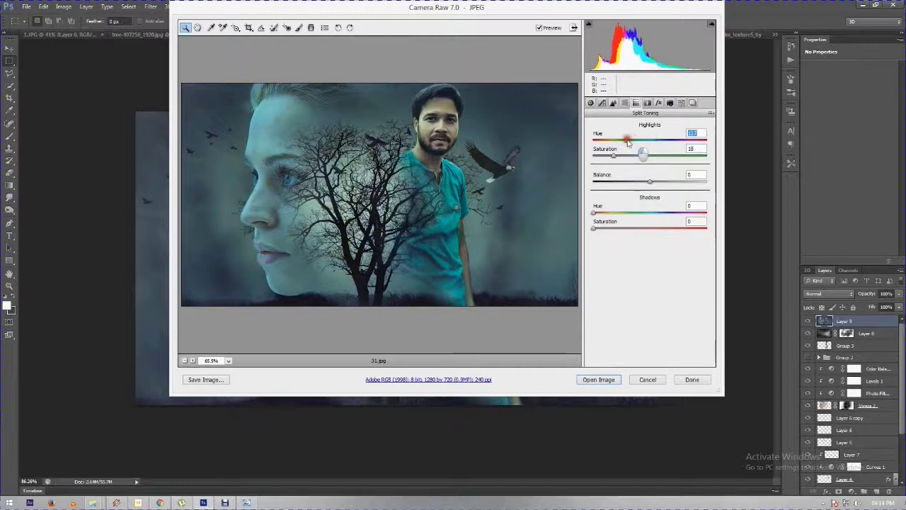
Set a faint blue shadow tint at hue 243, fine-tune highlight hue, and open the image.
drag(593, 212, 660, 214)
mouse_move(594, 228)
mouse_down()
mouse_move(619, 233)
mouse_move(593, 215)
mouse_move(687, 213)
mouse_move(669, 216)
mouse_up()
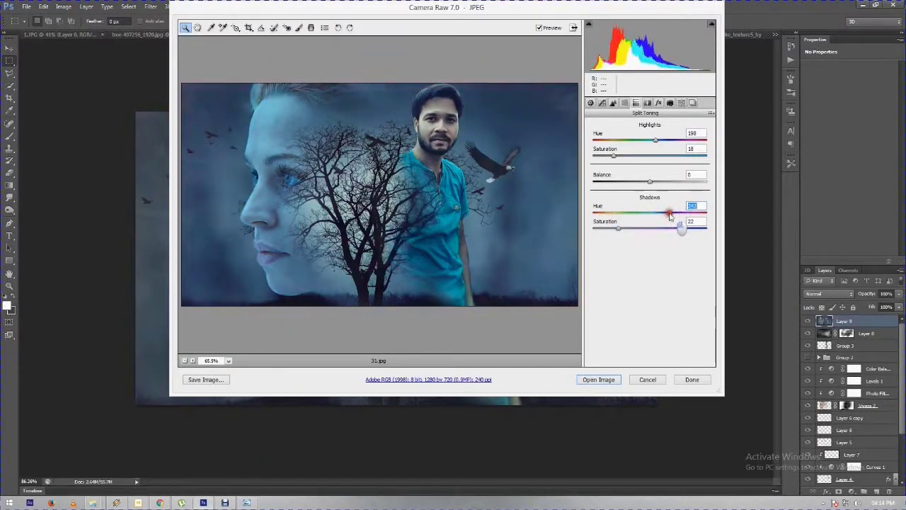
drag(617, 227, 595, 227)
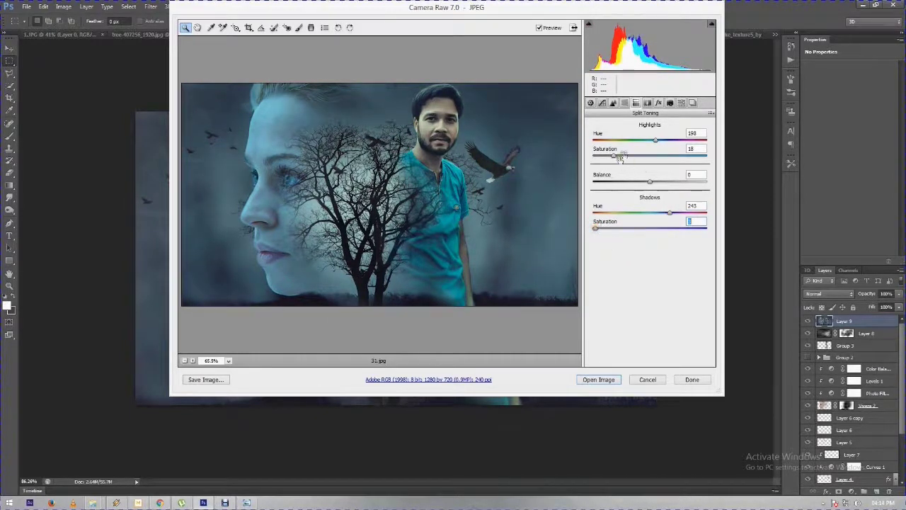
mouse_move(656, 144)
mouse_down()
mouse_move(639, 143)
mouse_move(667, 142)
mouse_move(657, 147)
mouse_up()
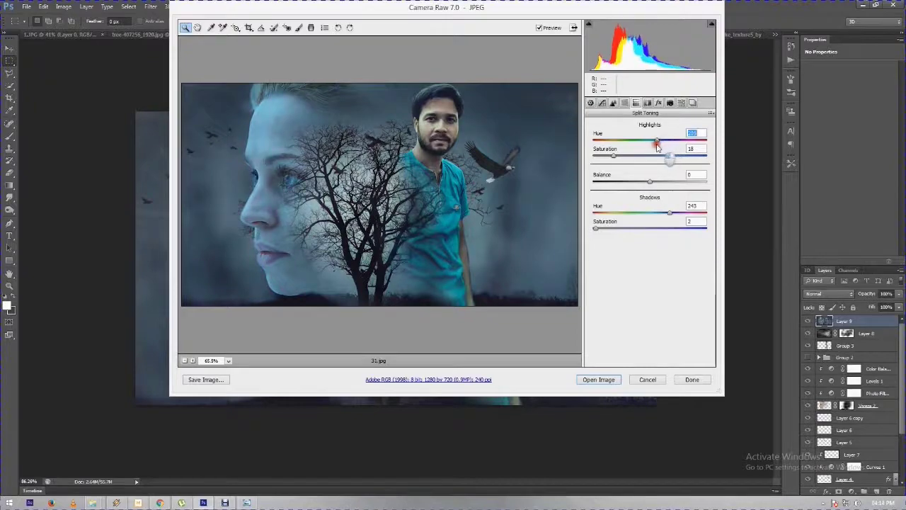
mouse_move(636, 9)
mouse_down()
mouse_move(635, 81)
mouse_move(629, 76)
mouse_up()
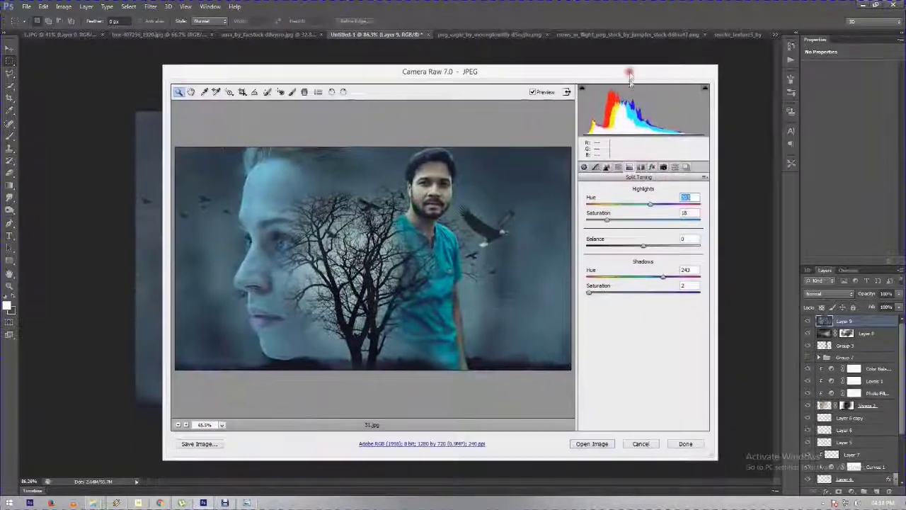
click(598, 444)
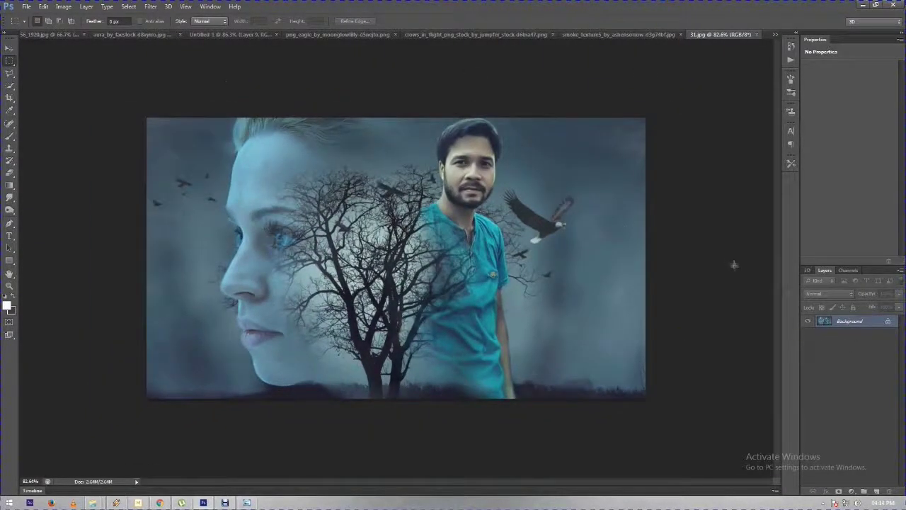
Duplicate the Background layer into a Background copy layer.
right_click(865, 324)
click(807, 341)
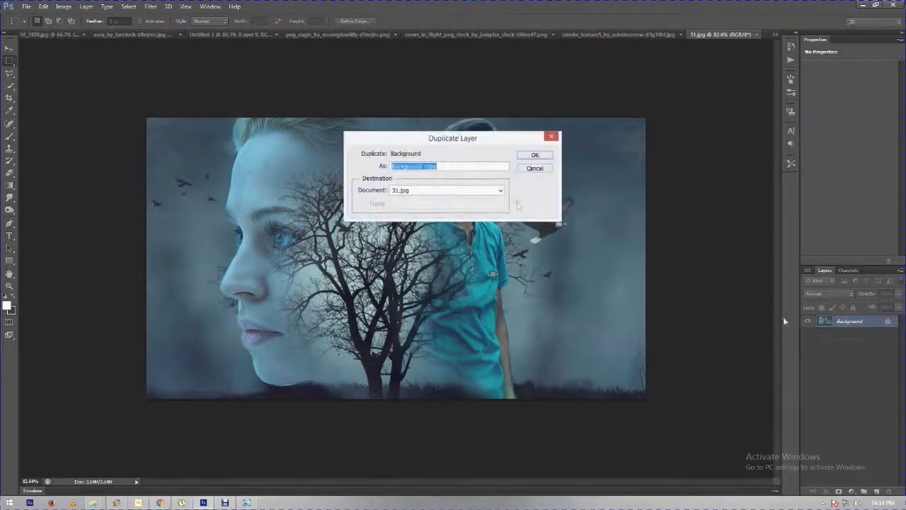
click(529, 154)
click(151, 7)
mouse_move(157, 174)
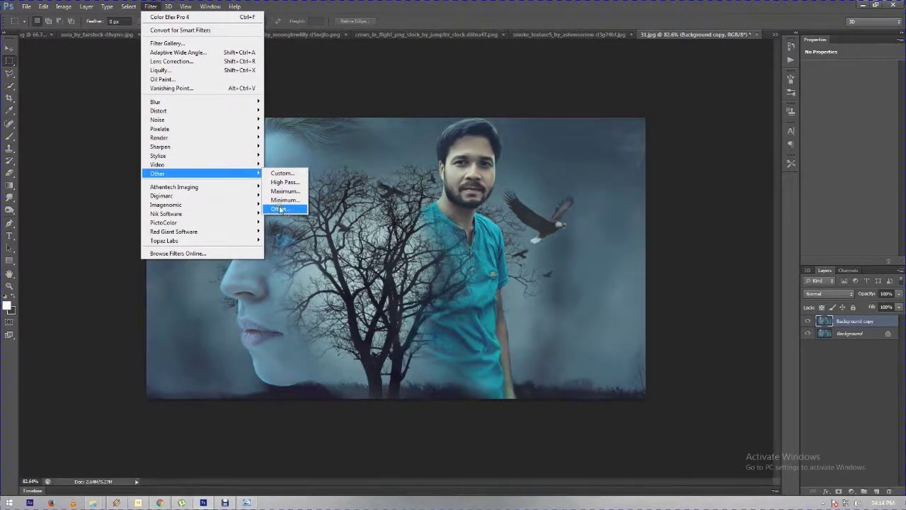
Apply a fine-radius High Pass to the Background copy and blend it in Overlay mode.
click(287, 184)
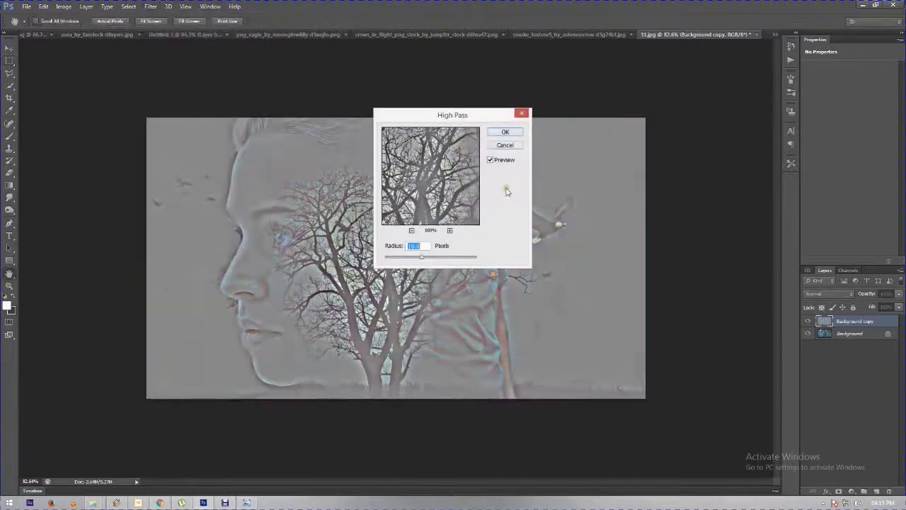
drag(425, 260, 387, 262)
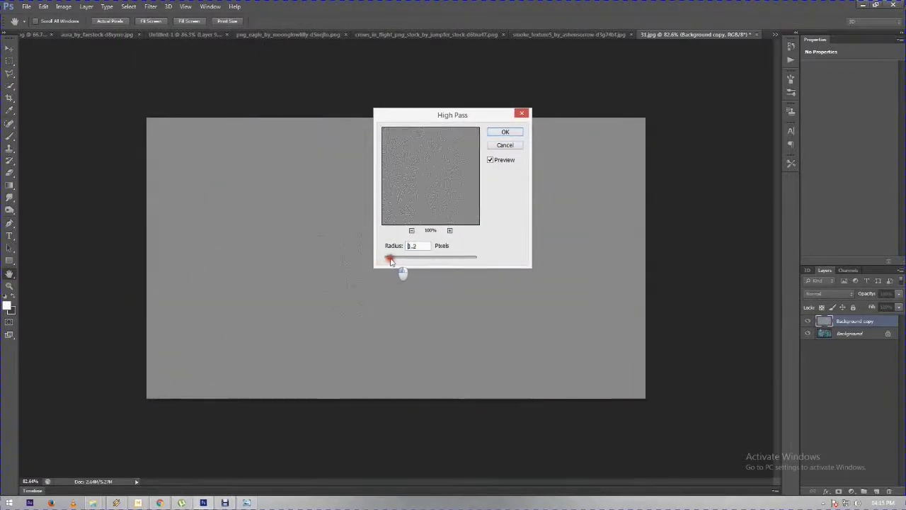
click(505, 132)
click(827, 293)
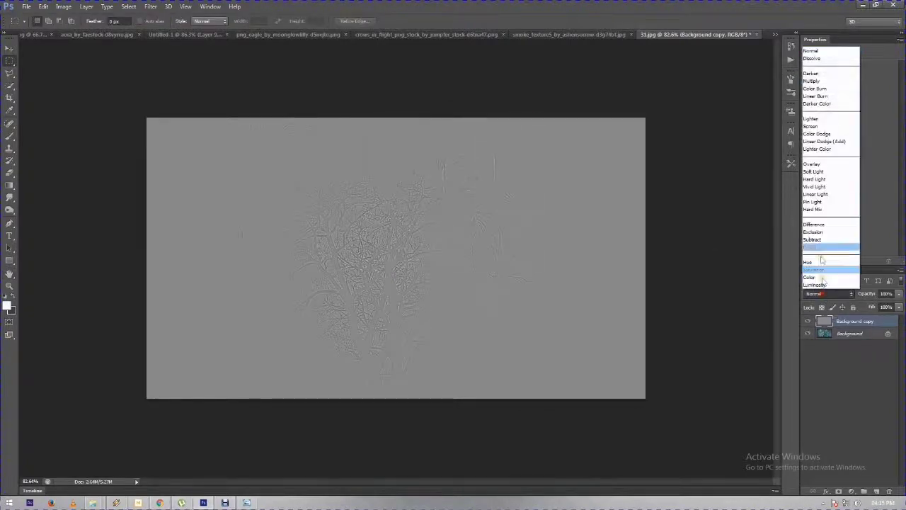
click(818, 166)
key(shift+minus)
key(shift+plus)
key(shift+plus)
key(shift+plus)
key(shift+plus)
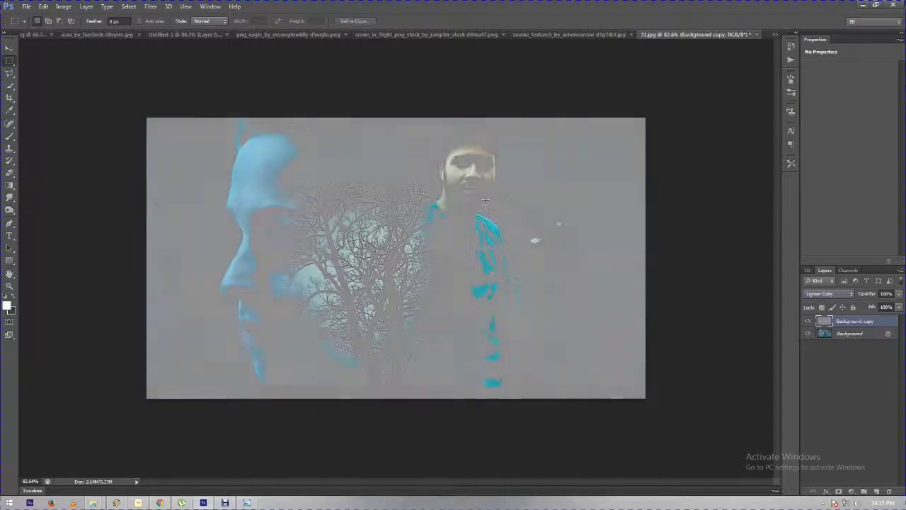
key(shift+plus)
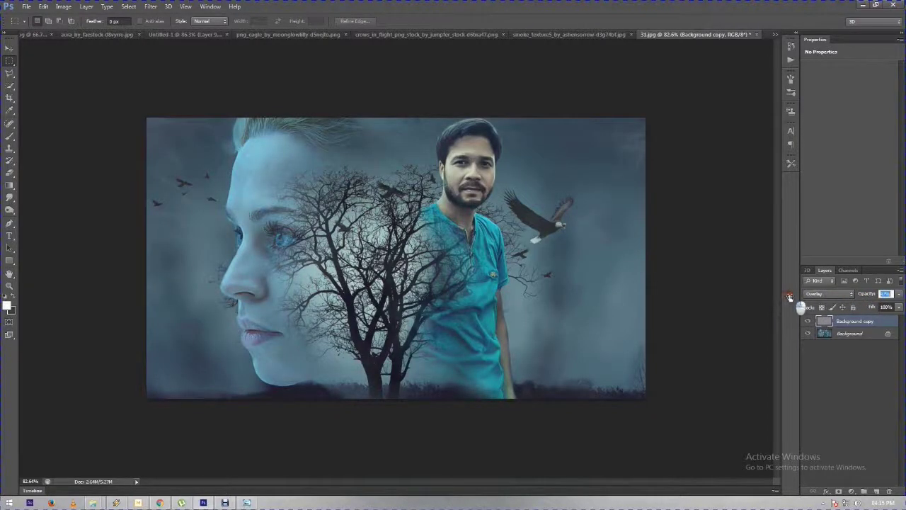
key(ctrl+plus)
key(ctrl+plus)
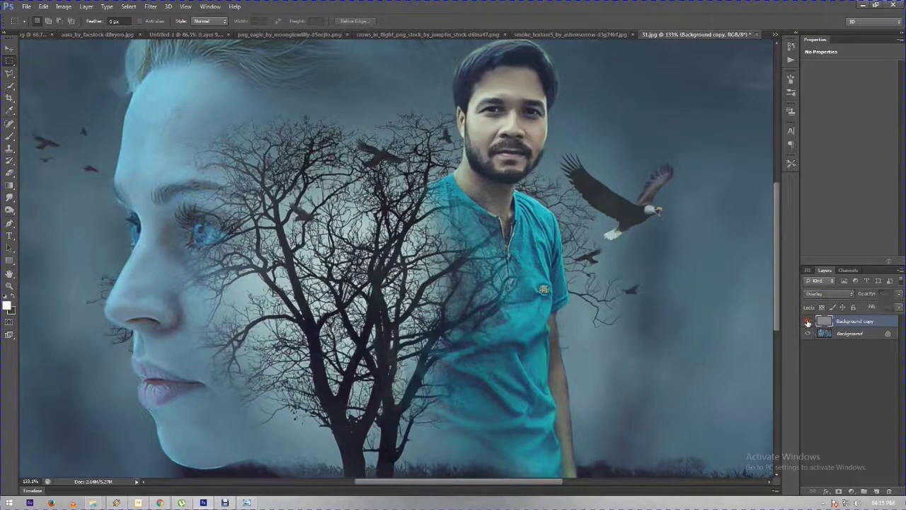
Zoom and pan around the face, lips and lower tree to inspect the sharpening.
key(ctrl+minus)
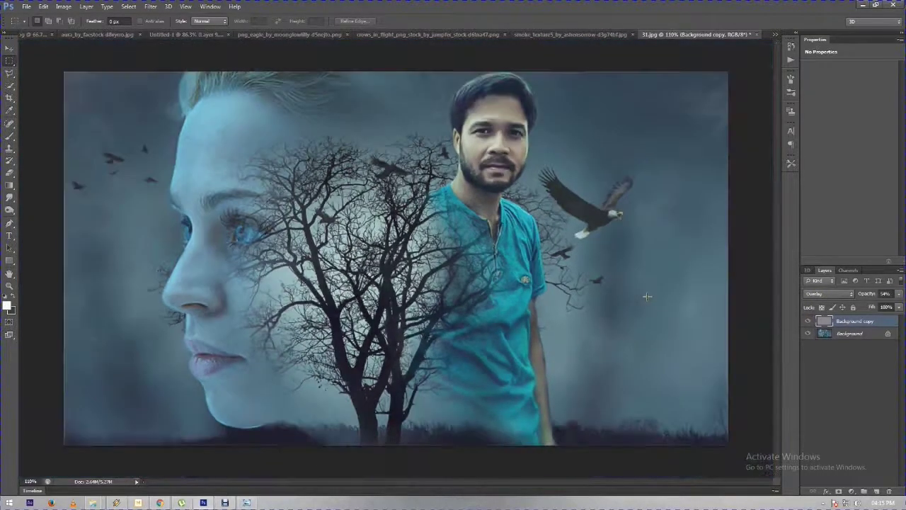
key(ctrl+minus)
key(ctrl+minus)
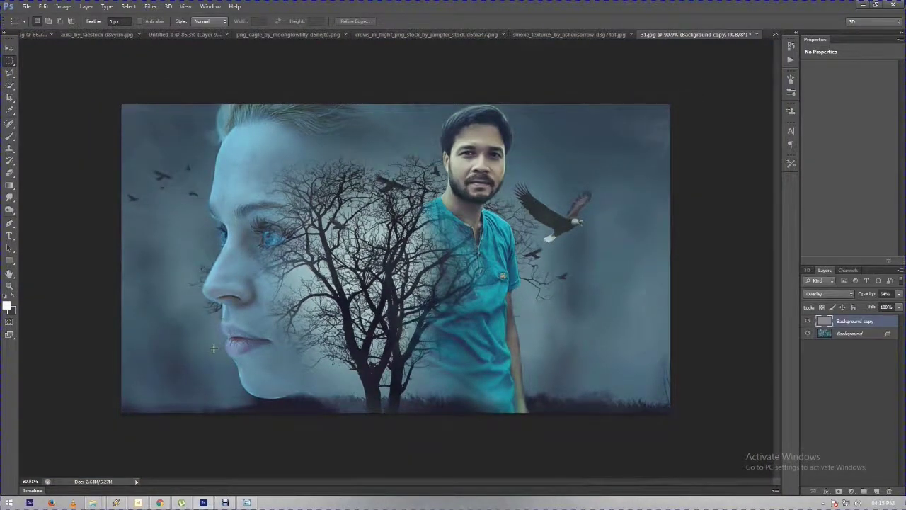
scroll(212, 348, up, 2)
scroll(212, 349, up, 2)
scroll(212, 348, up, 3)
scroll(215, 347, up, 2)
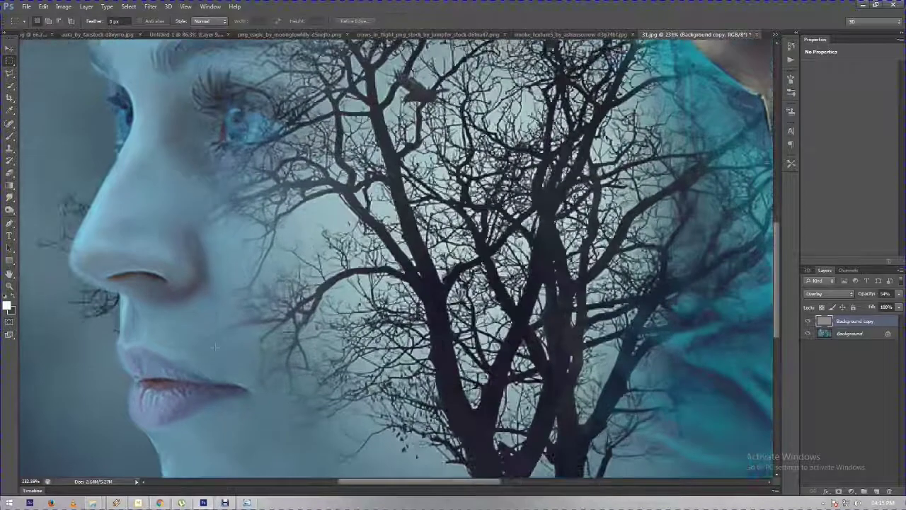
mouse_move(268, 343)
mouse_down()
mouse_move(320, 304)
mouse_move(355, 198)
mouse_up()
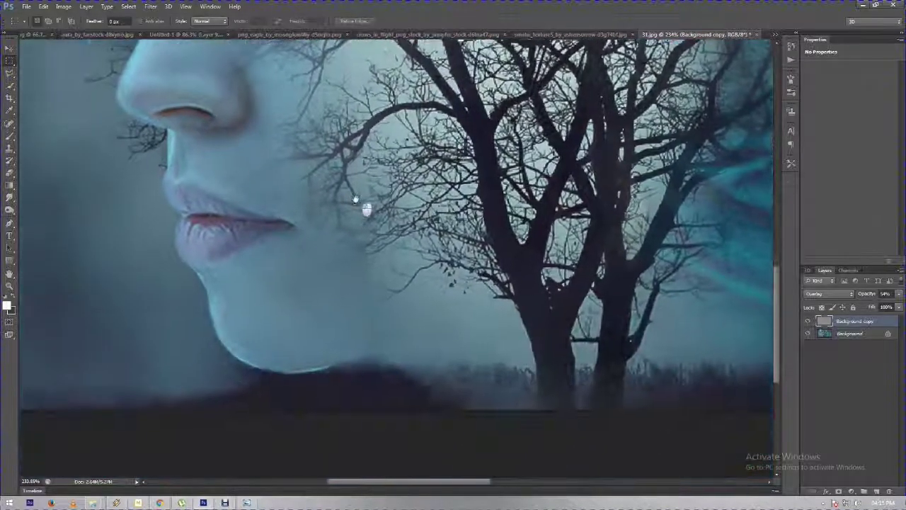
scroll(353, 367, down, 2)
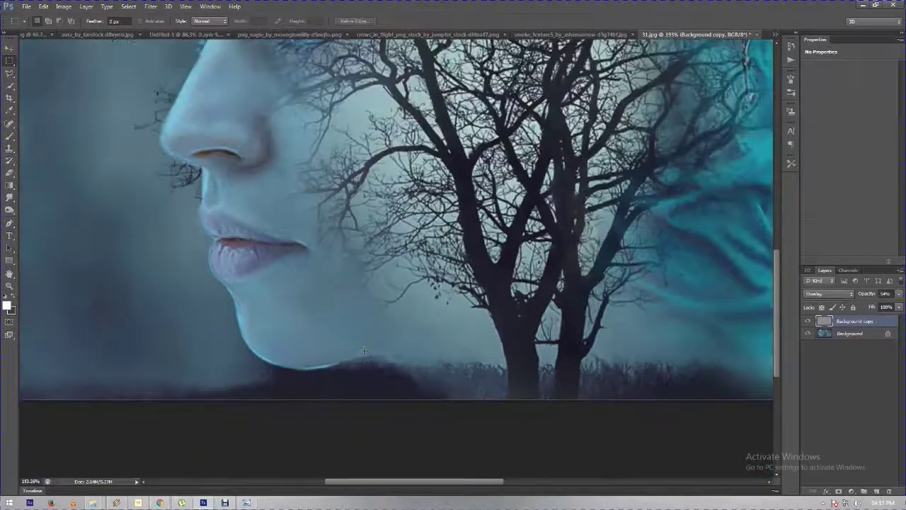
scroll(354, 362, down, 2)
scroll(361, 352, down, 2)
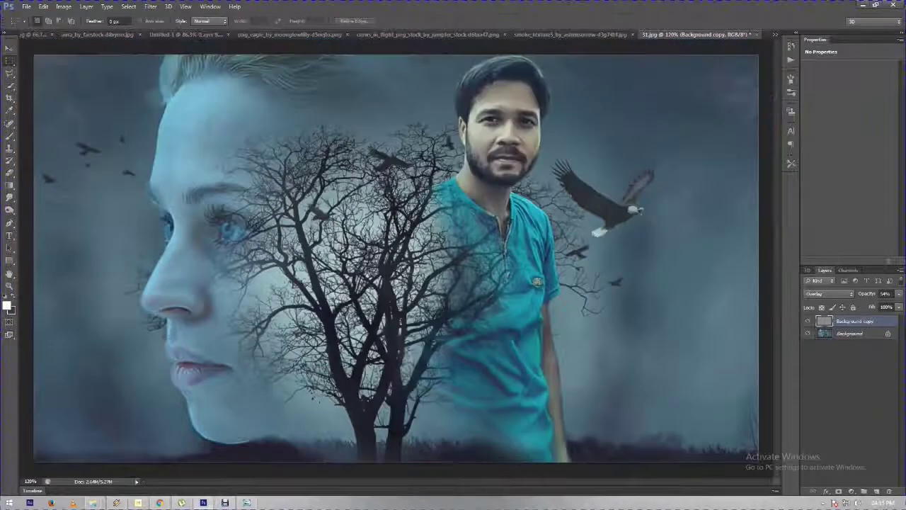
scroll(514, 282, down, 2)
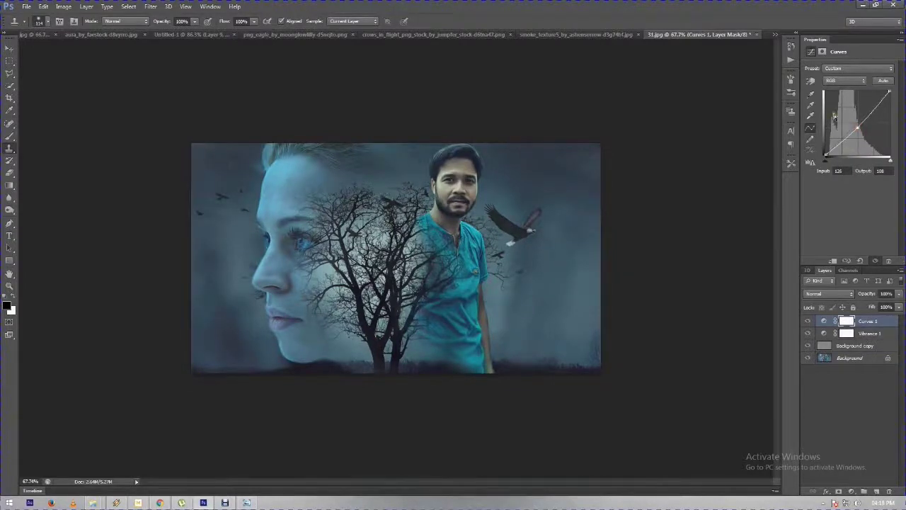
Set the Curves black point to input 4, output 0 and toggle it to compare.
drag(825, 154, 827, 154)
click(808, 322)
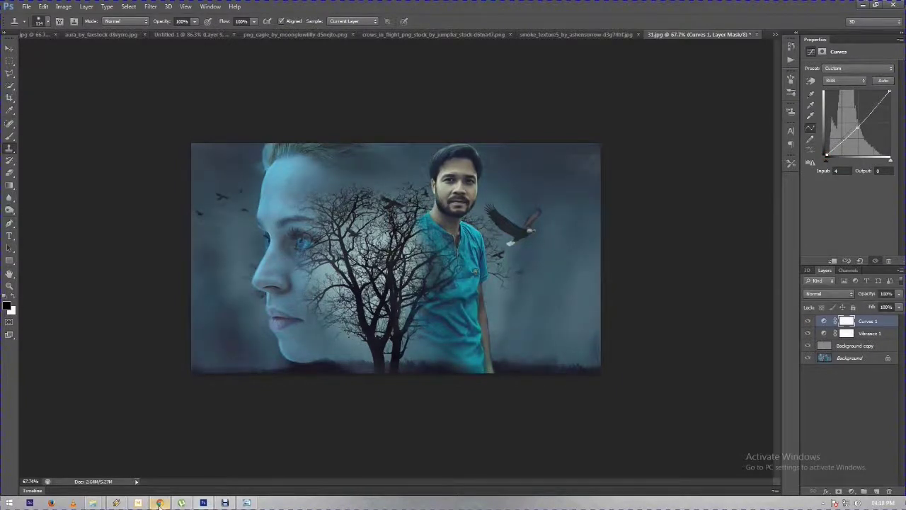